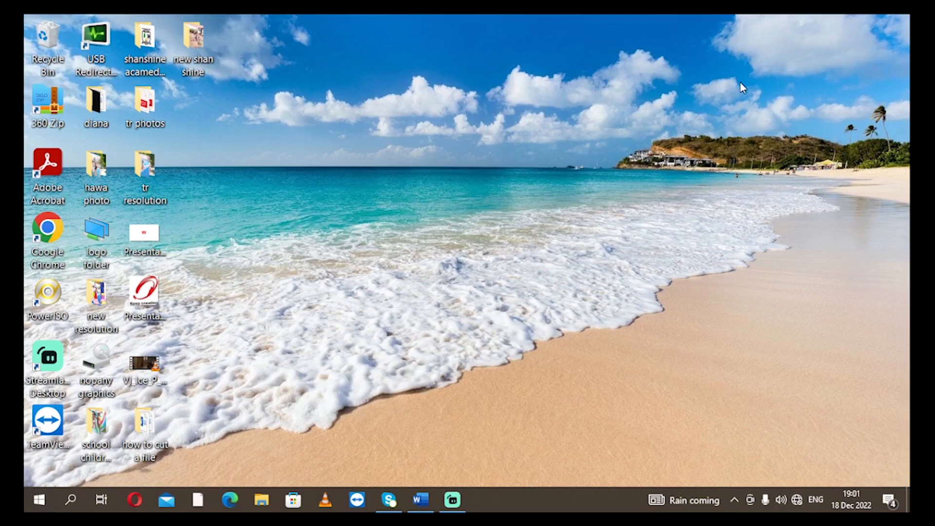
Step: Open Word from the desktop in a maximized window and create a blank document
key(super)
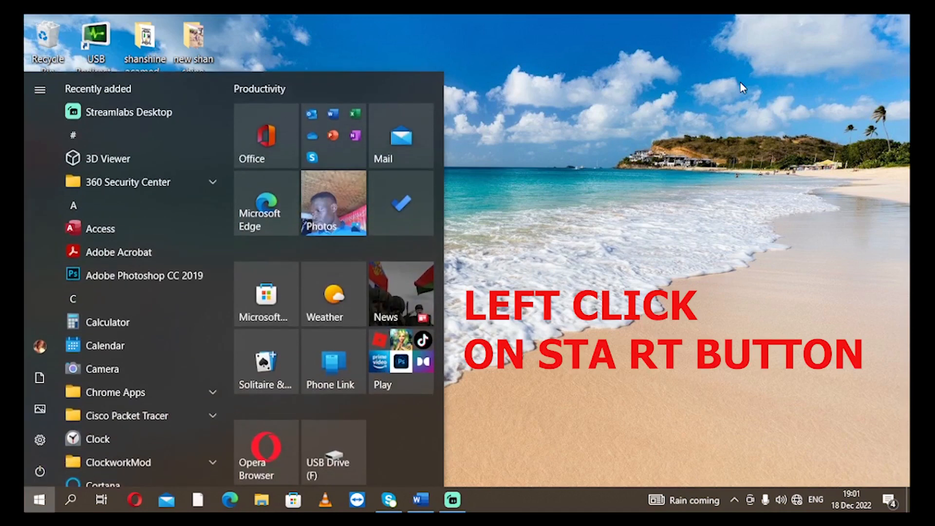
text(wor)
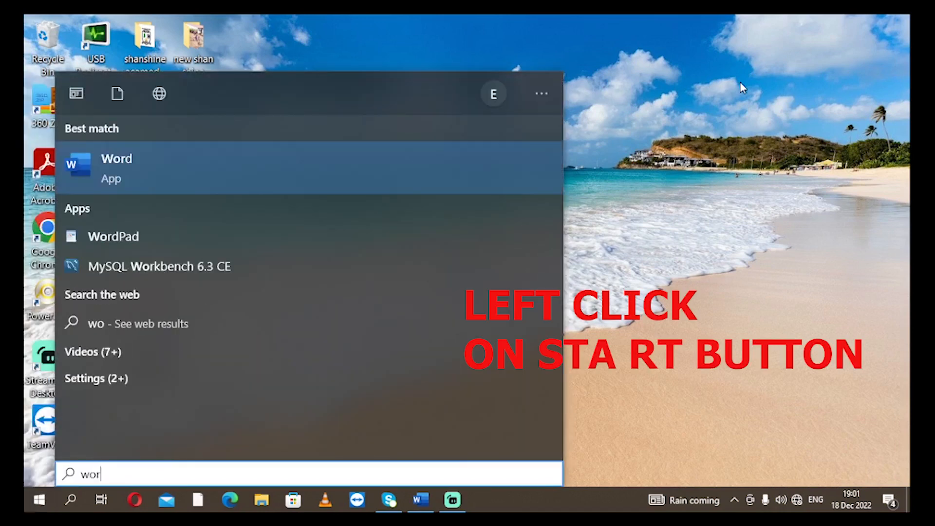
key(Return)
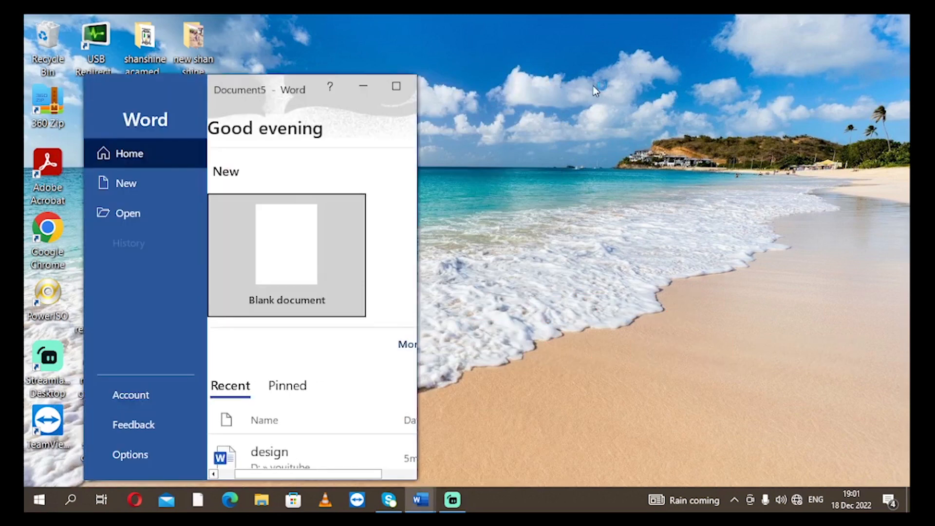
click(396, 86)
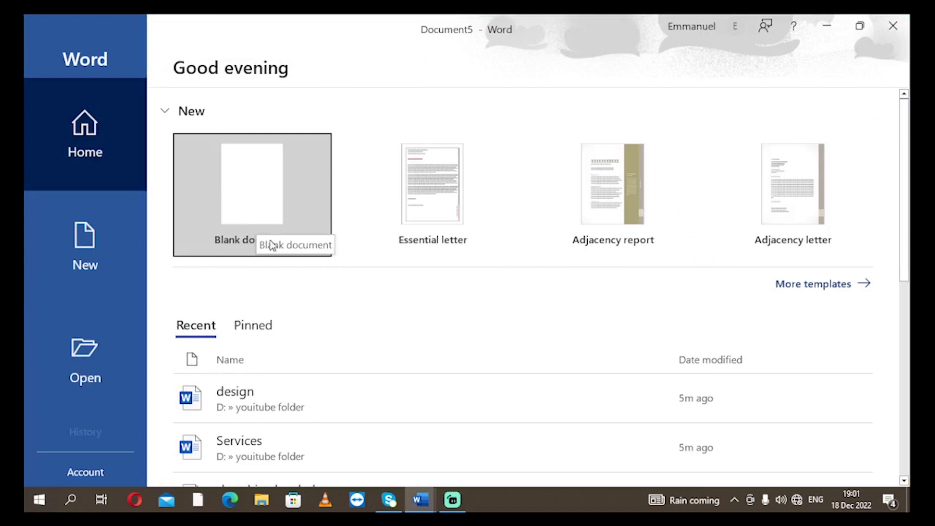
click(241, 183)
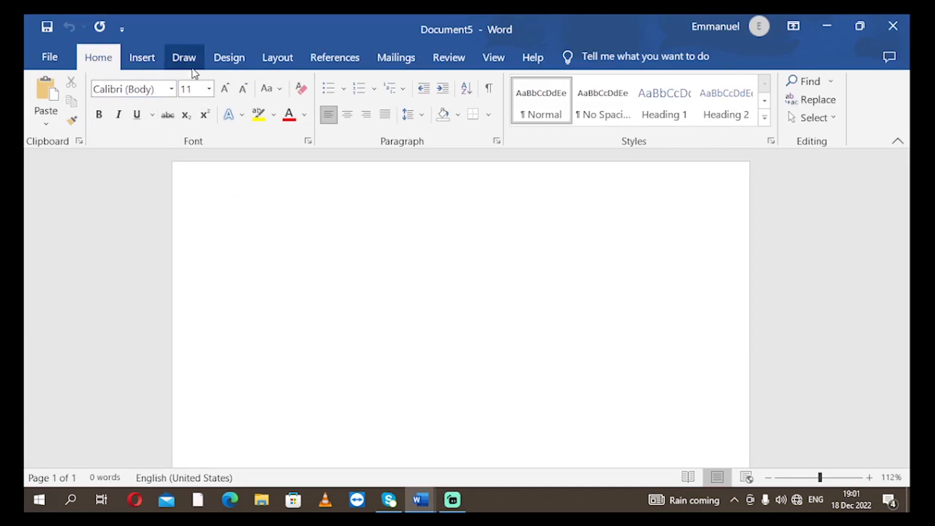
Step: Apply the Moderate margin preset to the blank document
click(269, 68)
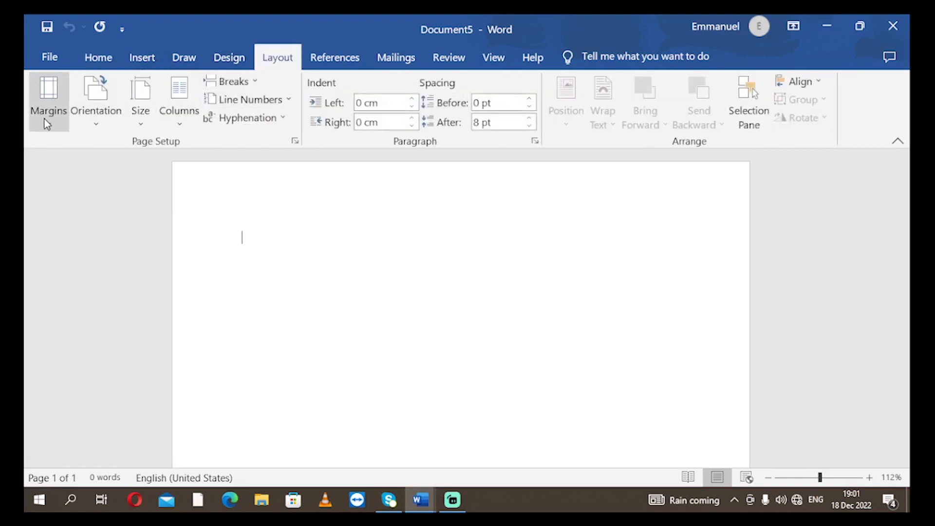
click(47, 121)
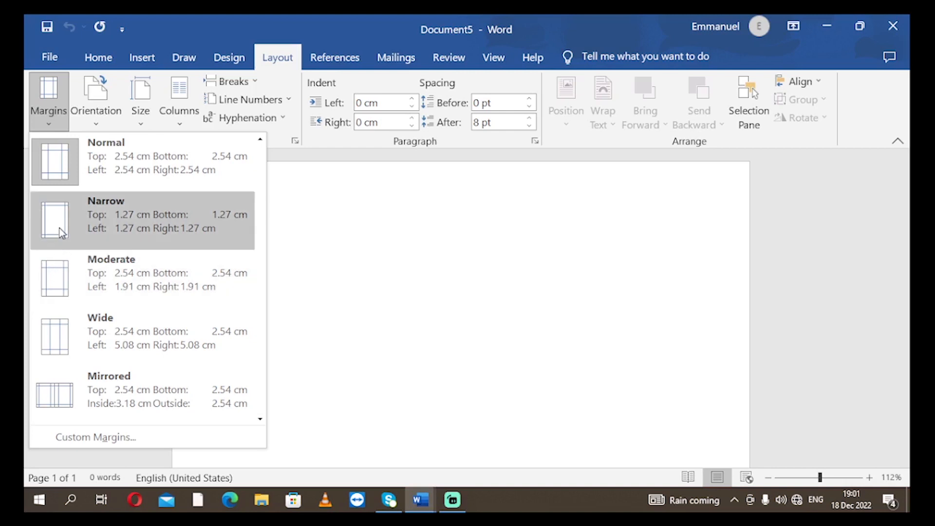
click(57, 275)
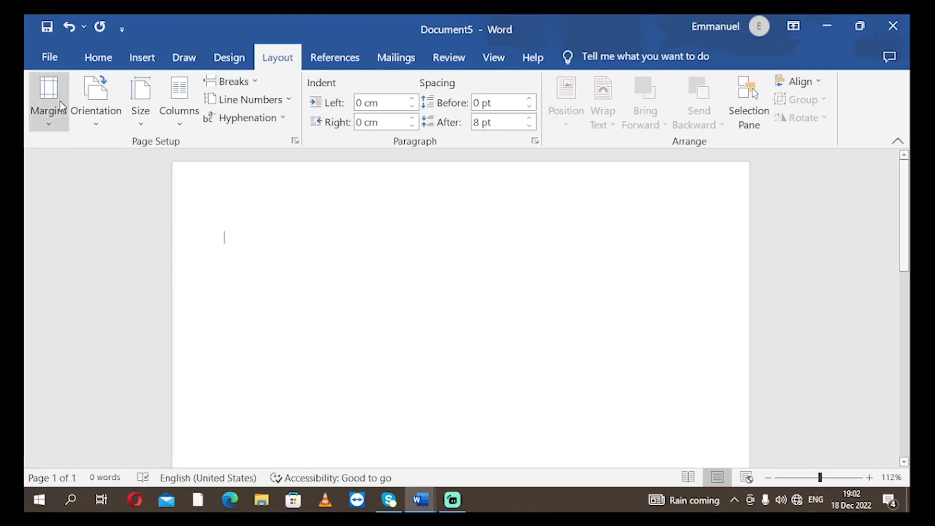
Step: Set the page orientation to Portrait and choose a preset paper size
click(101, 119)
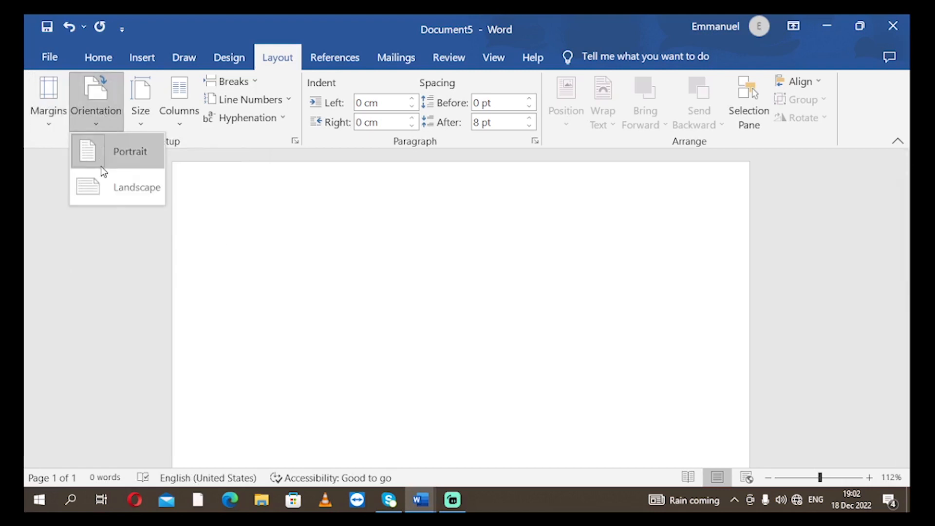
click(106, 164)
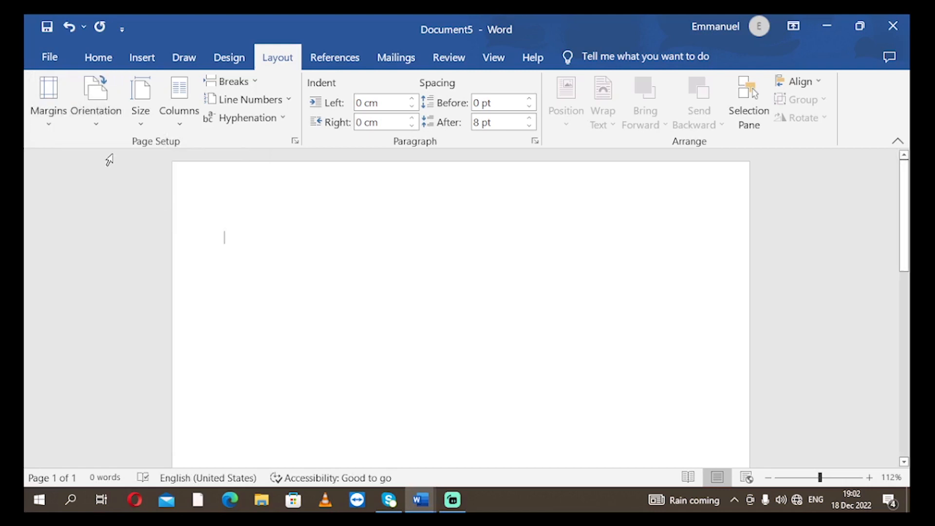
click(141, 117)
click(144, 370)
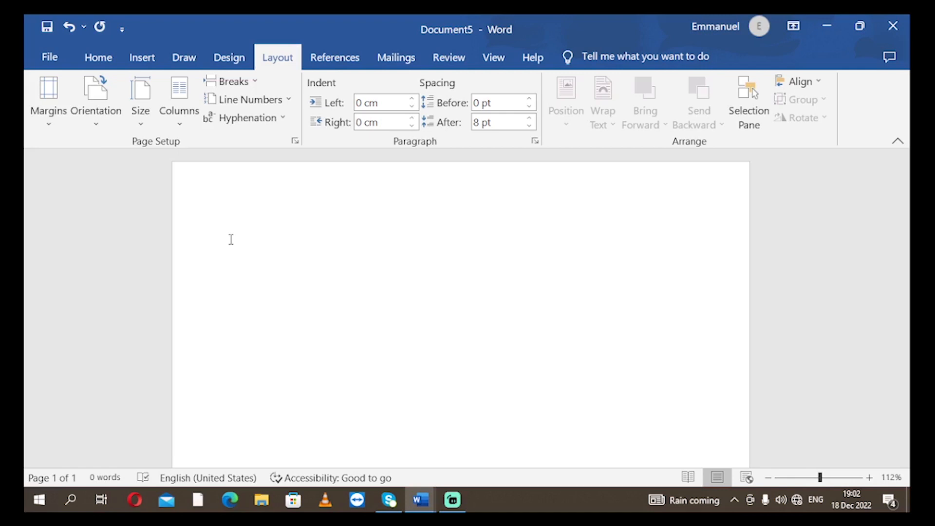
Step: Write the heading "SHAN SHINE KIDS ACADEMY" on the first line of the page
text(SHAN SHINE KIDS ACAM)
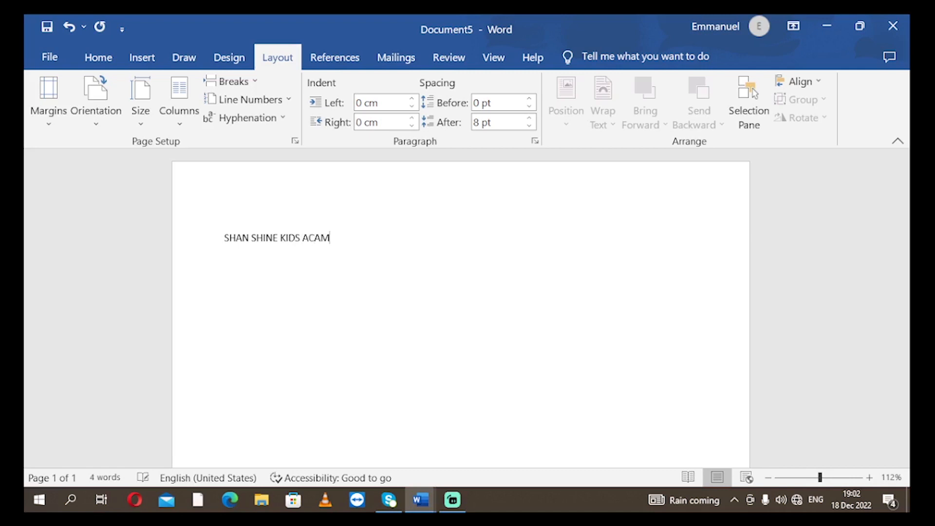
text(E)
key(BackSpace)
key(BackSpace)
text(DEMY)
Step: Format the heading "SHAN SHINE KIDS ACADEMY" as 16 pt bold text and centre it
drag(355, 241, 226, 239)
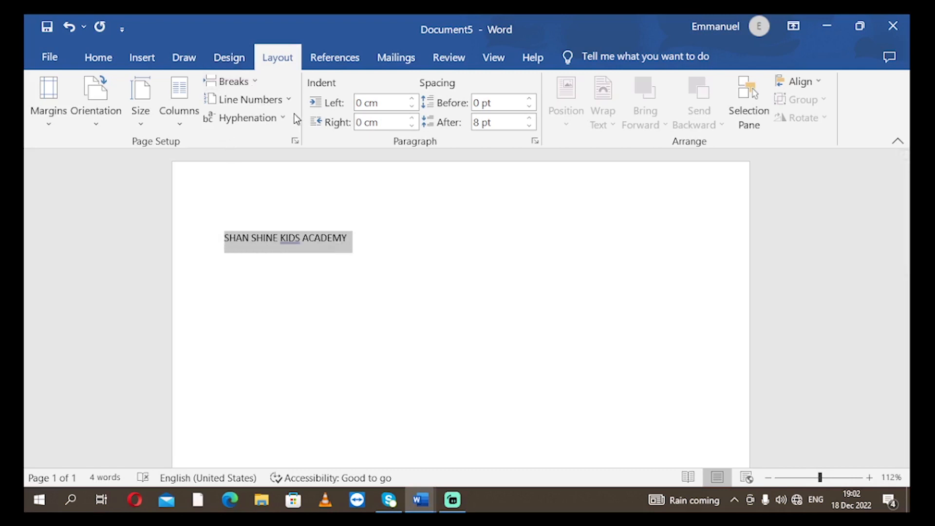
click(97, 56)
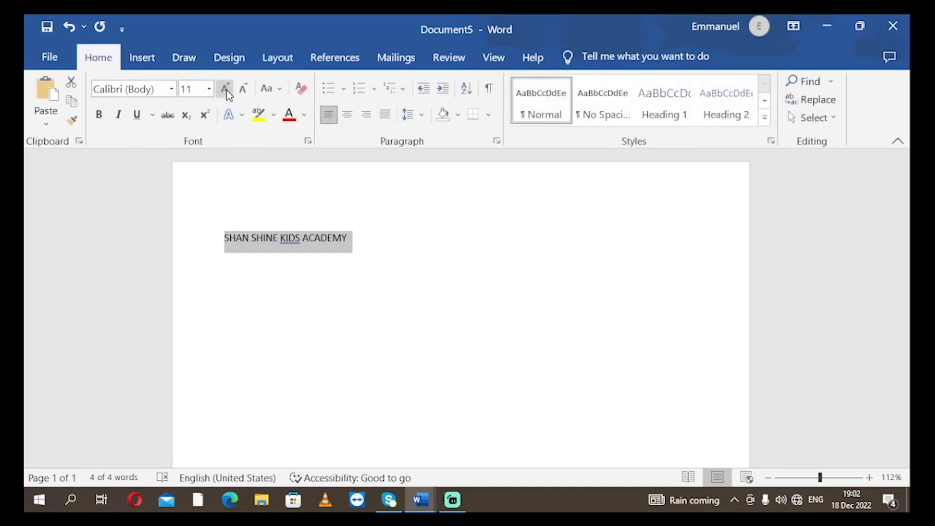
click(226, 90)
click(225, 89)
click(225, 89)
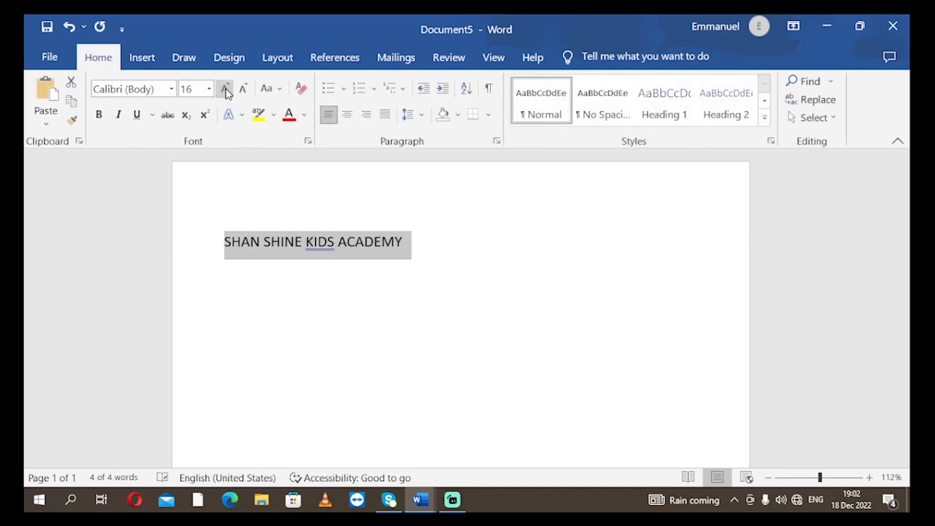
click(100, 115)
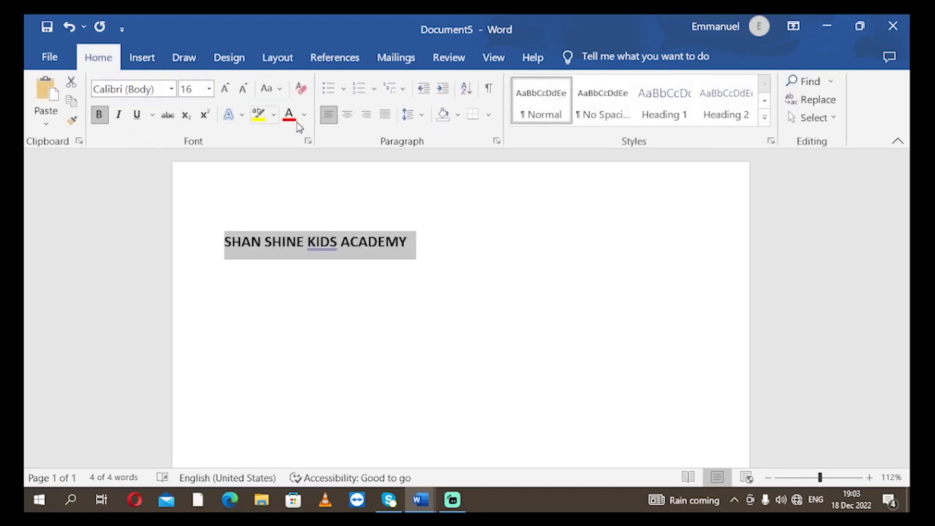
click(348, 115)
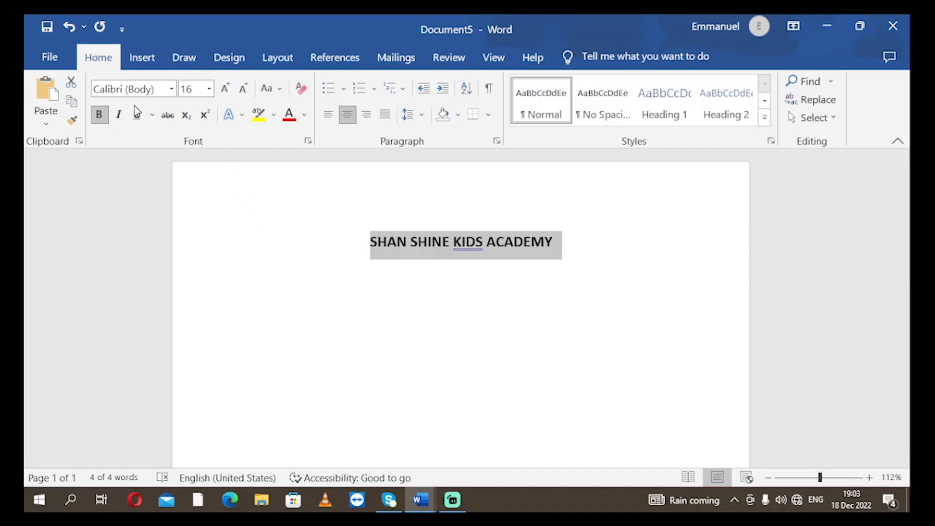
Step: Change the heading's font to Algerian and enlarge it to 36 pt so it fills a single line
click(171, 90)
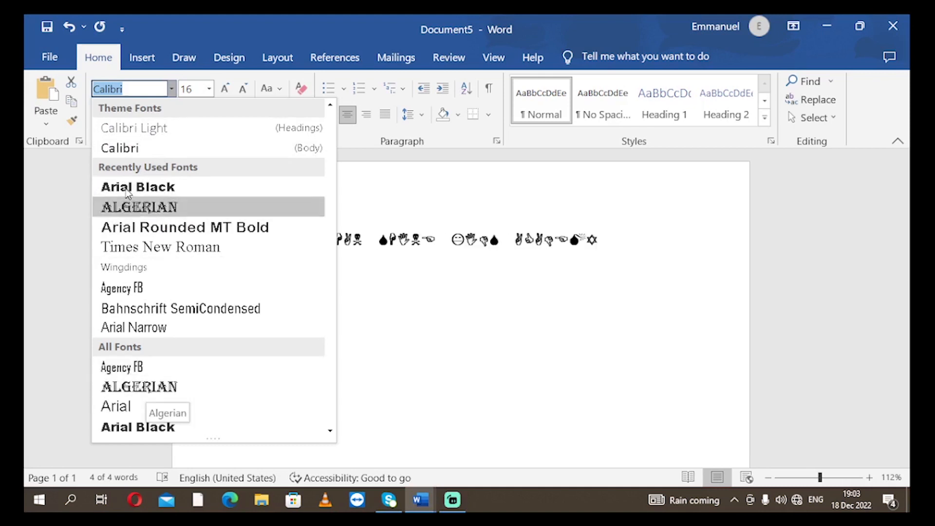
click(149, 206)
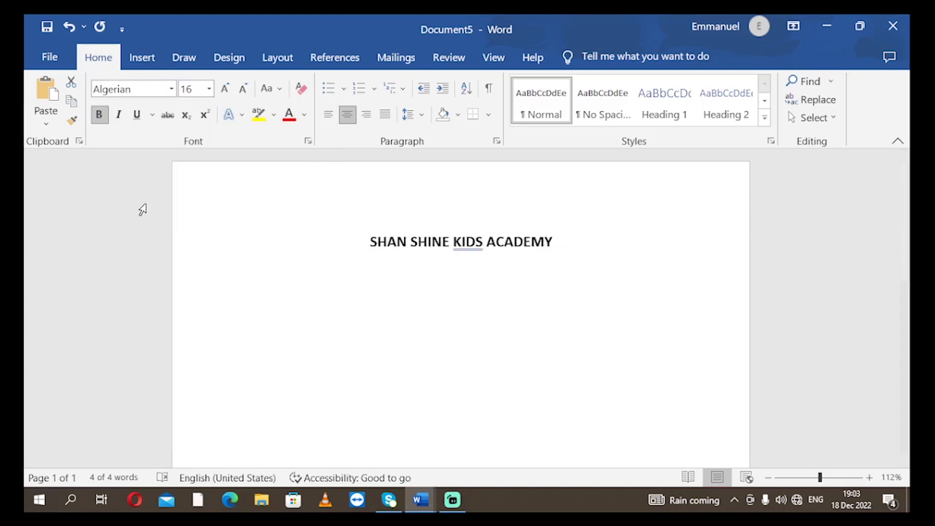
click(223, 92)
click(222, 92)
click(223, 92)
click(223, 92)
click(223, 91)
click(223, 92)
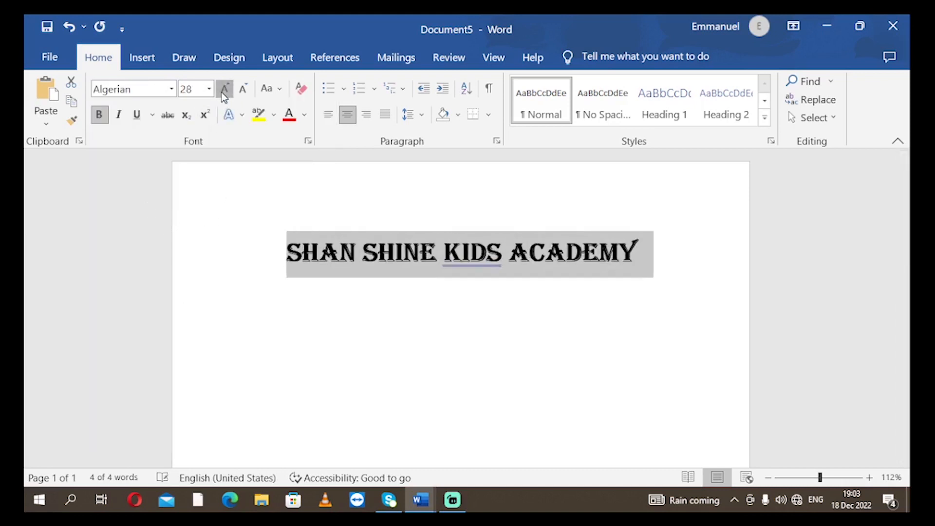
click(222, 92)
click(223, 91)
click(223, 92)
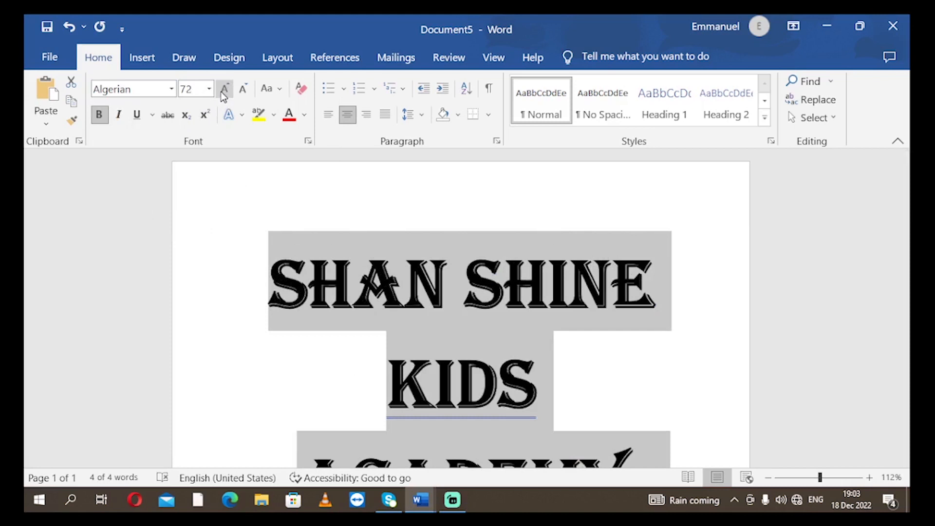
click(243, 90)
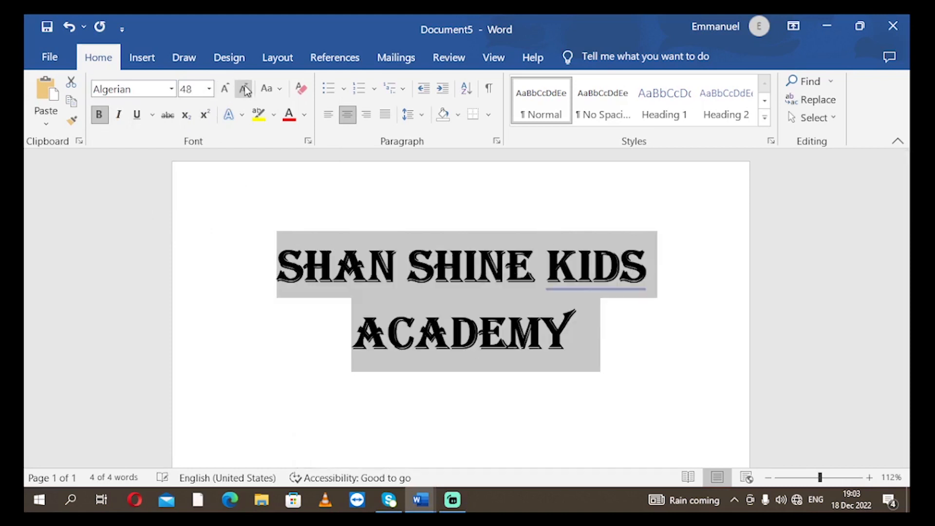
click(245, 90)
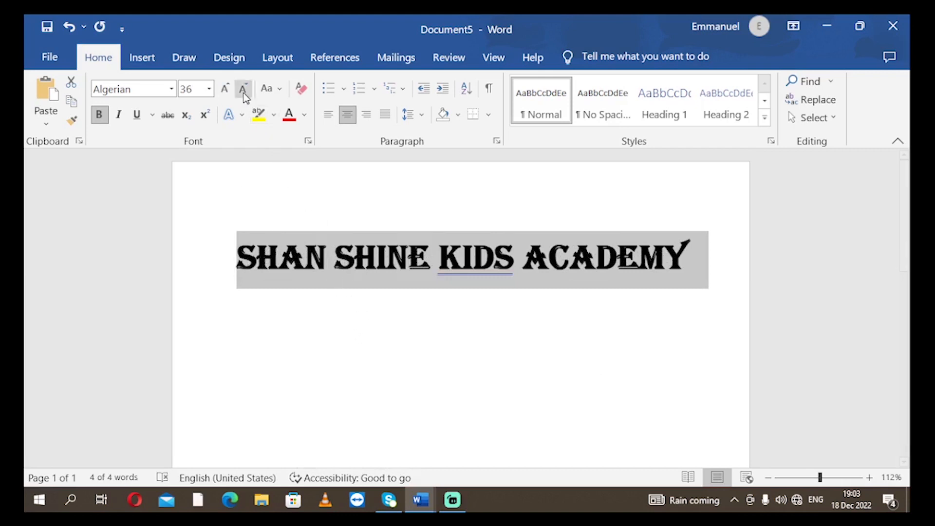
click(314, 349)
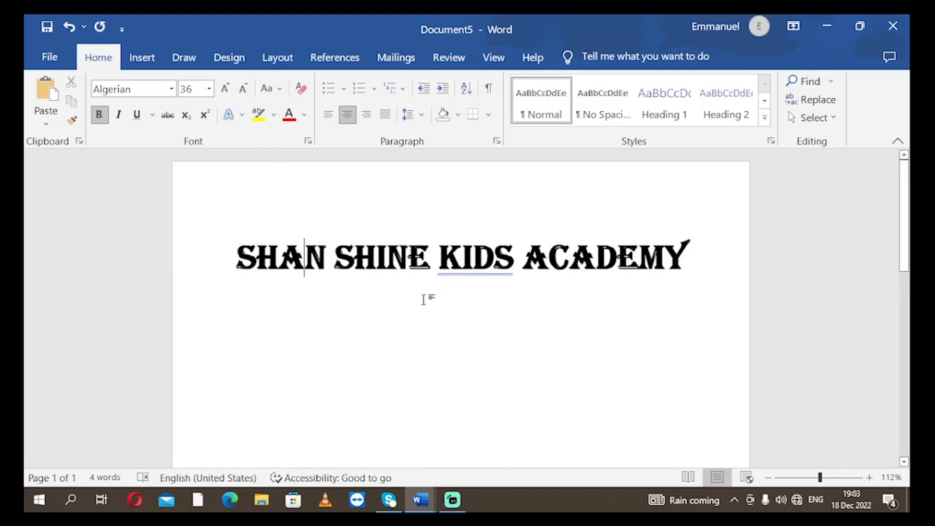
Step: Ignore the grammar flag on the word KIDS and place the cursor on a new left-aligned line below the heading
right_click(461, 263)
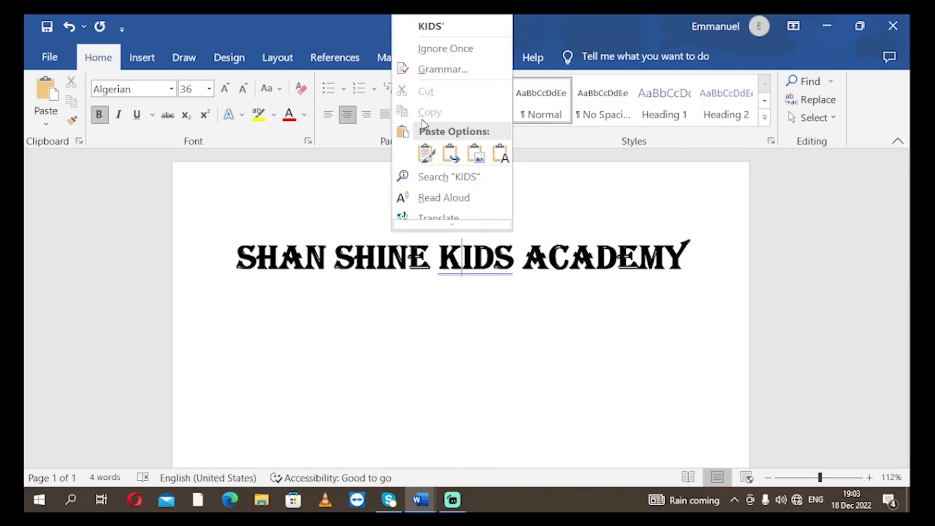
click(433, 49)
scroll(478, 396, down, 1)
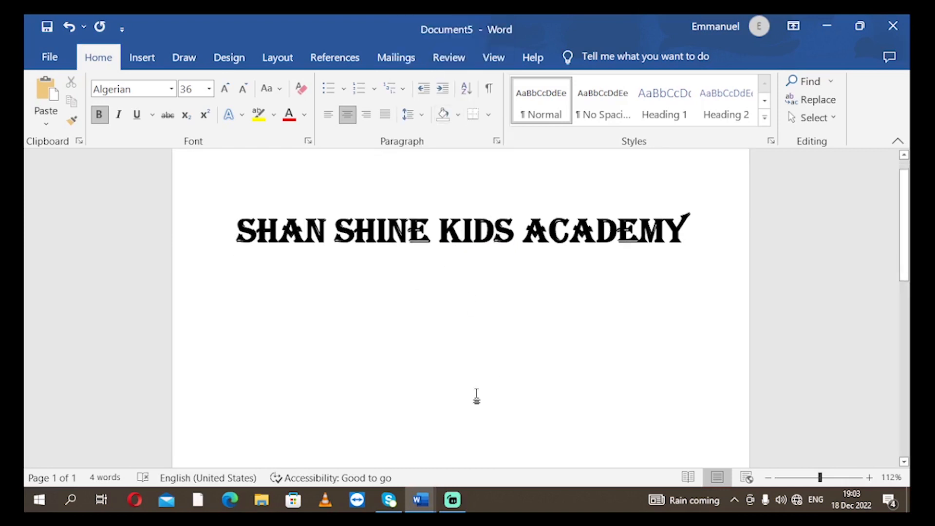
scroll(476, 386, up, 1)
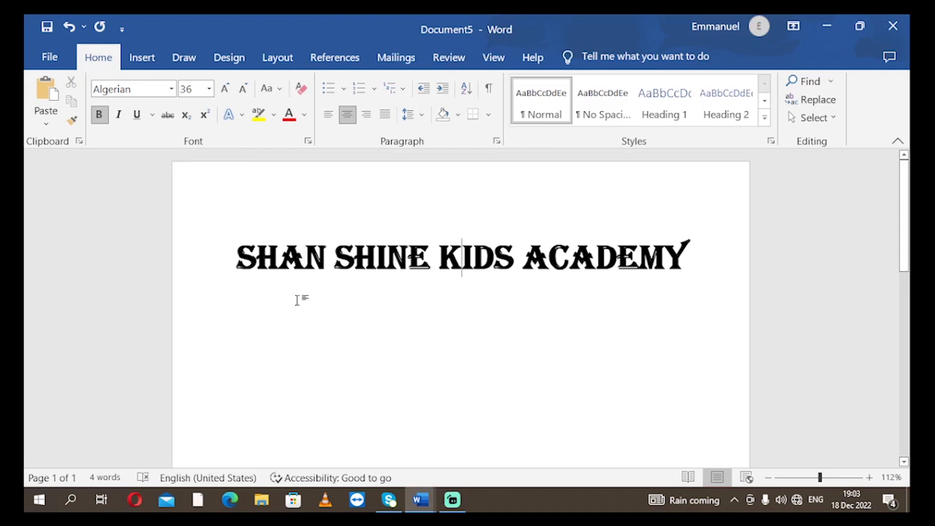
click(263, 295)
double_click(237, 292)
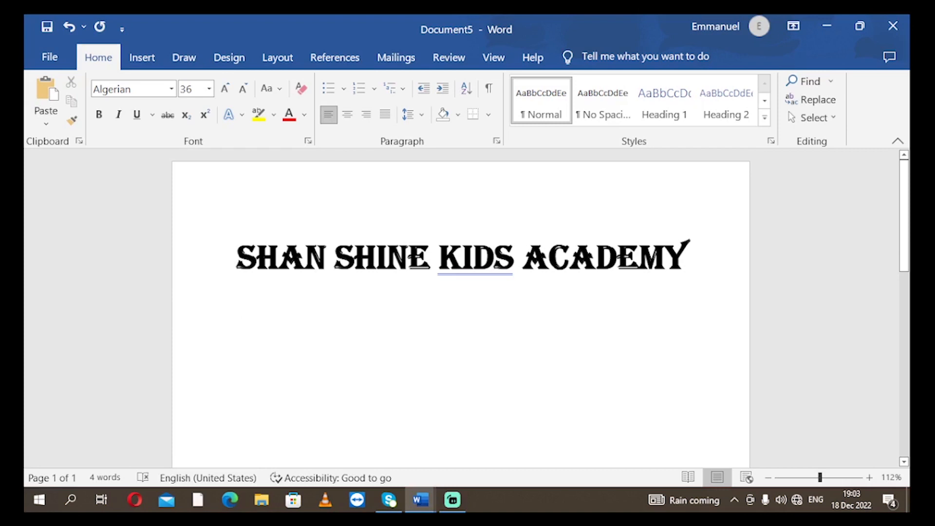
text(E)
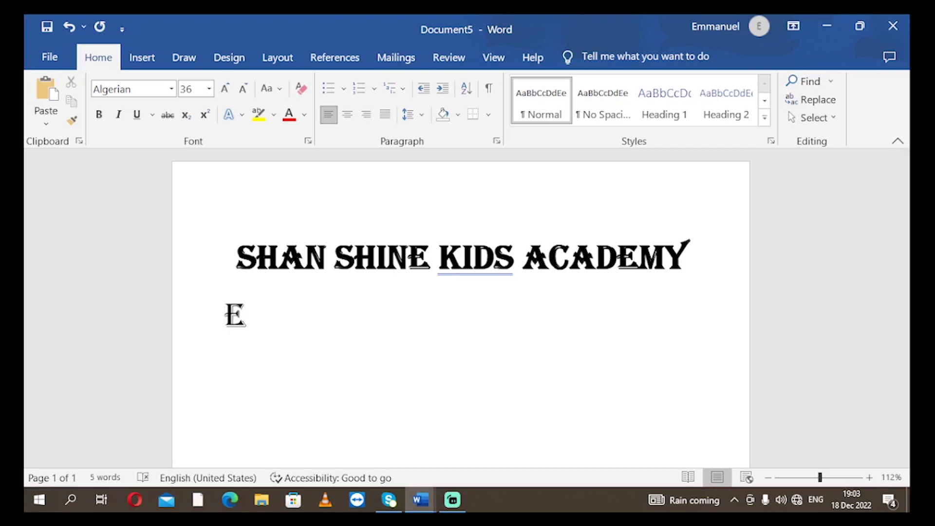
text(MA)
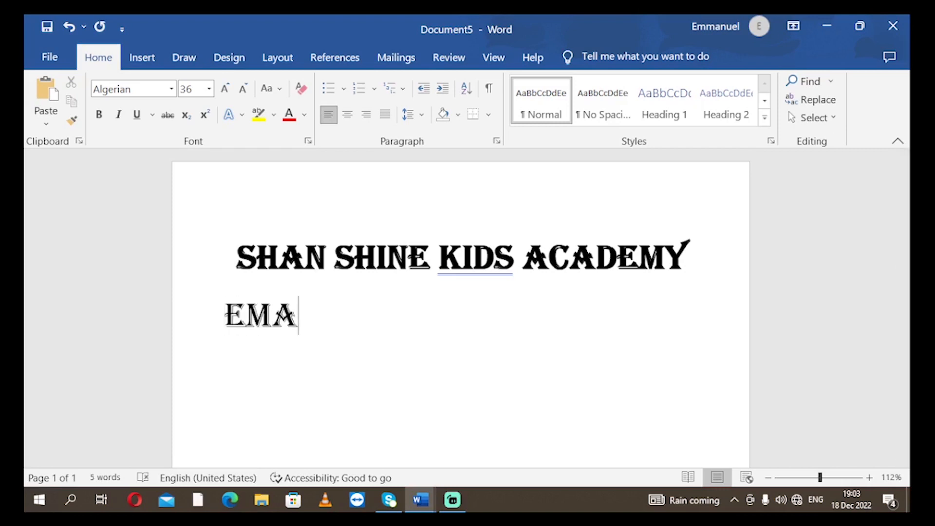
key(BackSpace)
key(BackSpace)
key(BackSpace)
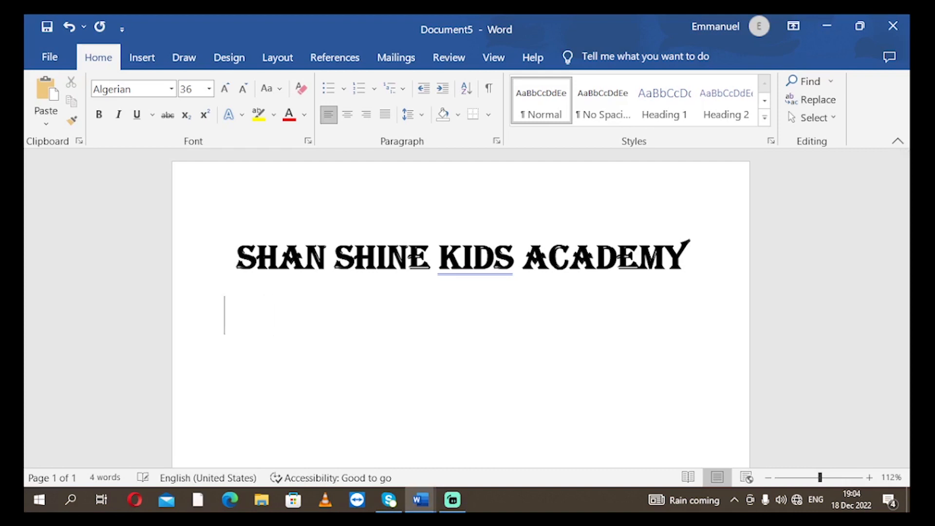
Step: Draw a text box directly below the heading, almost as wide as the heading, and enter the label "EMAIL:" in it
click(140, 56)
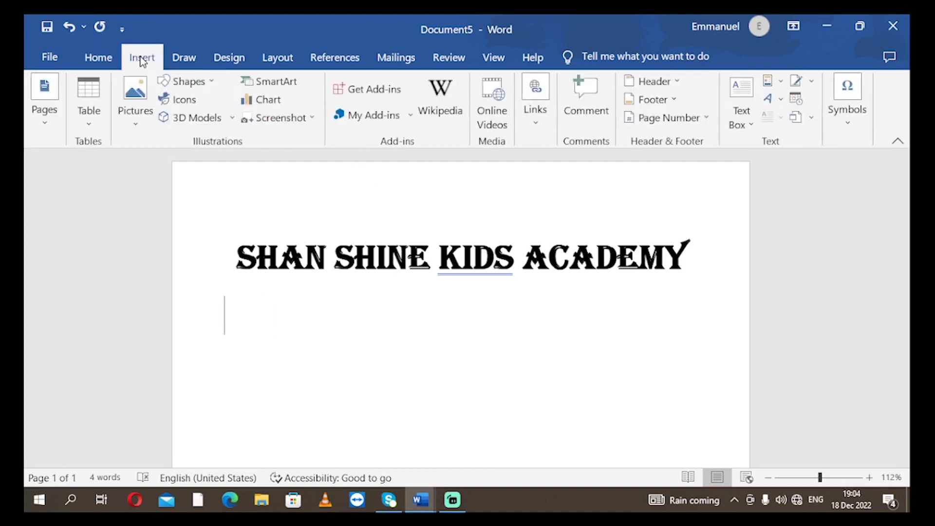
click(740, 126)
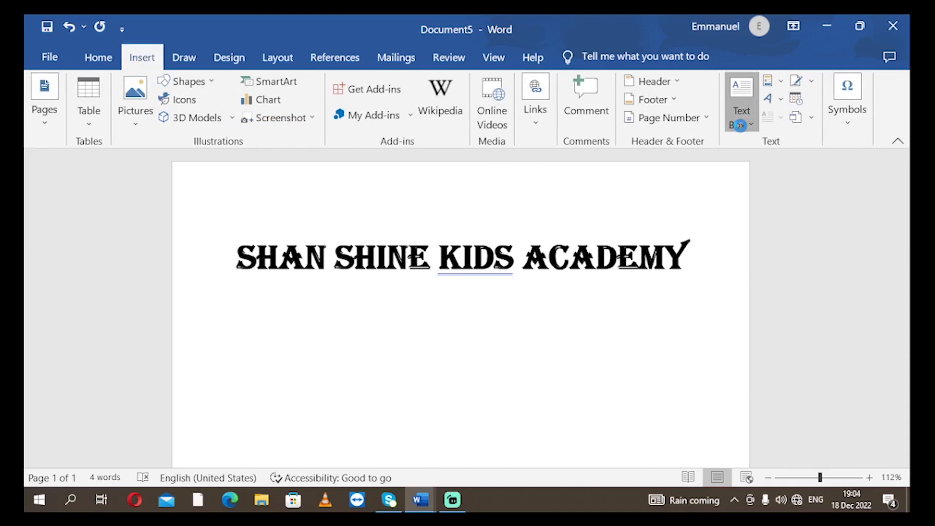
click(741, 129)
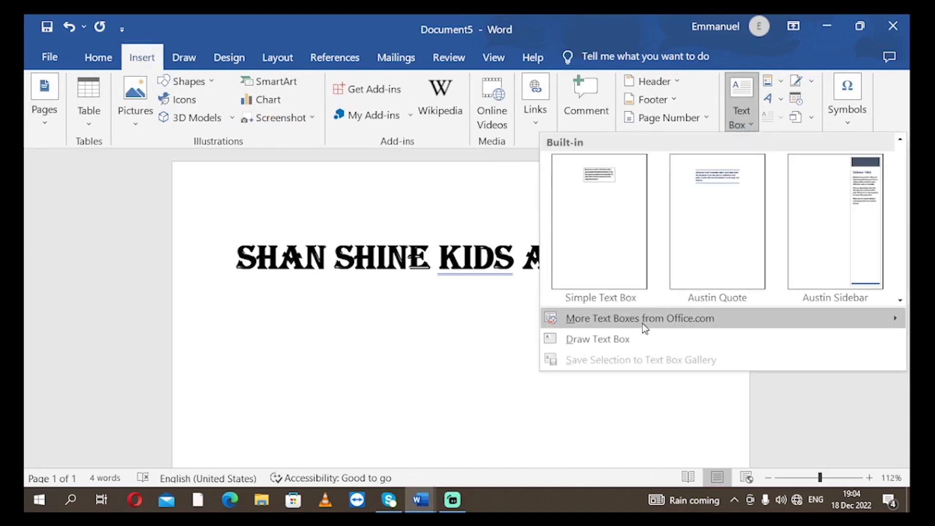
click(602, 340)
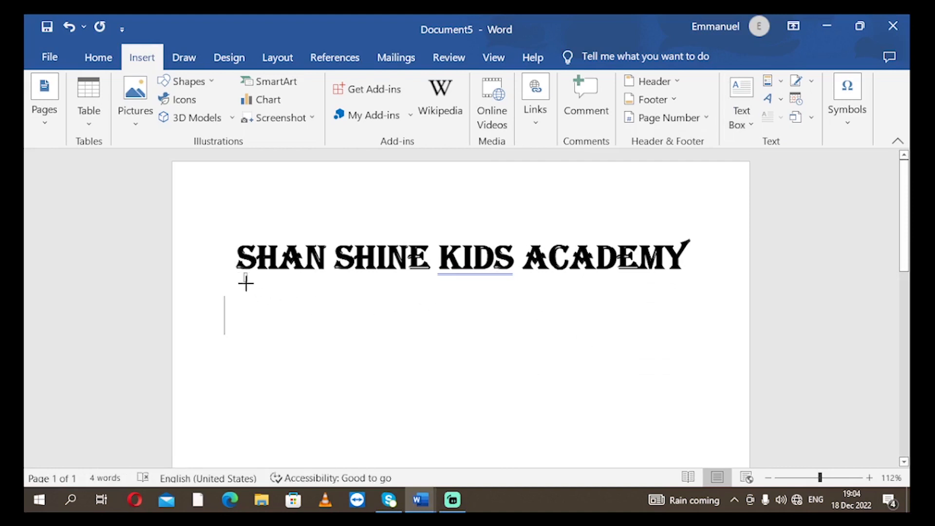
mouse_move(245, 275)
mouse_down()
mouse_move(336, 319)
mouse_move(680, 329)
mouse_up()
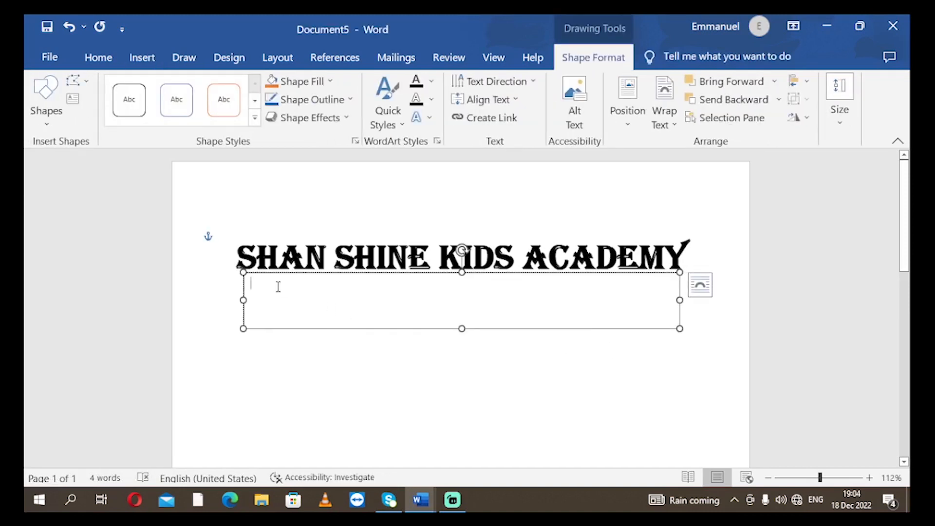
text(EM)
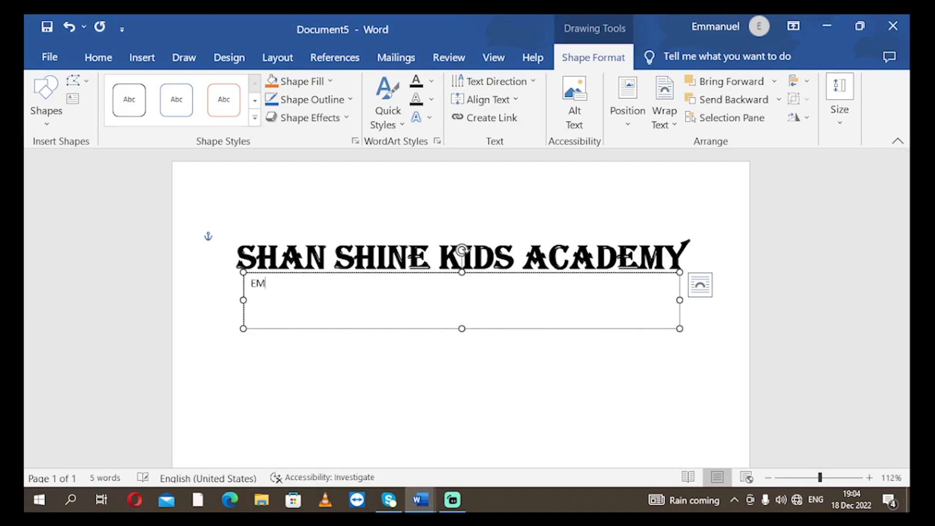
text(AIL:)
Step: Copy the school's e-mail address from Document4 and paste it after the "EMAIL:" label in Document5's text box
mouse_move(428, 493)
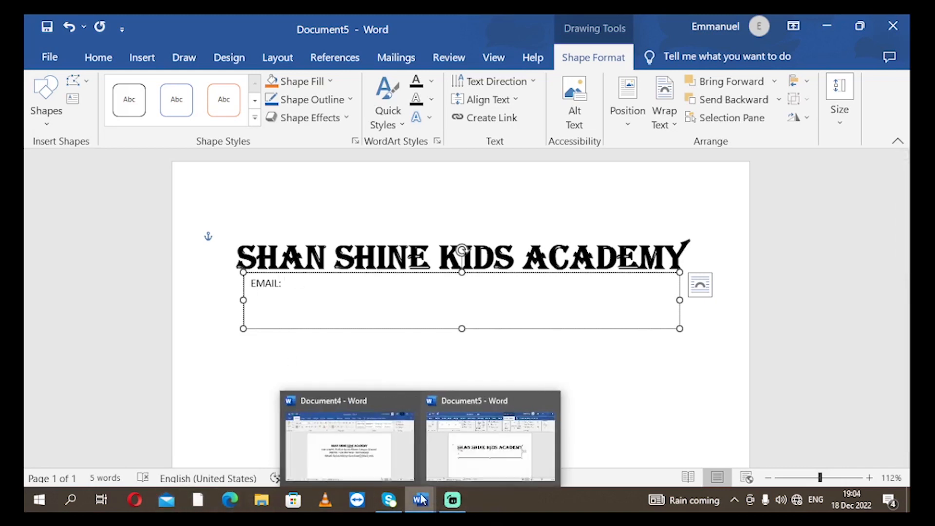
click(373, 450)
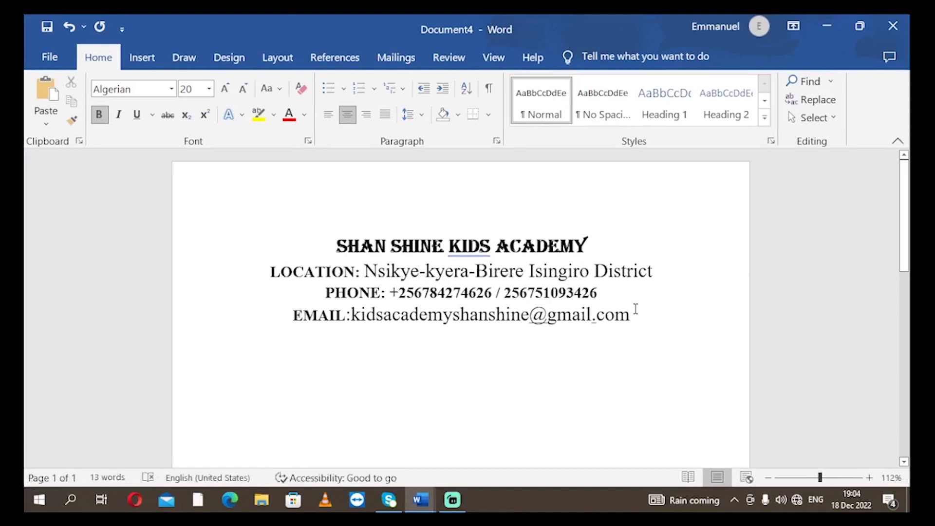
drag(627, 319, 363, 318)
key(ctrl+c)
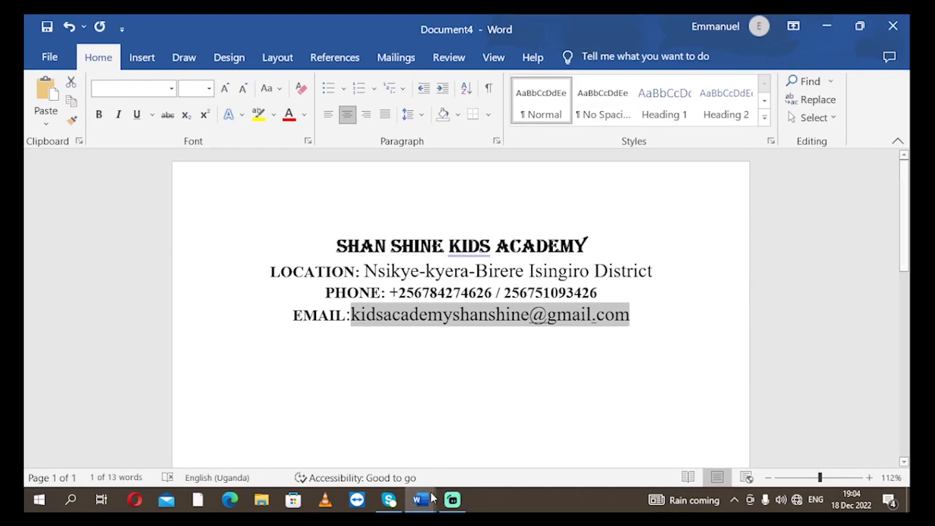
mouse_move(426, 497)
click(497, 471)
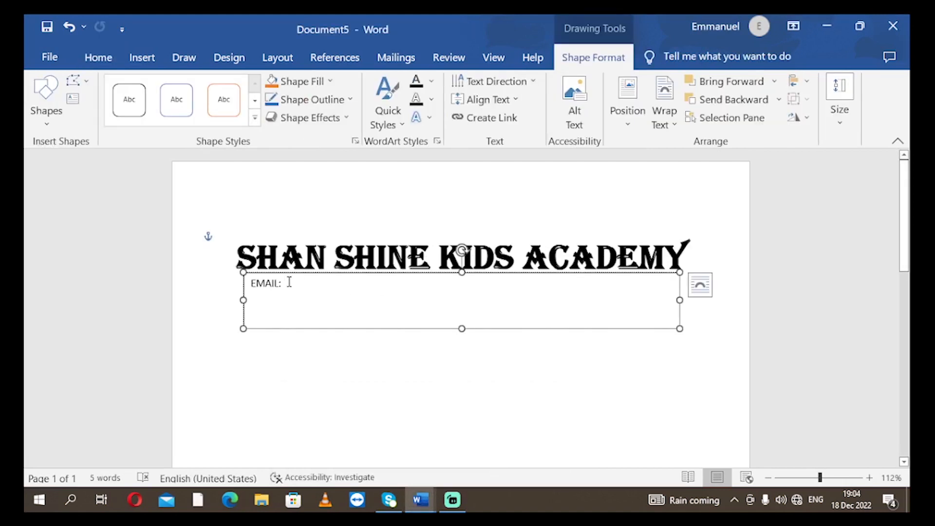
key(ctrl+v)
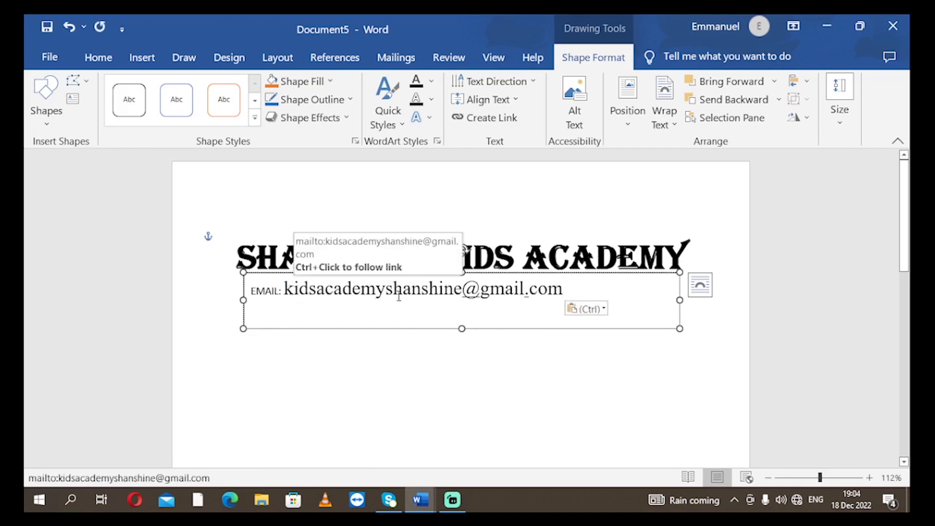
Step: Reduce the font size of the pasted e-mail address to 14 pt
drag(564, 288, 287, 279)
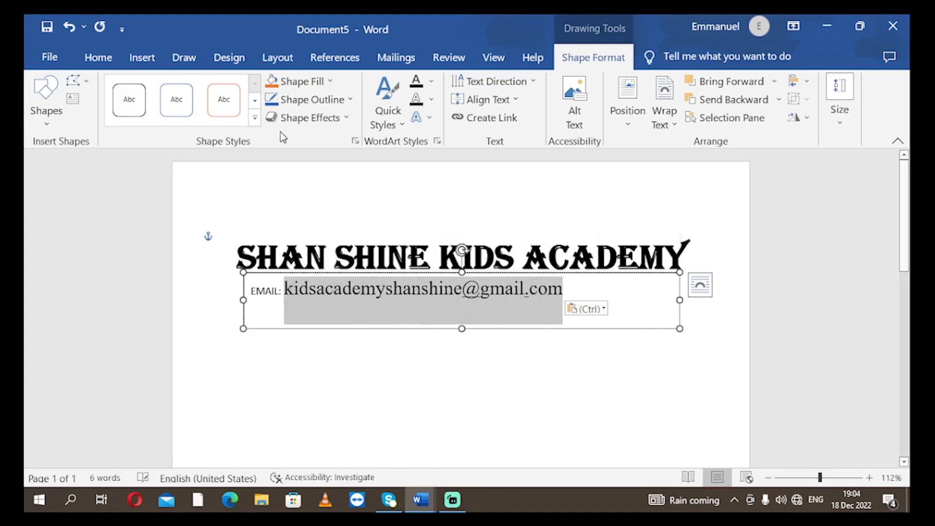
click(98, 57)
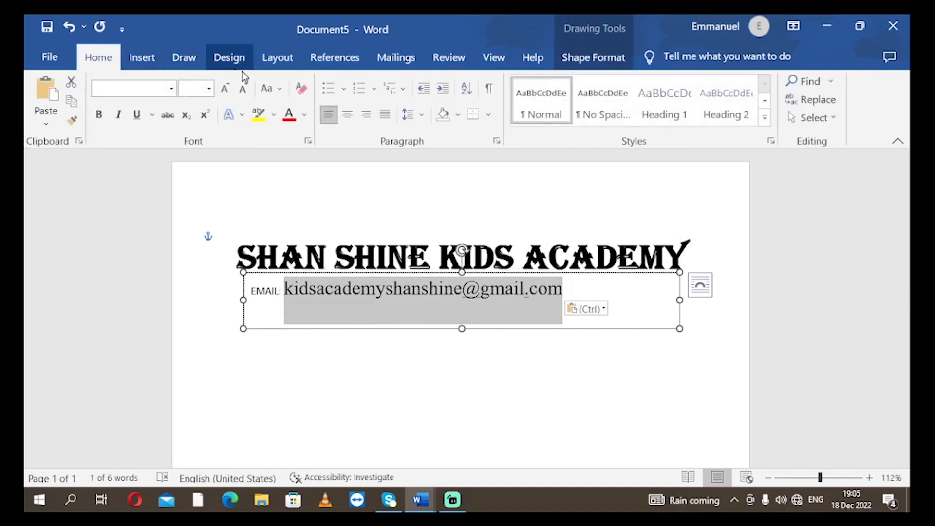
click(238, 89)
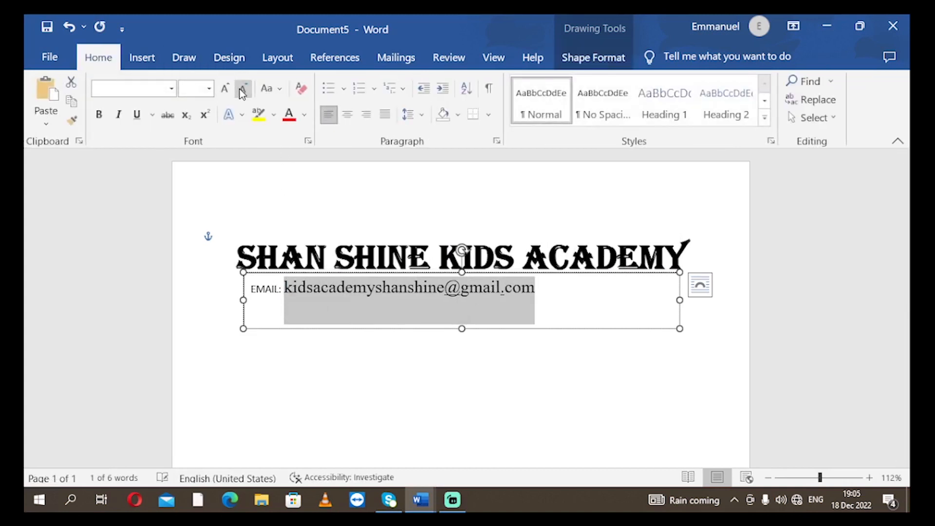
click(239, 89)
click(242, 92)
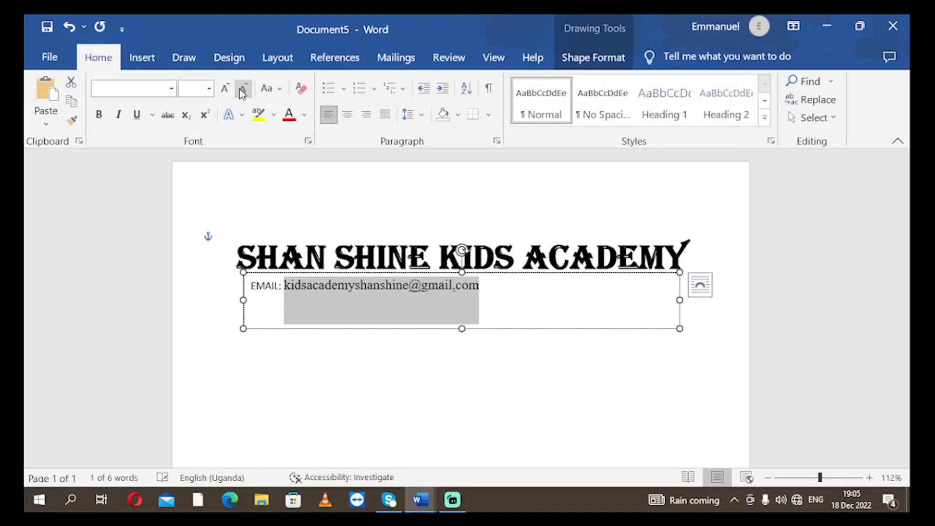
click(488, 287)
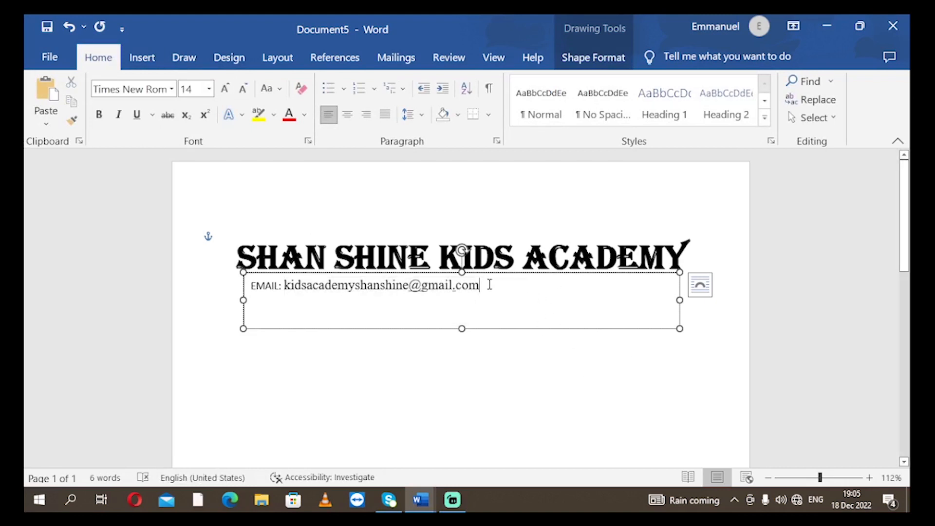
Step: Centre the e-mail line within its text box and shorten the box from below to fit the line more closely
drag(490, 285, 242, 287)
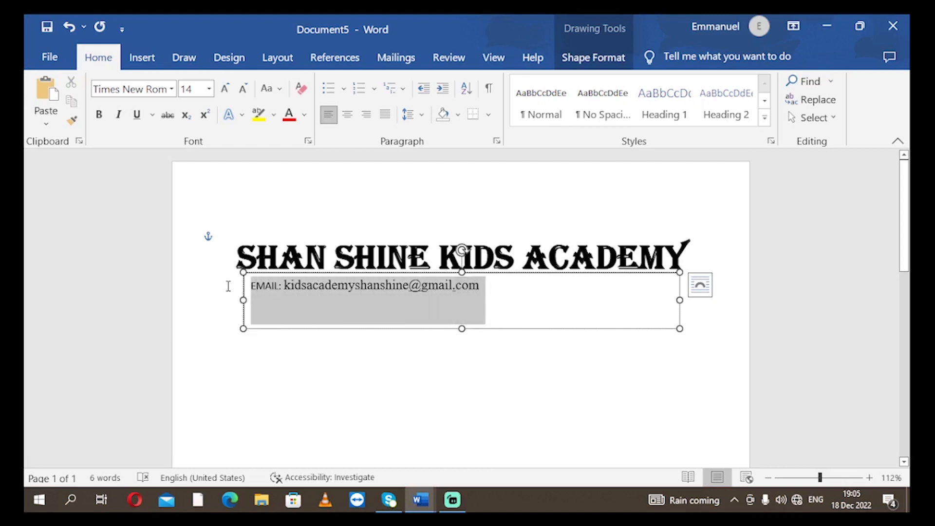
click(348, 116)
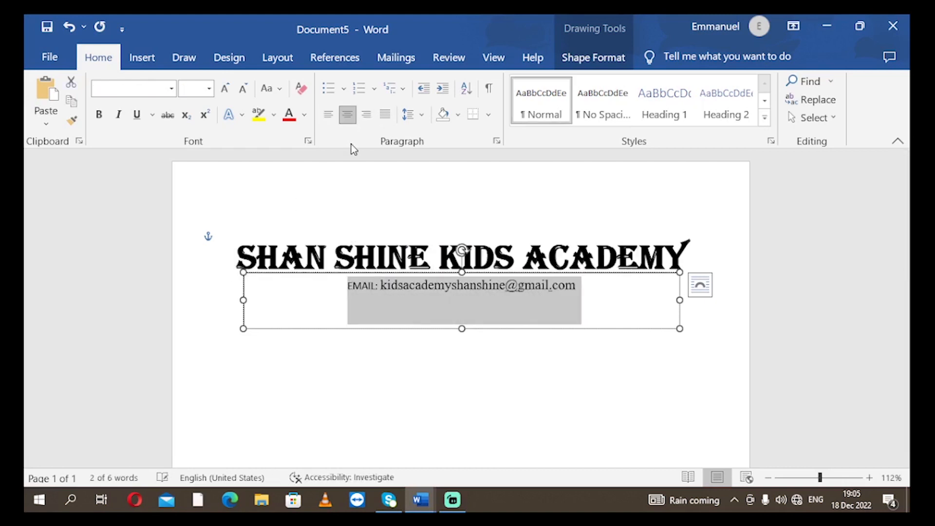
click(545, 339)
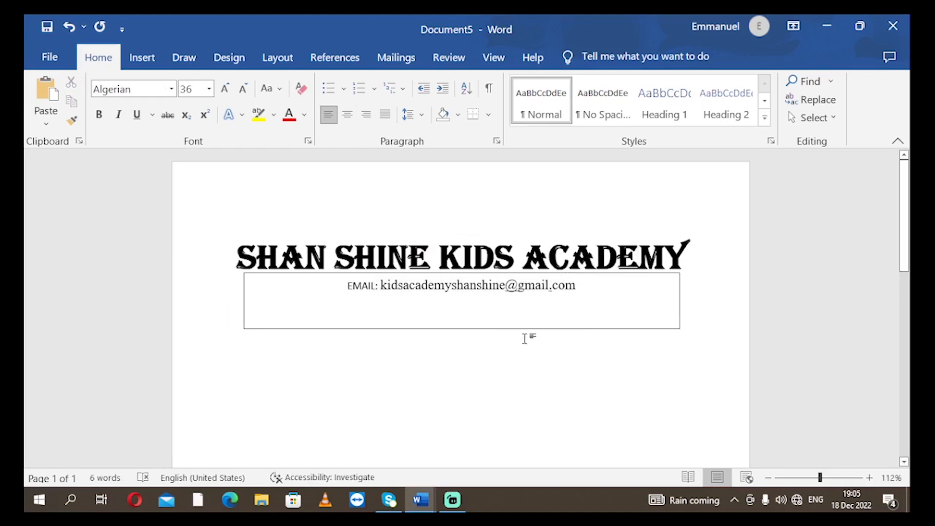
click(501, 321)
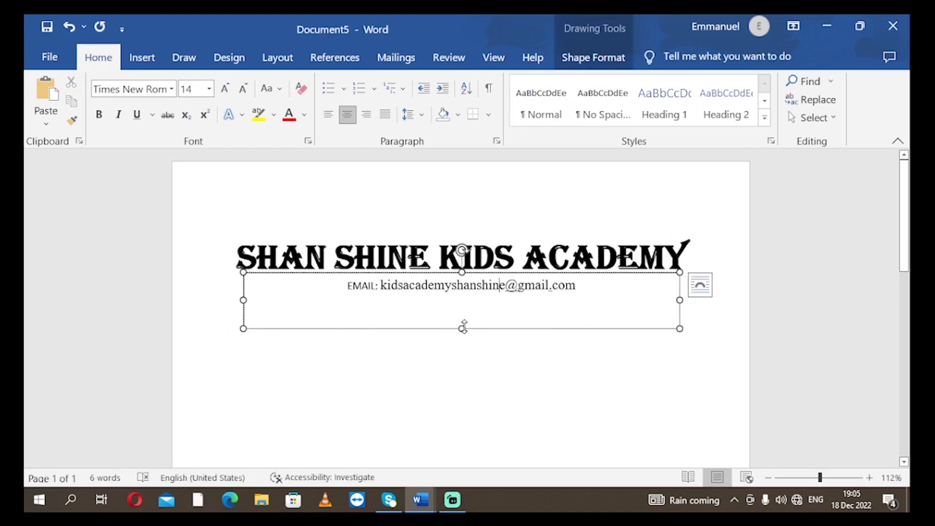
drag(462, 328, 461, 309)
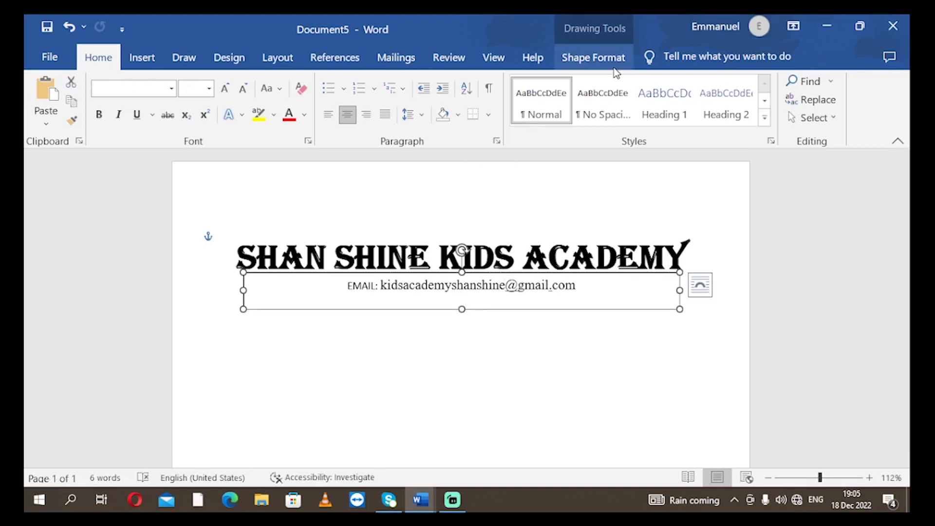
click(599, 61)
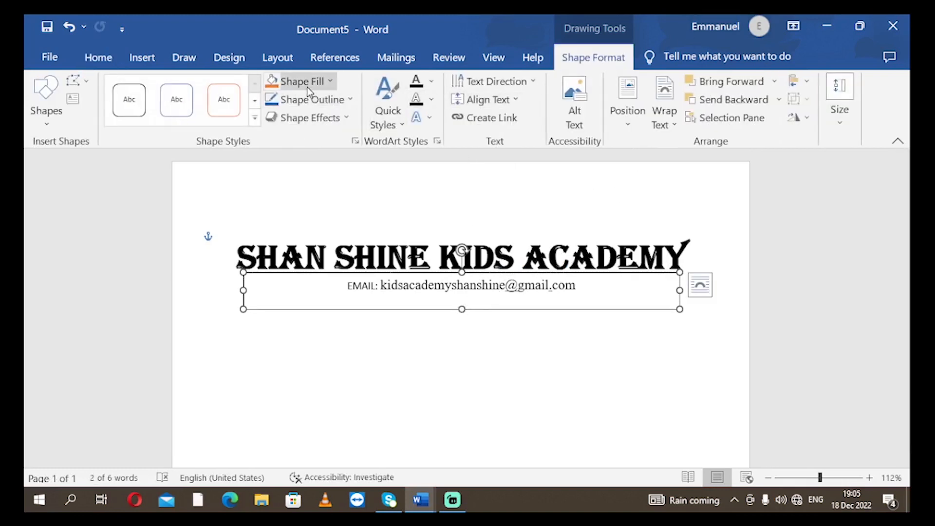
click(554, 384)
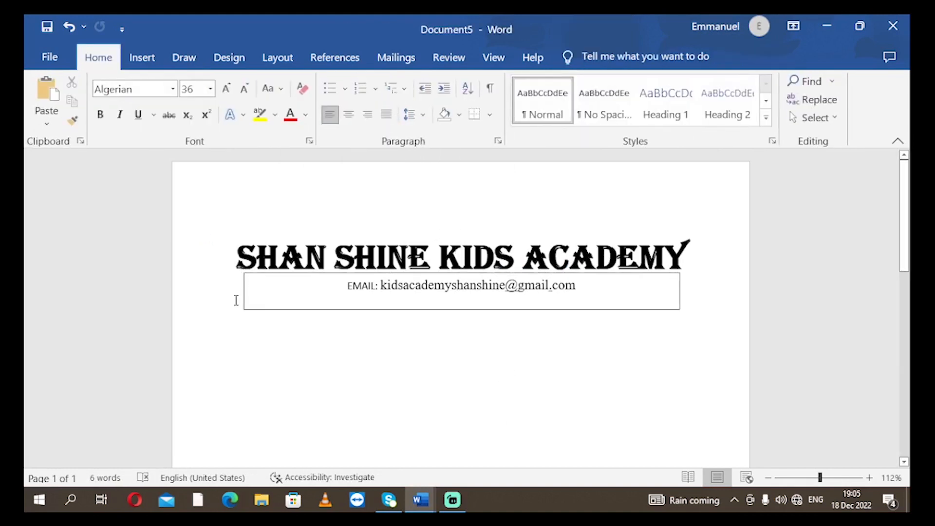
Step: Remove the fill and the outline from the e-mail text box
click(491, 304)
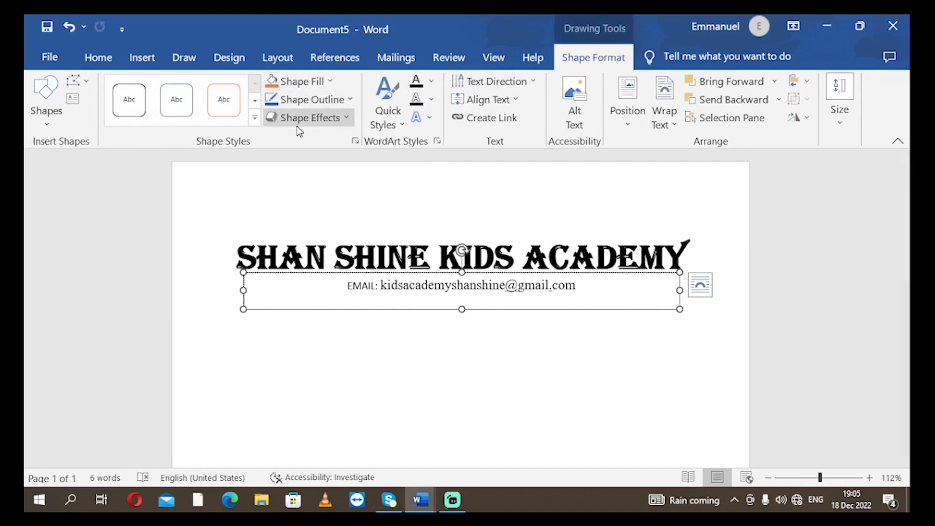
click(326, 80)
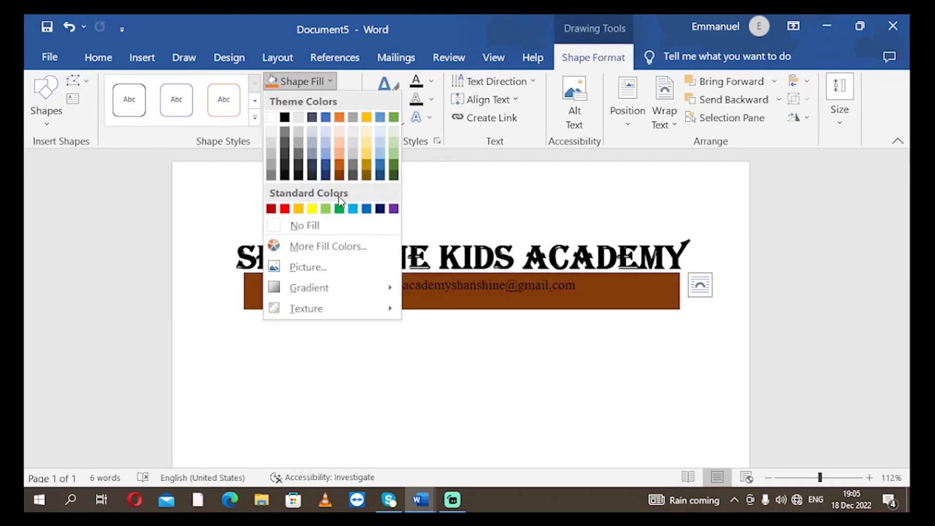
click(299, 225)
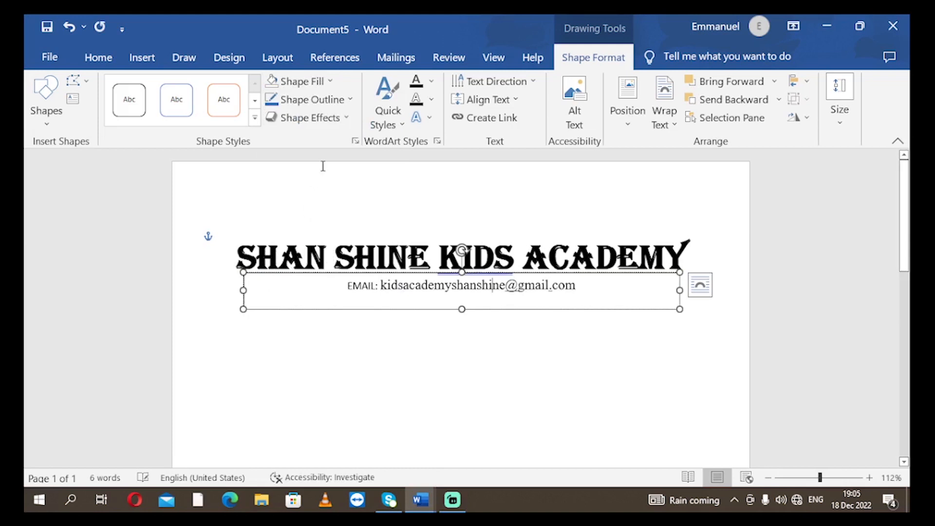
click(349, 100)
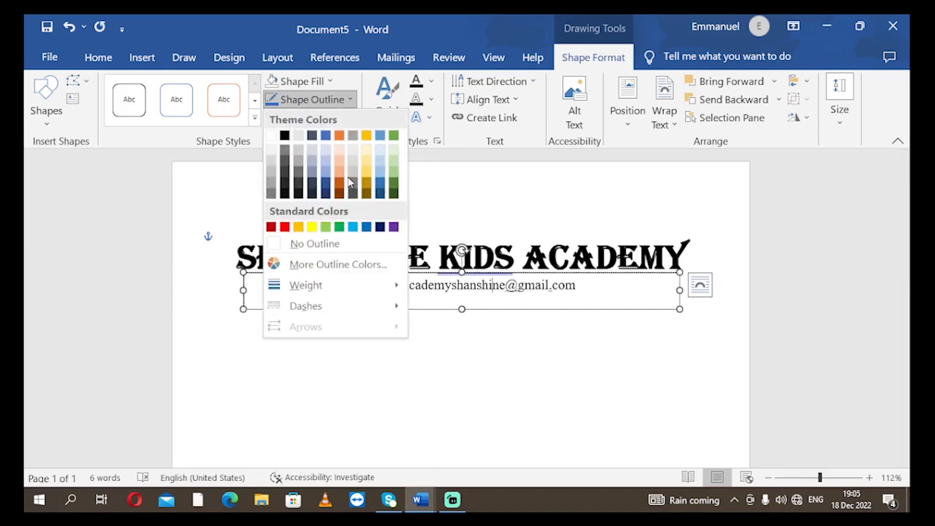
click(326, 245)
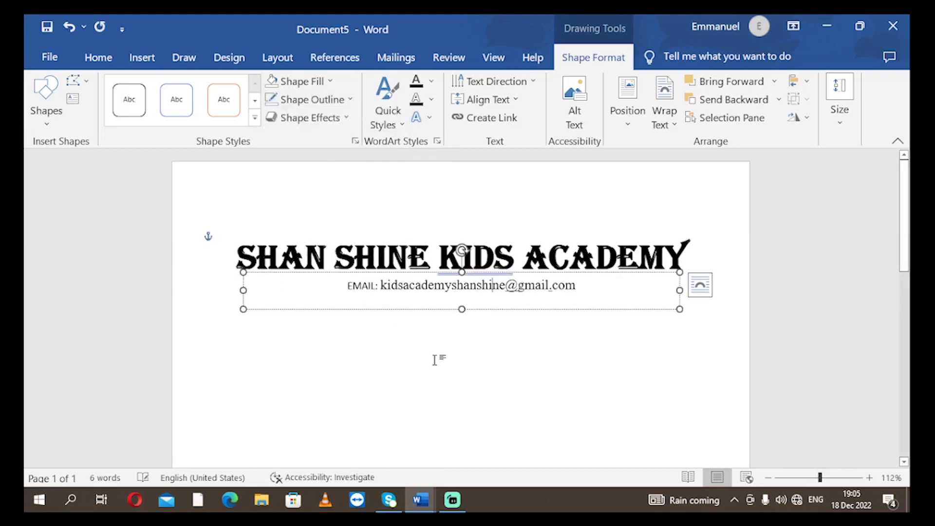
click(583, 348)
Step: Make the whole e-mail line below the heading bold
scroll(581, 347, down, 1)
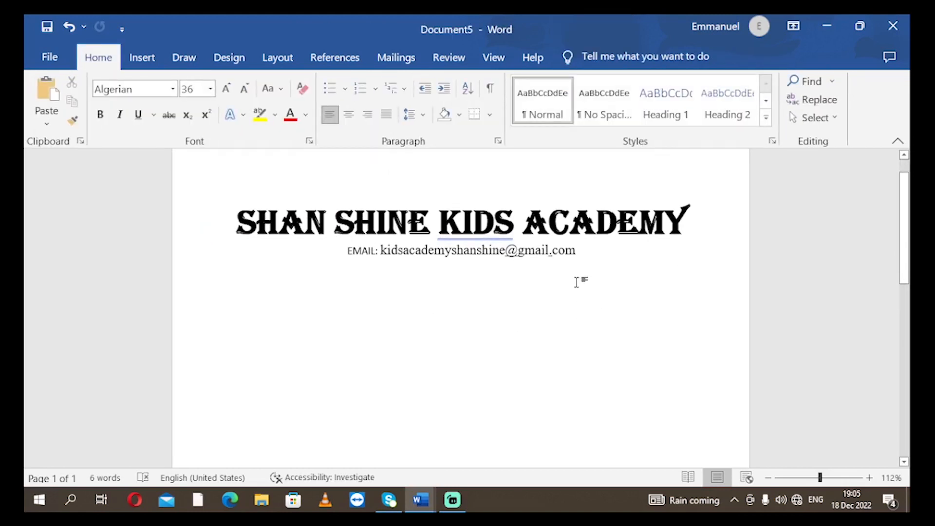
drag(581, 251, 300, 265)
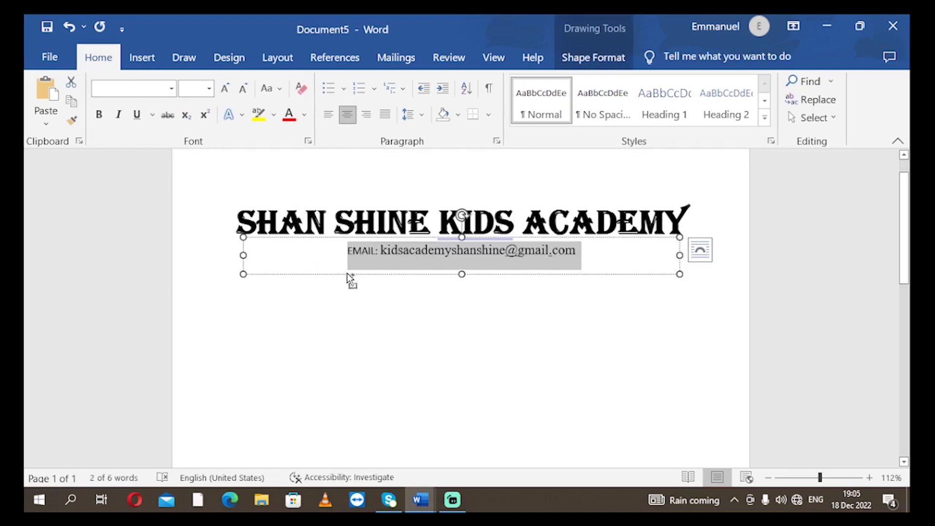
key(ctrl+b)
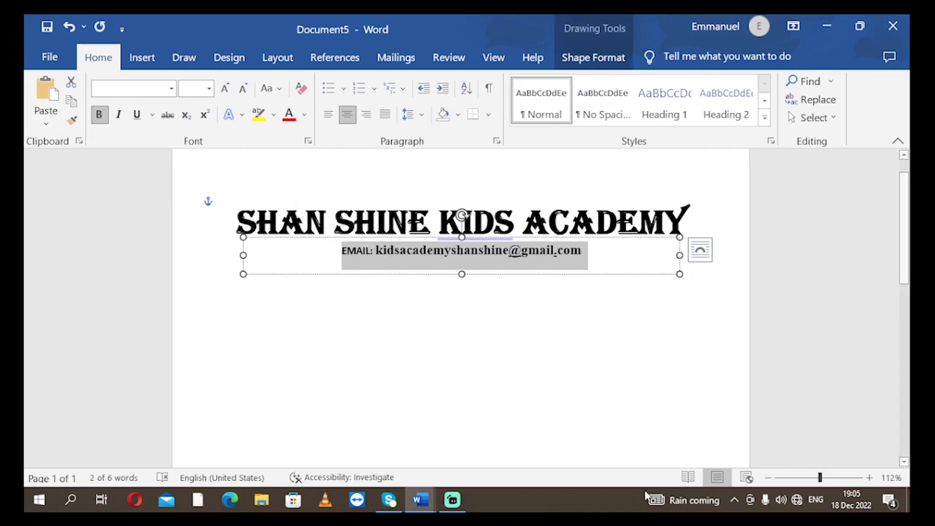
click(581, 369)
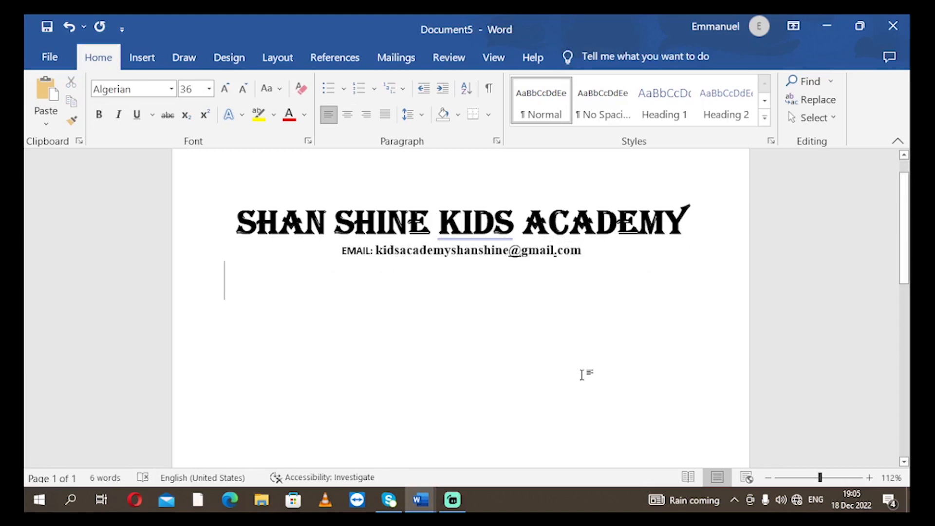
right_click(519, 257)
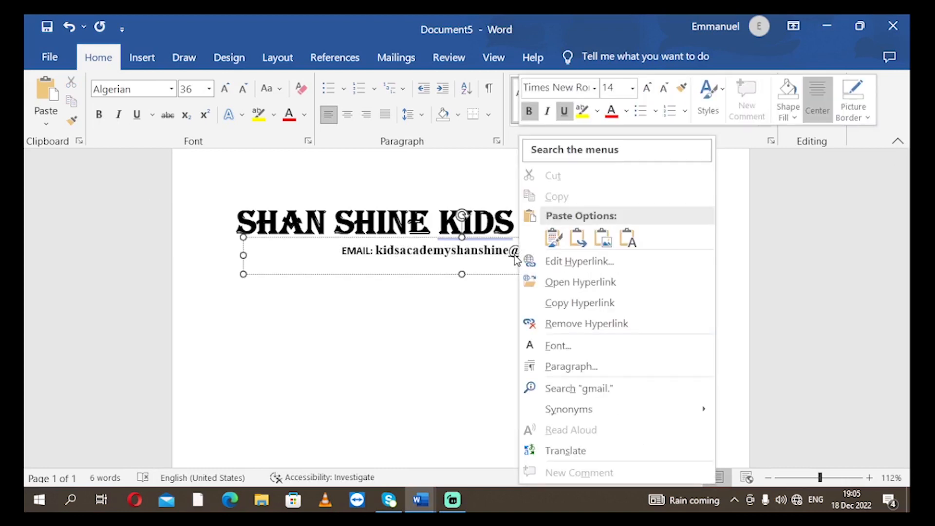
right_click(514, 255)
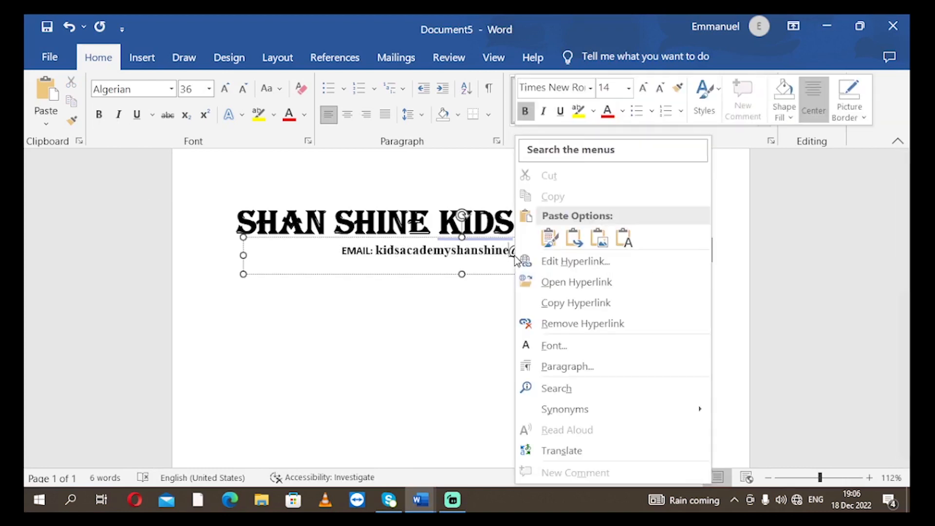
key(Escape)
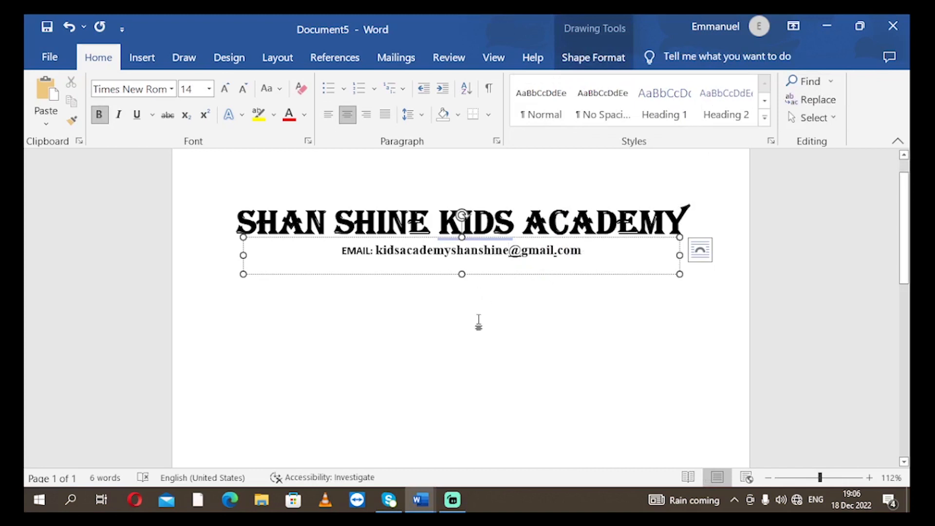
Step: Draw a text box as wide as the e-mail text directly below it and remove the new box's outline
scroll(477, 323, down, 1)
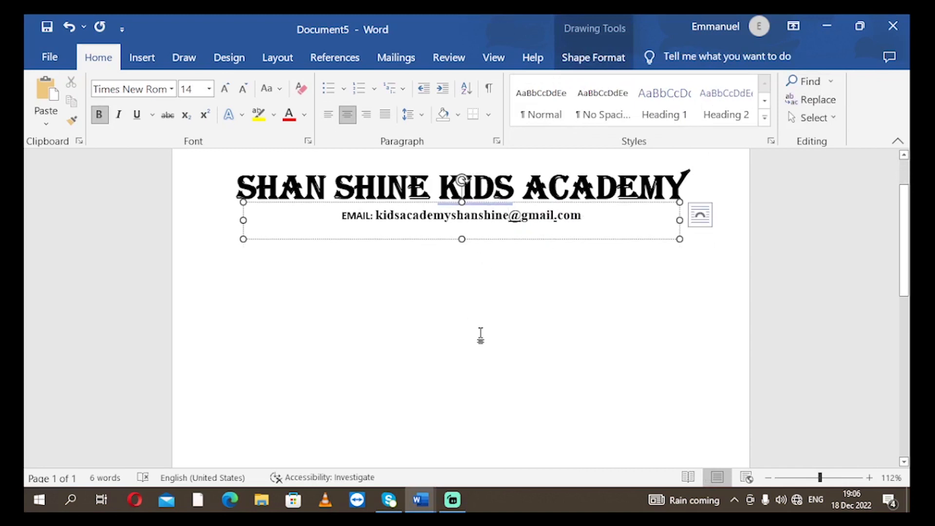
click(439, 299)
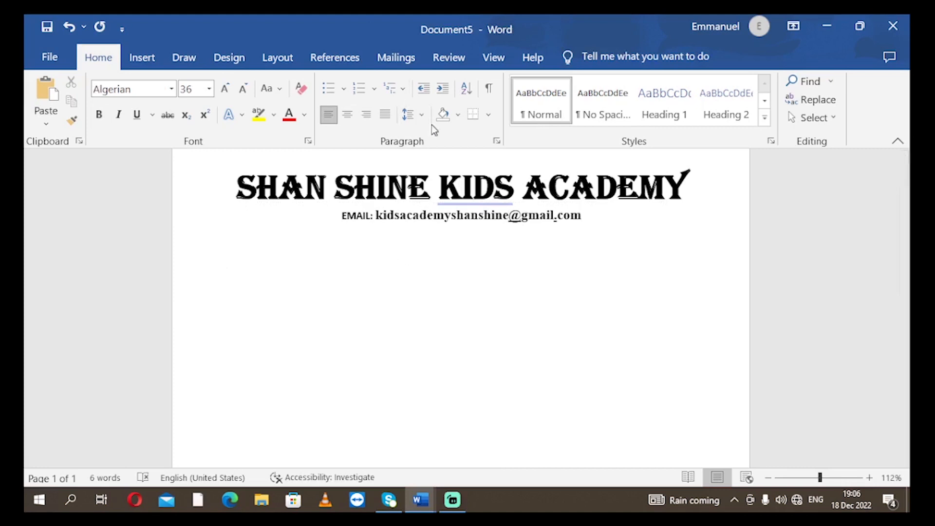
click(142, 57)
click(750, 127)
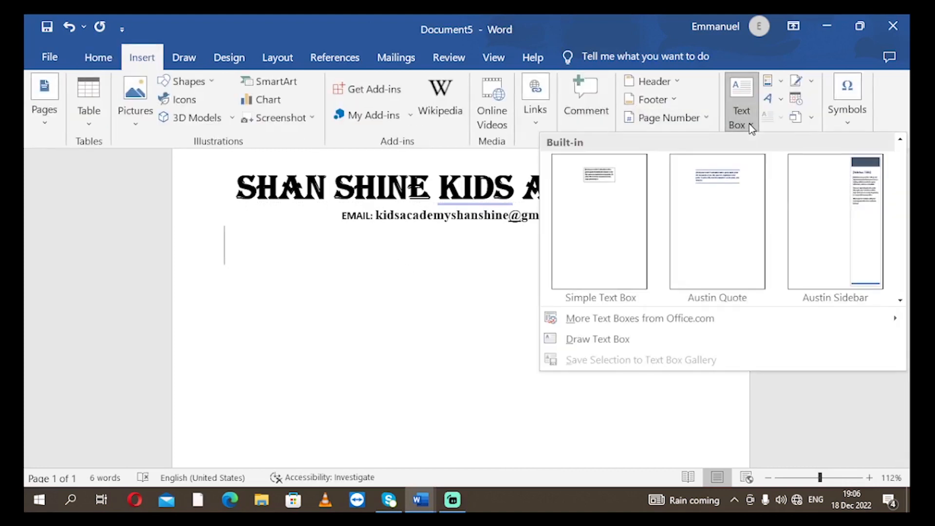
click(575, 341)
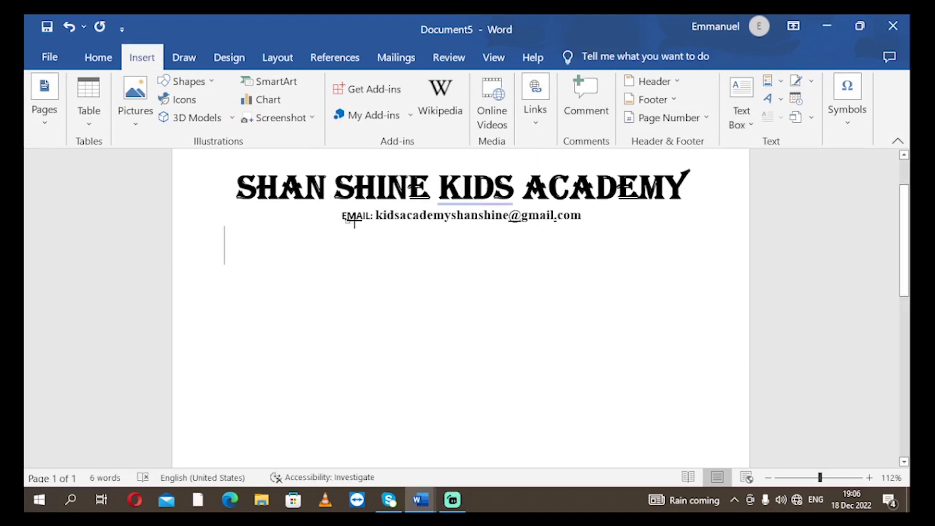
mouse_move(345, 223)
mouse_down()
mouse_move(589, 321)
mouse_move(581, 379)
mouse_up()
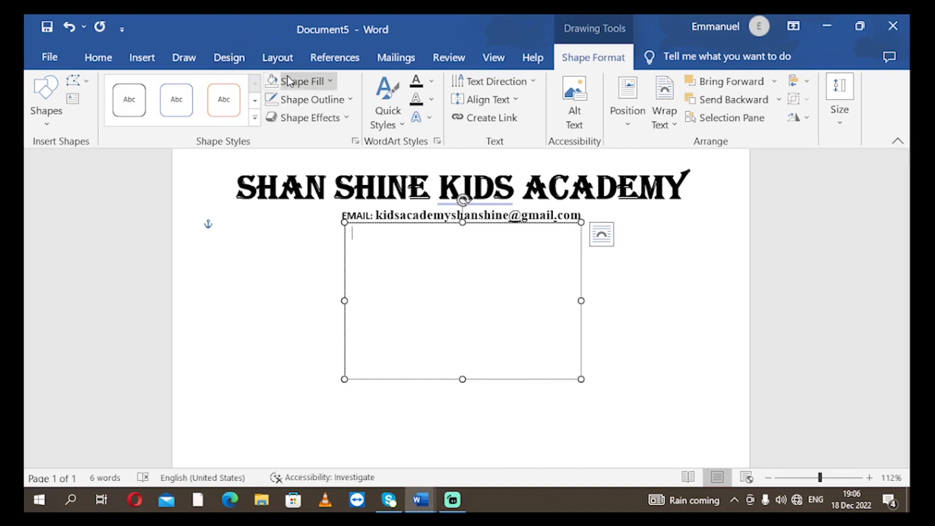
click(350, 100)
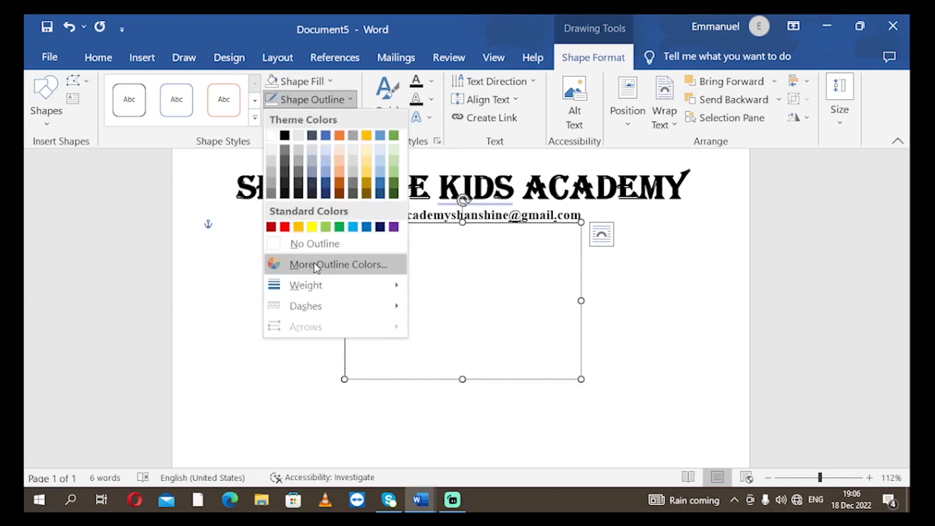
click(310, 243)
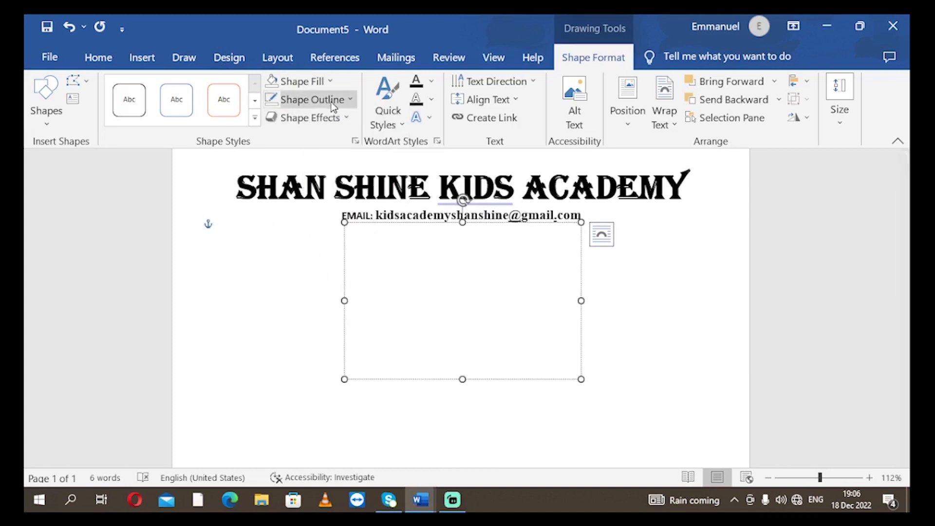
Step: Start a picture fill from a file for the new text box and browse to the New Volume (D:) drive
click(323, 80)
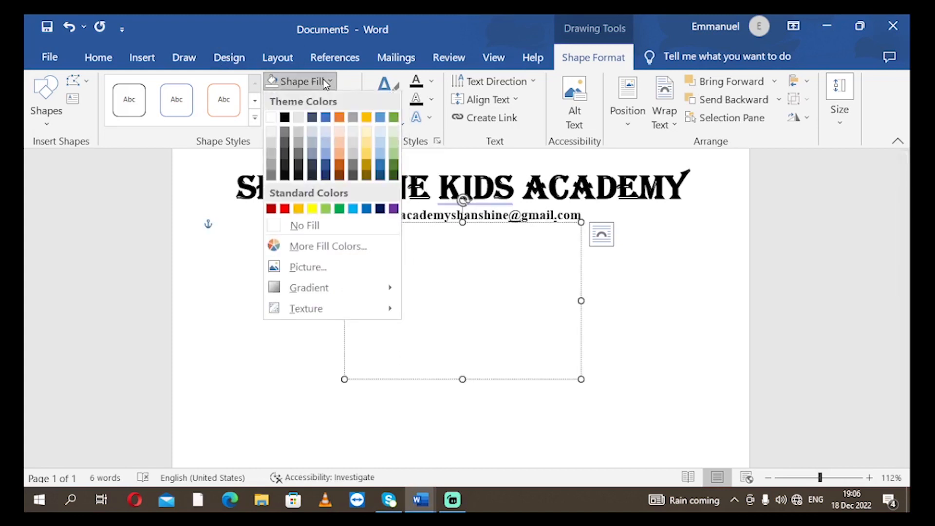
click(308, 268)
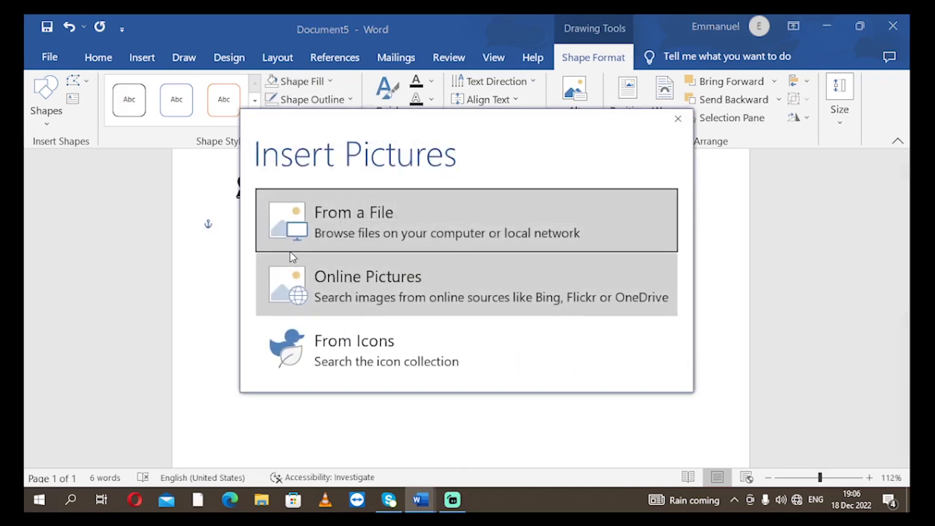
click(361, 214)
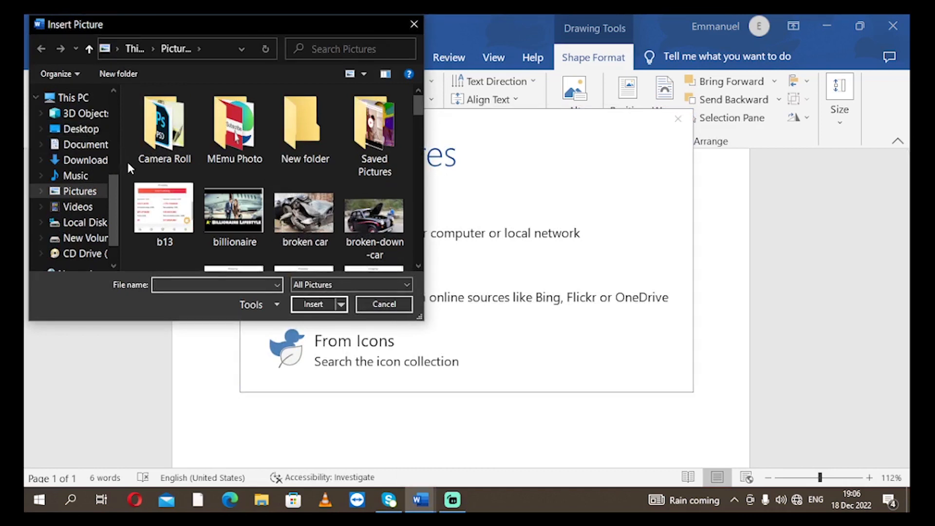
drag(116, 188, 119, 154)
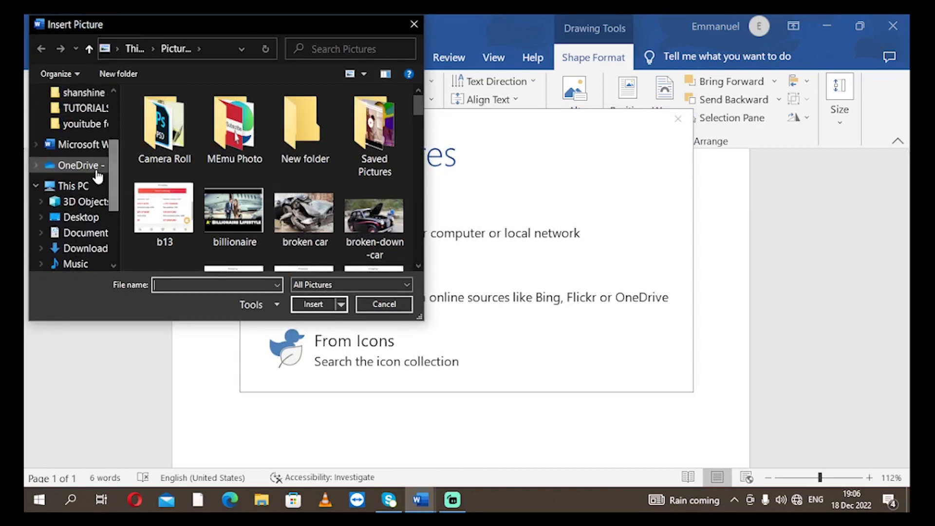
click(83, 186)
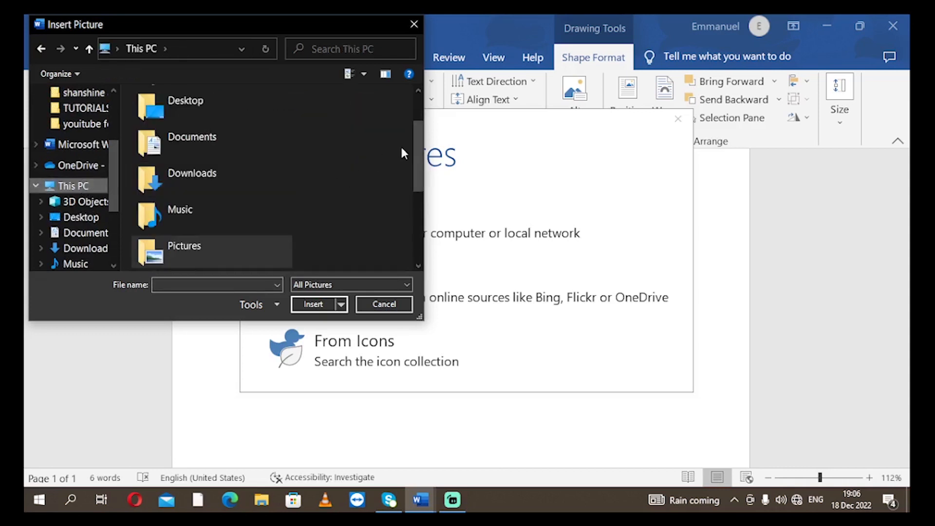
drag(416, 165, 415, 244)
double_click(267, 200)
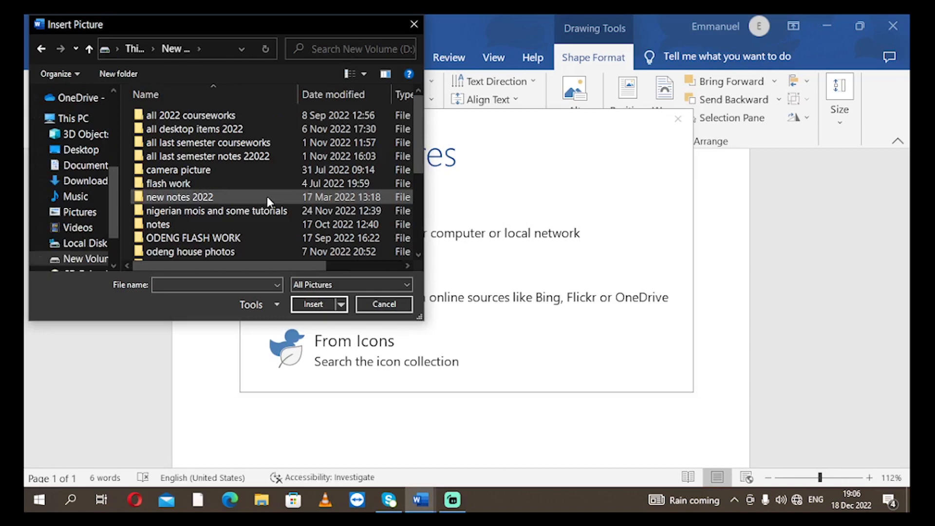
Step: Fill the text box with the school logo IMG-20211125-WA0033 from the "shanshine acamedy LOGO" folder inside youitube folder > logo folder
scroll(263, 194, down, 4)
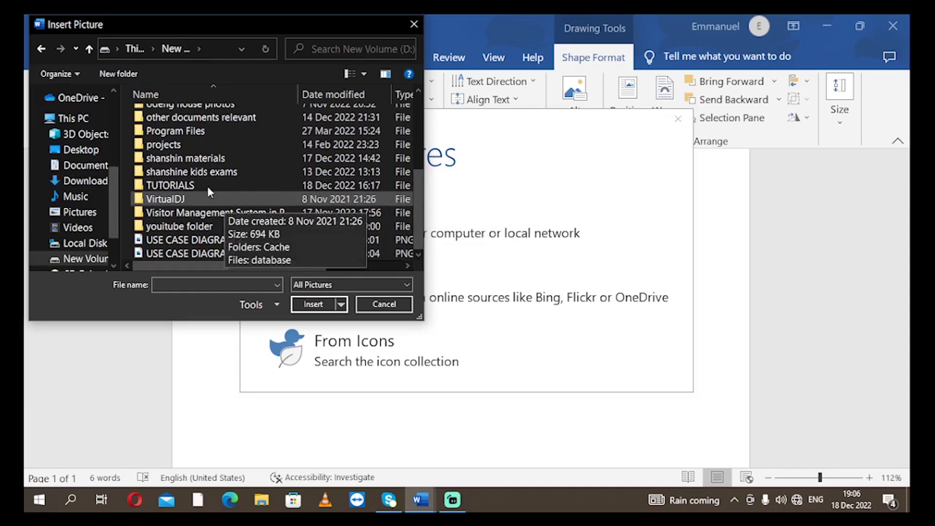
scroll(203, 178, up, 1)
scroll(202, 177, down, 1)
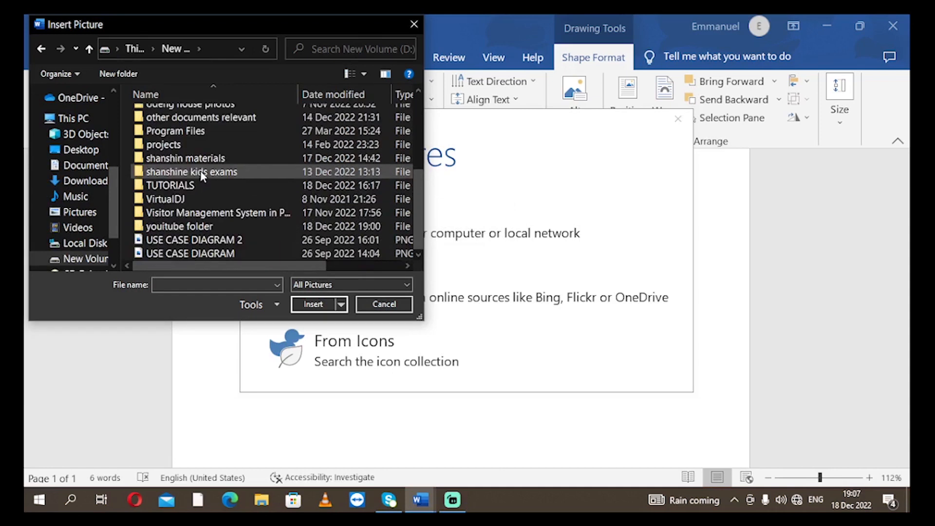
double_click(185, 226)
scroll(239, 161, down, 1)
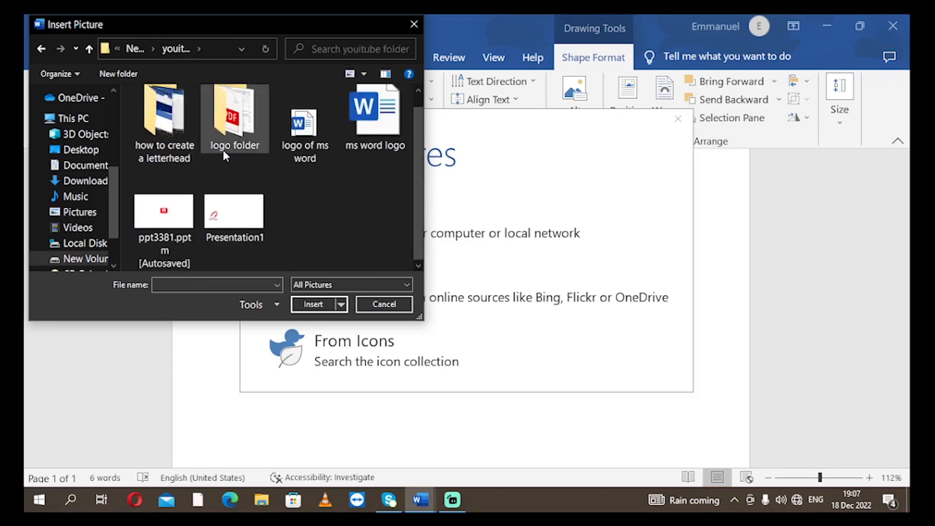
double_click(239, 161)
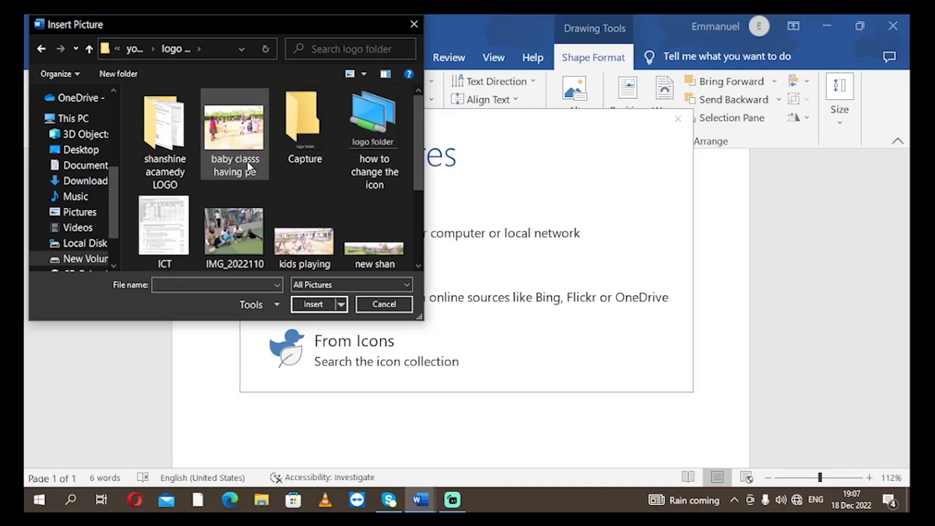
double_click(162, 128)
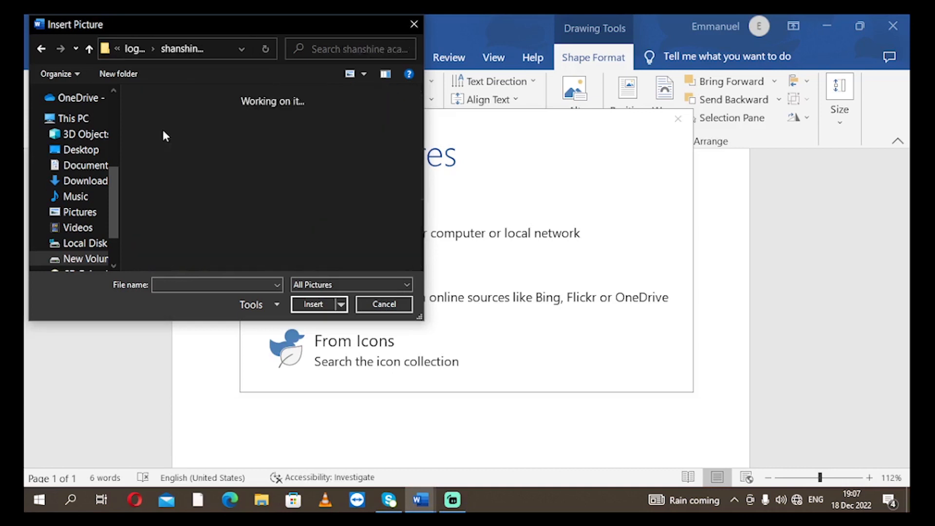
scroll(271, 173, down, 1)
click(167, 227)
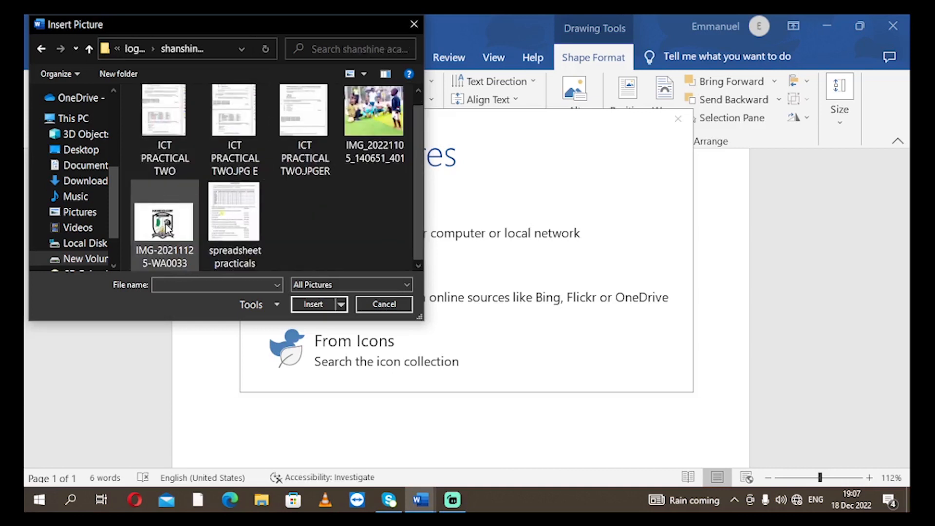
click(311, 302)
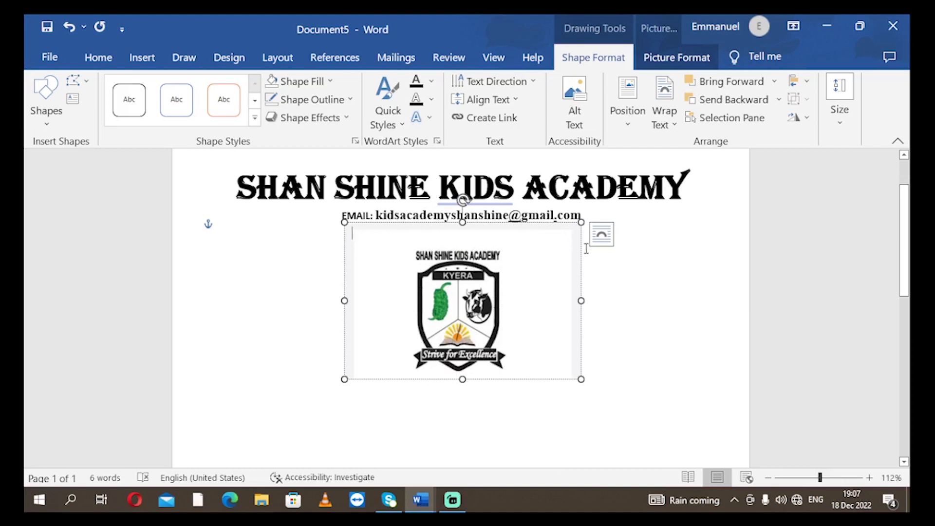
Step: Set the logo box's text wrapping to In Front of Text
click(602, 235)
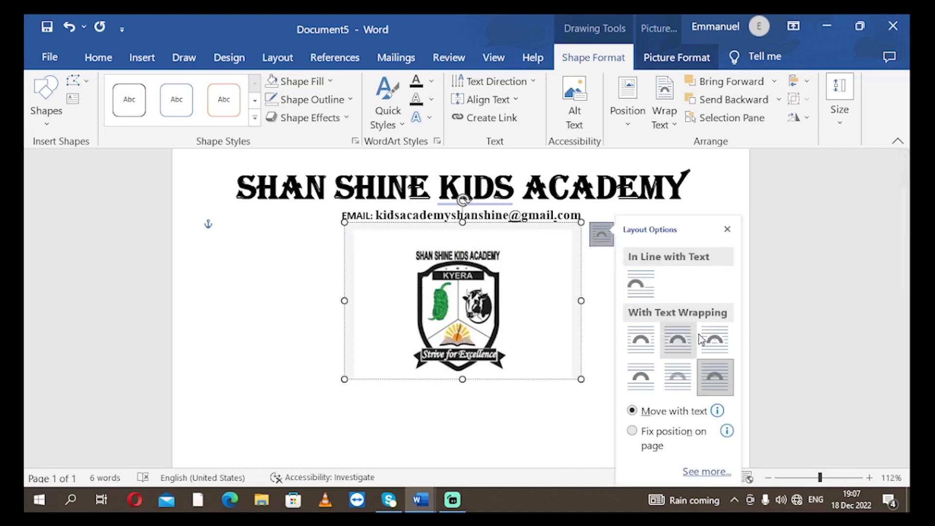
click(720, 385)
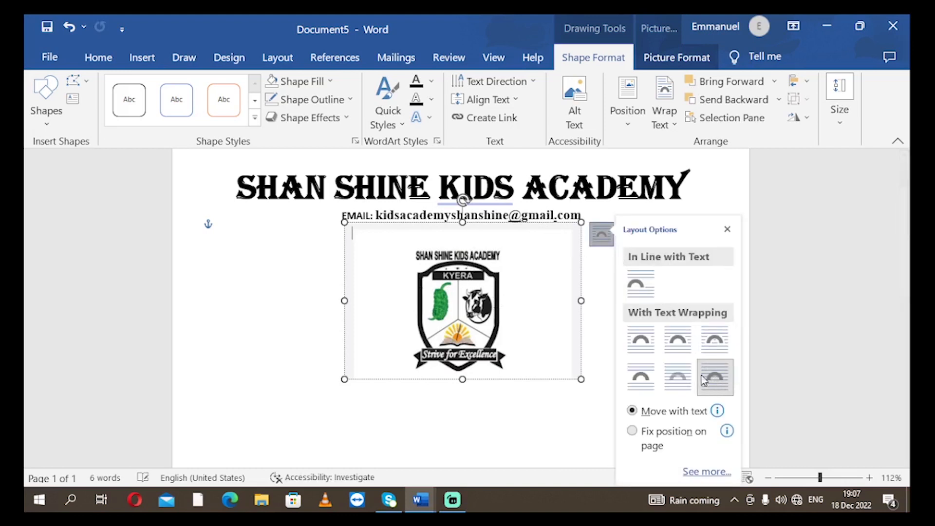
click(728, 230)
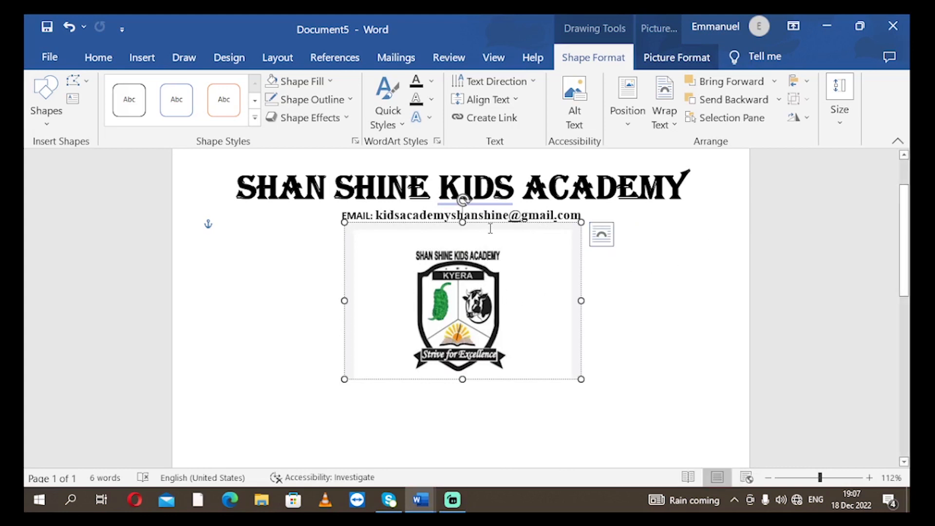
Step: Move the logo box up until the crest sits just under the e-mail line, and send the box to the back
drag(563, 226, 558, 209)
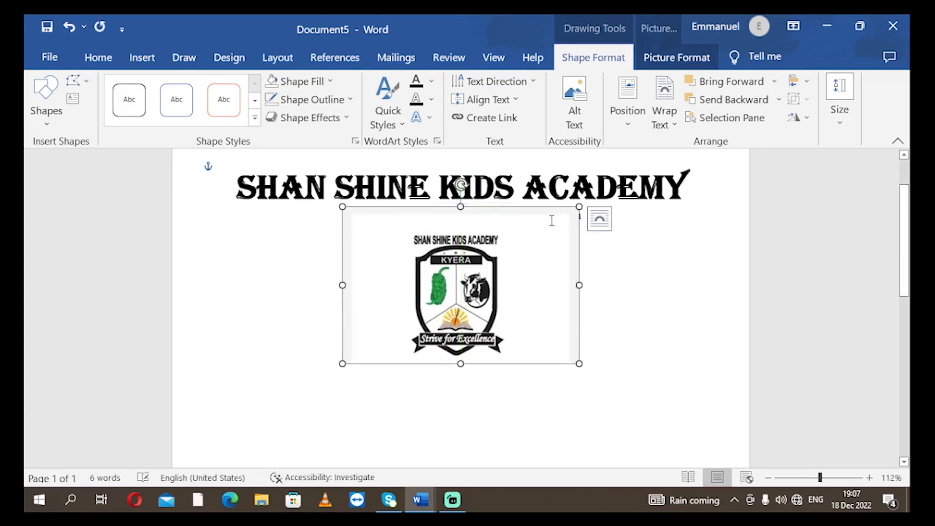
right_click(540, 254)
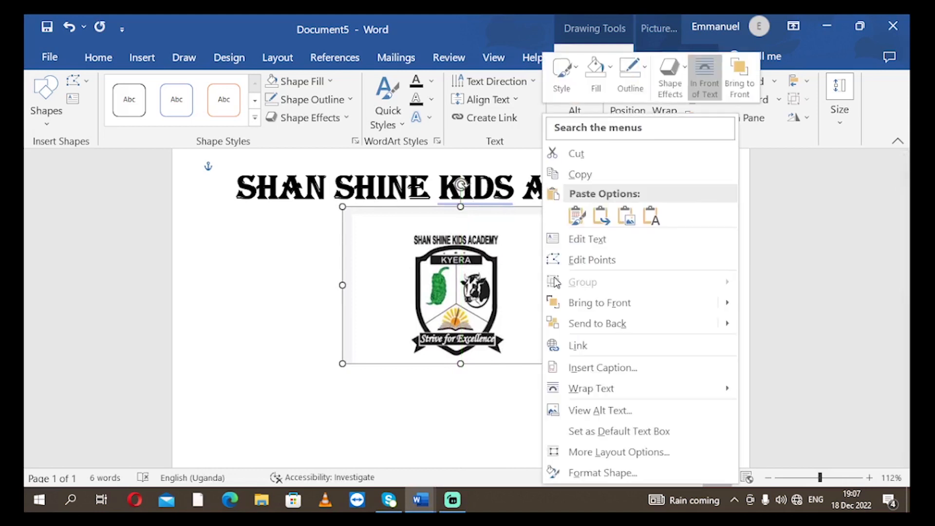
click(589, 324)
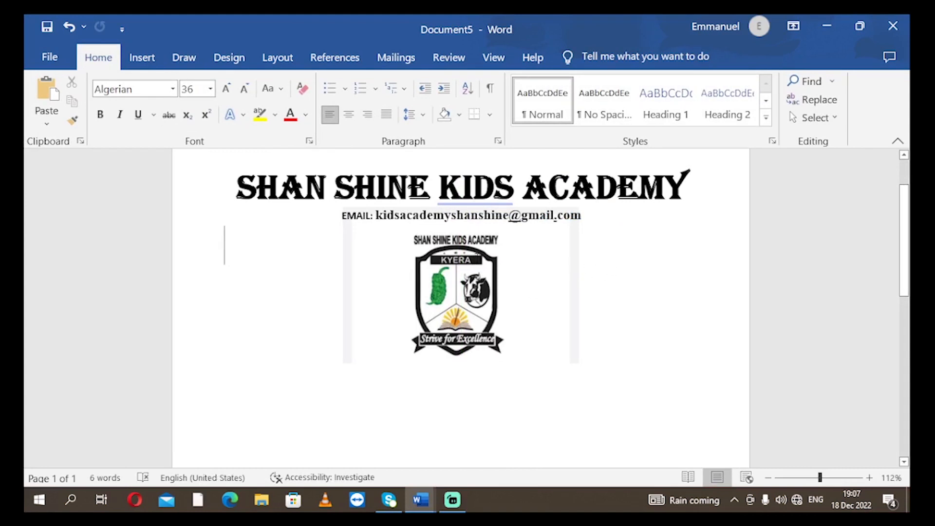
click(473, 214)
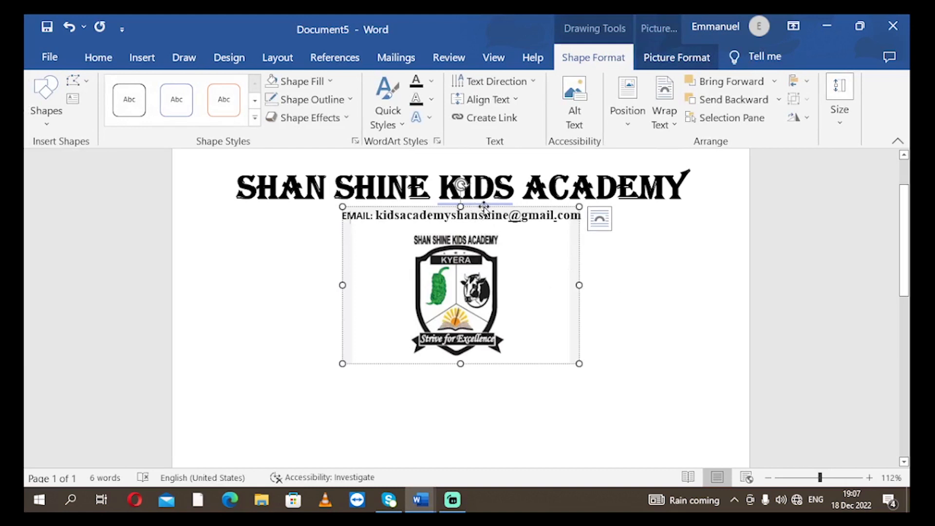
drag(485, 209, 483, 201)
click(742, 261)
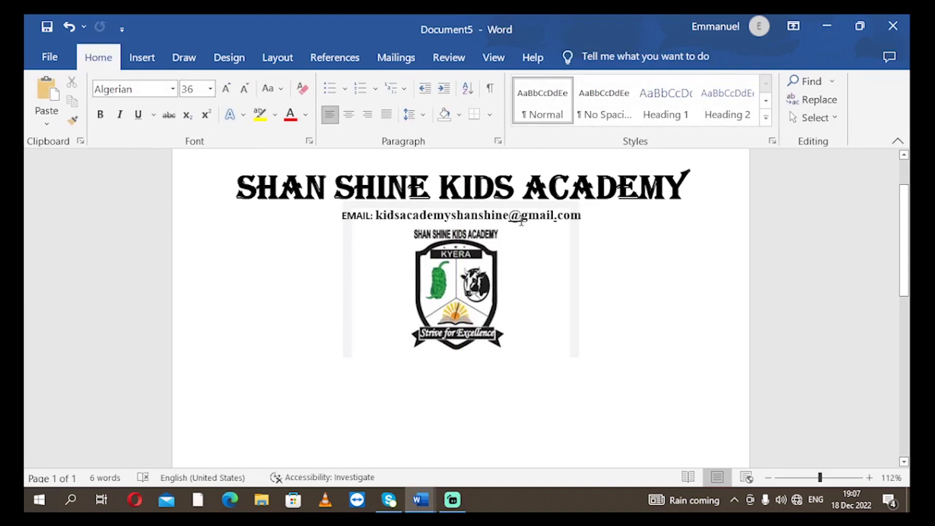
right_click(469, 268)
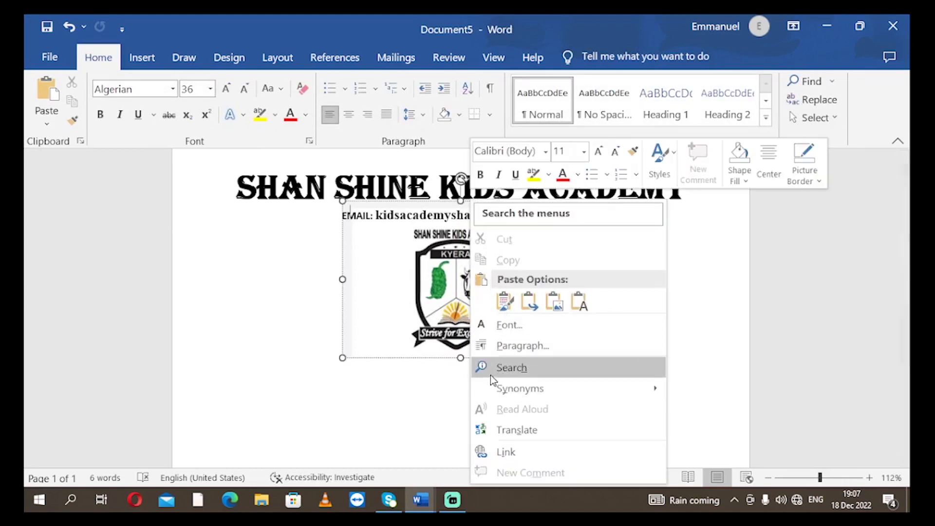
click(420, 287)
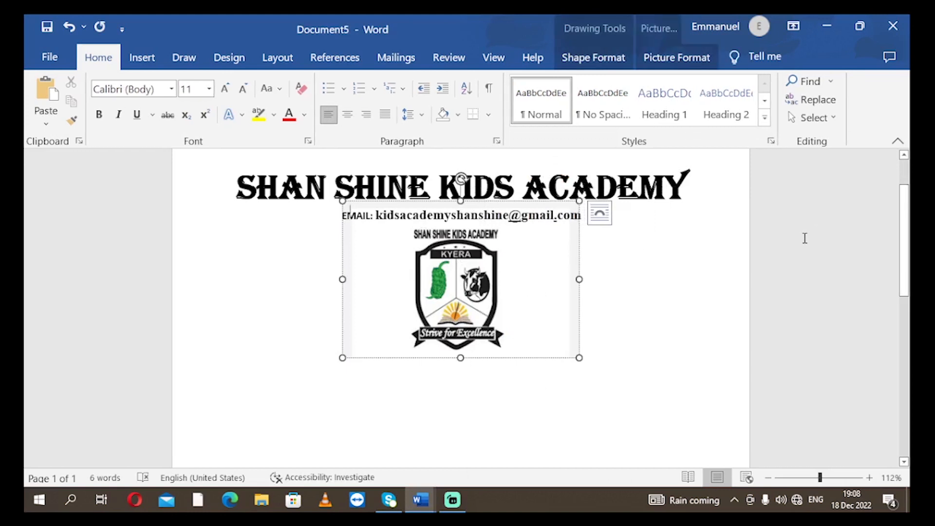
click(702, 283)
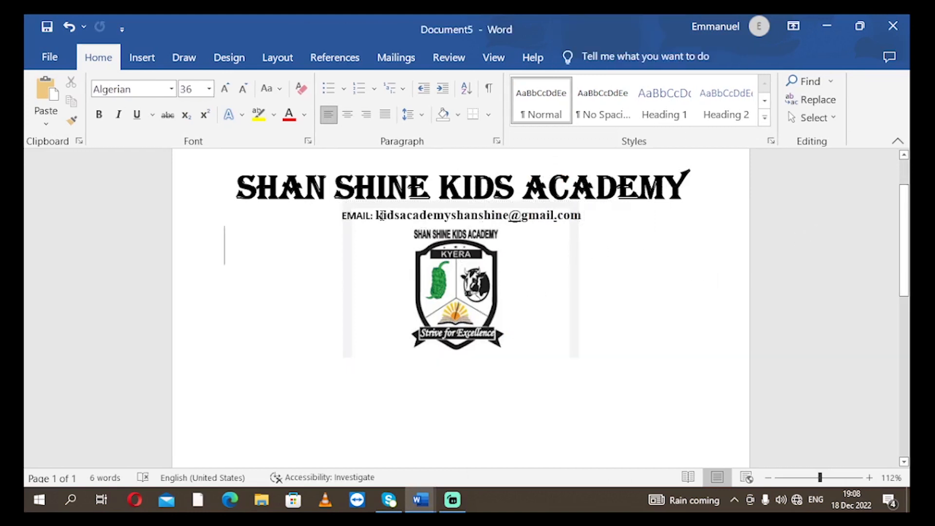
scroll(382, 227, down, 2)
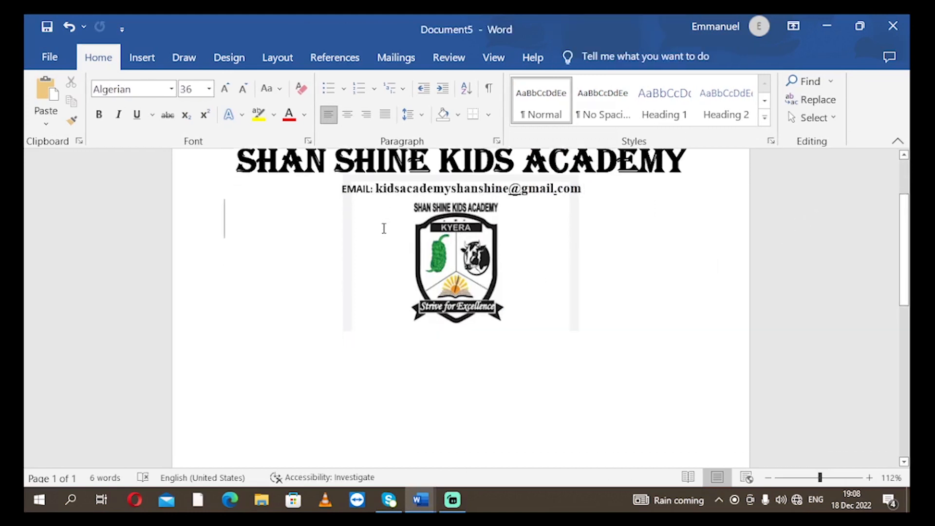
scroll(414, 212, up, 1)
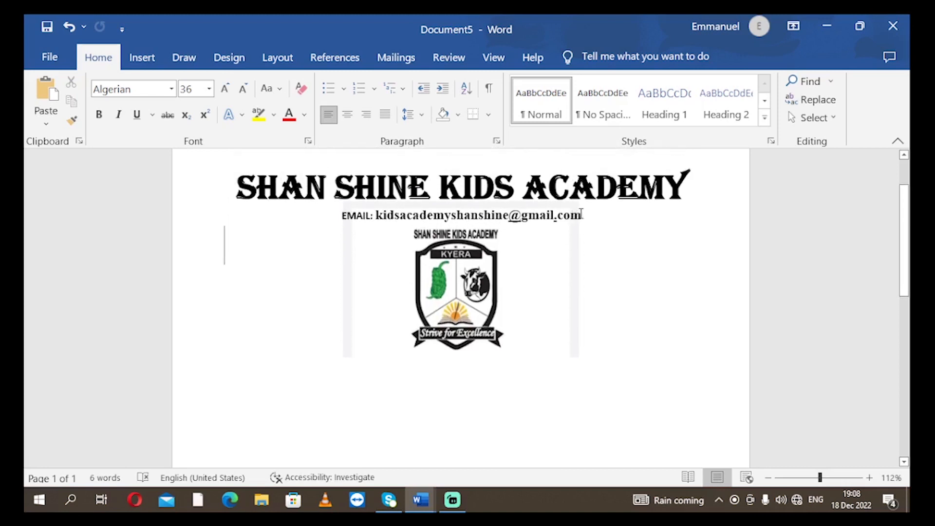
scroll(547, 257, down, 1)
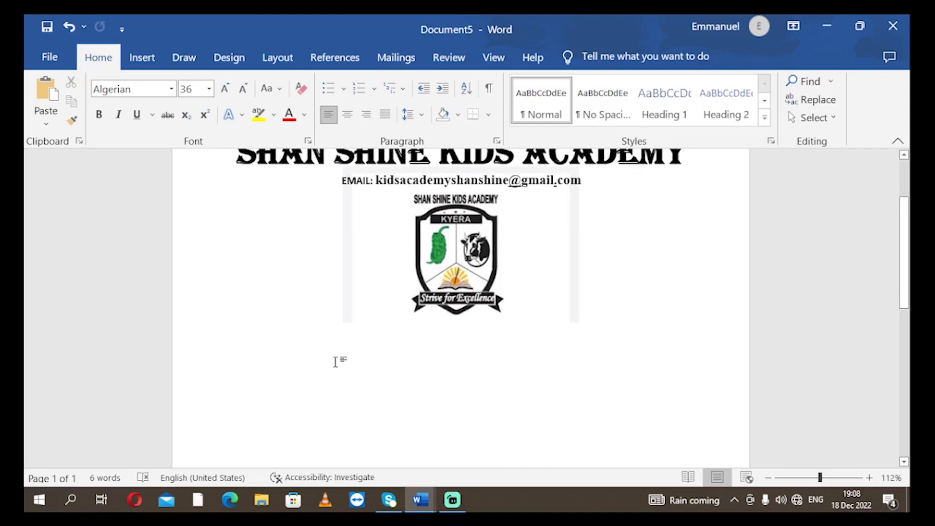
scroll(338, 365, up, 1)
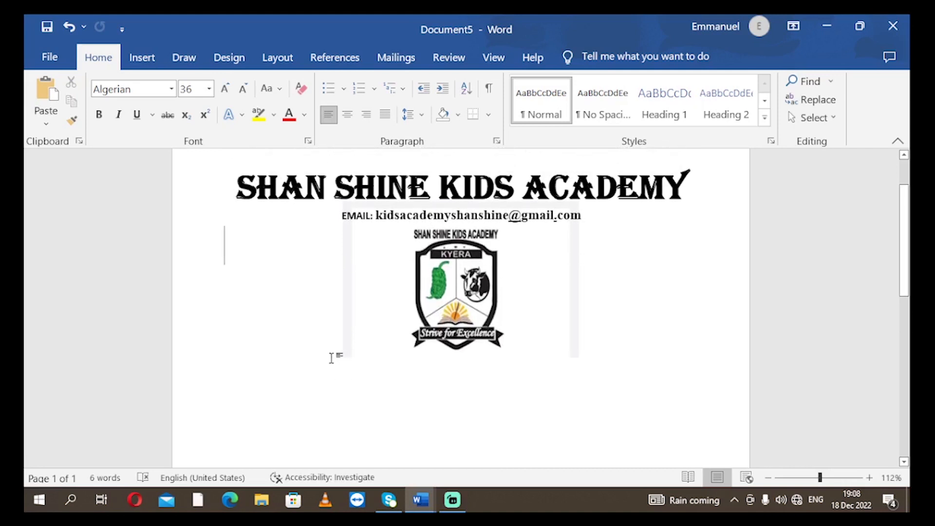
Step: Draw a text box beside the school logo, on its left under the heading, and extend its top edge slightly upward
mouse_move(421, 496)
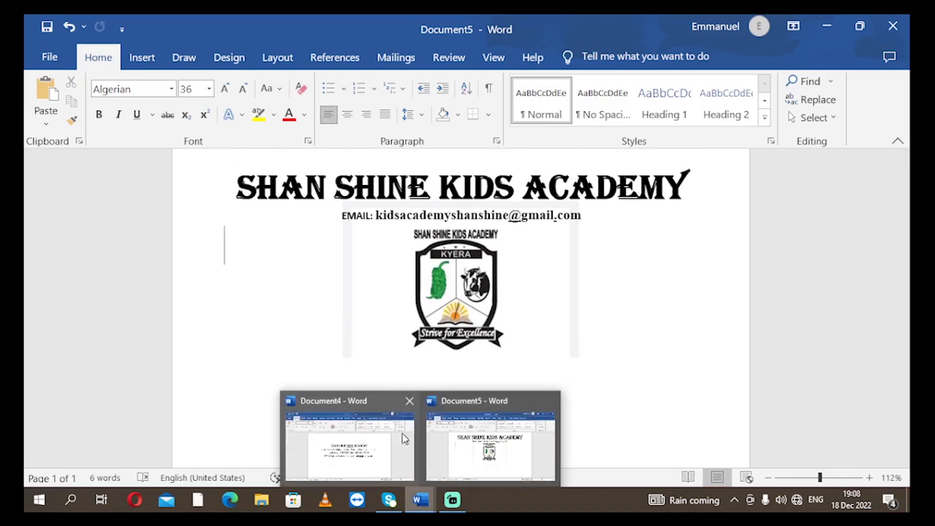
click(154, 54)
click(743, 124)
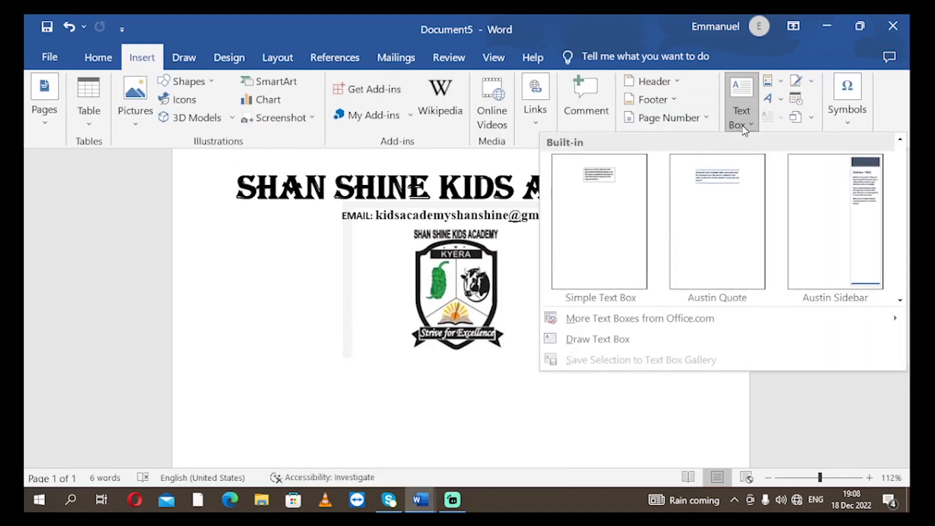
click(565, 338)
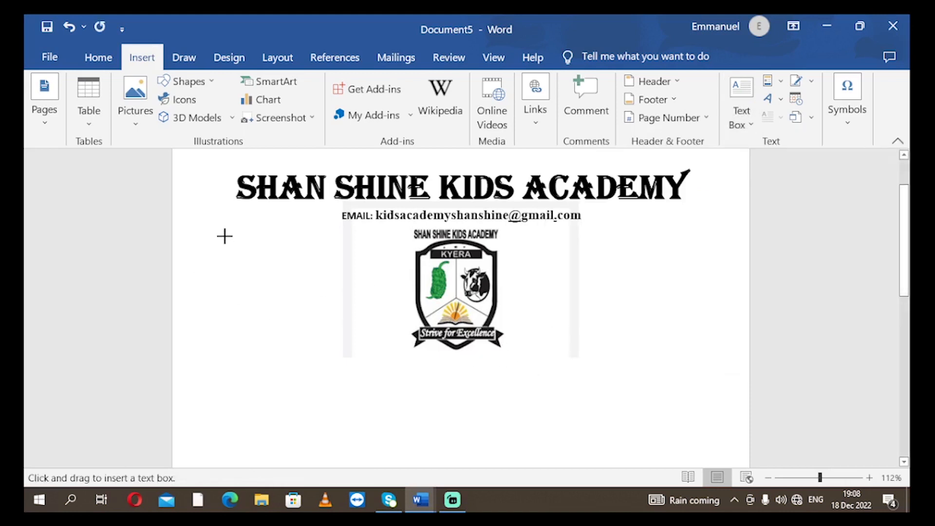
mouse_move(224, 236)
mouse_down()
mouse_move(278, 251)
mouse_move(334, 293)
mouse_move(373, 354)
mouse_up()
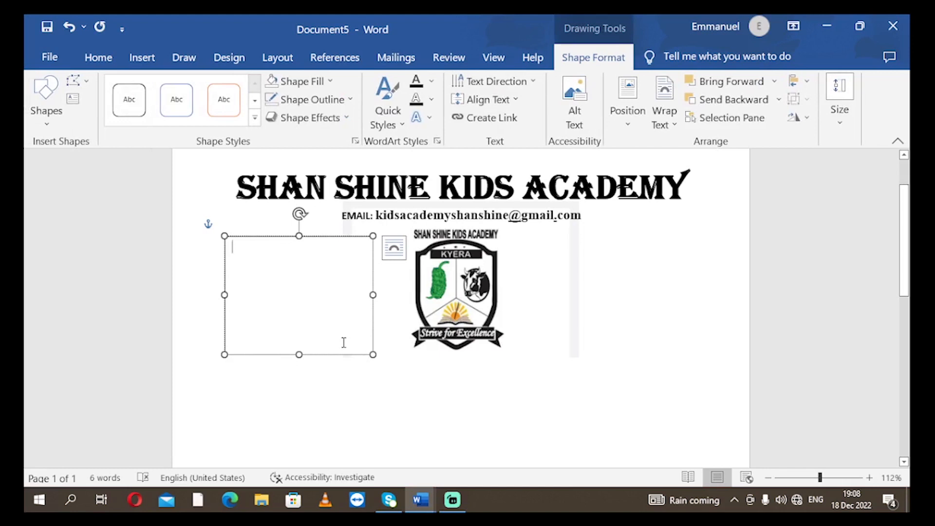
drag(344, 342, 376, 393)
click(356, 355)
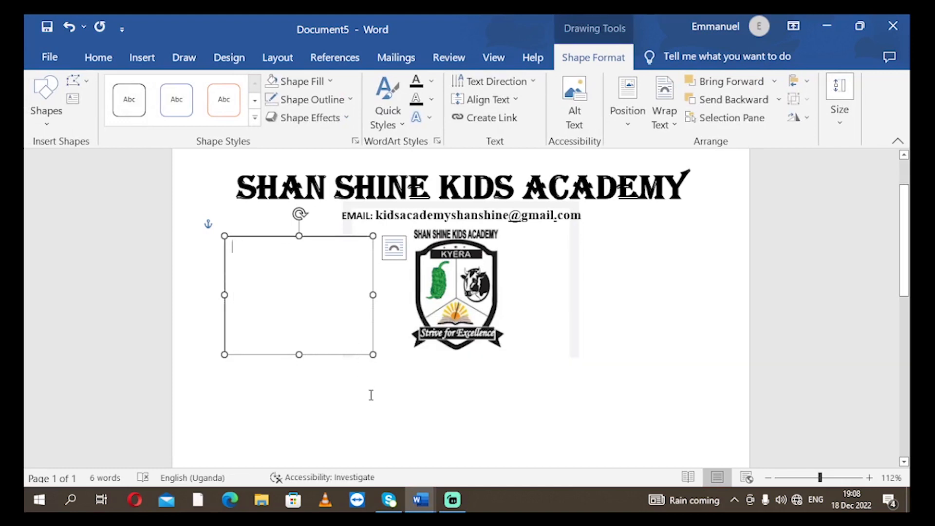
right_click(326, 317)
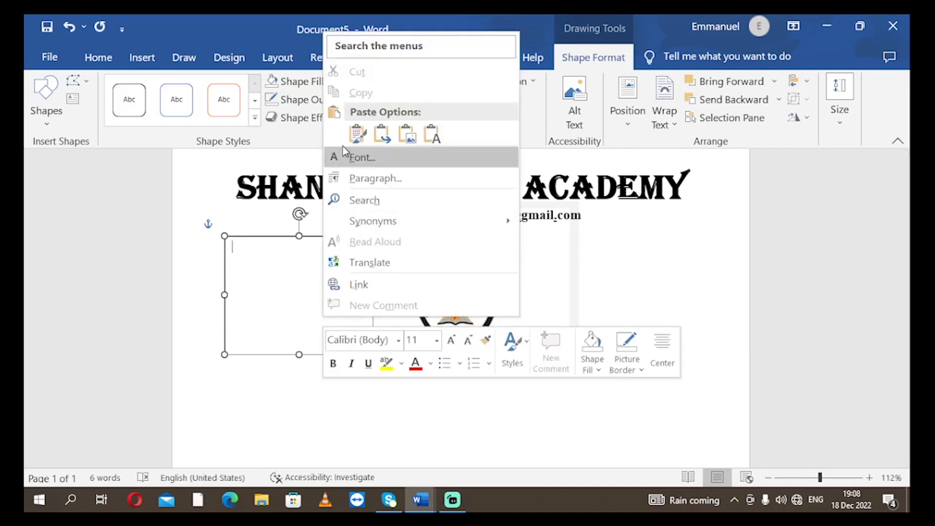
click(277, 291)
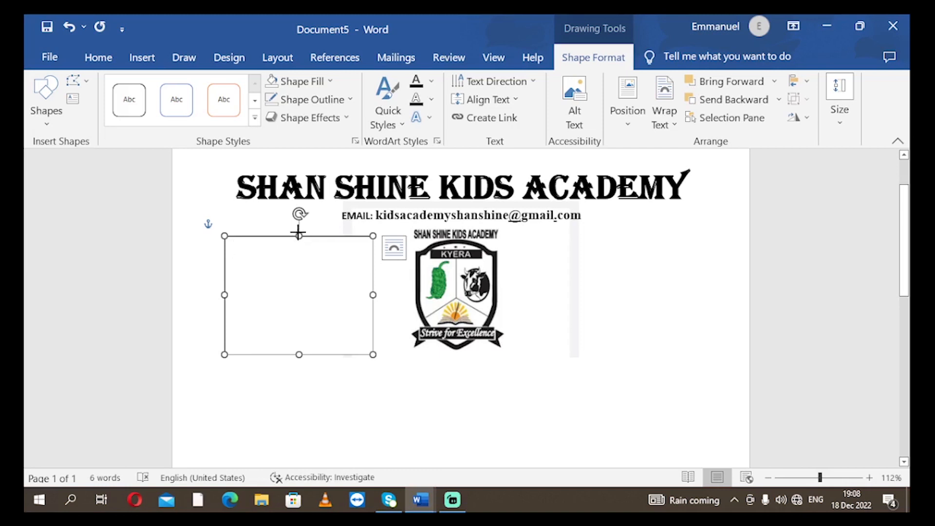
drag(298, 233, 299, 228)
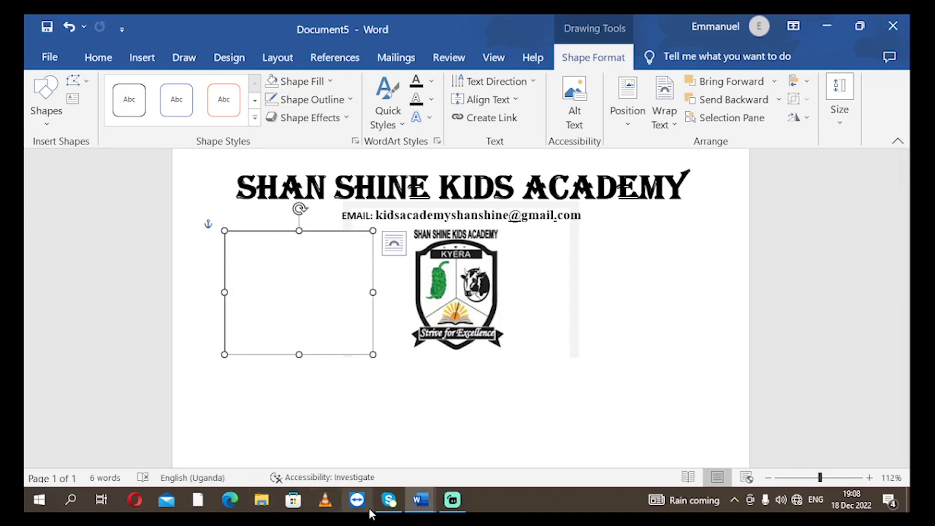
Step: Switch to Document4 and copy the whole PHONE line
mouse_move(411, 501)
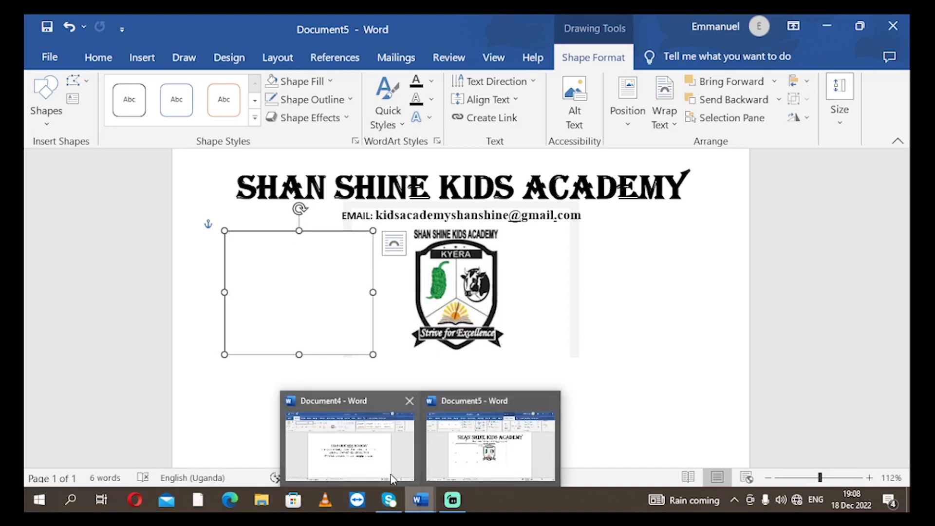
click(378, 463)
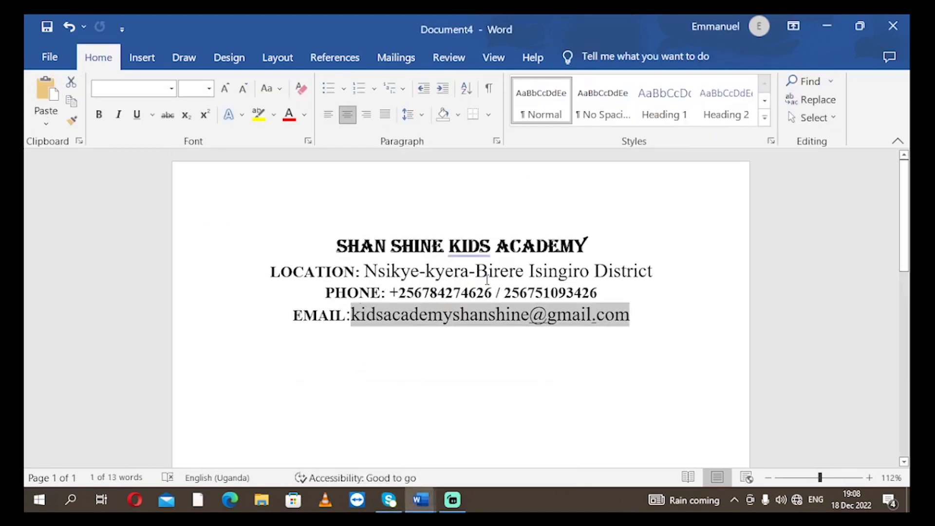
drag(603, 292, 330, 300)
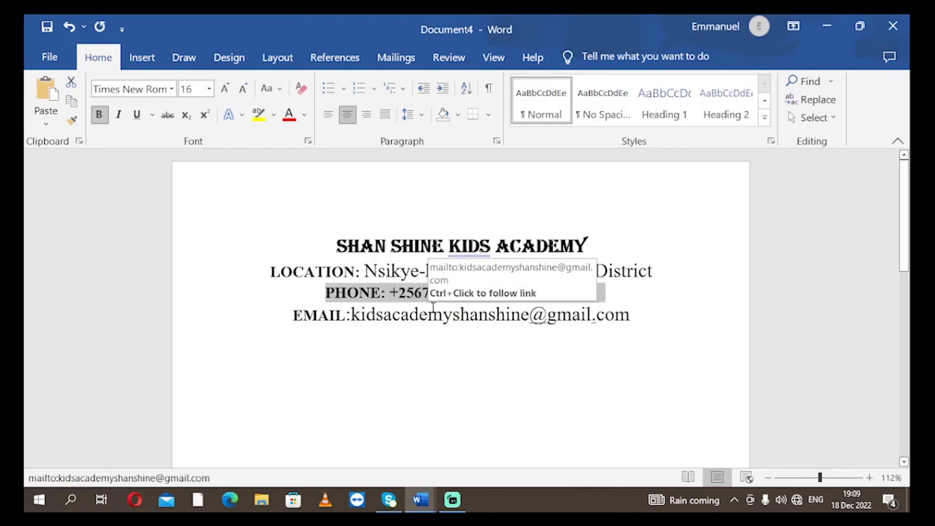
click(479, 378)
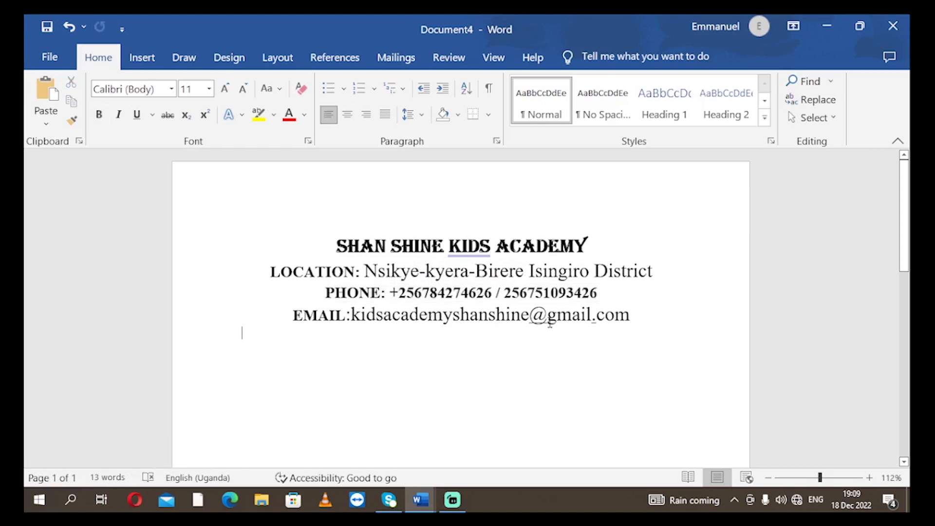
drag(602, 293, 358, 295)
key(ctrl+c)
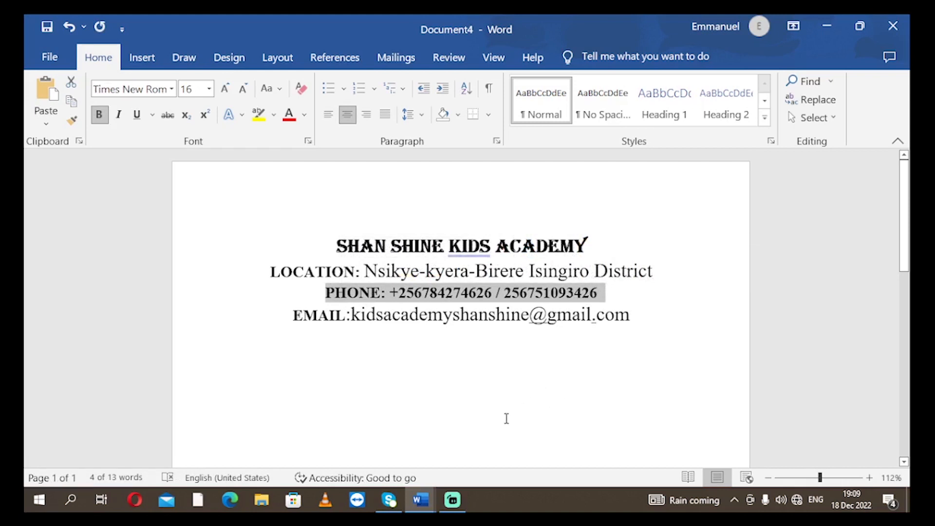
Step: Paste the phone line into the empty text box in Document5 and widen the box until it reaches the logo
mouse_move(427, 498)
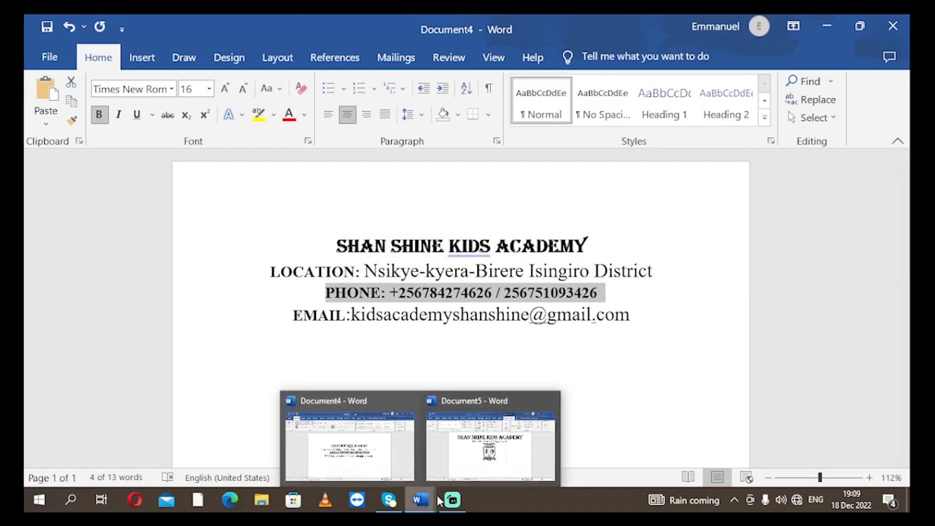
click(442, 401)
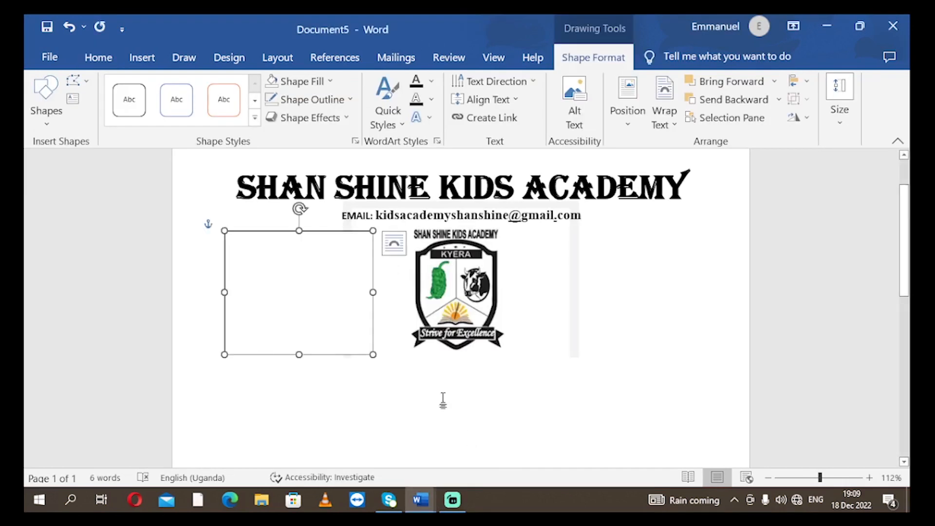
click(272, 259)
key(ctrl+v)
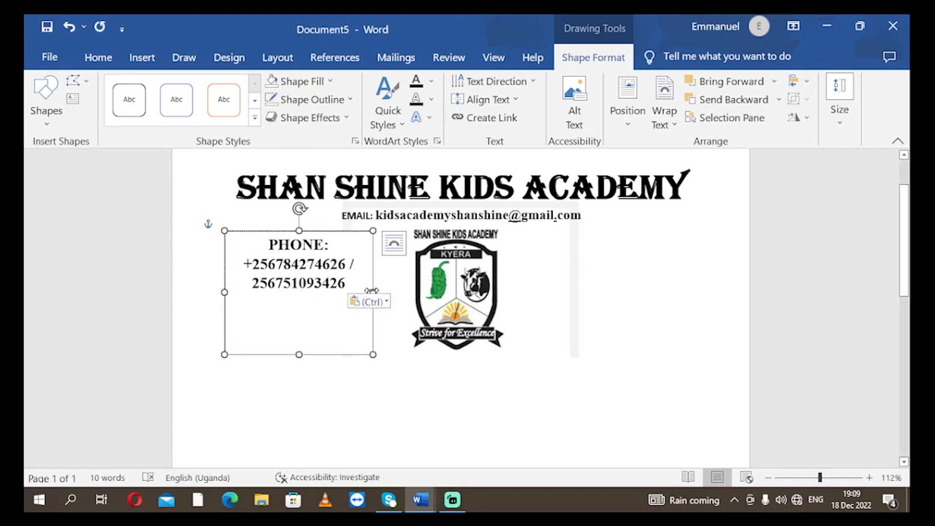
drag(374, 292, 411, 291)
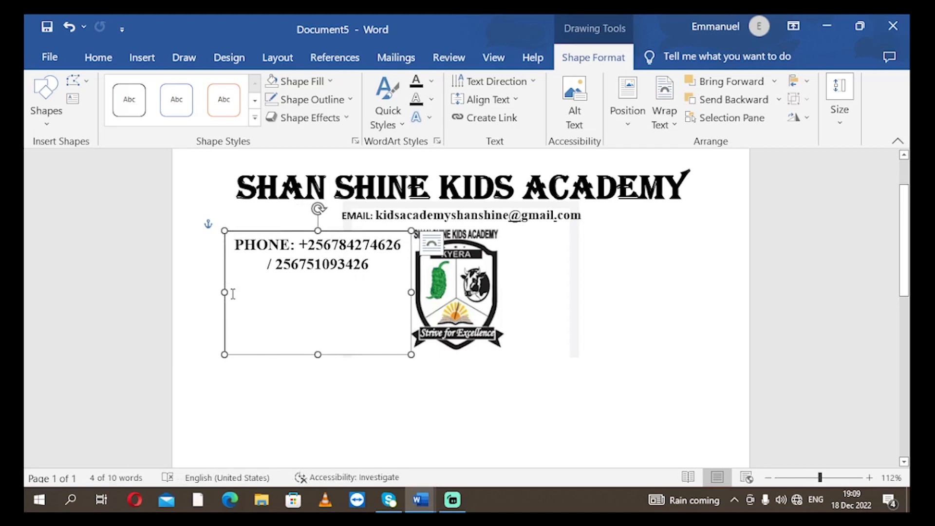
drag(228, 294, 214, 291)
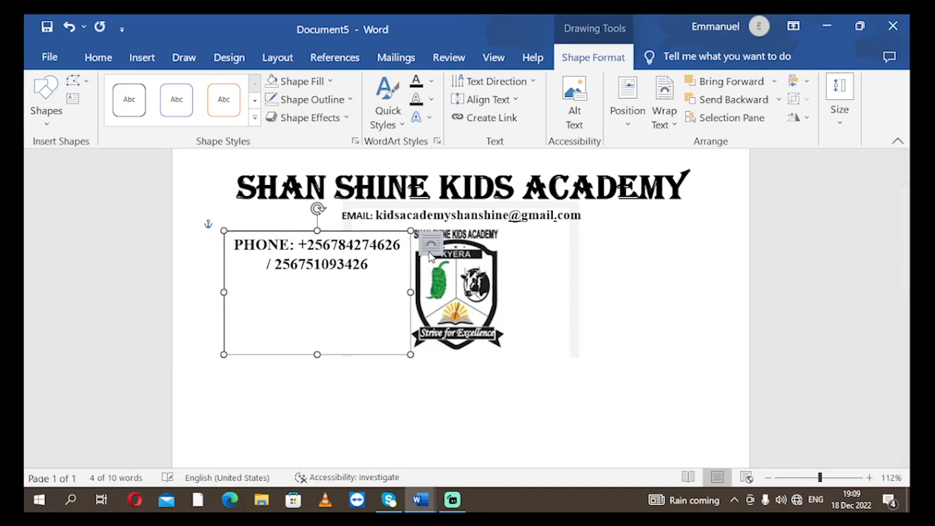
Step: Reduce the phone text to 14 pt and insert two blank lines above it inside the box
drag(369, 264, 240, 239)
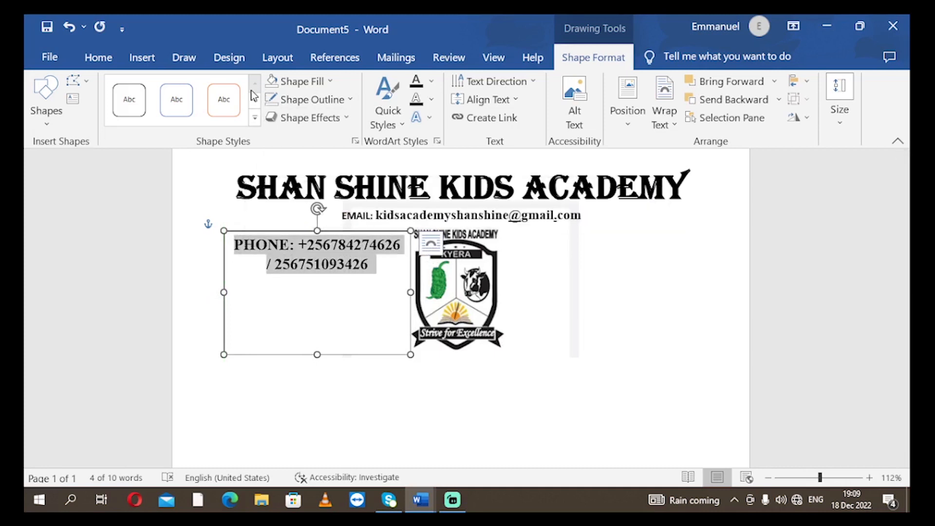
click(99, 58)
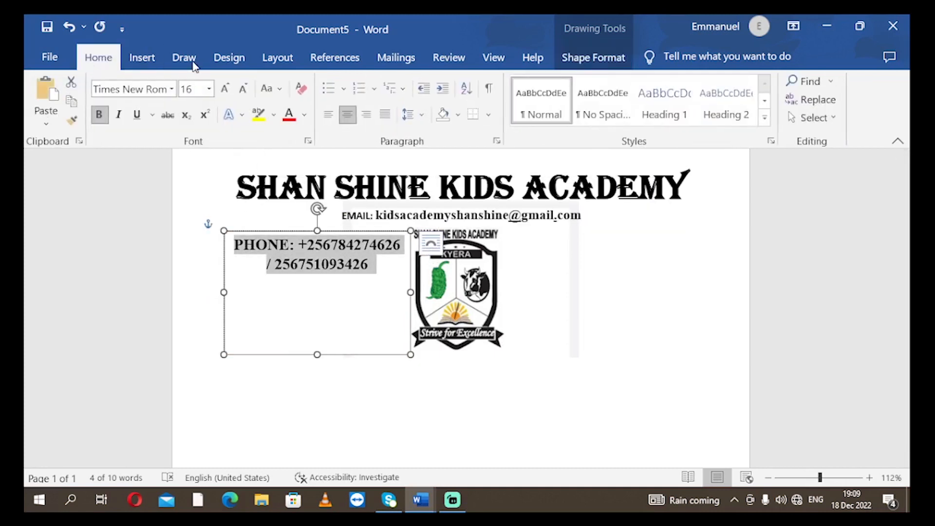
click(243, 90)
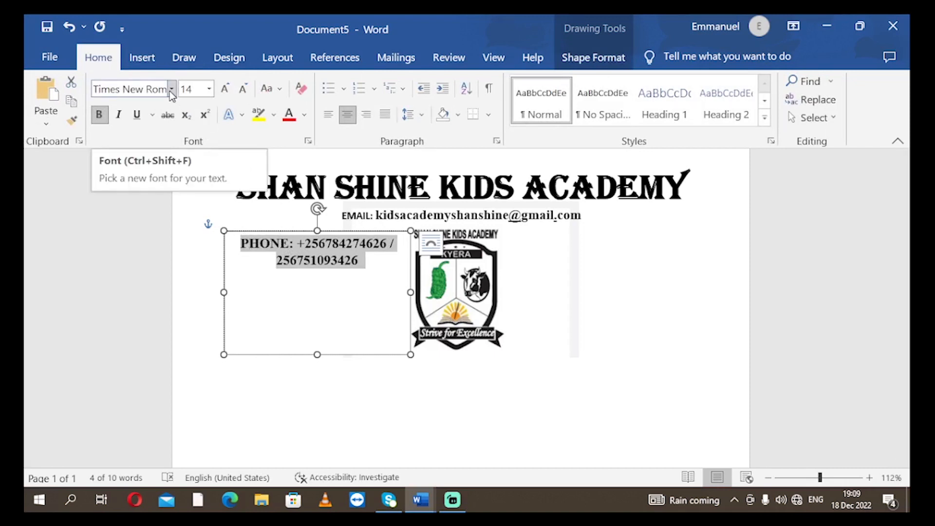
click(232, 243)
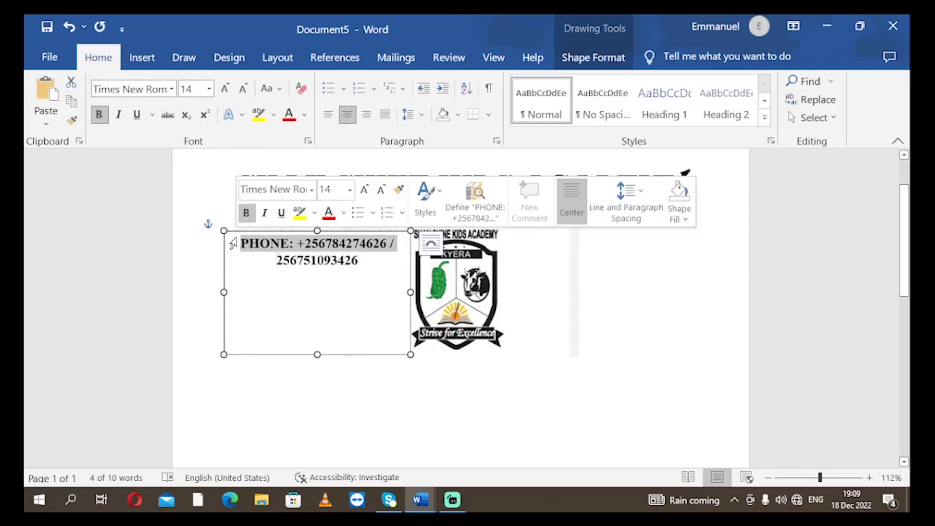
click(276, 295)
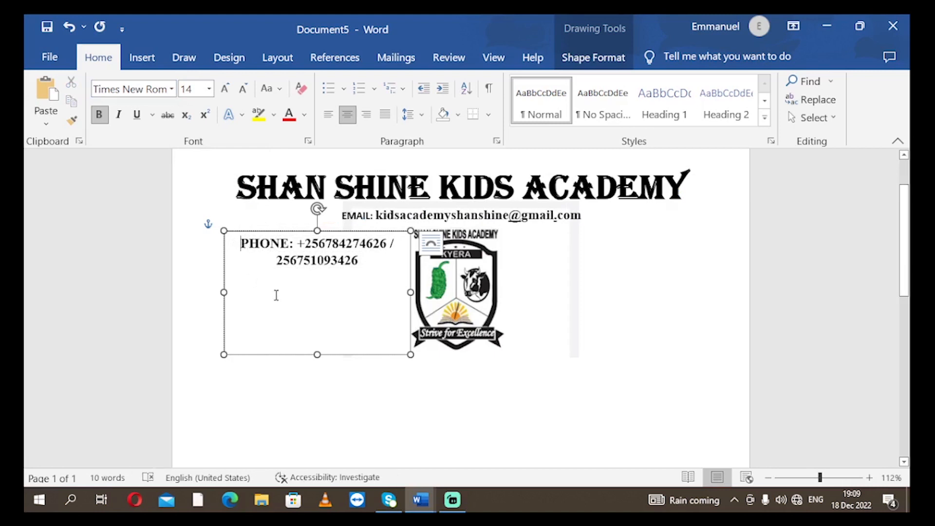
key(Return)
key(Return)
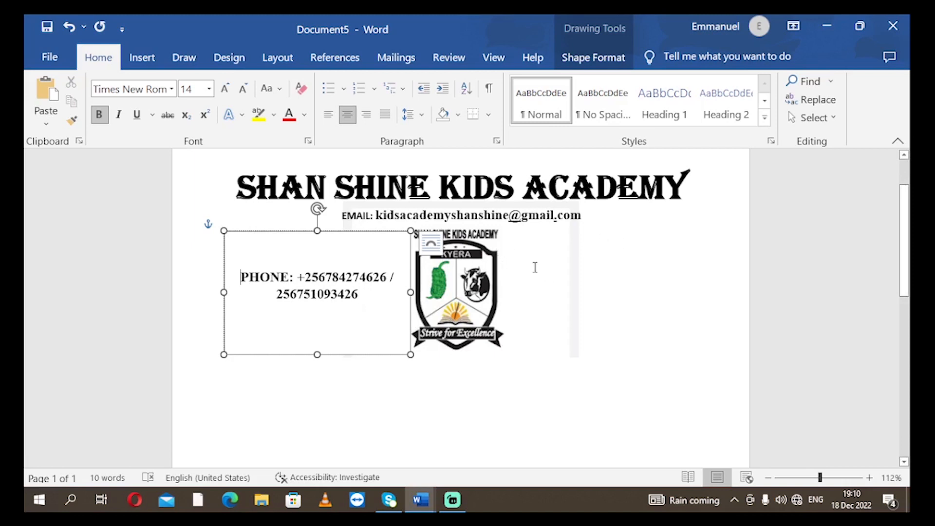
Step: Set the phone text box to No Fill and No Outline, and deselect it
click(615, 61)
click(332, 80)
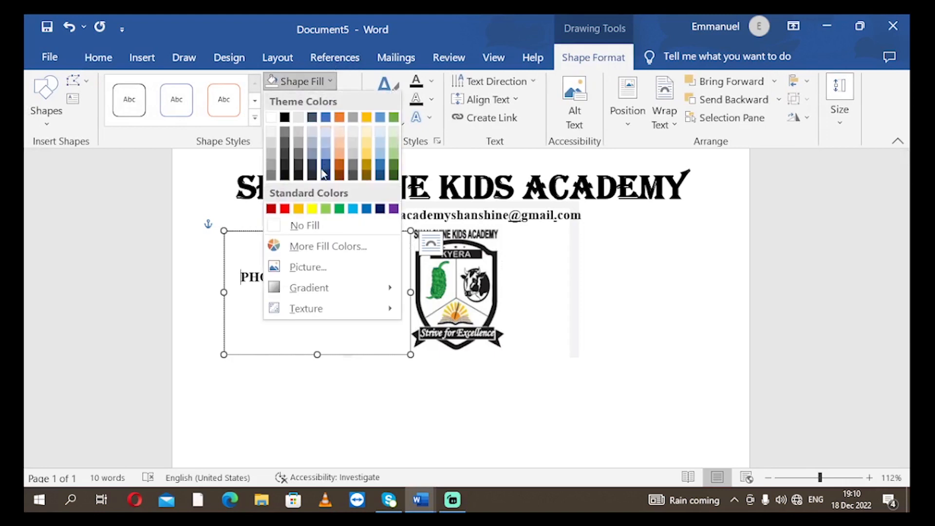
click(292, 225)
click(347, 100)
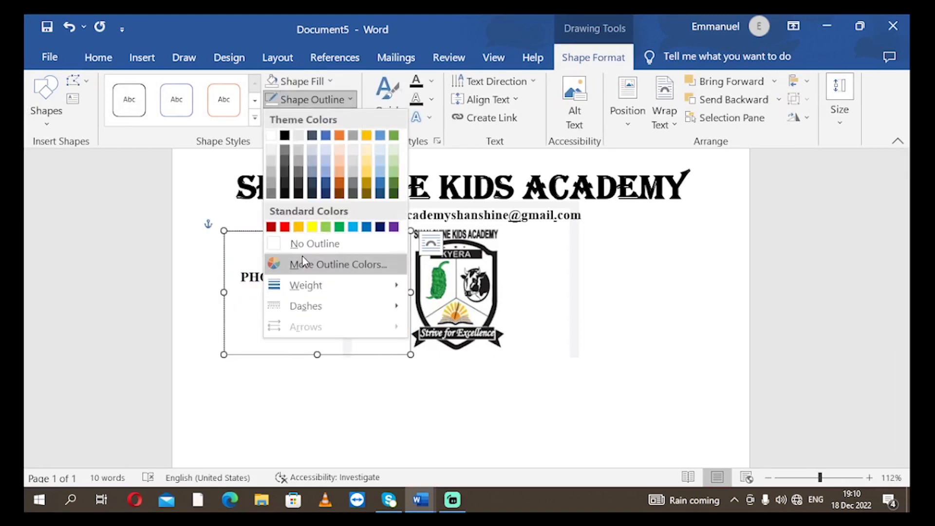
click(305, 242)
click(623, 327)
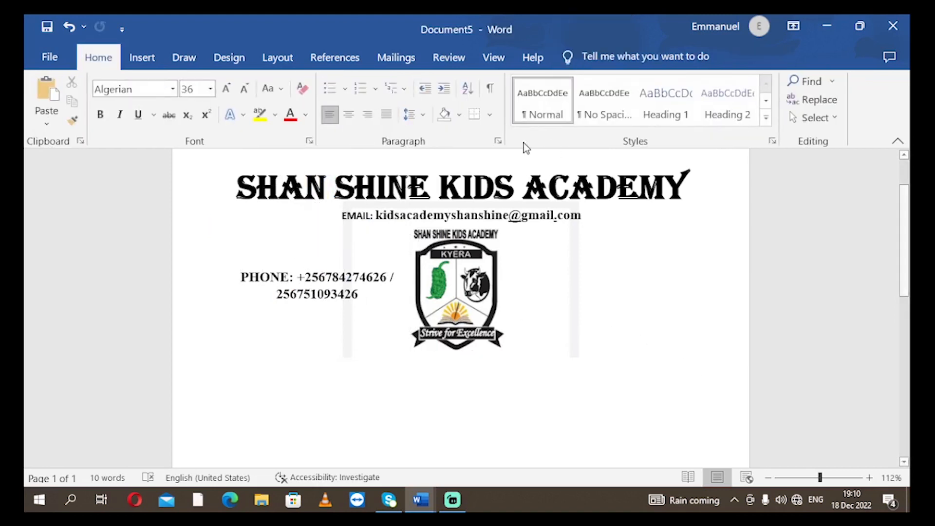
Step: Draw a second text box to the right of the logo and extend its left edge until it nearly touches the crest
click(141, 57)
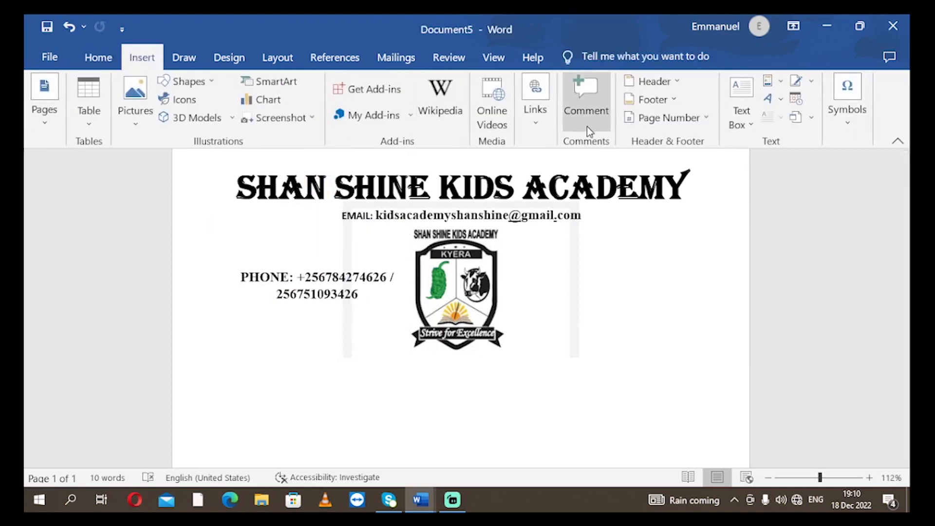
click(754, 127)
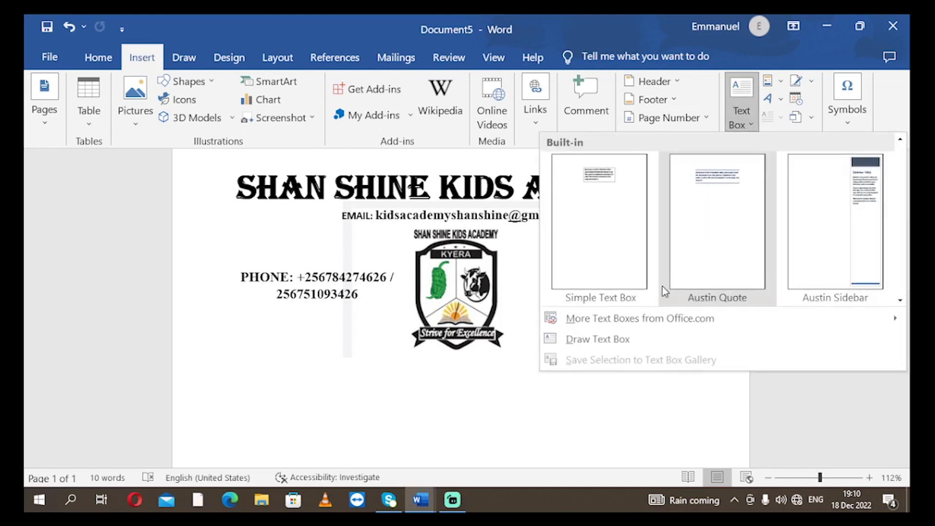
click(626, 338)
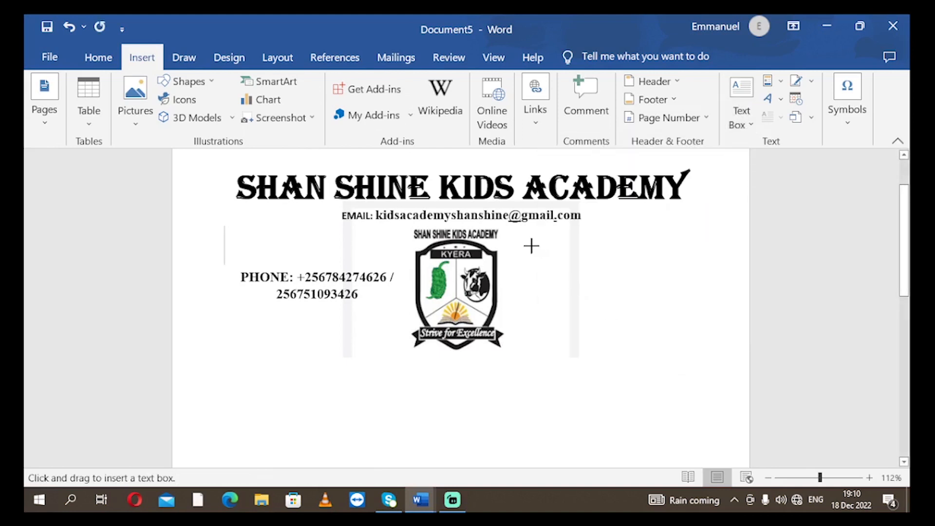
mouse_move(529, 238)
mouse_down()
mouse_move(551, 345)
mouse_move(710, 384)
mouse_move(683, 380)
mouse_up()
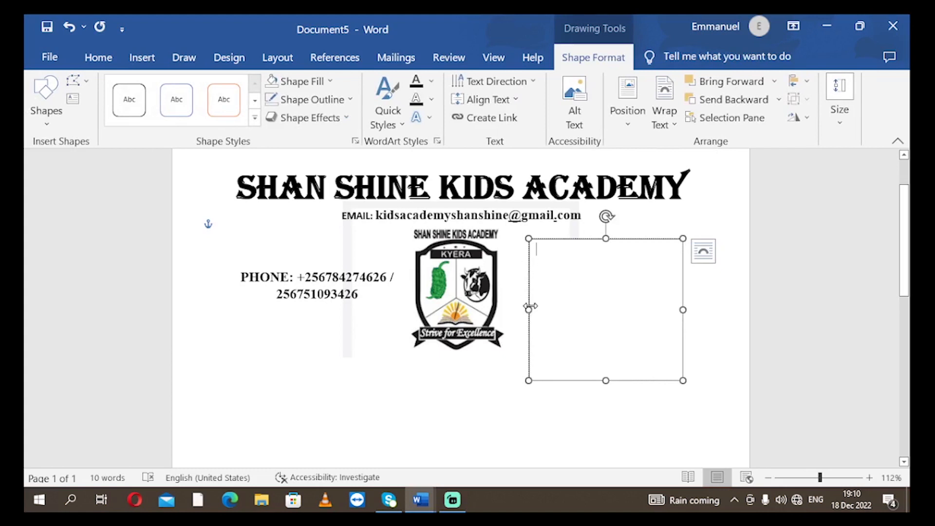
drag(529, 310, 502, 308)
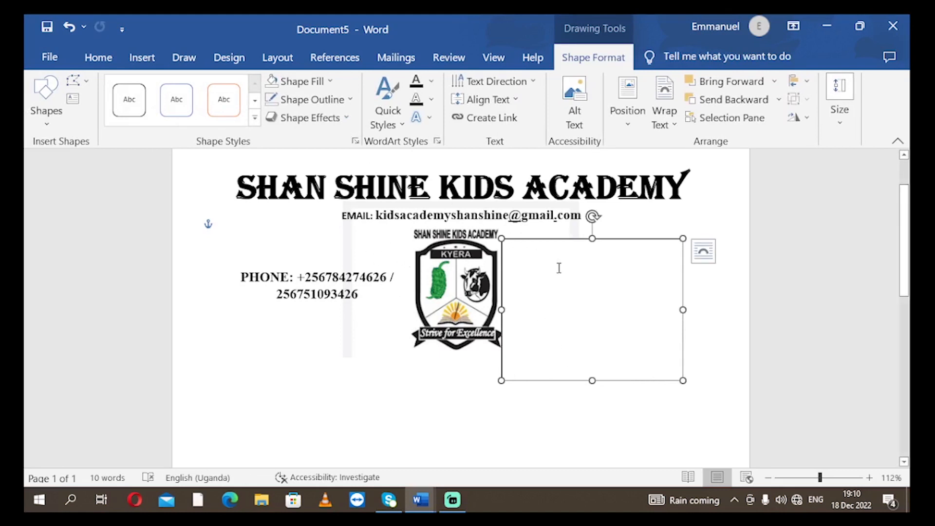
drag(505, 309, 507, 309)
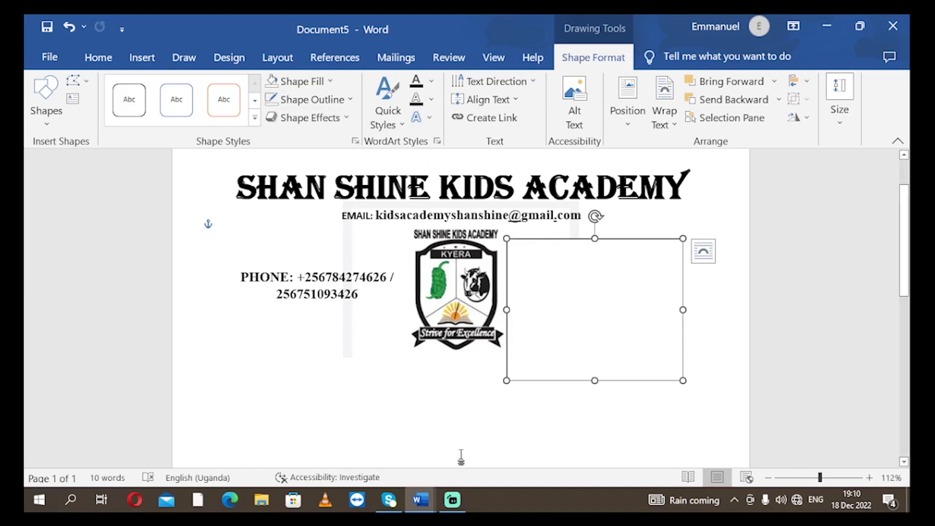
Step: Switch to Document4 and copy the whole LOCATION line
mouse_move(425, 503)
click(382, 443)
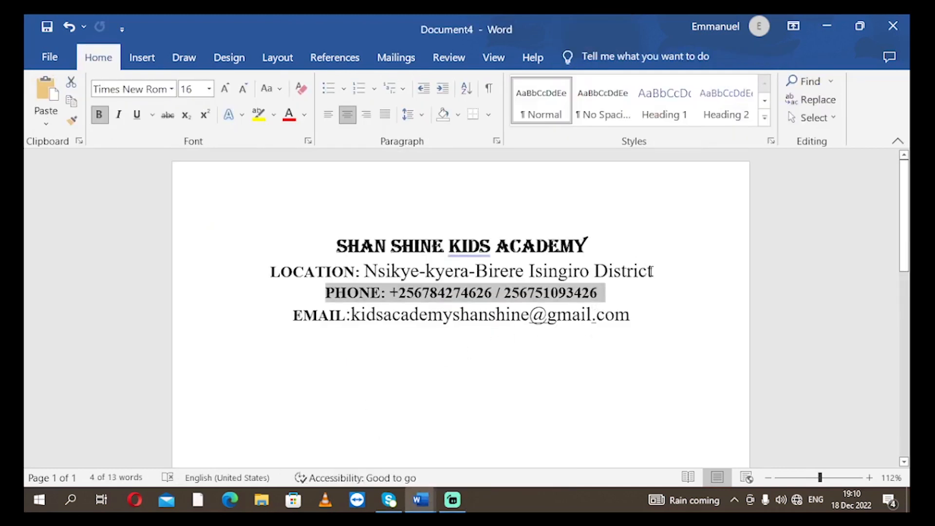
drag(651, 271, 291, 271)
key(ctrl+c)
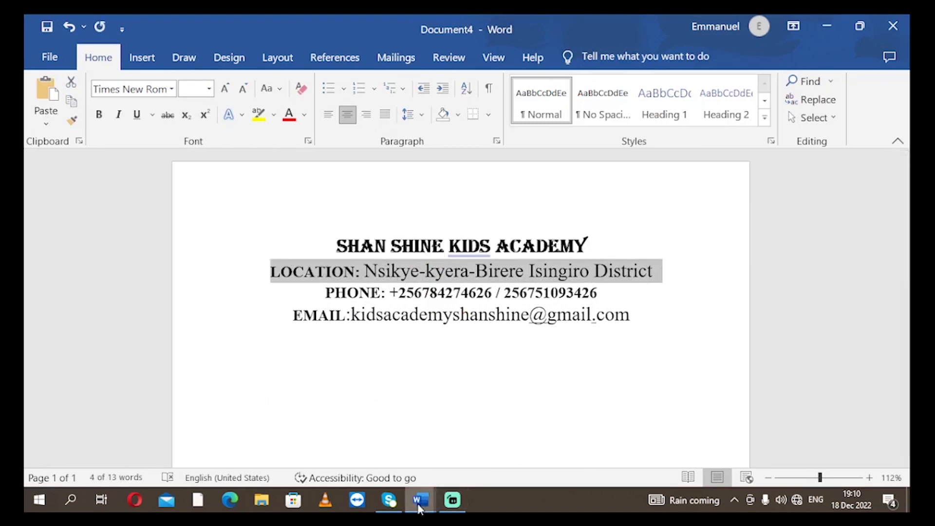
Step: Switch back to Document5 and paste the LOCATION line into the empty text box beside the crest
click(490, 443)
click(543, 266)
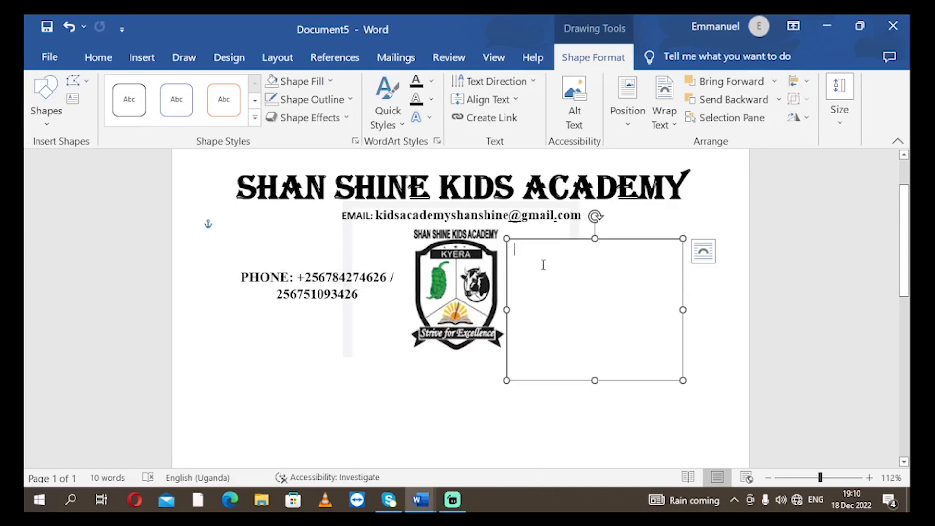
key(ctrl+v)
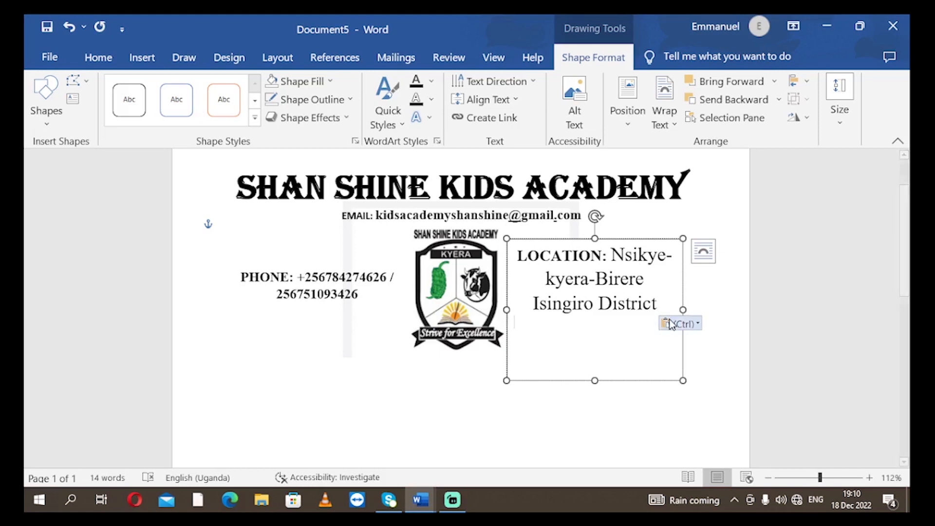
Step: Shrink the pasted location text by one size step and remove its bold formatting
drag(668, 299, 605, 300)
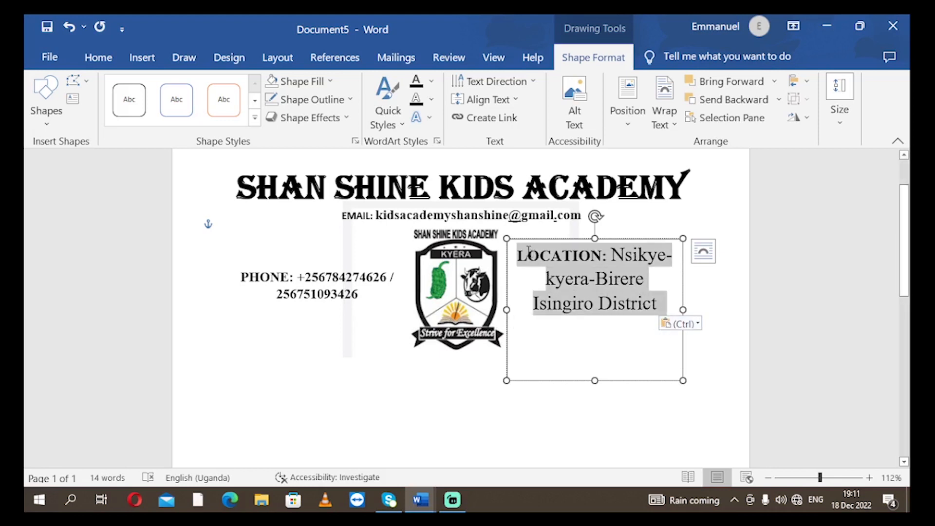
click(112, 57)
click(243, 93)
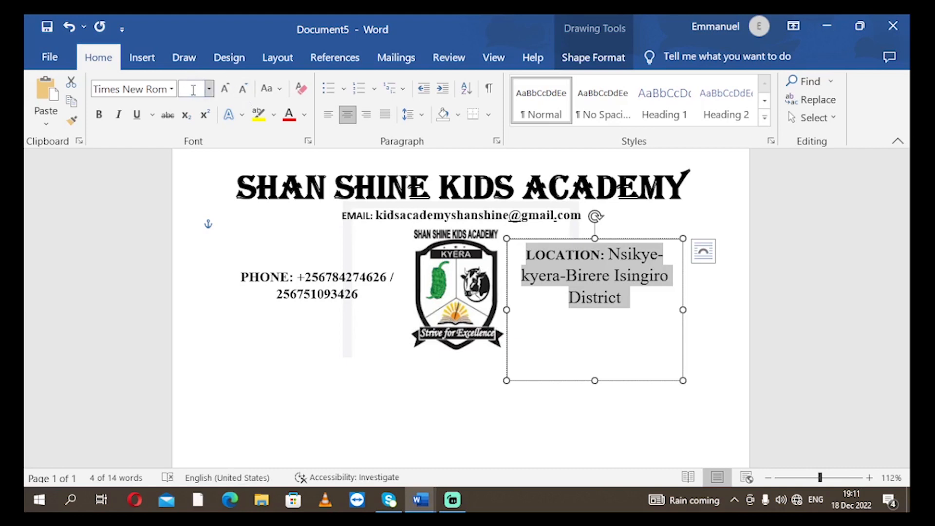
click(100, 115)
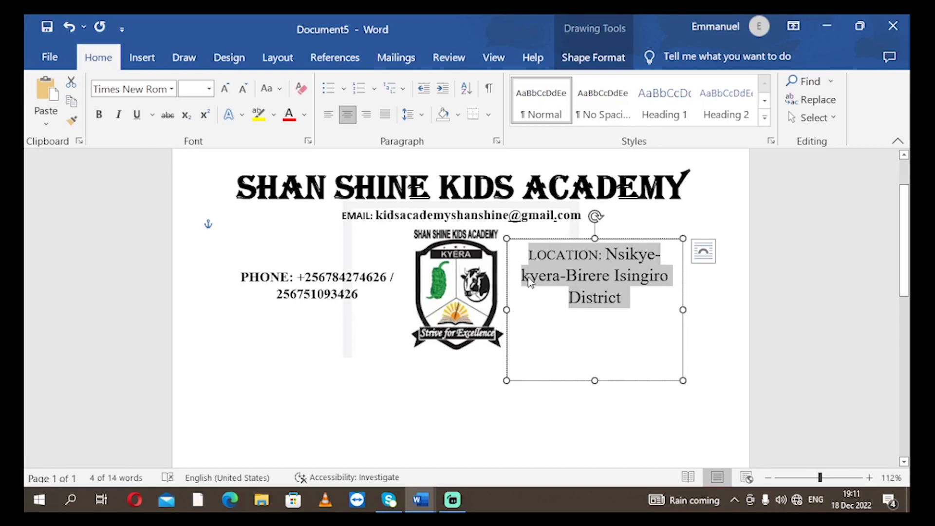
Step: Insert a blank line above the location text and make the word LOCATION bold
click(528, 257)
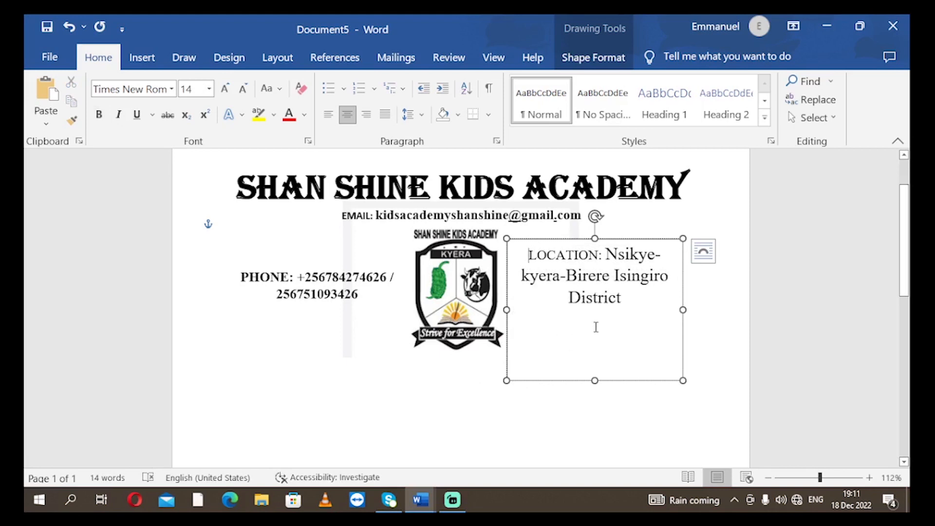
key(Return)
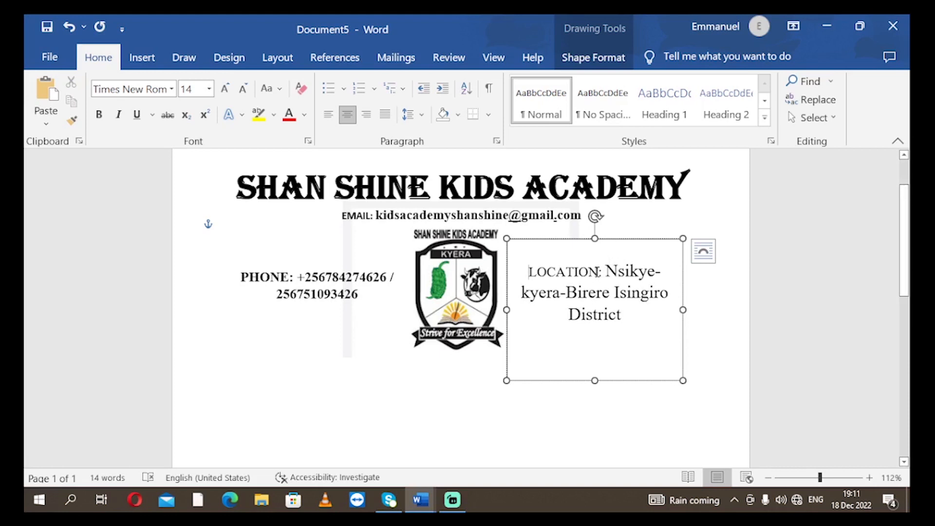
drag(597, 272, 528, 272)
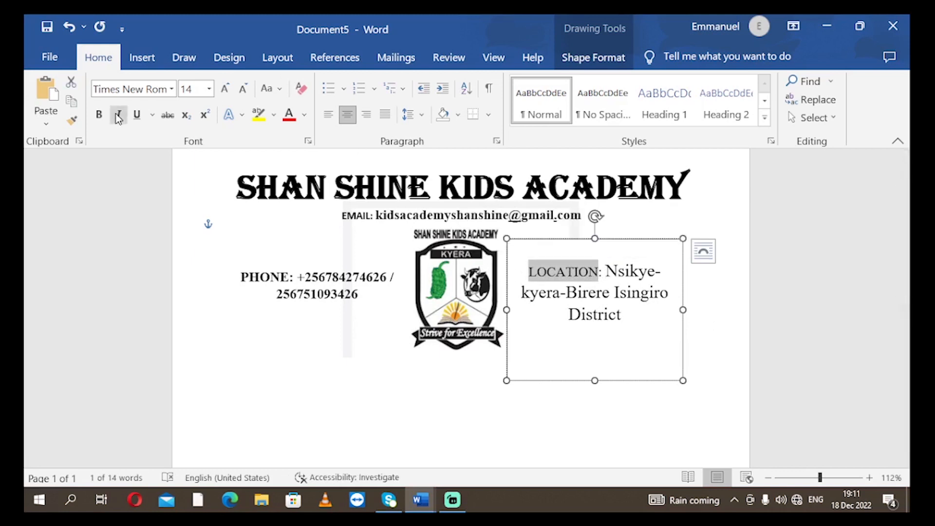
click(97, 116)
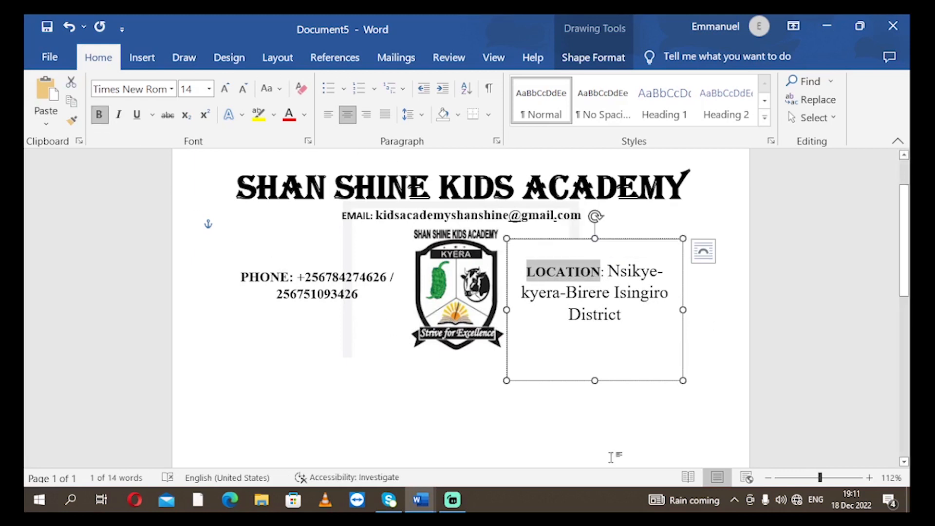
click(639, 330)
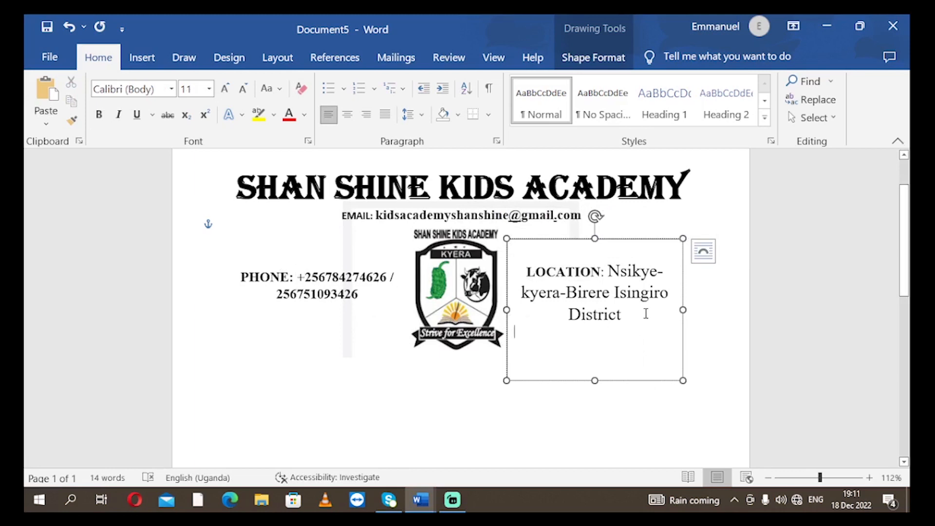
Step: Make all the text in the location box bold
drag(645, 314, 482, 156)
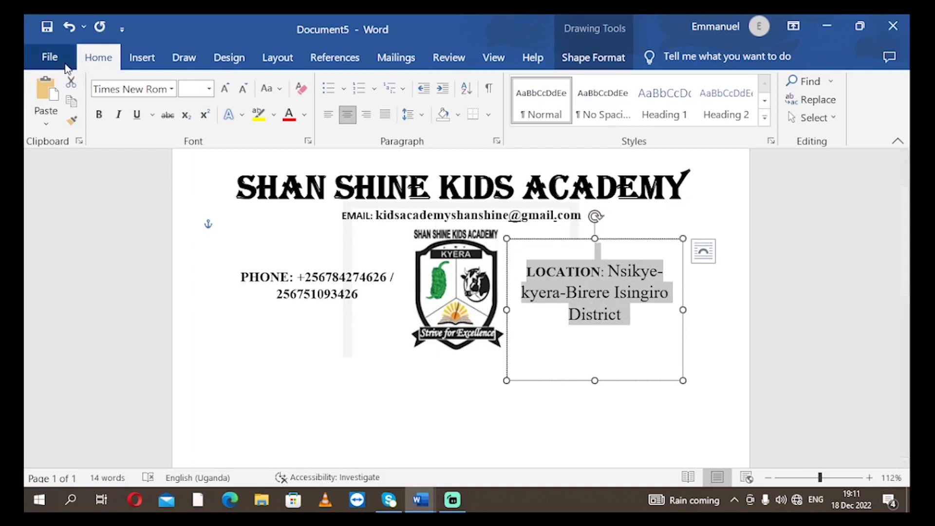
click(98, 115)
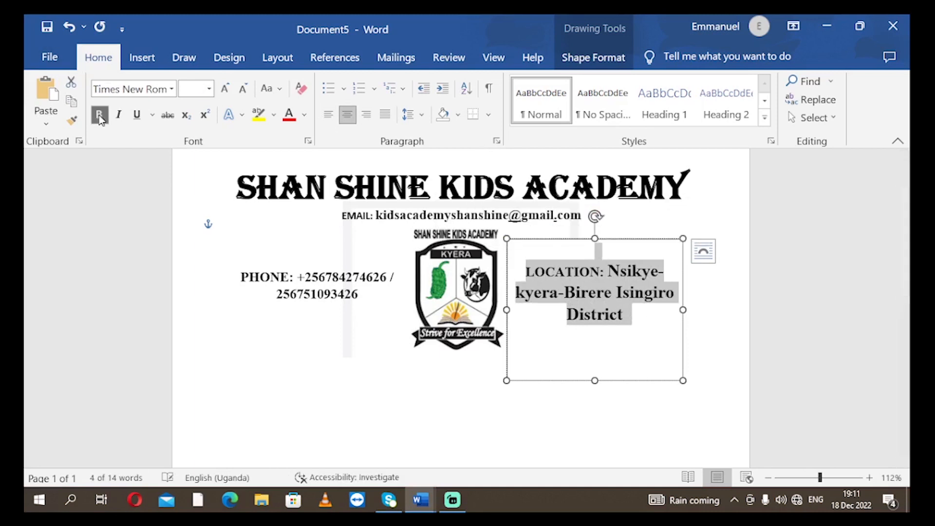
click(549, 370)
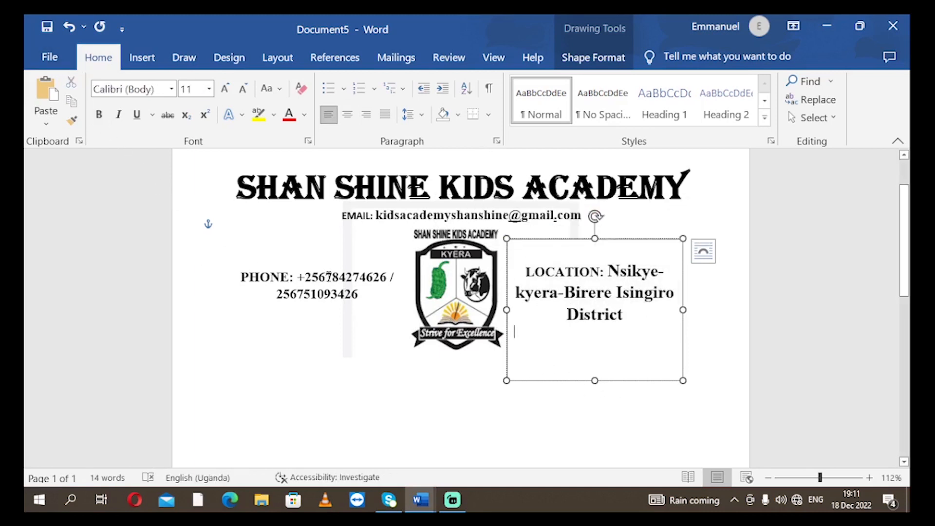
Step: Toggle bold off and on again for the phone text, and deselect it
drag(359, 295, 240, 261)
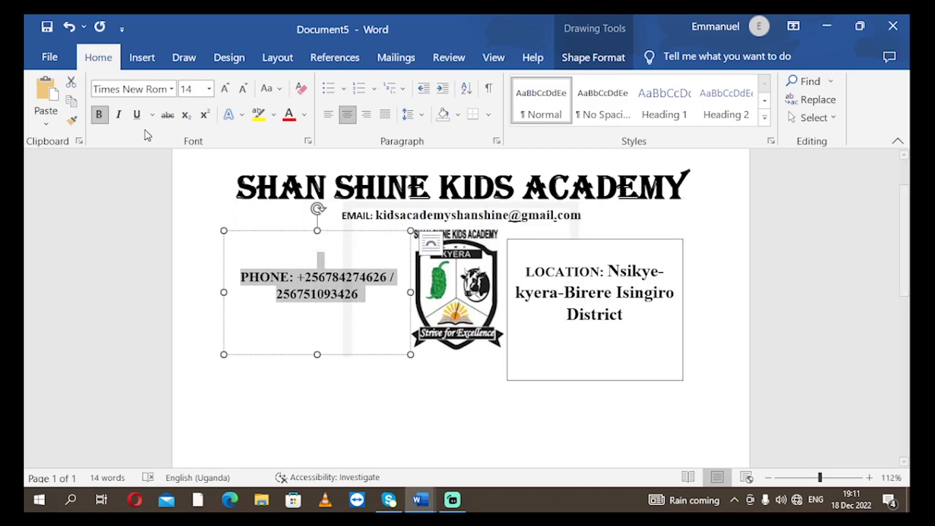
click(99, 115)
click(99, 116)
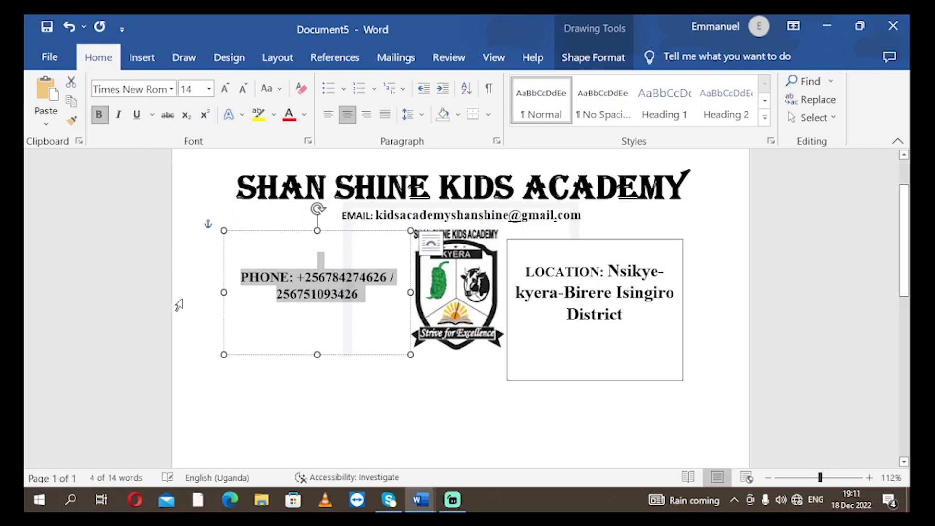
click(361, 402)
Step: Set all the text in the location box to 14 pt
click(618, 346)
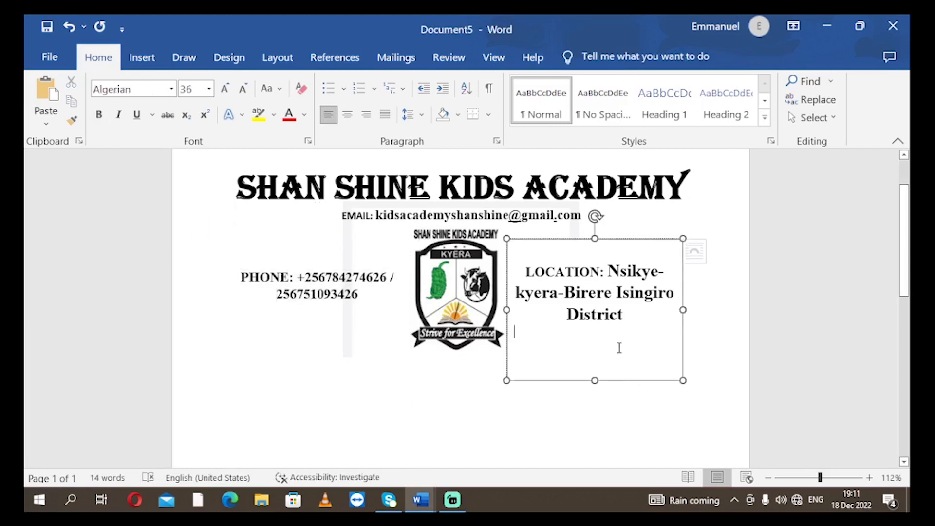
key(ctrl+a)
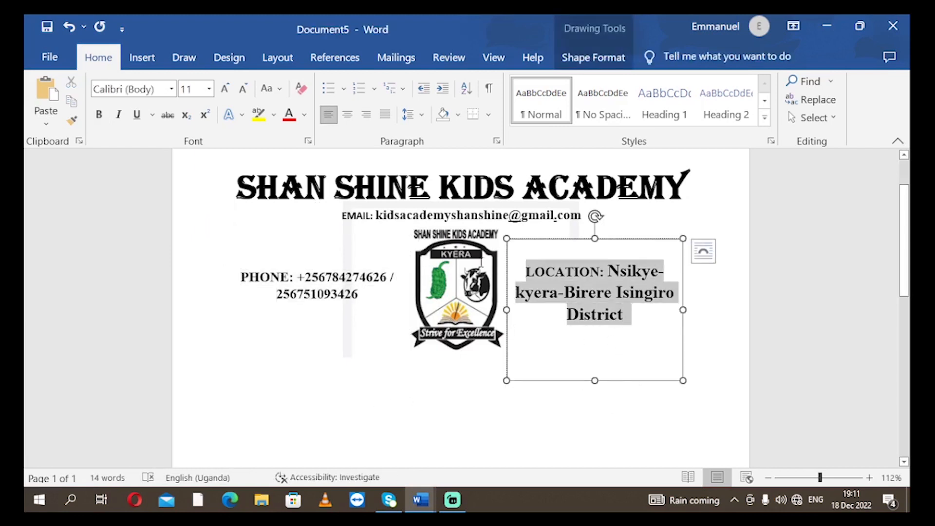
click(209, 89)
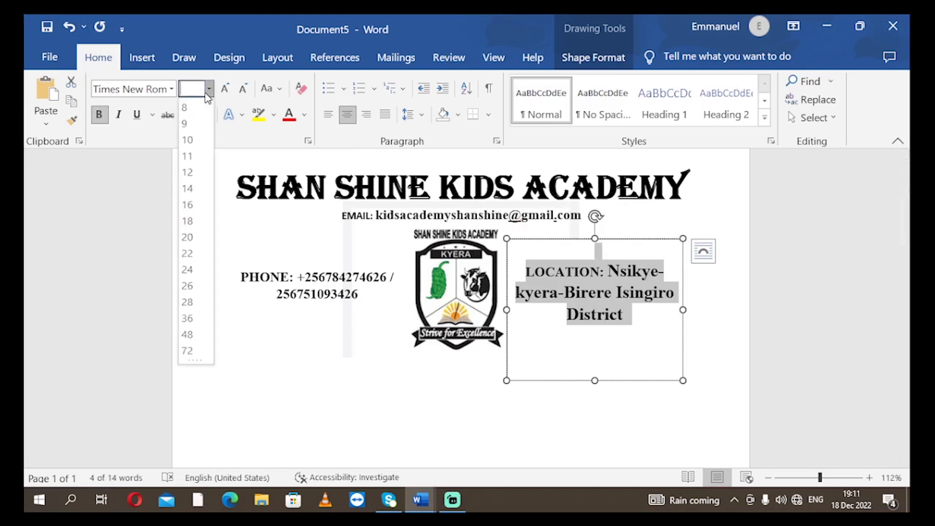
click(187, 189)
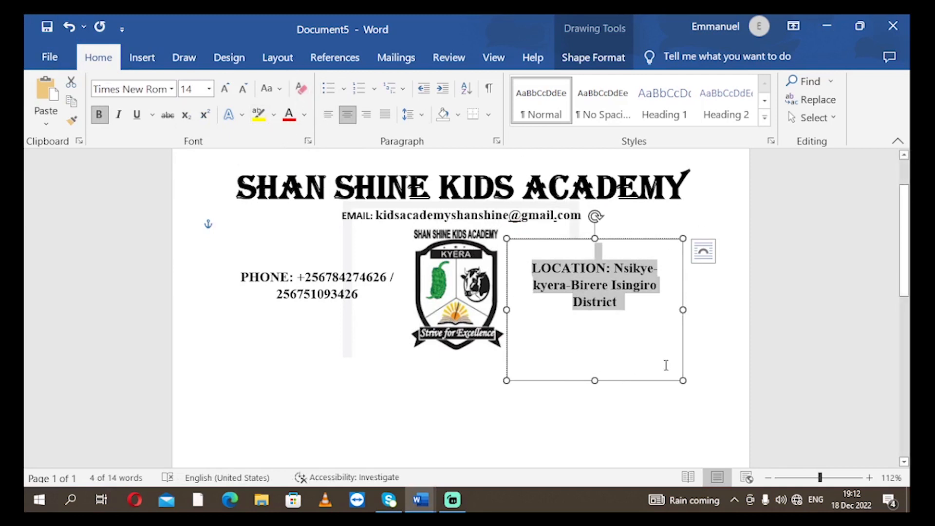
Step: Set the location text box to No Fill and No Outline, and deselect it
click(594, 58)
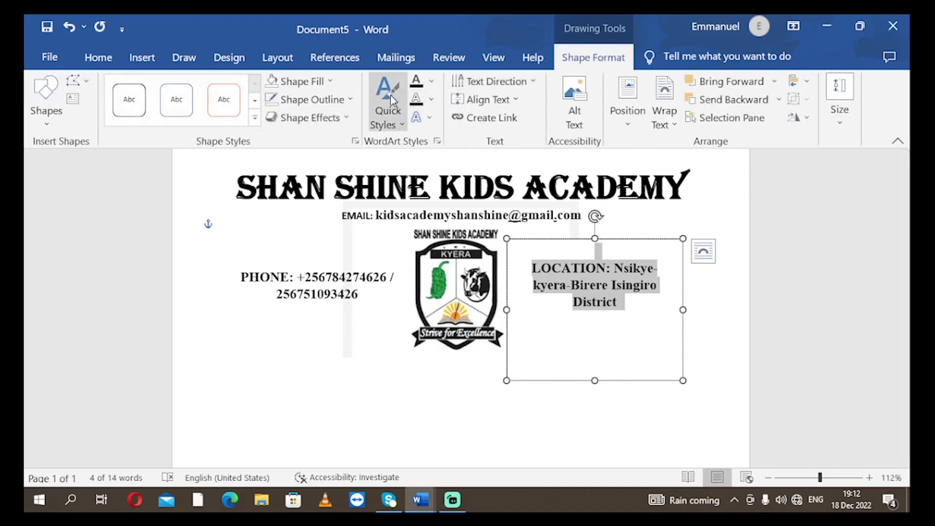
click(335, 82)
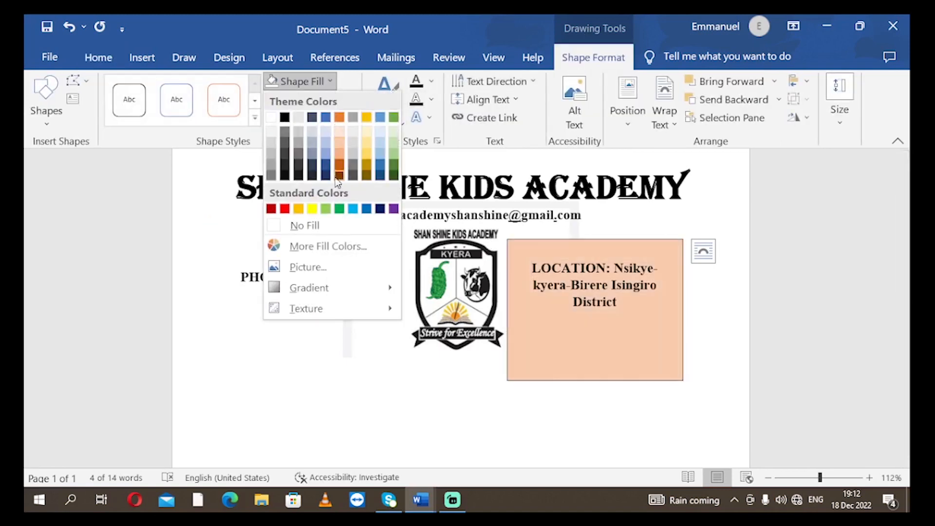
click(311, 238)
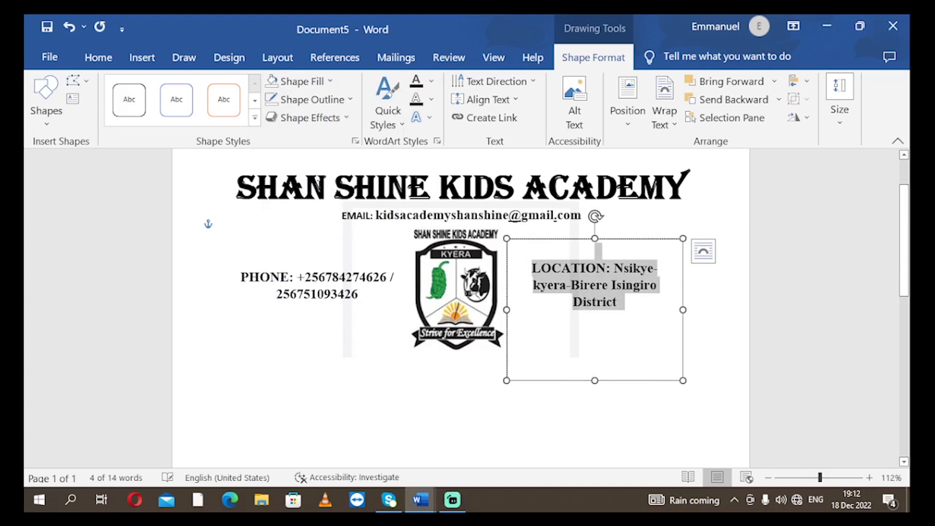
click(317, 99)
click(304, 243)
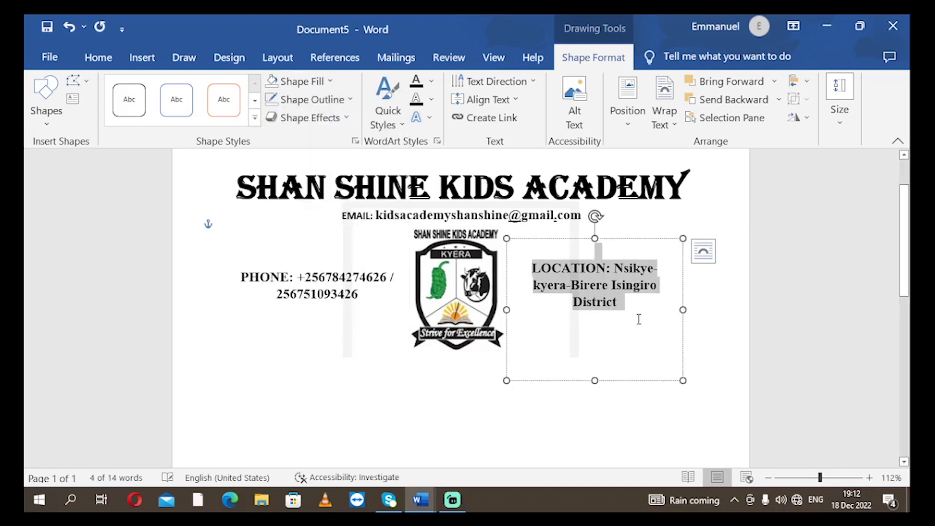
click(726, 340)
Step: Open Borders and Shading for the blank paragraph below the logo and choose a thick-and-thin double line style
scroll(682, 341, down, 3)
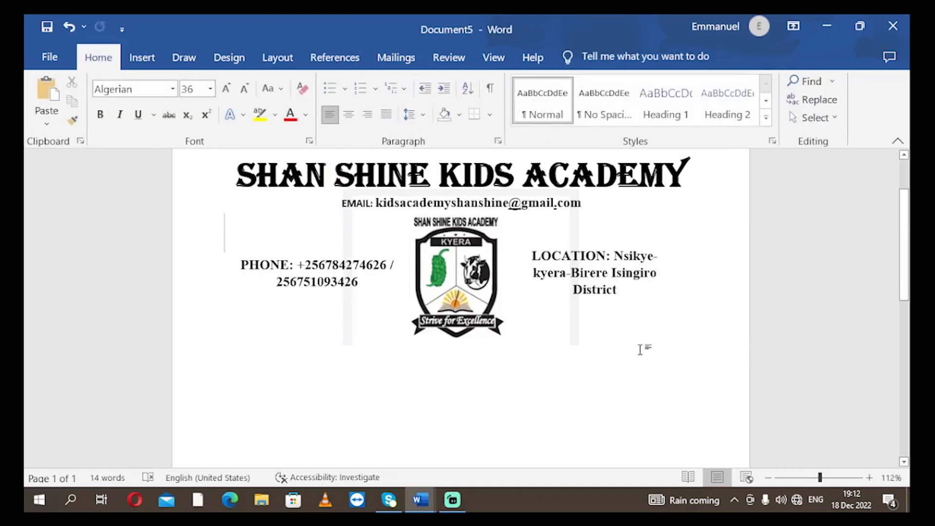
scroll(639, 353, down, 1)
scroll(636, 355, up, 2)
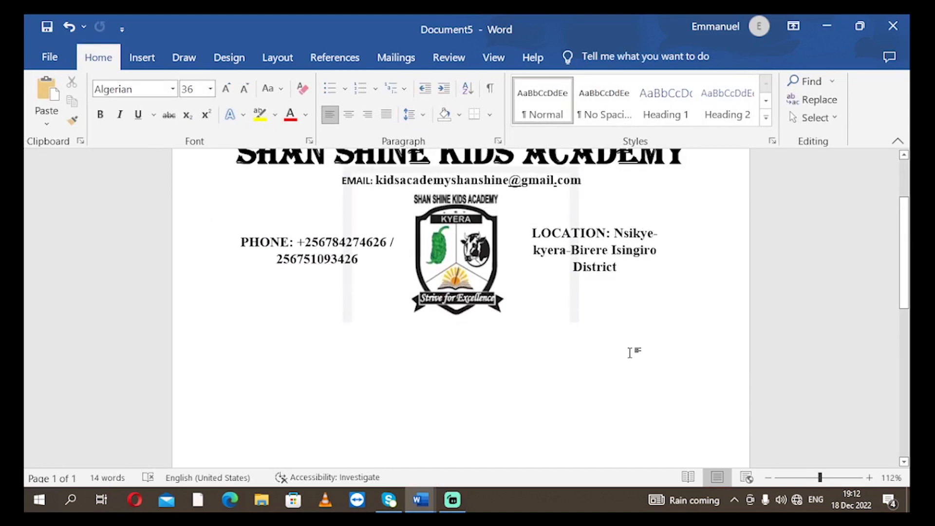
click(251, 342)
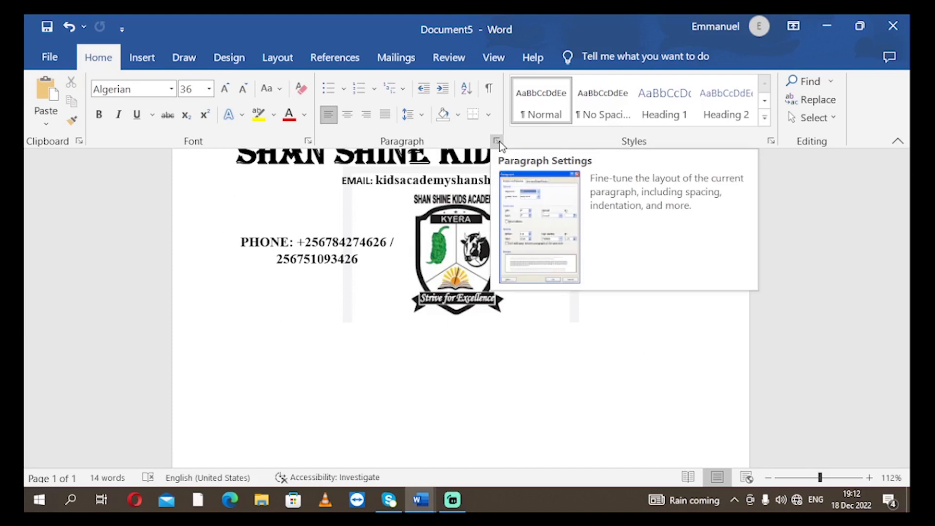
click(488, 115)
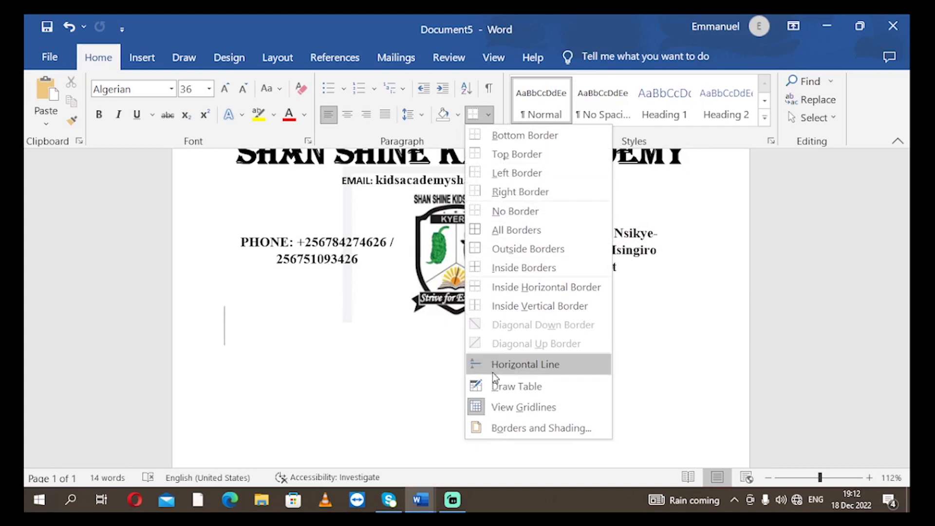
click(515, 425)
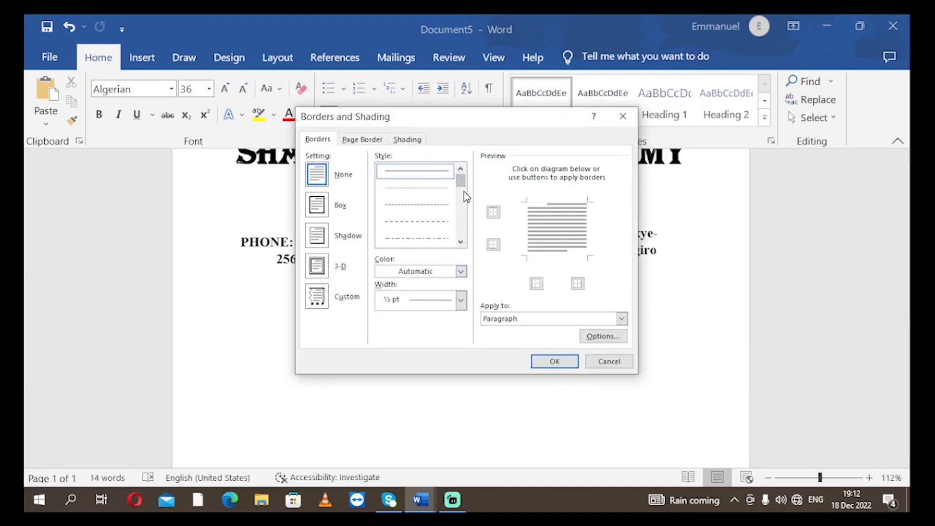
drag(459, 181, 462, 194)
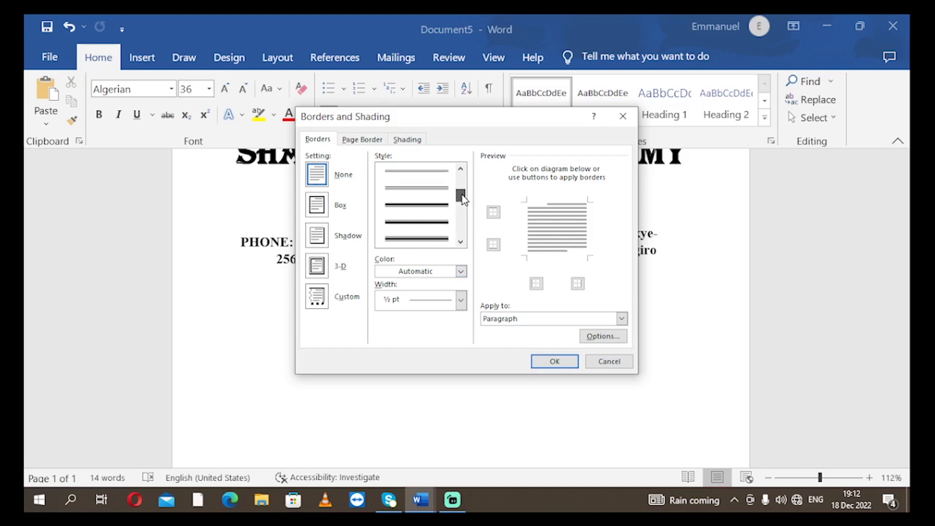
click(440, 222)
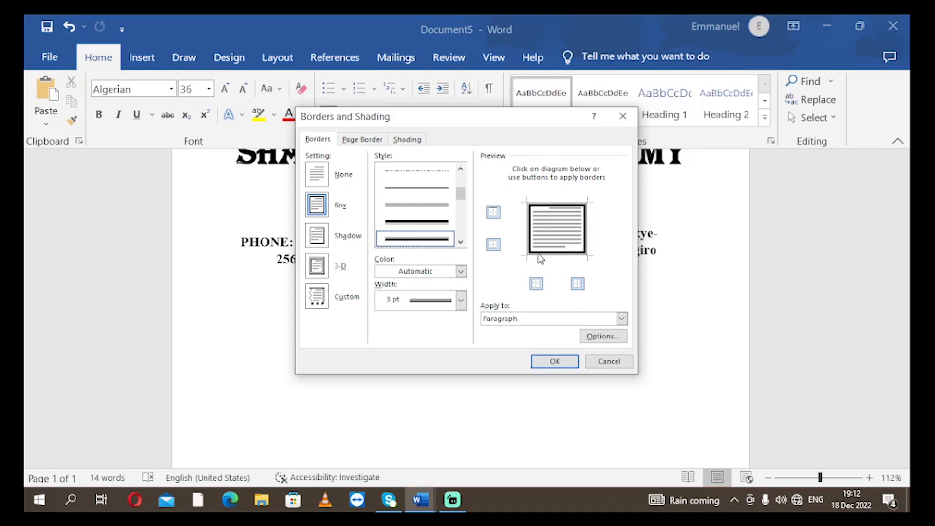
Step: Remove the paragraph's top, left and right borders, and apply only the bottom border at 3 pt width
click(546, 205)
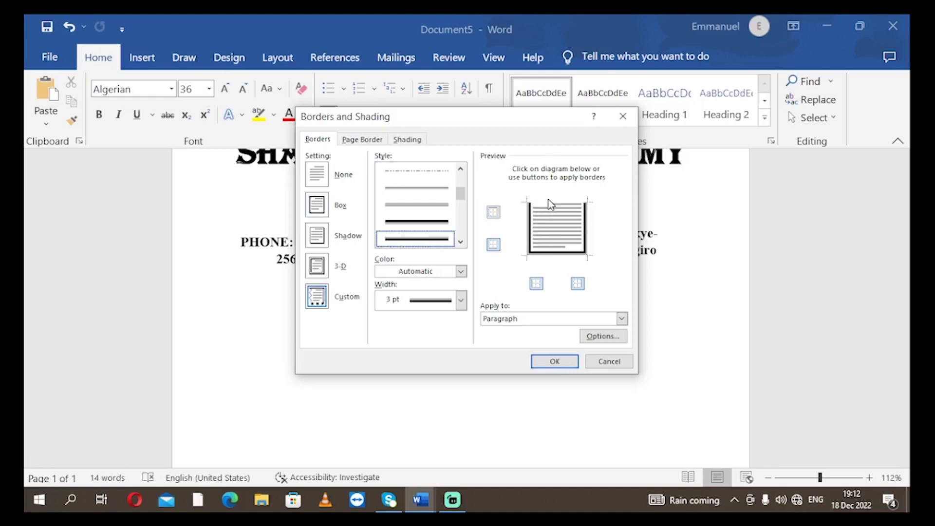
click(529, 226)
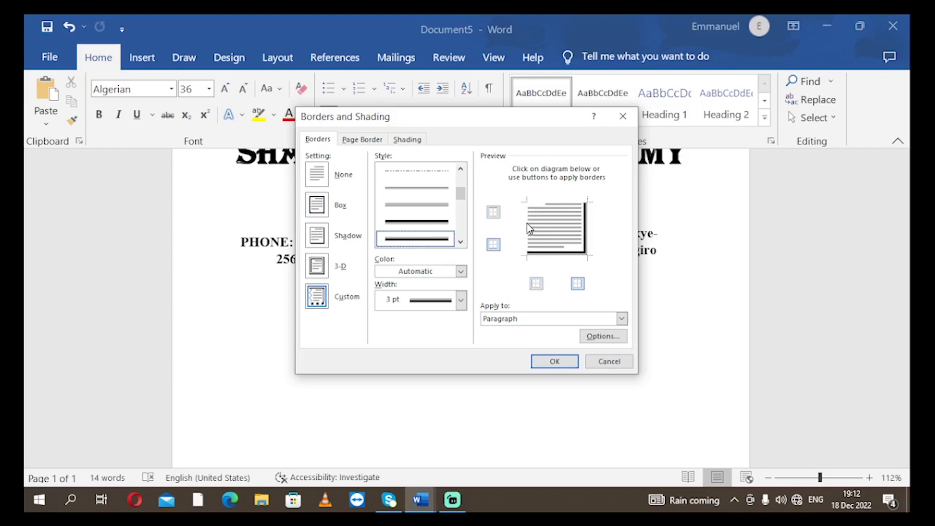
click(586, 235)
click(463, 303)
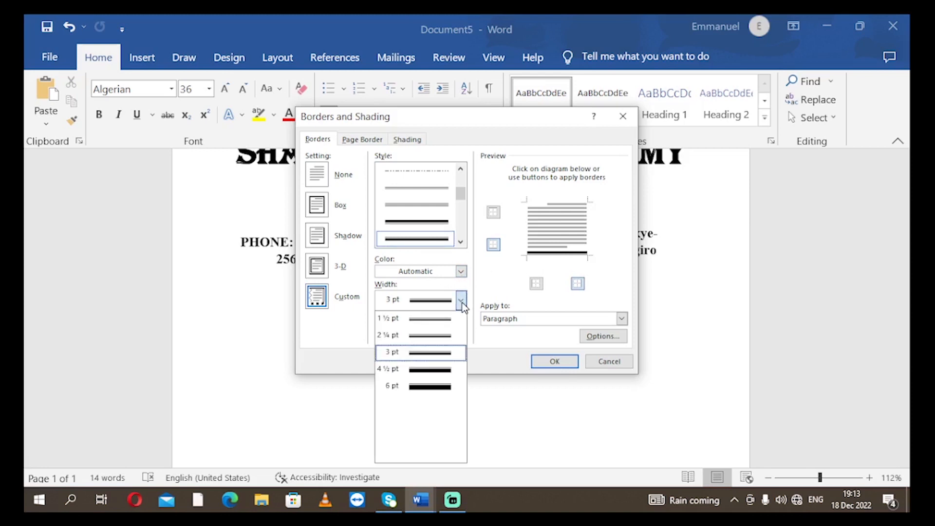
click(441, 353)
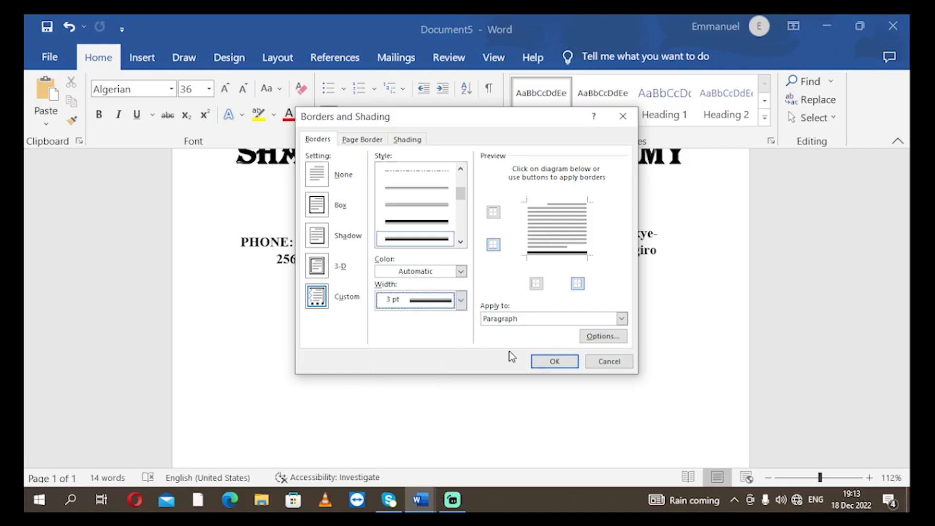
click(556, 361)
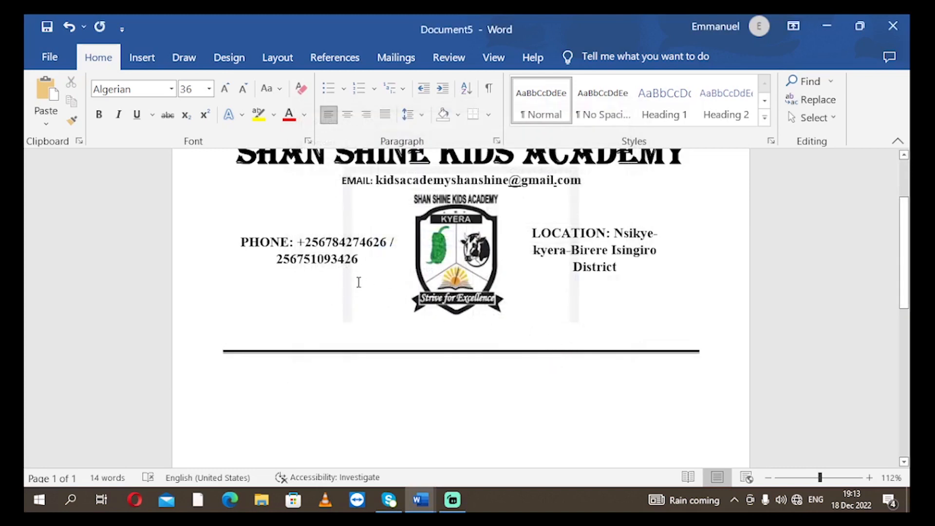
key(BackSpace)
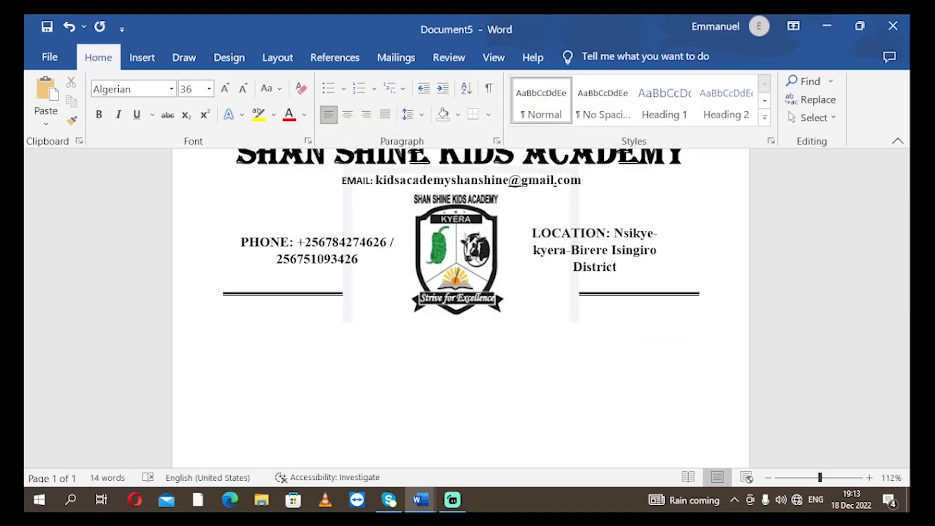
key(Return)
scroll(472, 366, down, 2)
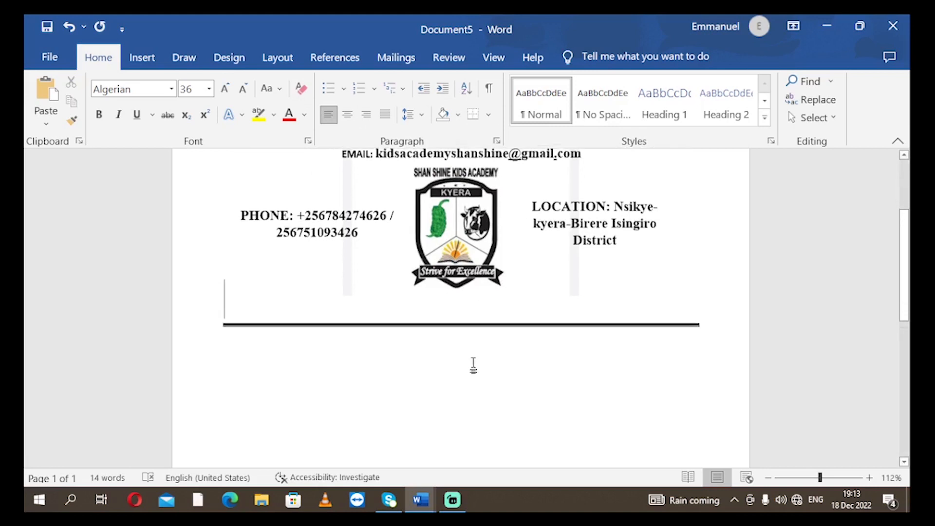
scroll(457, 356, down, 5)
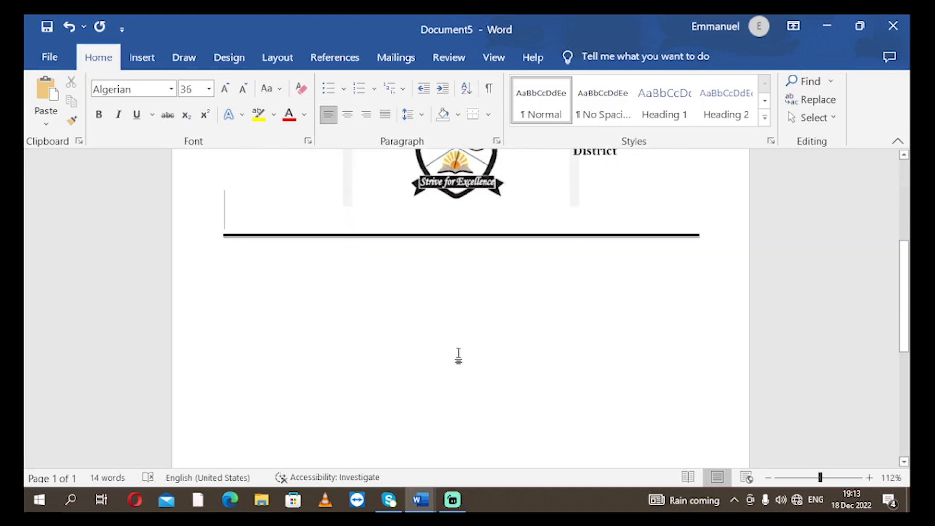
scroll(458, 356, up, 5)
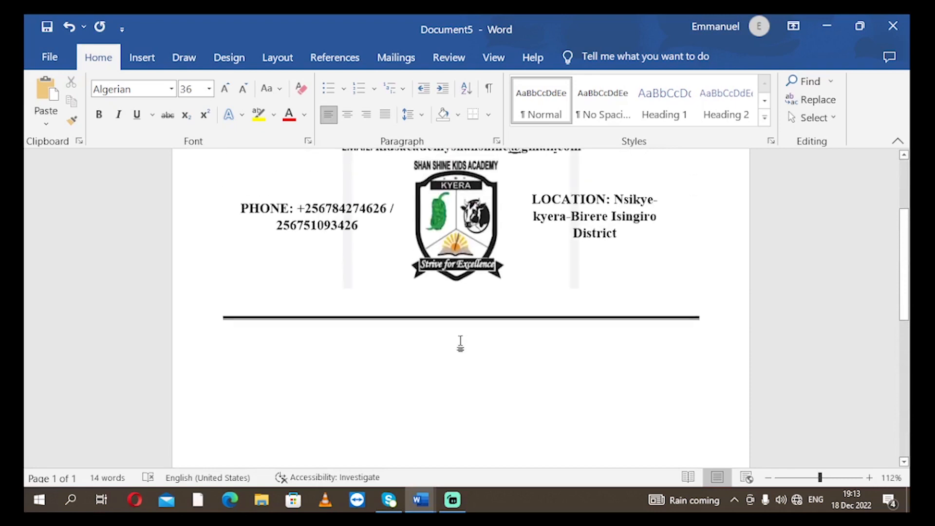
click(234, 346)
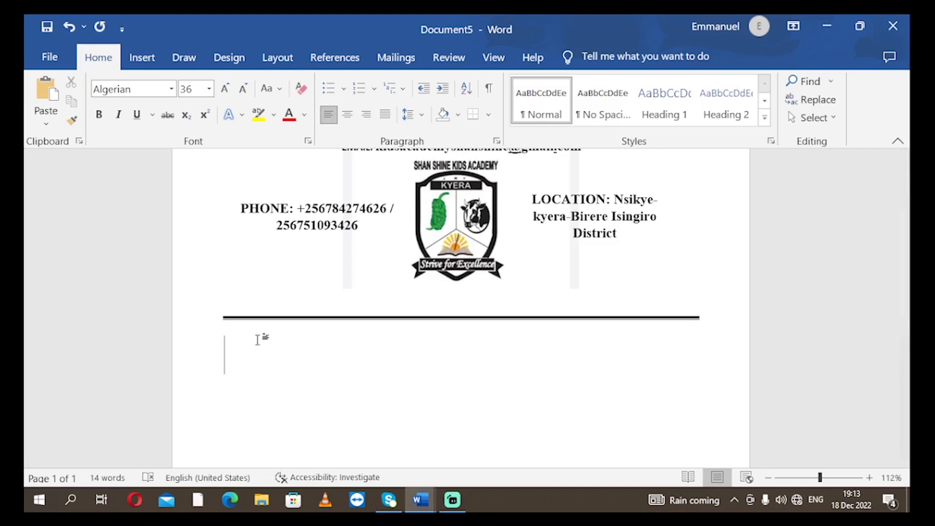
scroll(559, 307, up, 3)
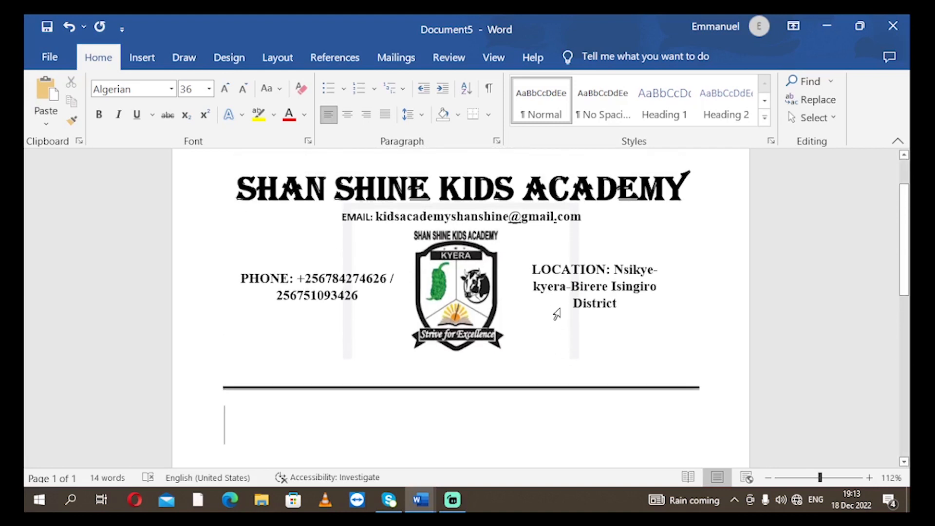
scroll(560, 311, down, 1)
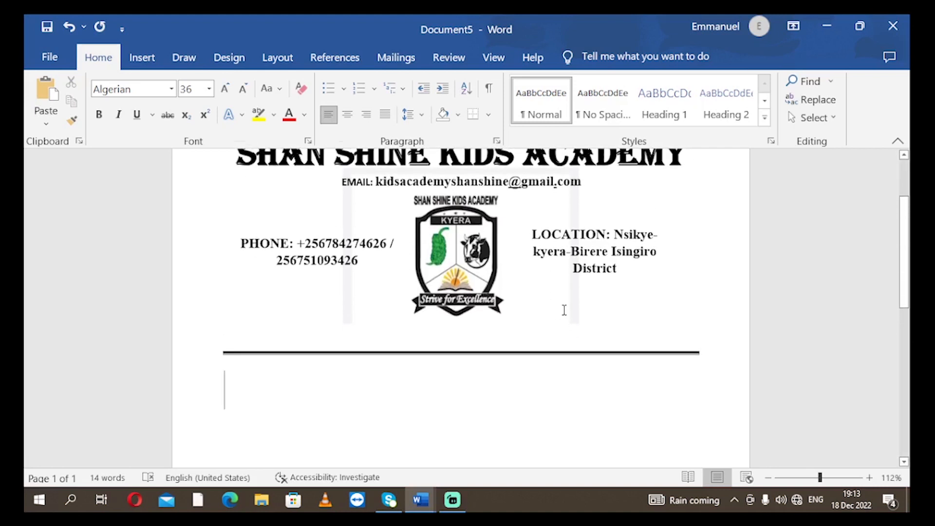
scroll(563, 308, up, 2)
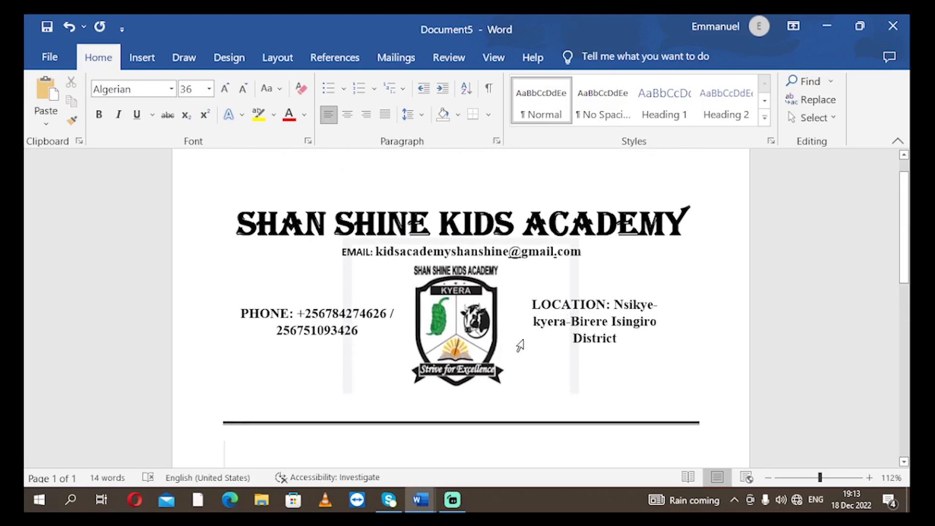
scroll(487, 345, down, 2)
key(ctrl+z)
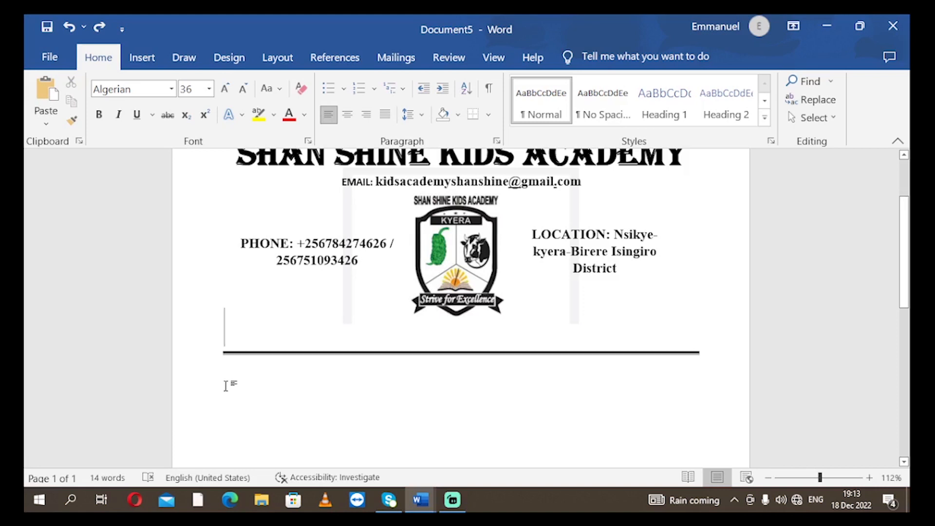
Step: Add the title PROGRESS REPORT FORM on a new line below the dividing line
double_click(221, 393)
text(P)
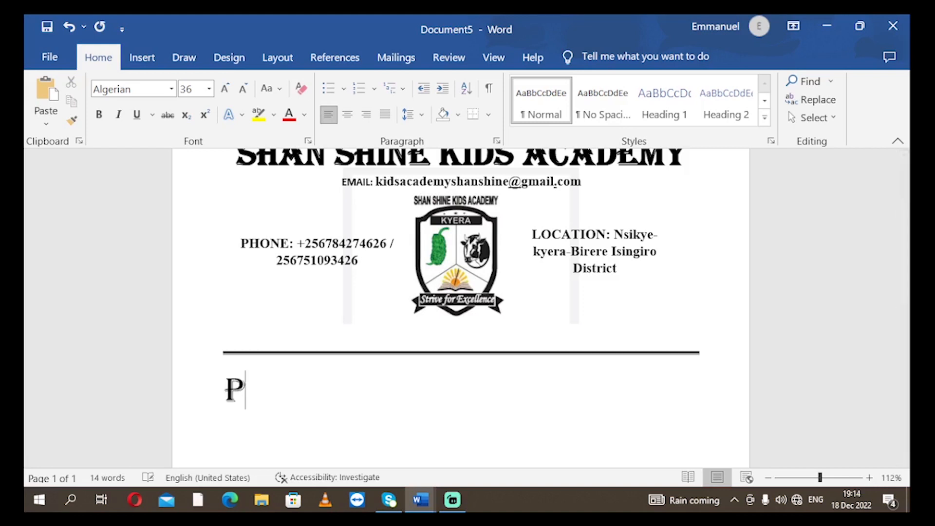
text(TO)
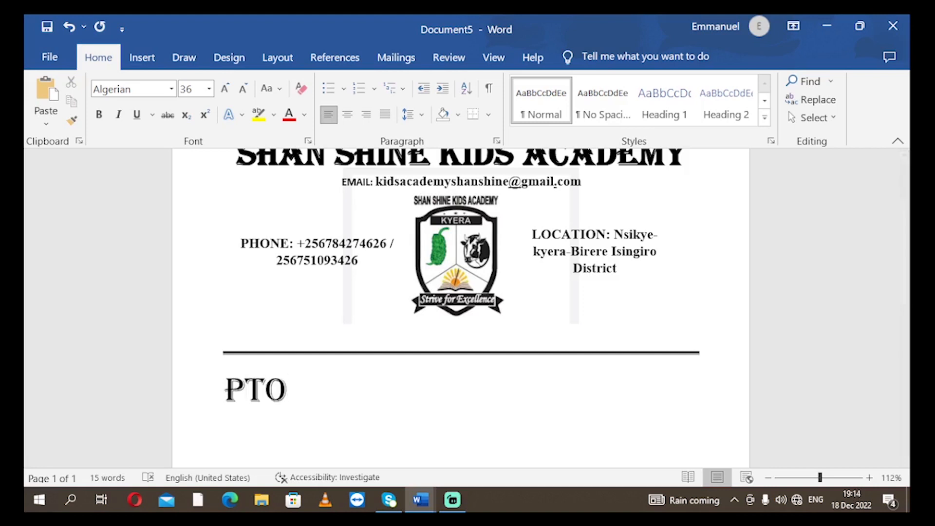
text(GRESS)
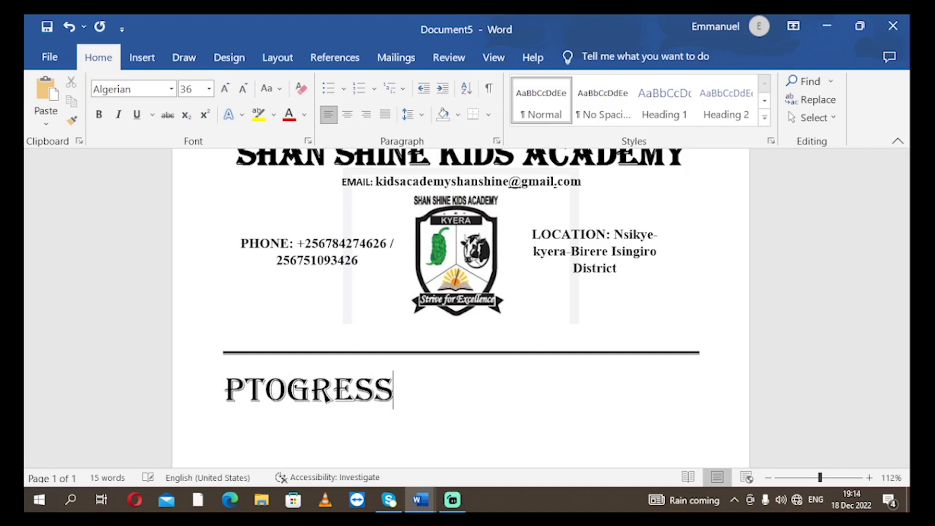
text( RE)
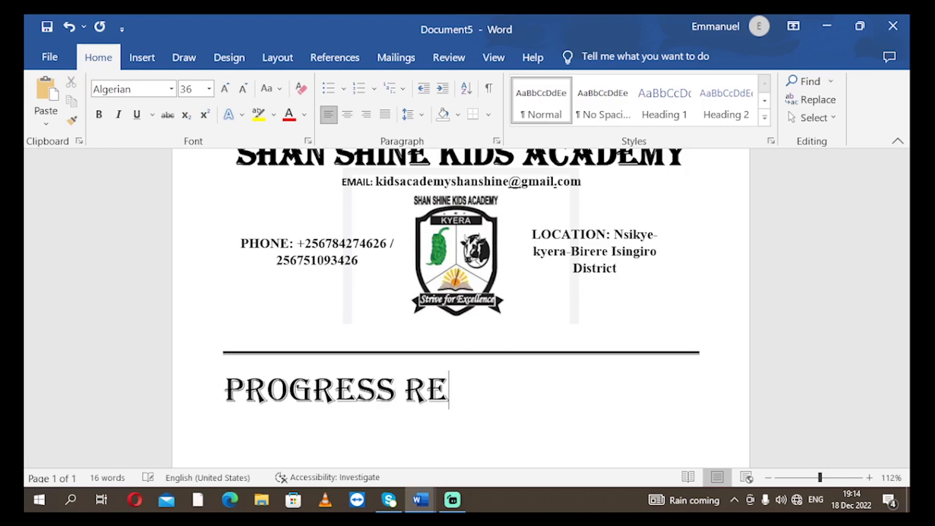
text(PORT)
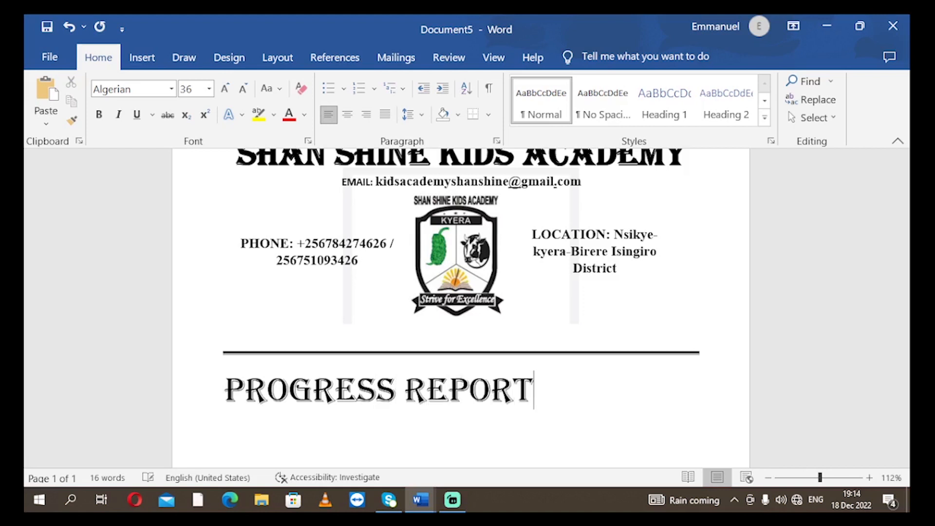
text( FORM)
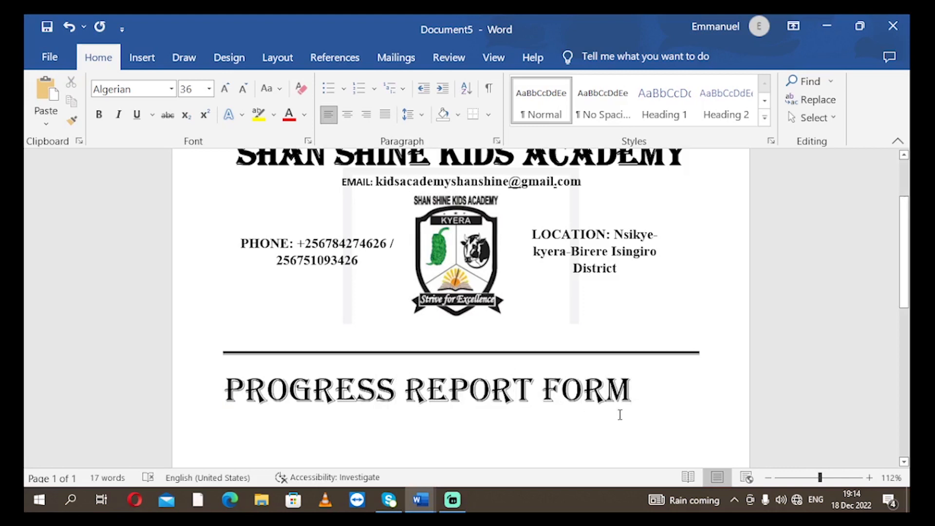
Step: Format the PROGRESS REPORT FORM title as 24 pt Times New Roman and center it
drag(636, 390, 143, 402)
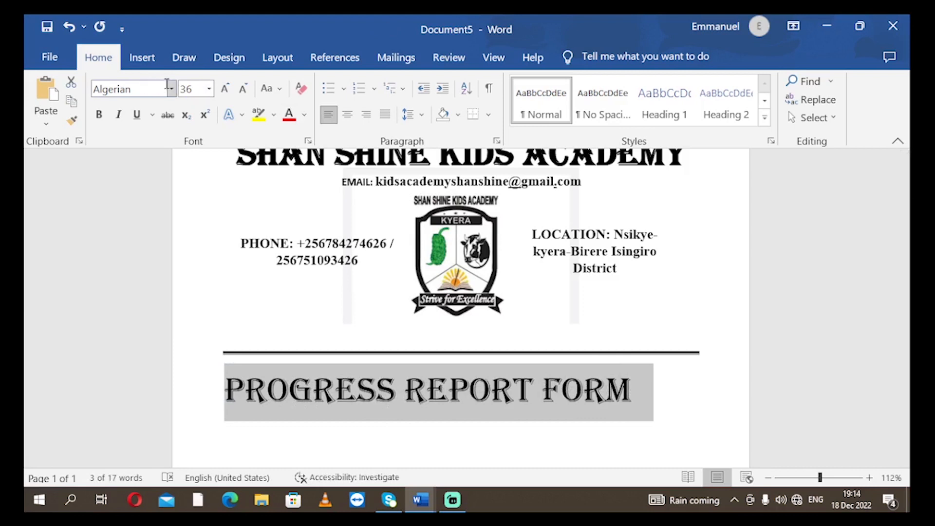
click(241, 92)
click(242, 92)
click(242, 91)
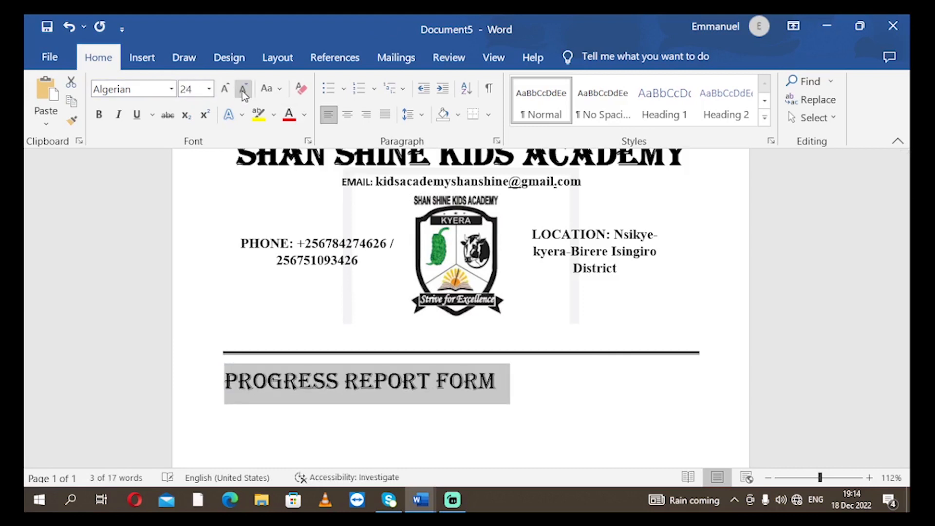
click(174, 89)
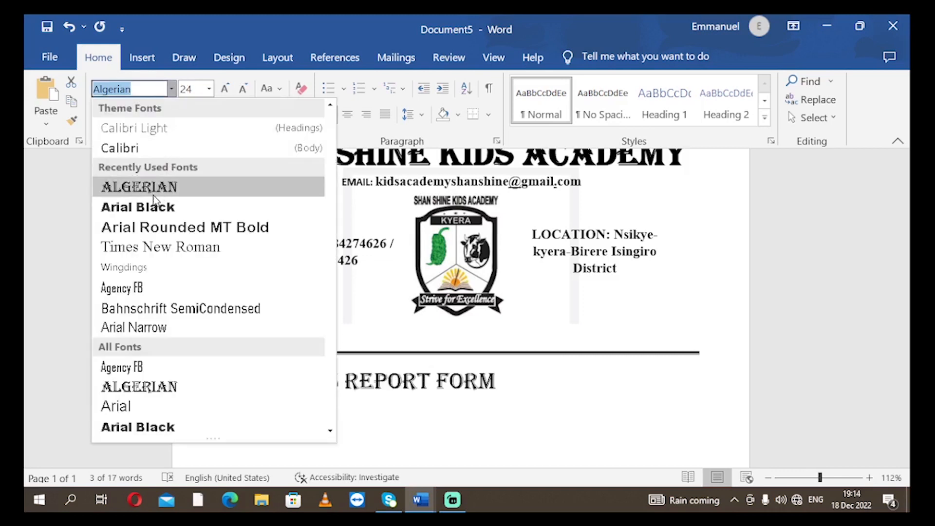
click(145, 249)
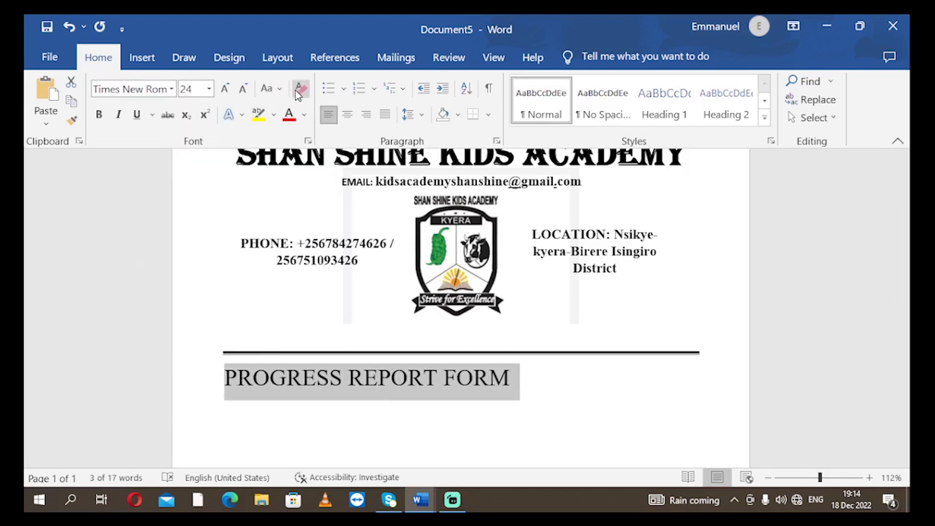
click(347, 117)
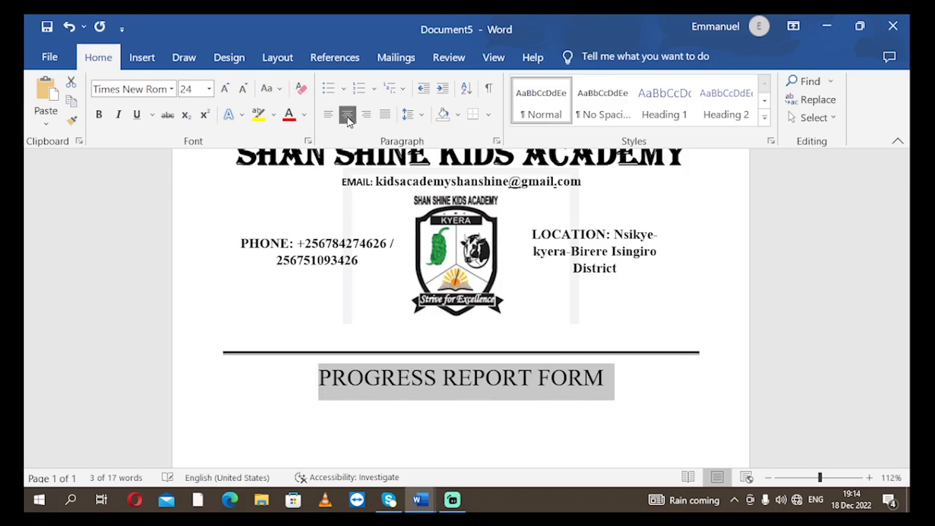
Step: Color the PROGRESS REPORT FORM title standard red, give it a thick underline, and deselect it
click(307, 116)
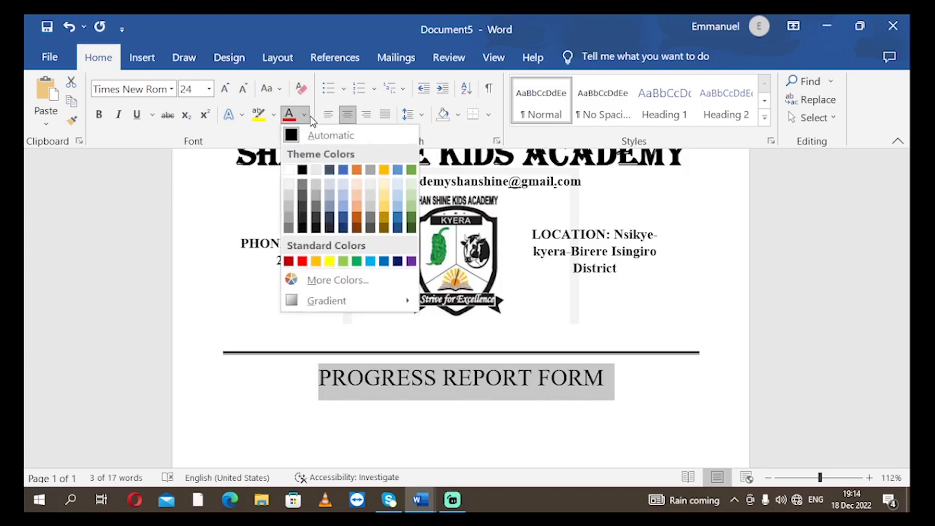
click(303, 261)
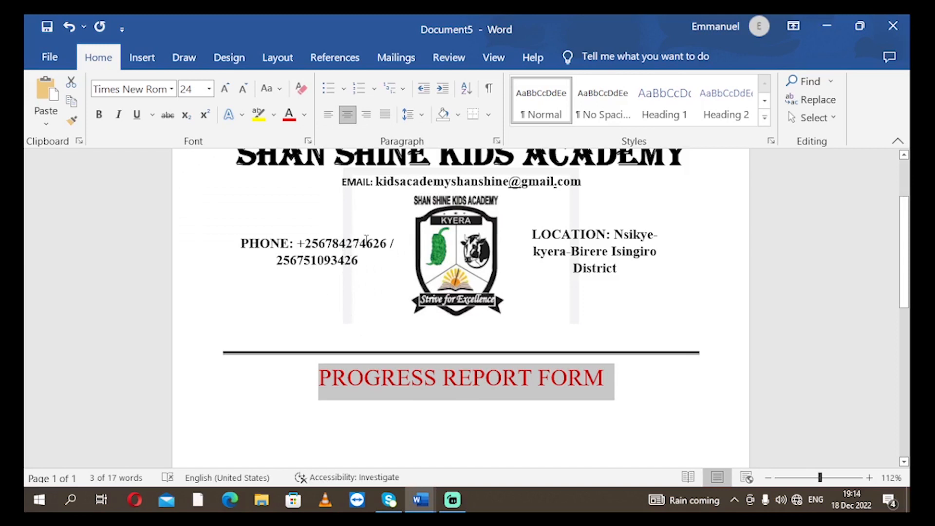
click(152, 115)
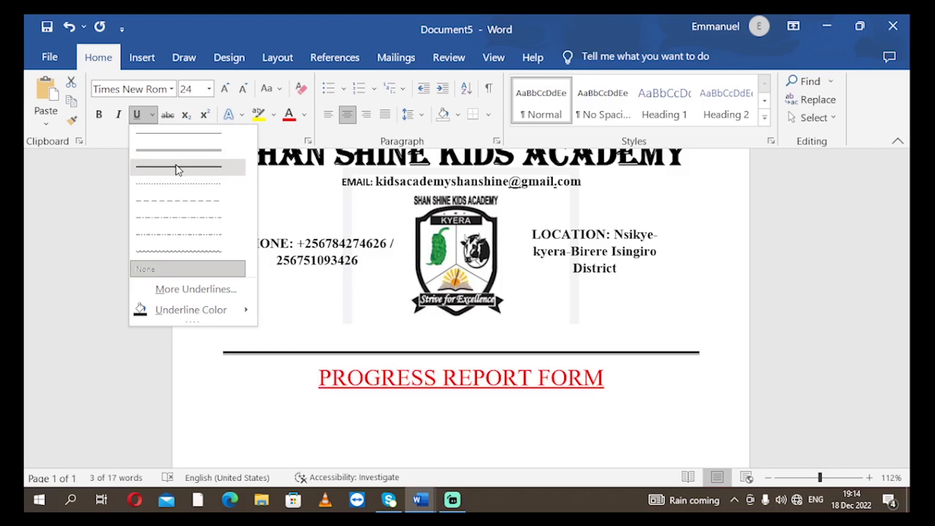
click(175, 167)
scroll(712, 395, down, 3)
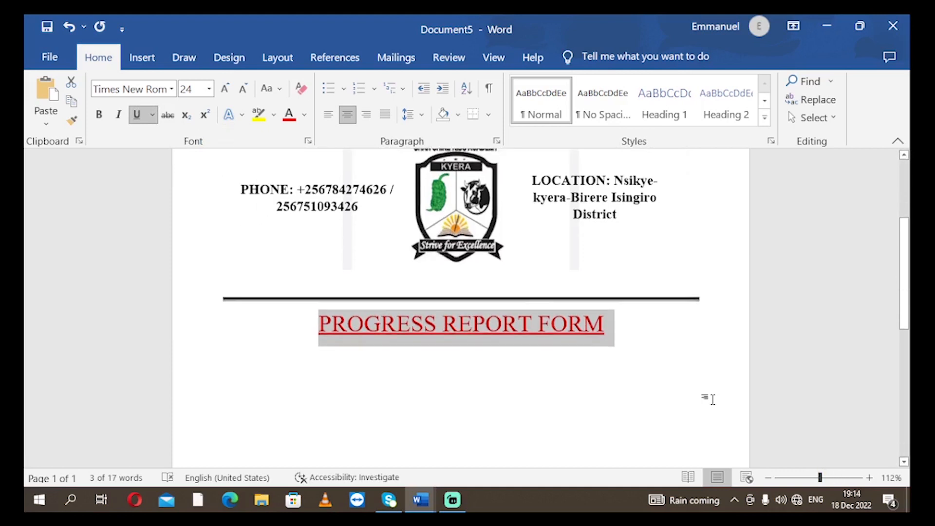
click(692, 341)
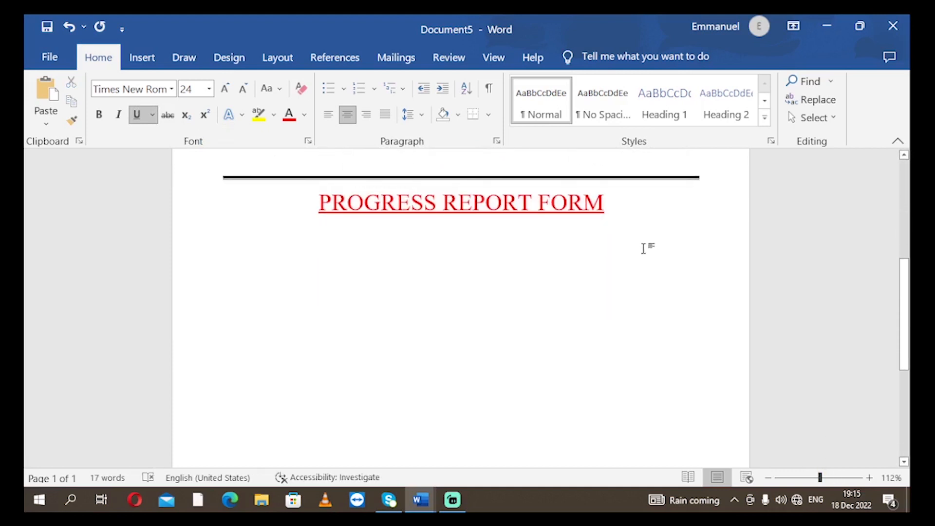
Step: Select the PROGRESS REPORT FORM title together with the blank bordered paragraph above it
scroll(636, 234, up, 1)
drag(621, 255, 292, 192)
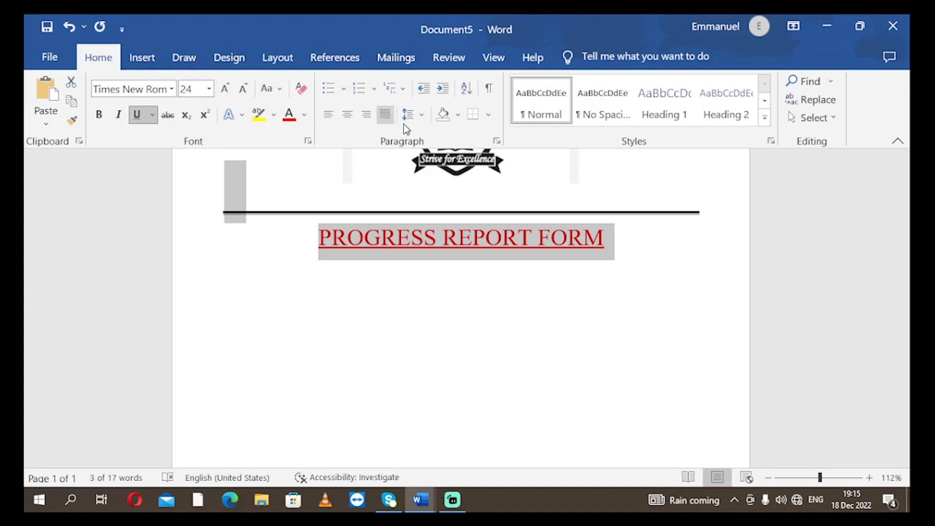
click(497, 141)
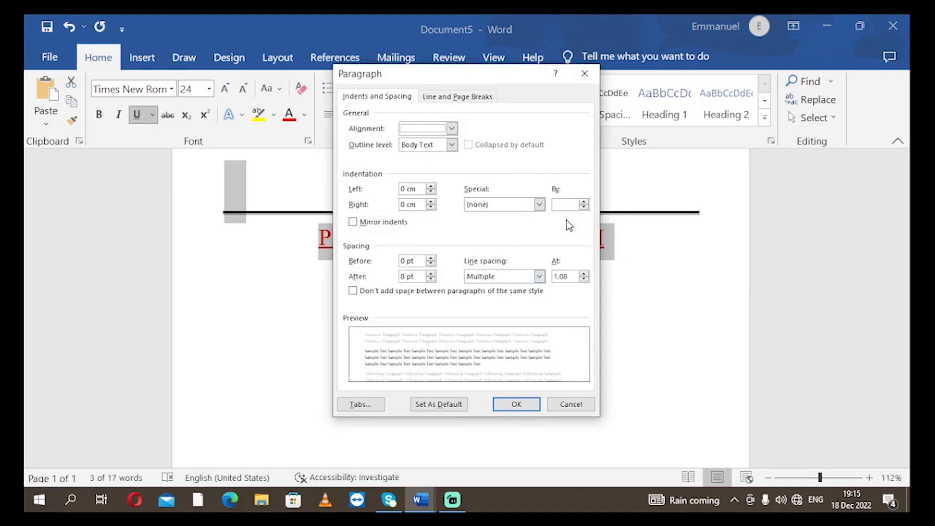
click(604, 230)
click(585, 74)
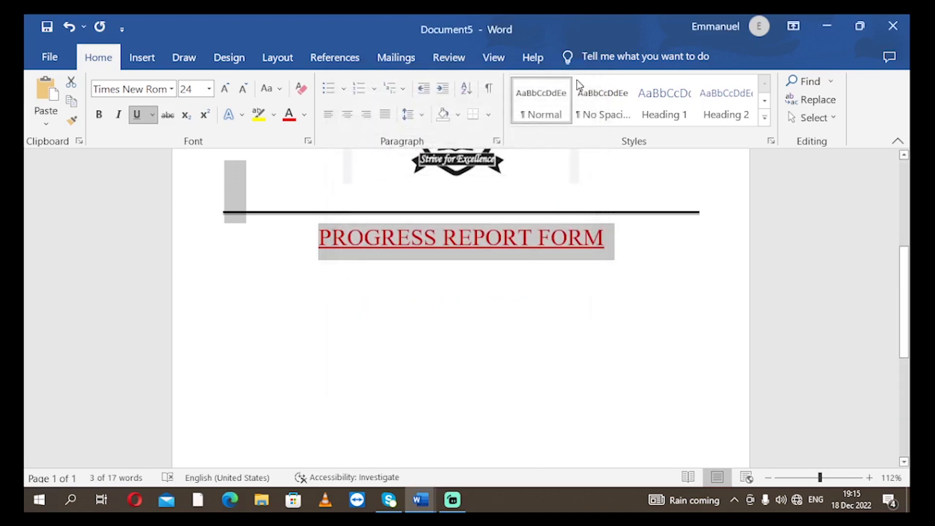
right_click(496, 231)
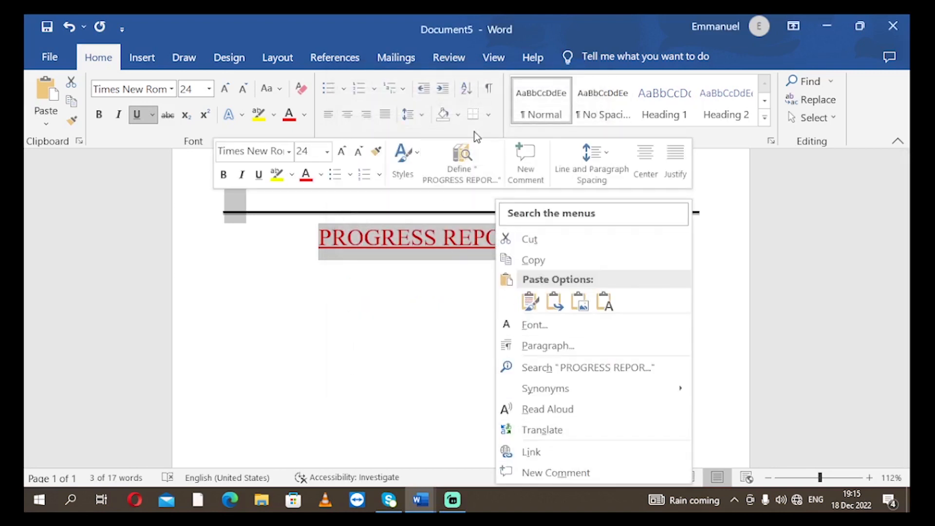
click(489, 115)
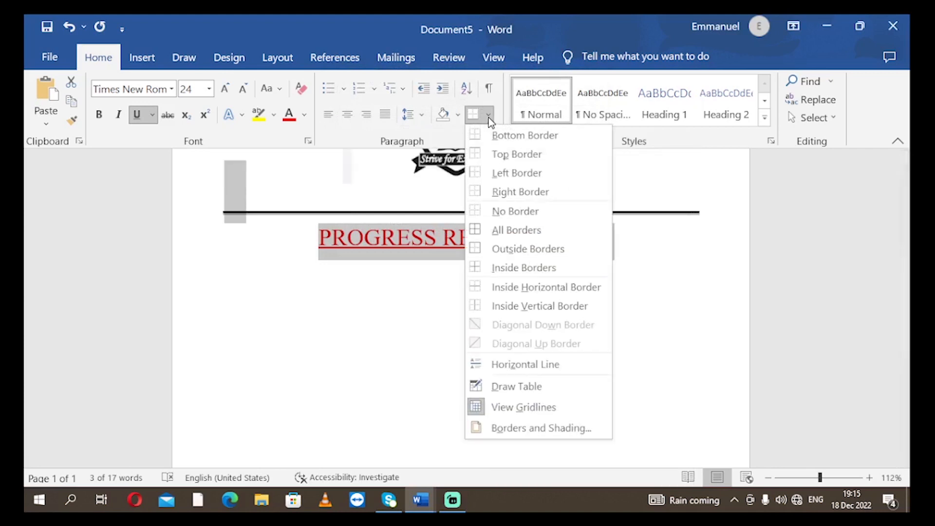
click(457, 115)
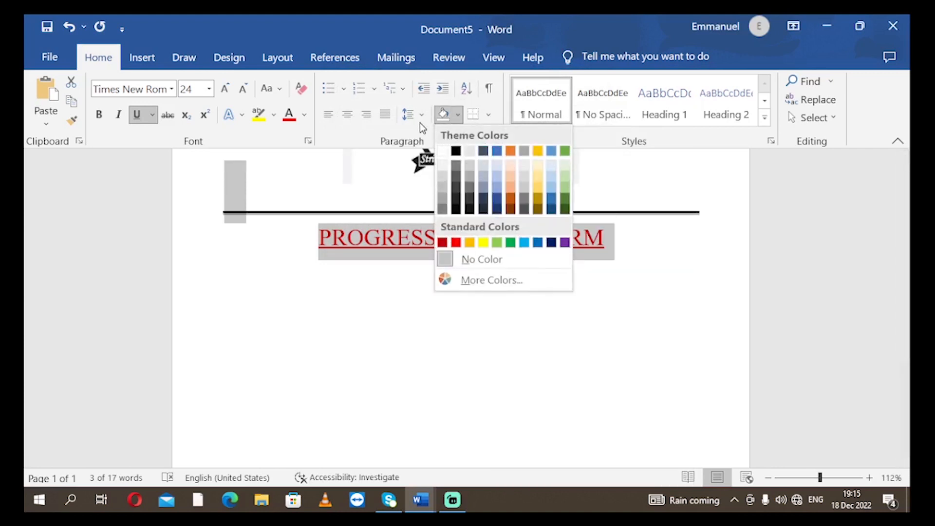
click(408, 137)
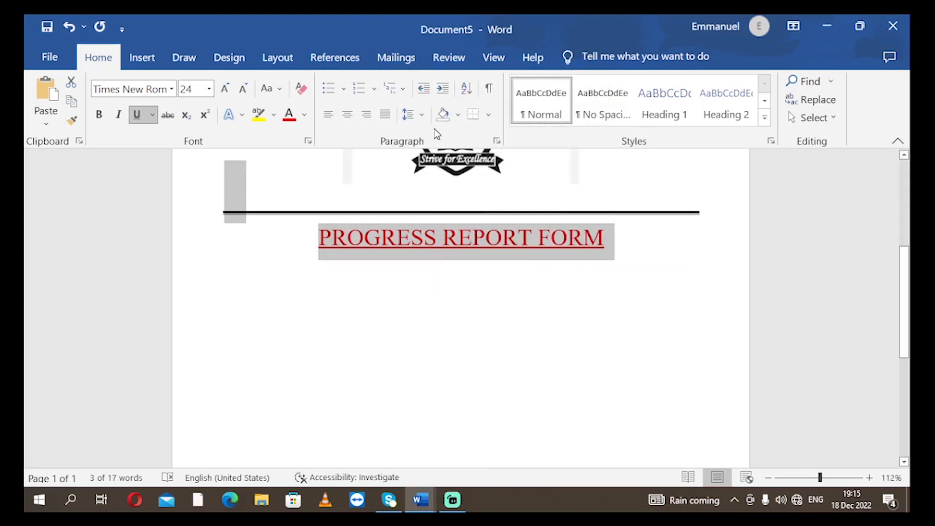
Step: Set the line spacing of the selected title and bordered paragraph to 1.0, and deselect them
click(422, 117)
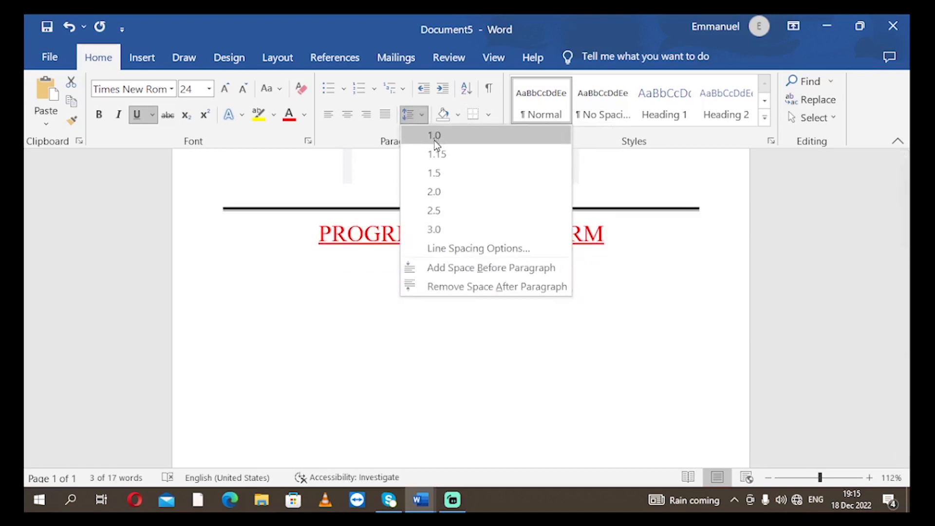
click(434, 140)
click(535, 311)
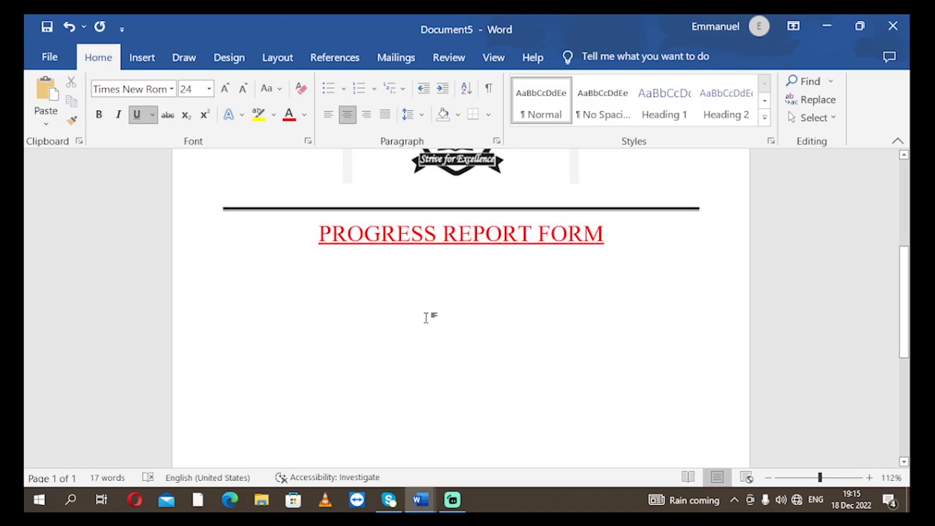
scroll(426, 318, down, 1)
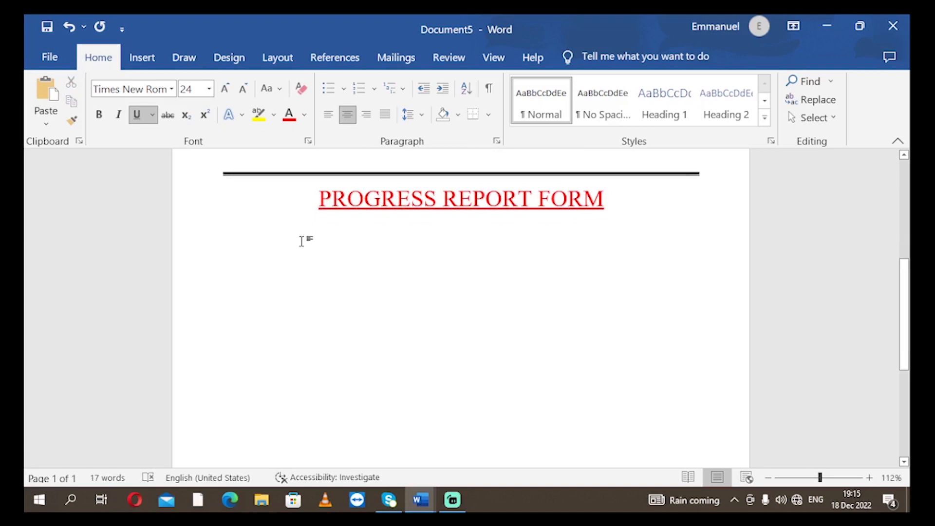
Step: Start a left-aligned line below the PROGRESS REPORT FORM title with the label PUPILS NAME followed by a dotted blank
double_click(253, 243)
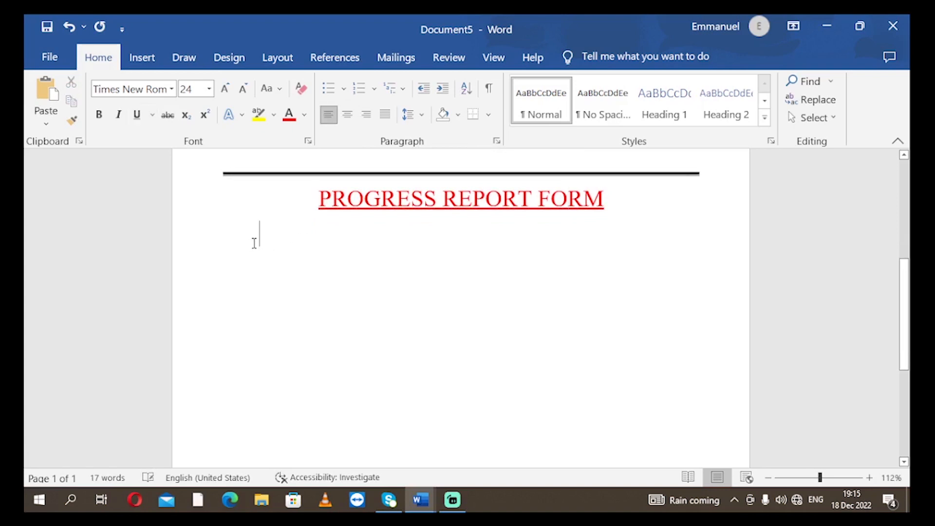
click(207, 247)
click(278, 248)
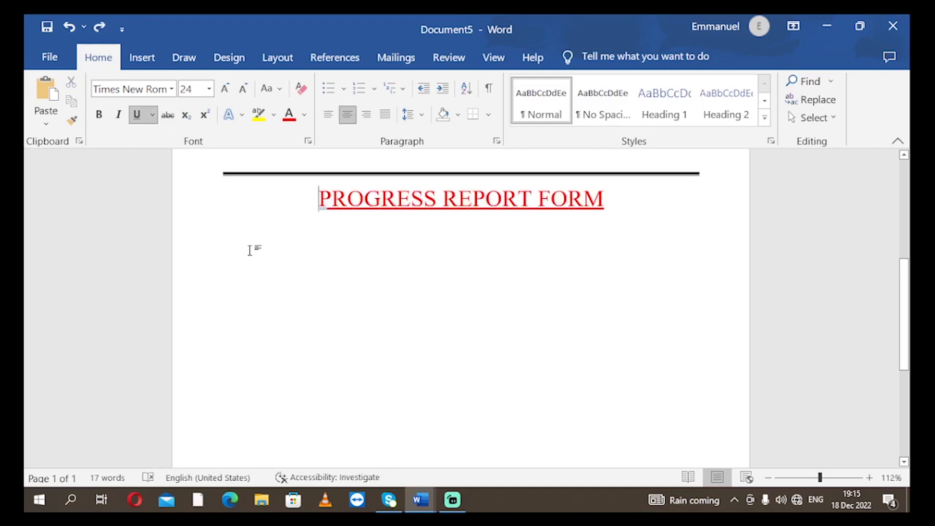
click(223, 232)
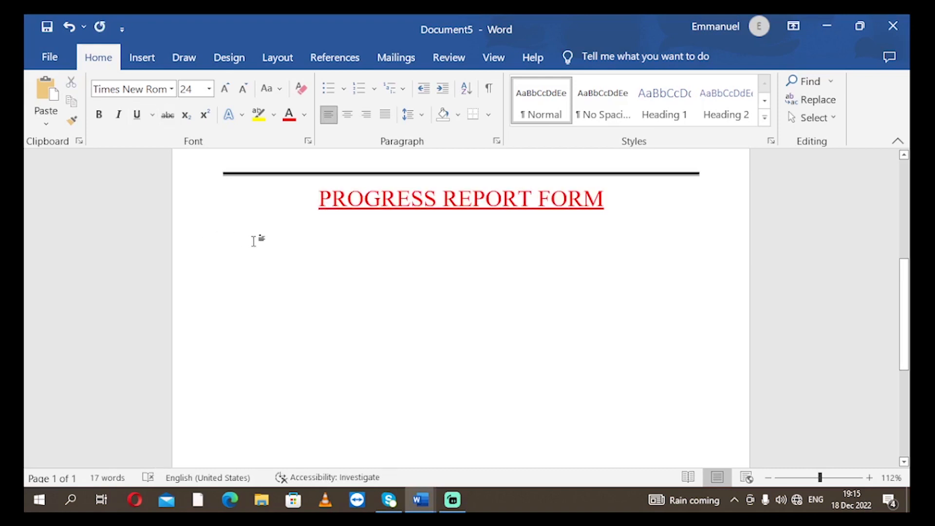
text(P)
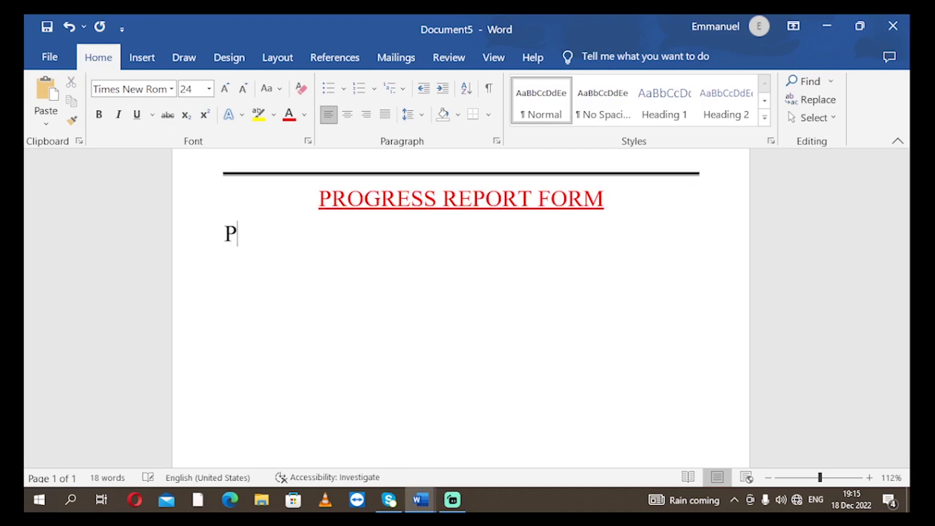
text(UPILS )
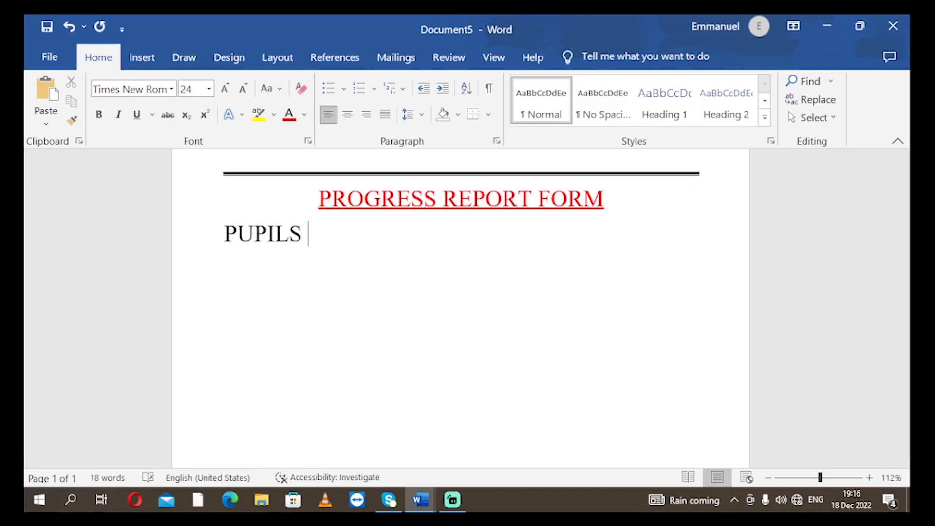
text(NAME)
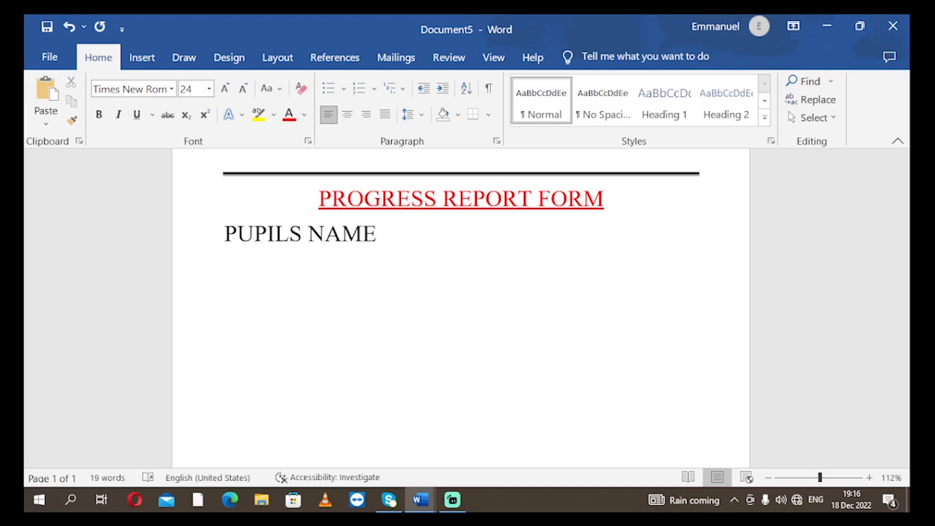
text(.....................................)
Step: Add the label CLASS on a new line under PUPILS NAME, correcting its misspelling
key(Return)
text(CLZSS)
key(BackSpace)
key(BackSpace)
key(BackSpace)
key(BackSpace)
text(LZ)
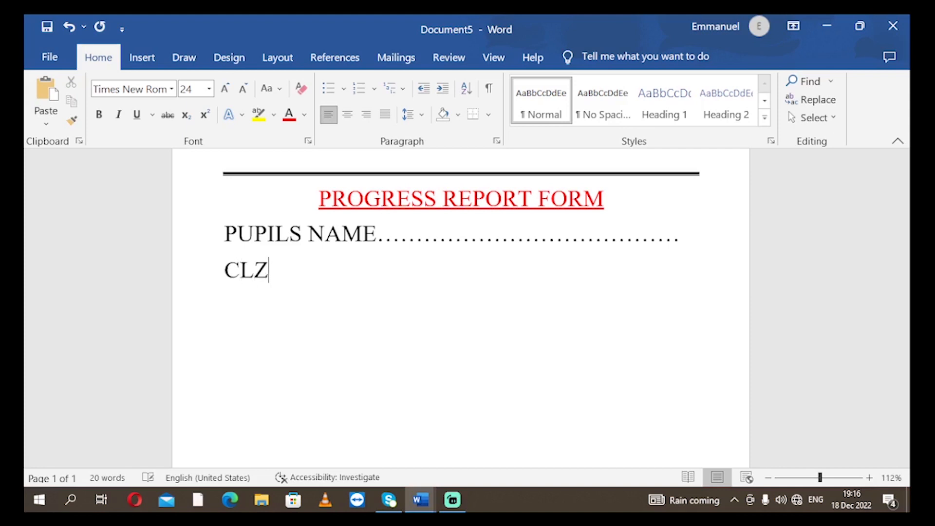
text(SS)
key(BackSpace)
key(BackSpace)
key(BackSpace)
text(ASS)
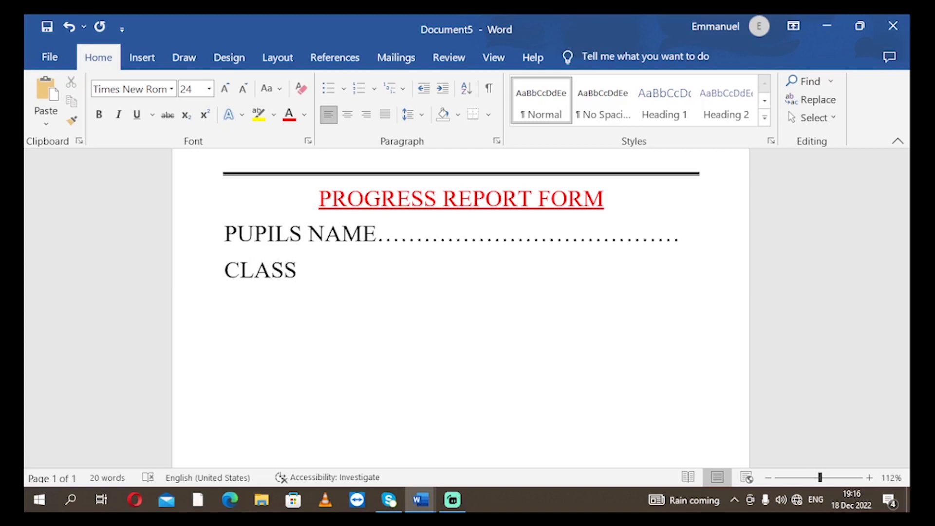
Step: Add a dotted blank after CLASS, followed by the label TERM with its own dotted blank
text(..................TEER)
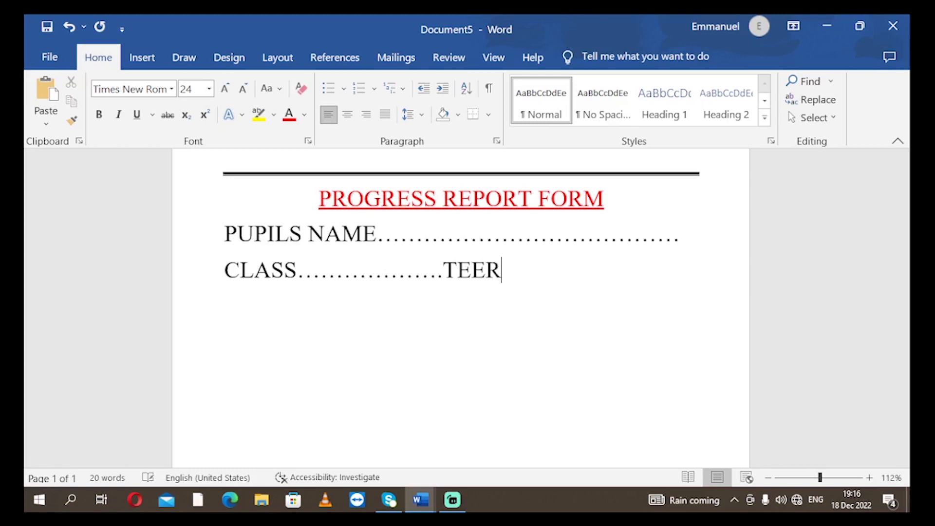
key(BackSpace)
text(R)
key(BackSpace)
key(BackSpace)
text(RM............)
Step: Continue the CLASS line with the labels DIVISION and YEAR, each followed by a dotted blank
text(DIVI)
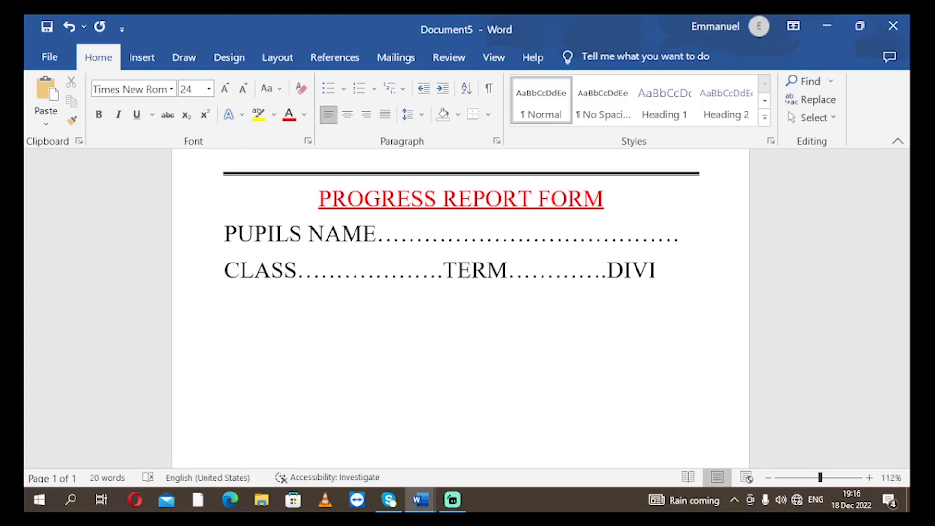
text(SION)
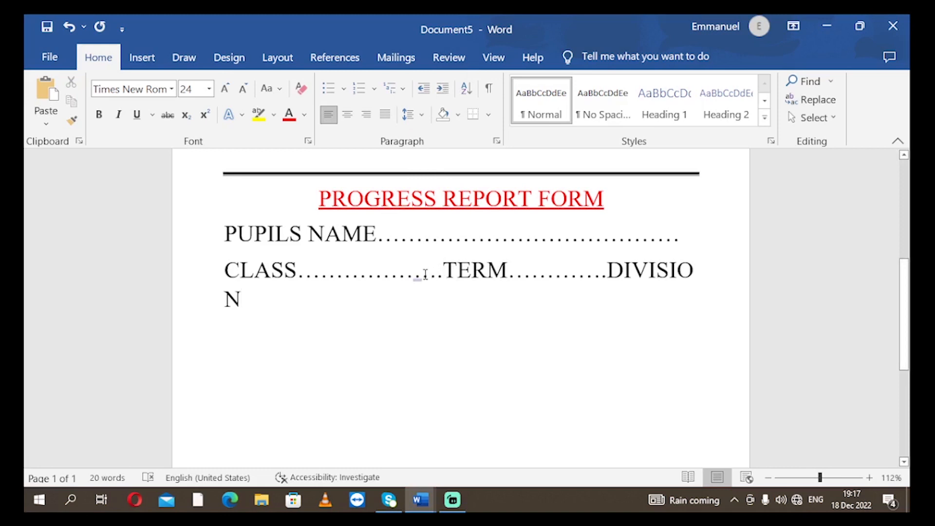
text(...........)
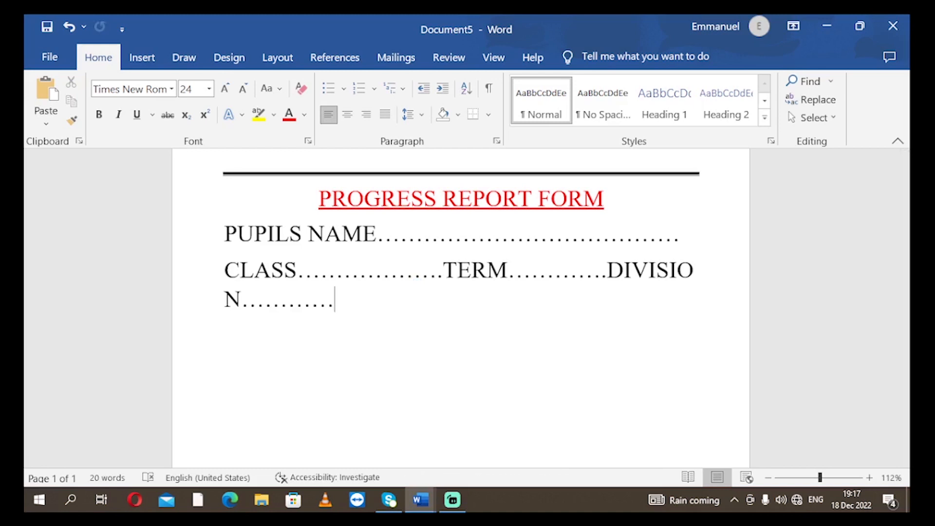
text(YEAR)
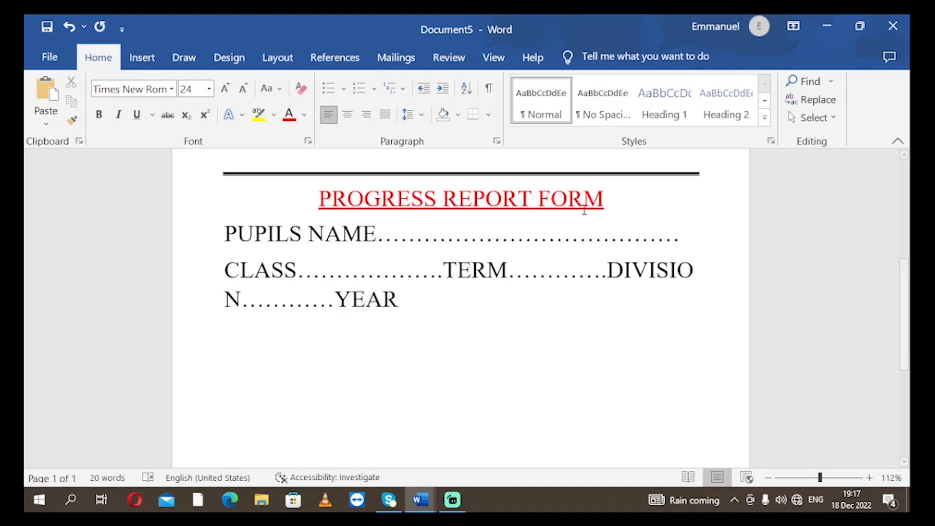
text(,)
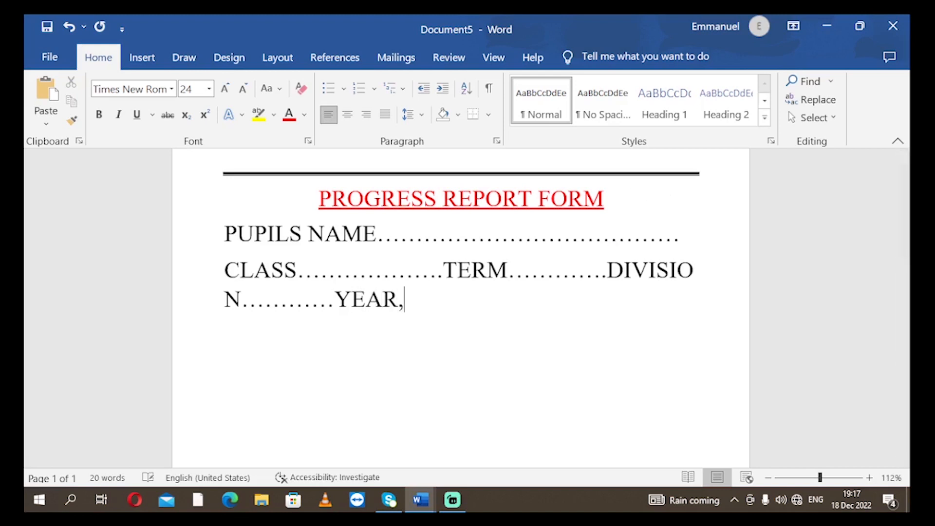
key(BackSpace)
text(....................)
Step: Reduce the PUPILS NAME and CLASS lines to 14 pt and make them bold
drag(538, 309, 208, 244)
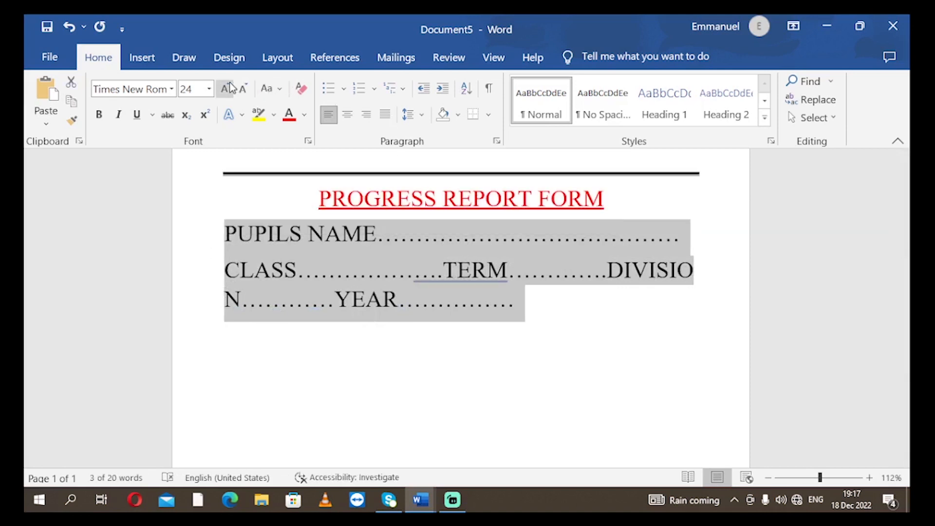
click(243, 89)
click(242, 89)
click(243, 89)
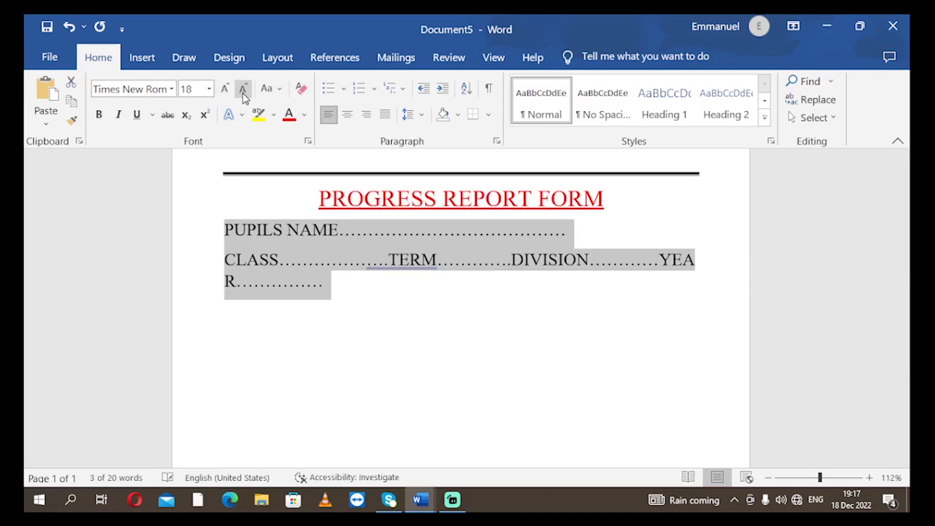
click(246, 94)
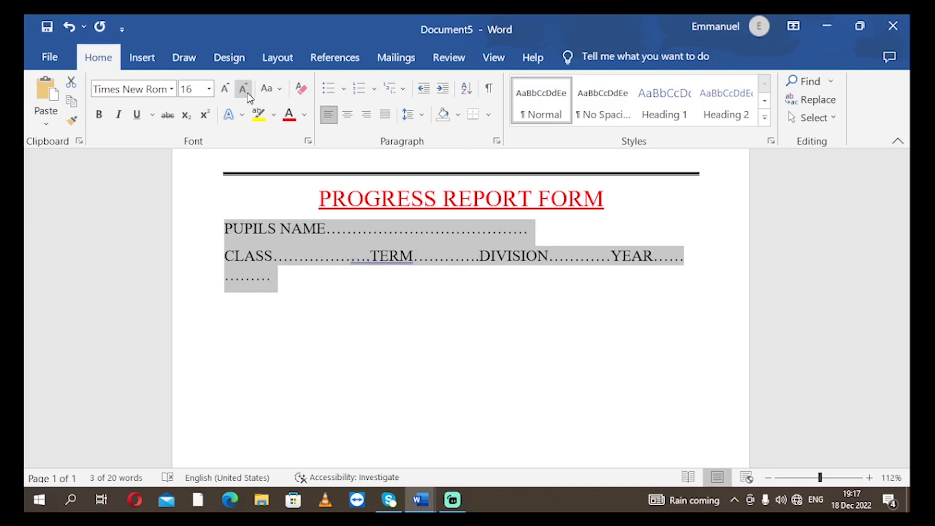
click(247, 94)
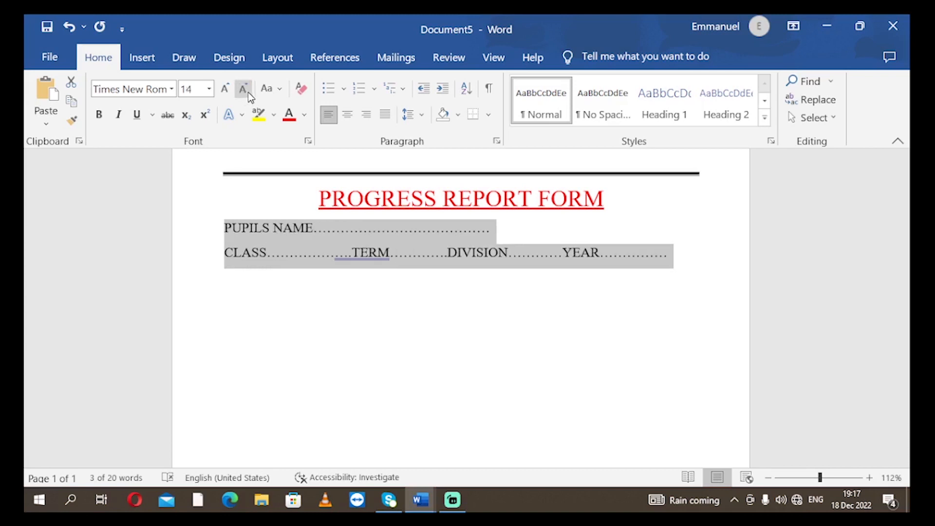
click(99, 115)
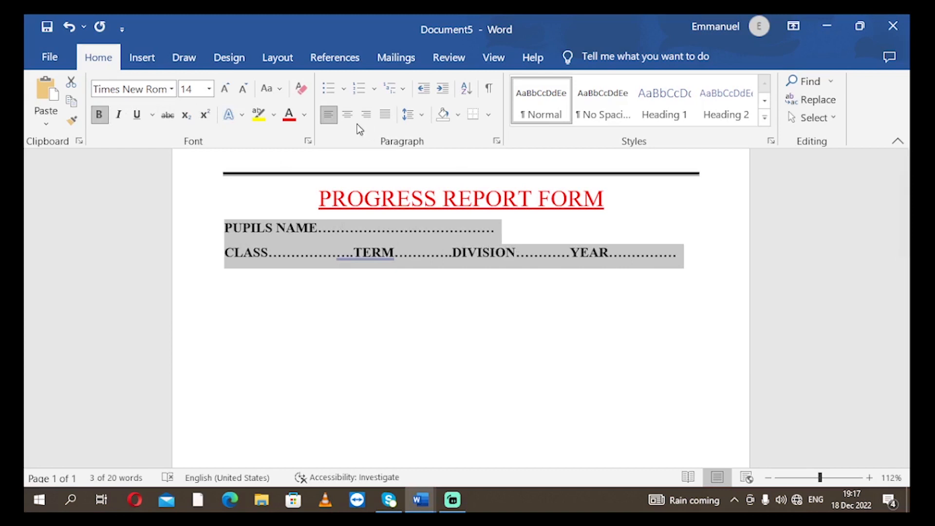
Step: Lengthen the dotted blank after PUPILS NAME with more dots until it nearly reaches the page's right margin
click(523, 230)
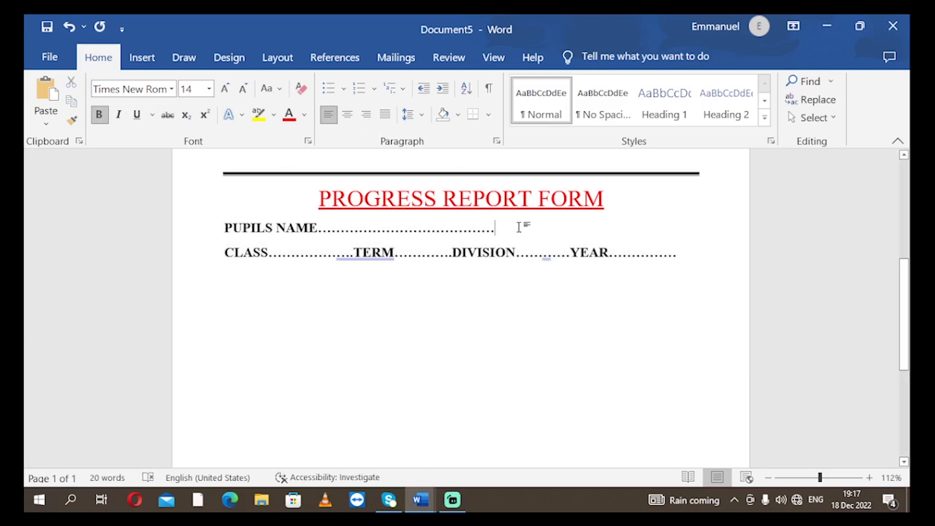
text(,,,)
key(BackSpace)
key(BackSpace)
key(BackSpace)
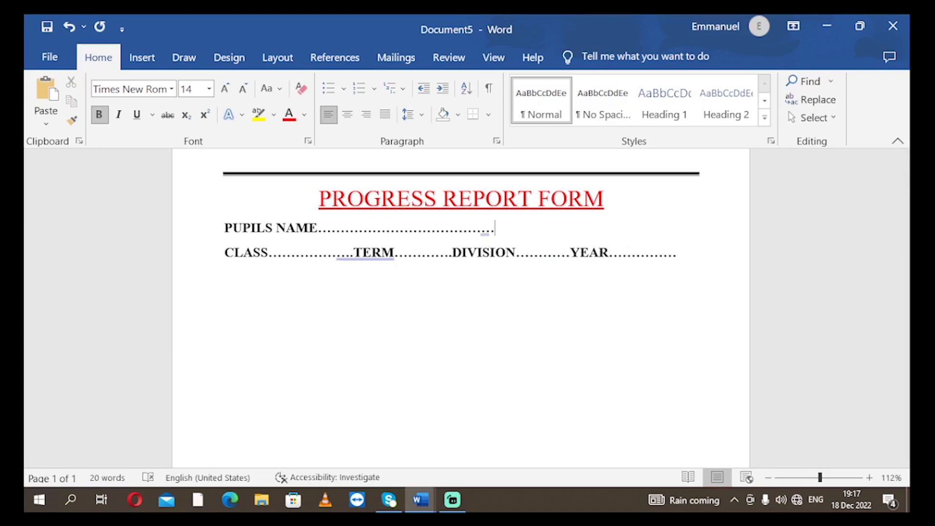
text(......................................)
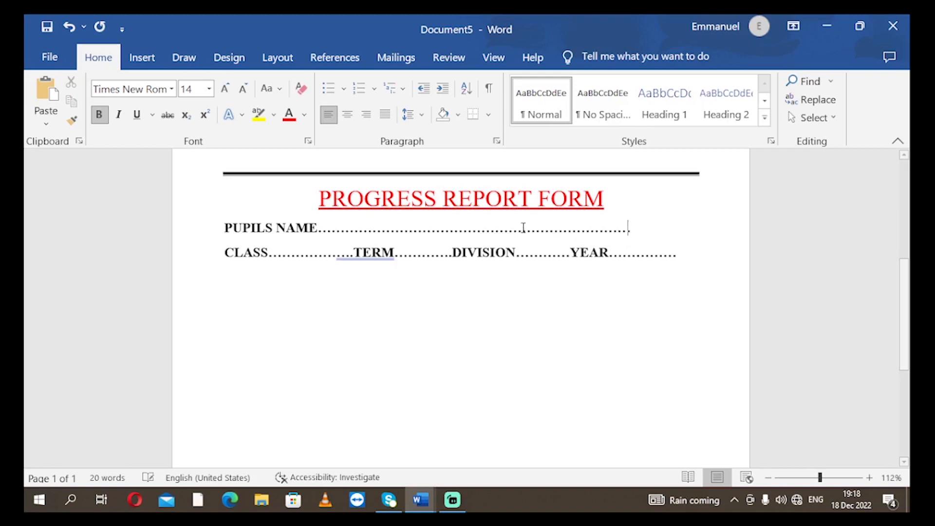
text(..........)
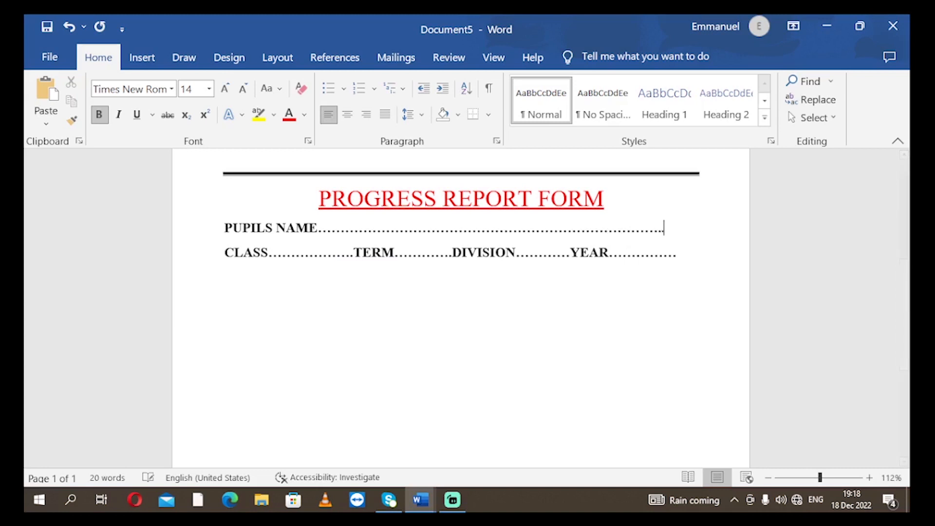
text(...)
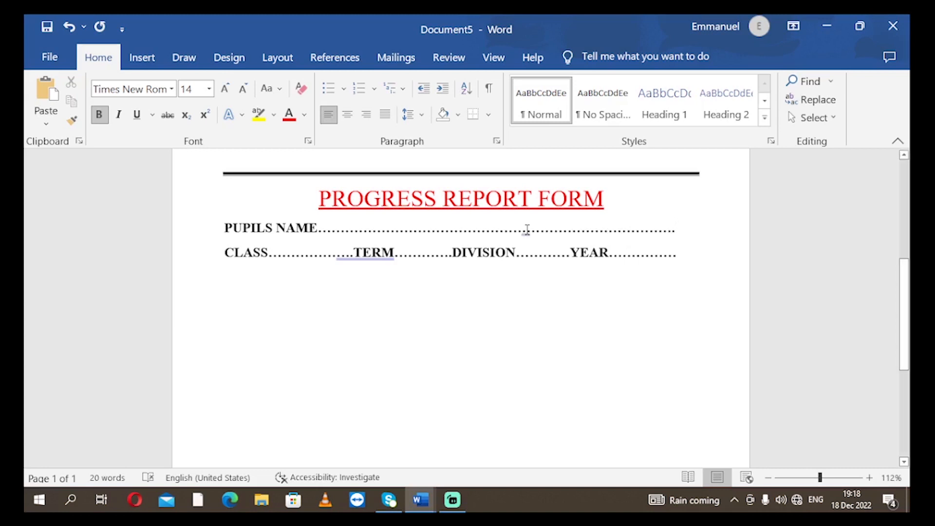
text(....)
Step: Lengthen the dotted blank after YEAR to the right margin and correct PUPILS to PUPIL'S with an apostrophe
click(681, 253)
text(........)
scroll(311, 233, down, 1)
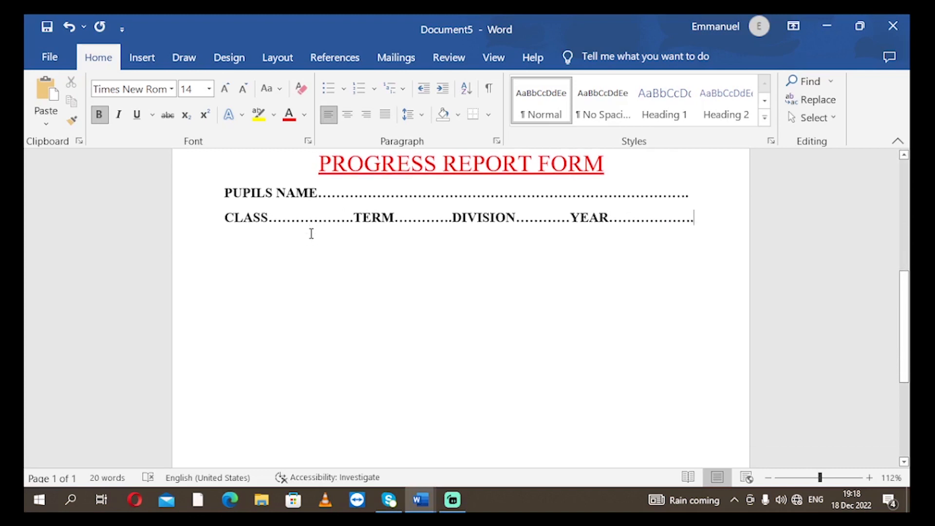
scroll(311, 234, up, 1)
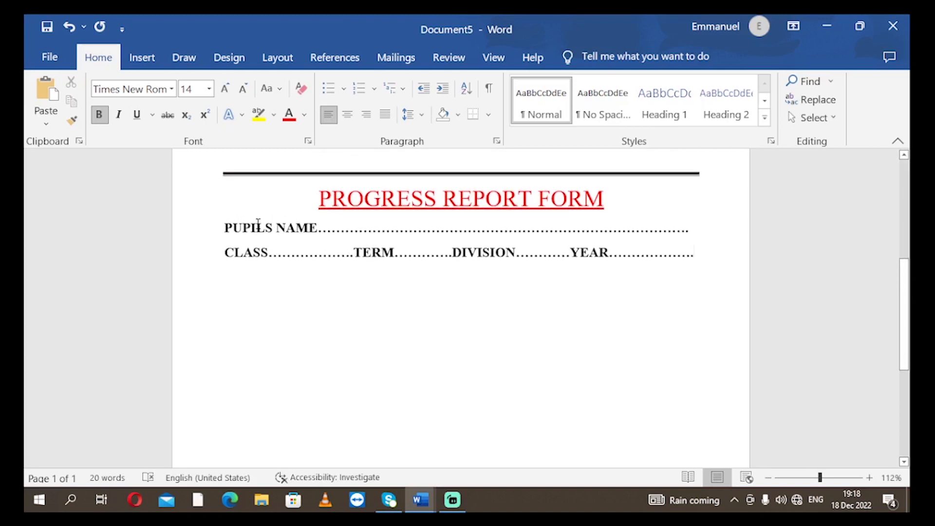
click(265, 228)
text(')
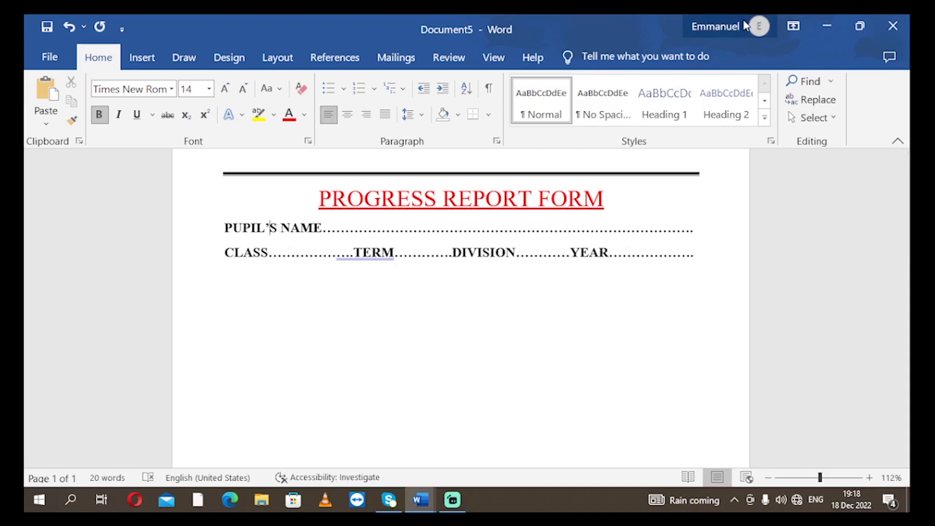
Step: Add the heading MID TERM TEST on a new line below the CLASS, TERM, DIVISION and YEAR fields
scroll(721, 40, down, 1)
scroll(344, 259, down, 1)
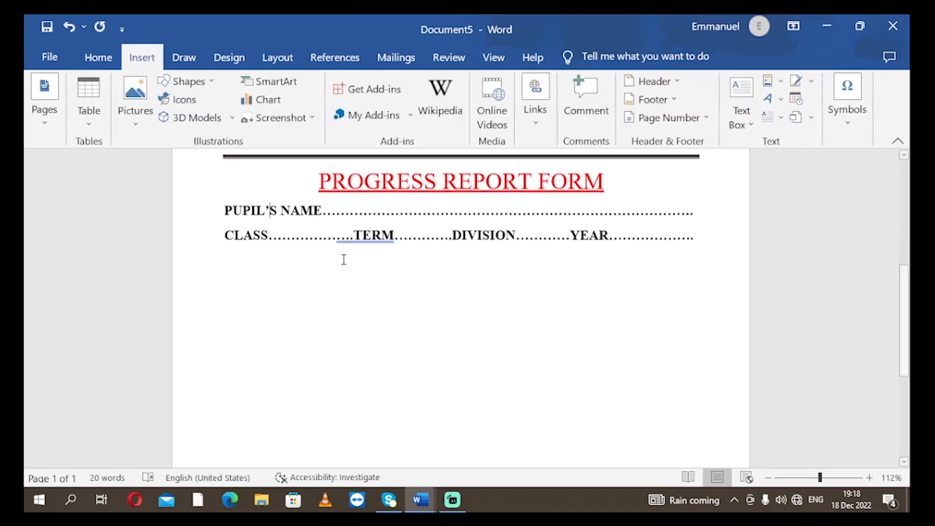
scroll(344, 259, up, 3)
scroll(348, 260, down, 2)
scroll(348, 261, down, 2)
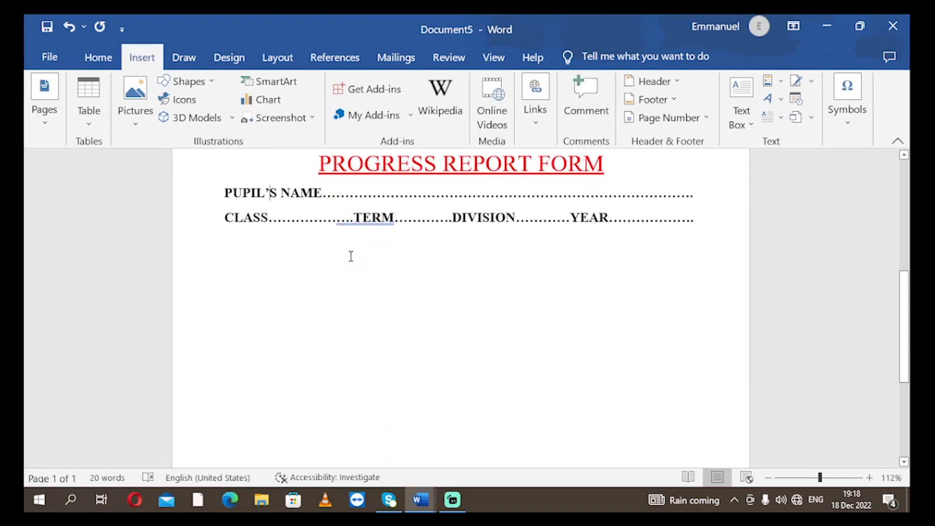
click(342, 267)
click(284, 251)
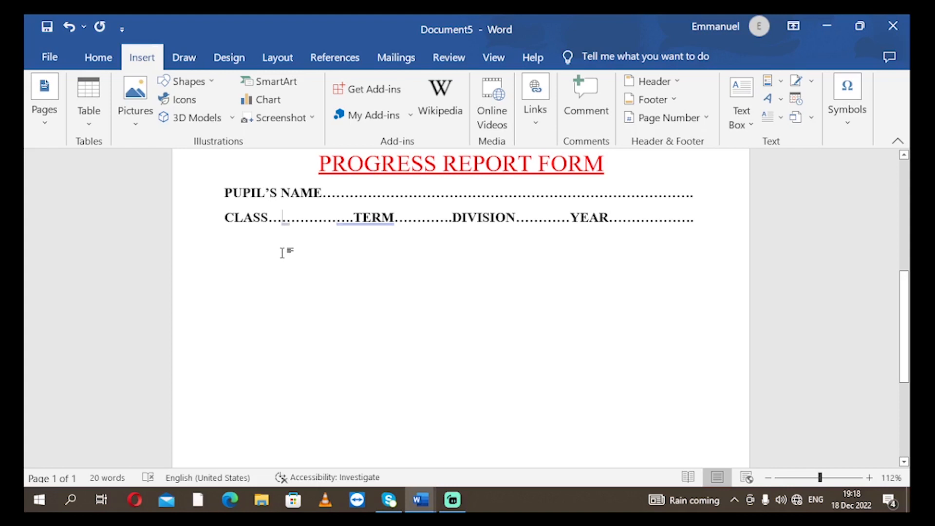
click(703, 219)
key(Return)
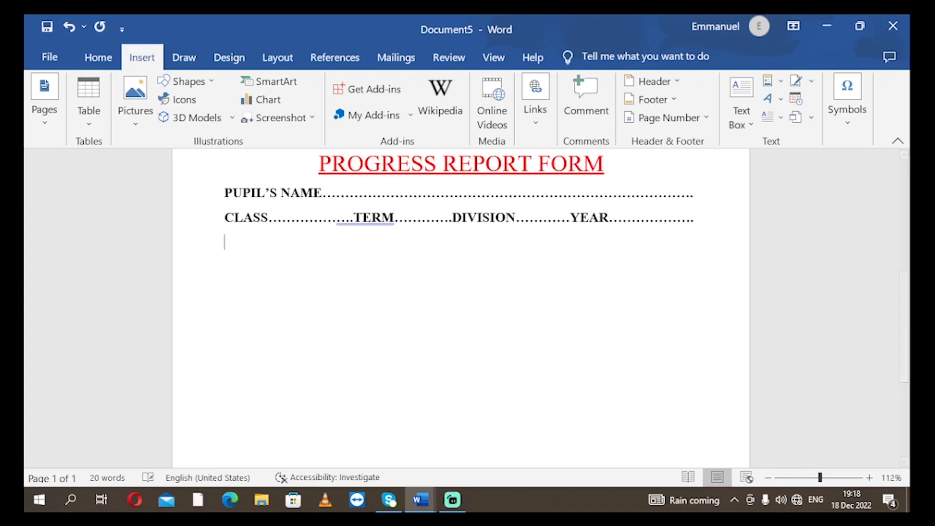
text(MID TERM )
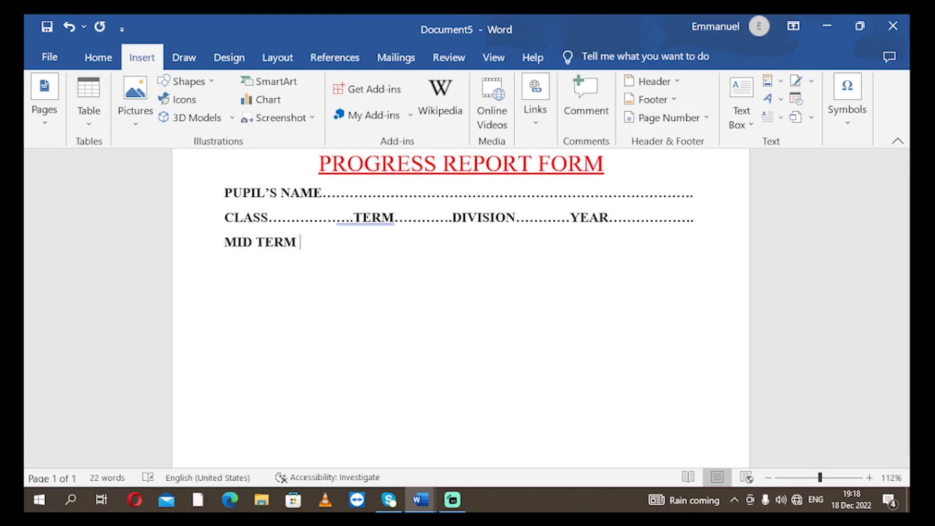
text(TEST)
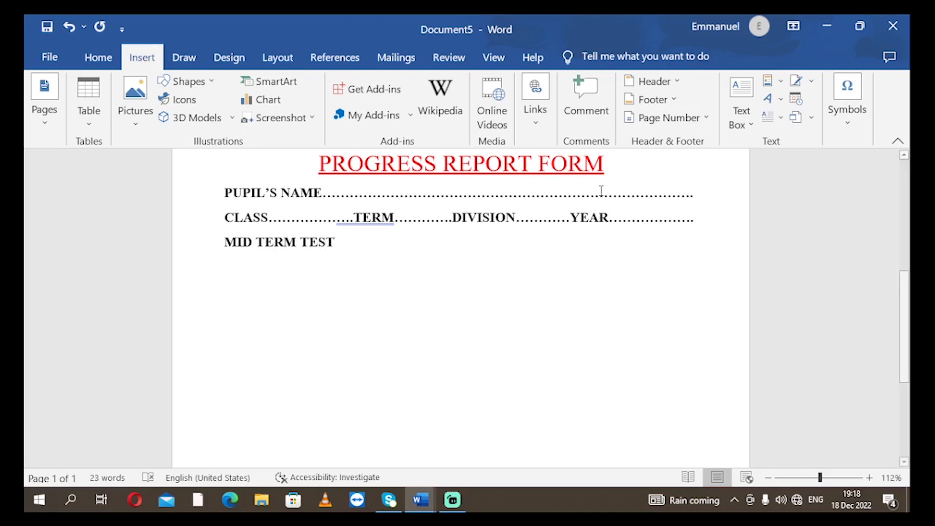
click(85, 60)
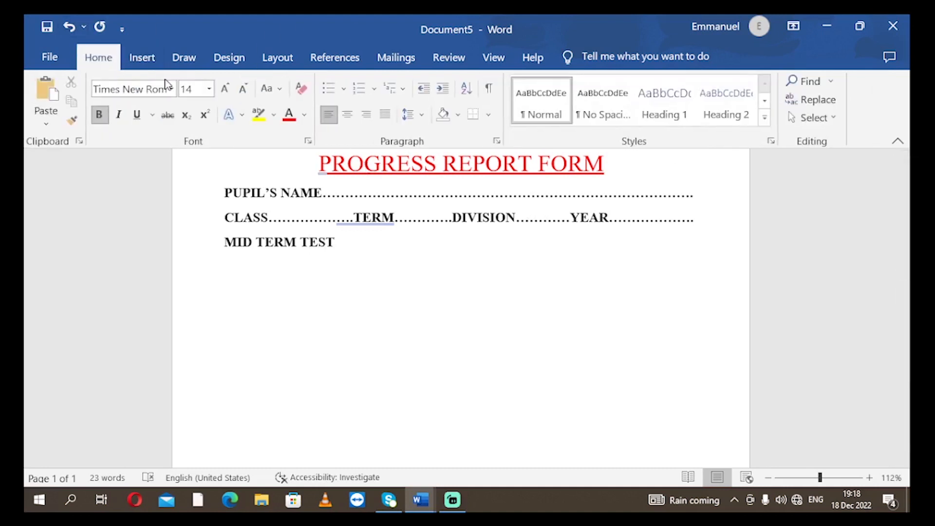
Step: Center the MID TERM TEST heading and change its font color to red
click(348, 116)
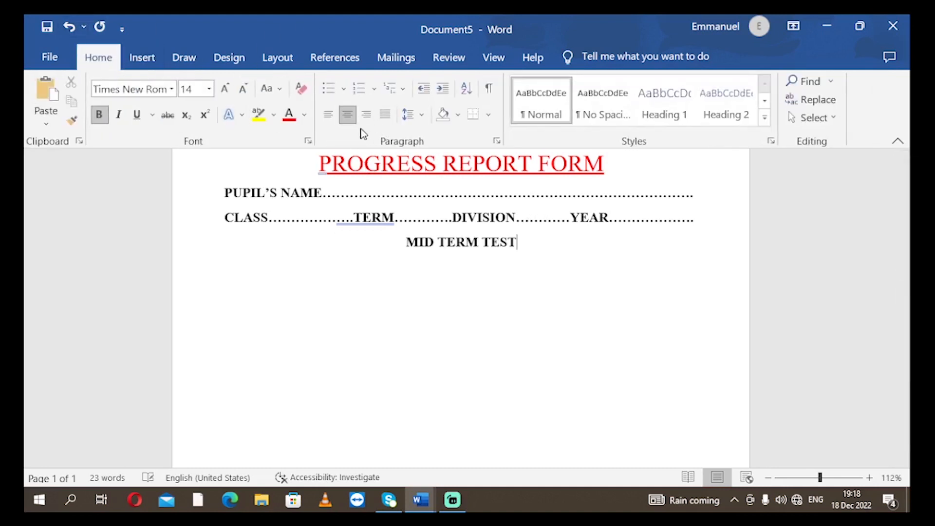
drag(532, 244, 355, 221)
drag(533, 248, 376, 248)
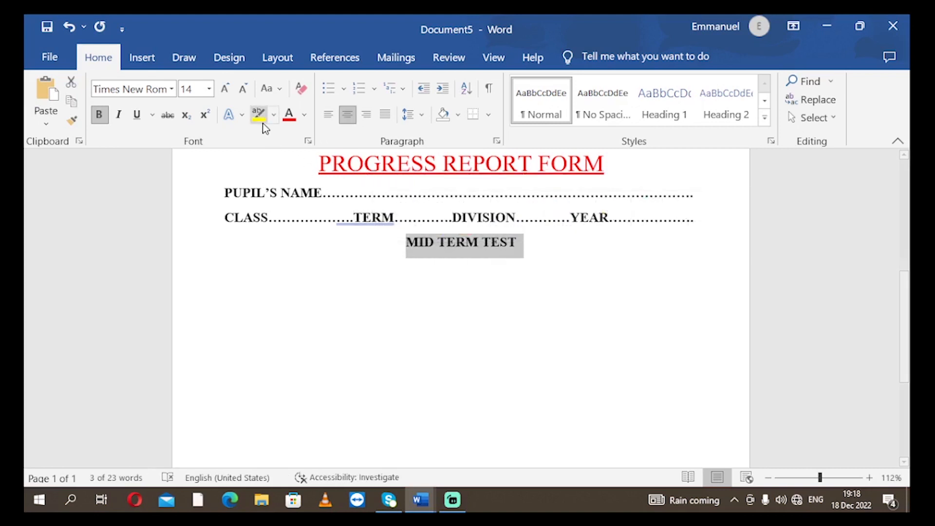
click(291, 116)
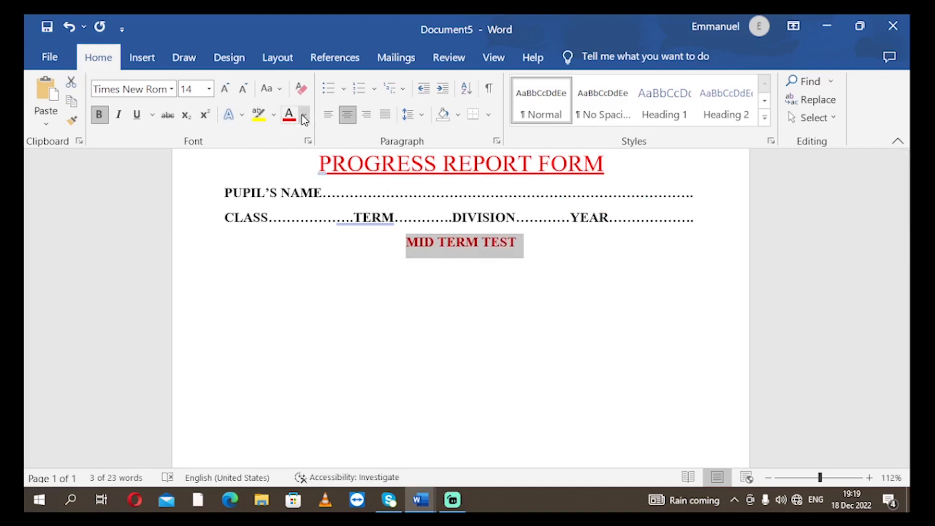
click(540, 278)
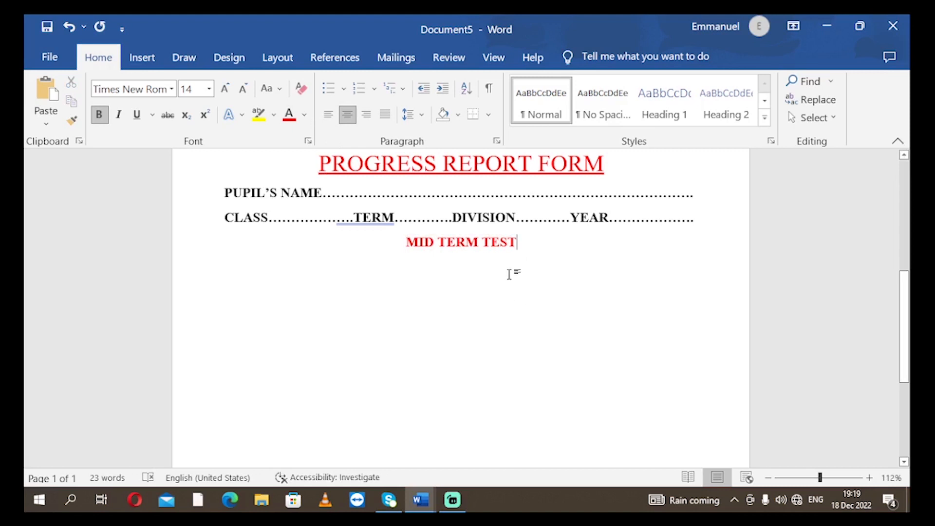
Step: Insert a table with 6 columns and 5 rows below the MID TERM TEST heading
click(135, 62)
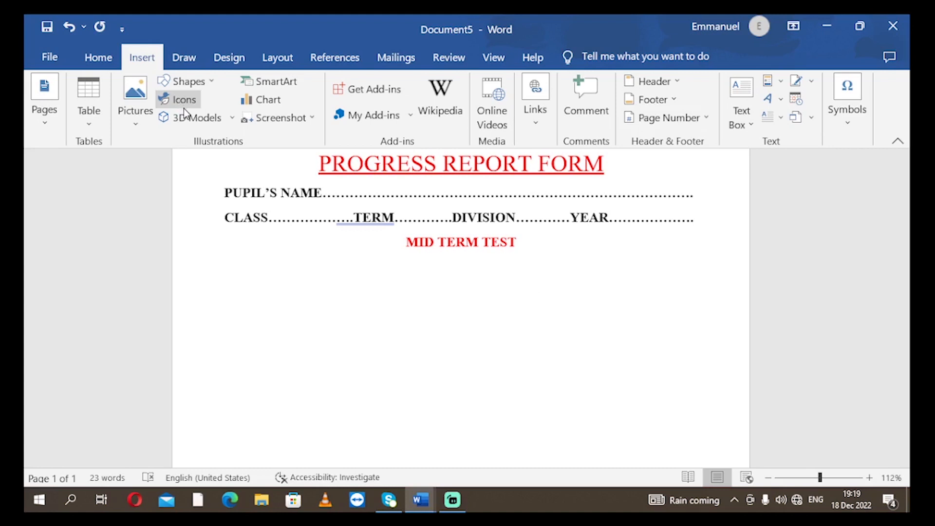
click(88, 113)
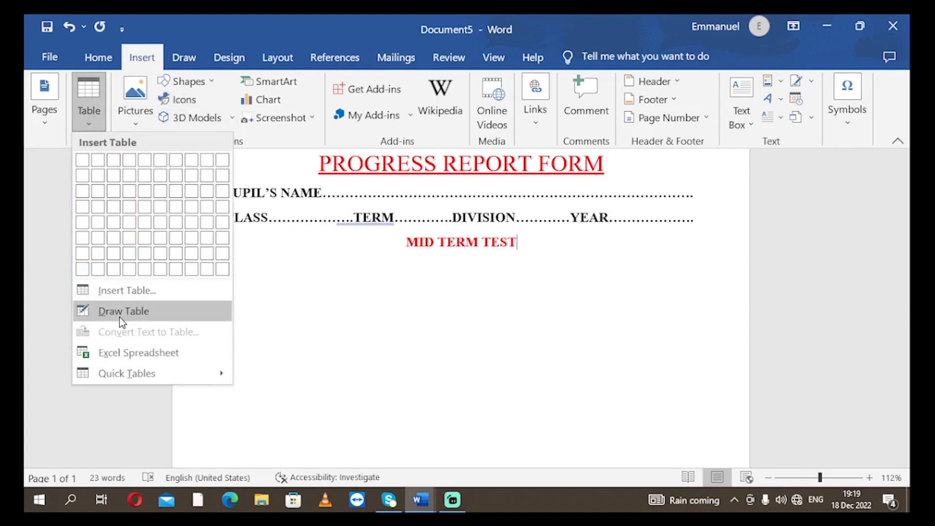
click(129, 291)
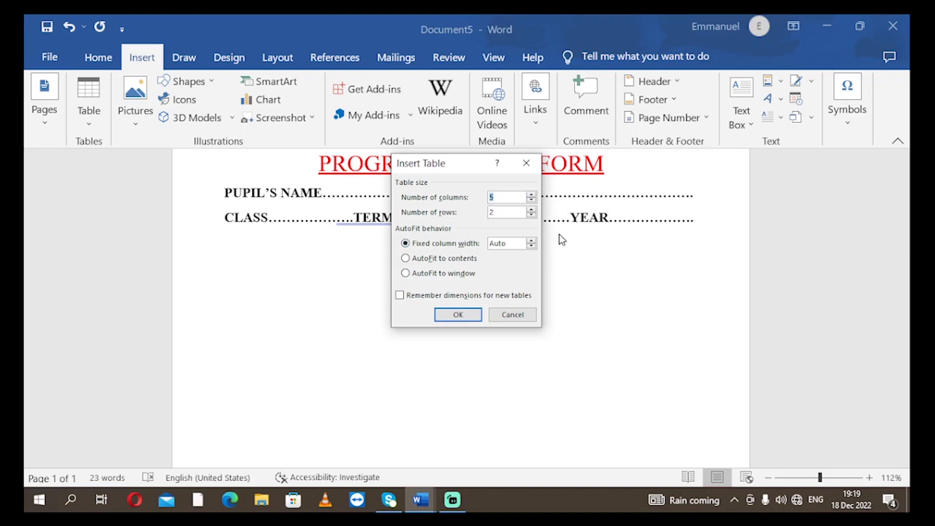
text(6)
click(500, 215)
key(BackSpace)
text(5)
click(458, 315)
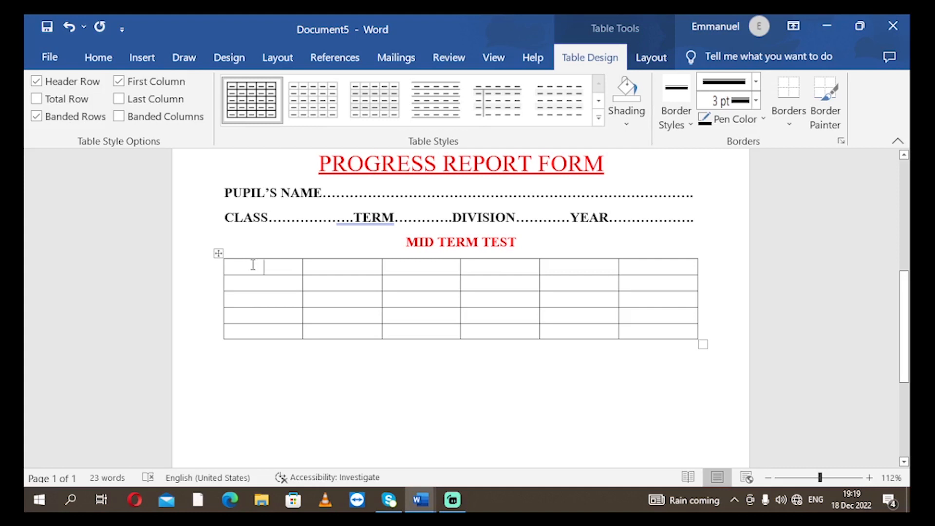
Step: Enter SUBJECT and MARK SCORED as the headers of the table's first two columns
text(SUB)
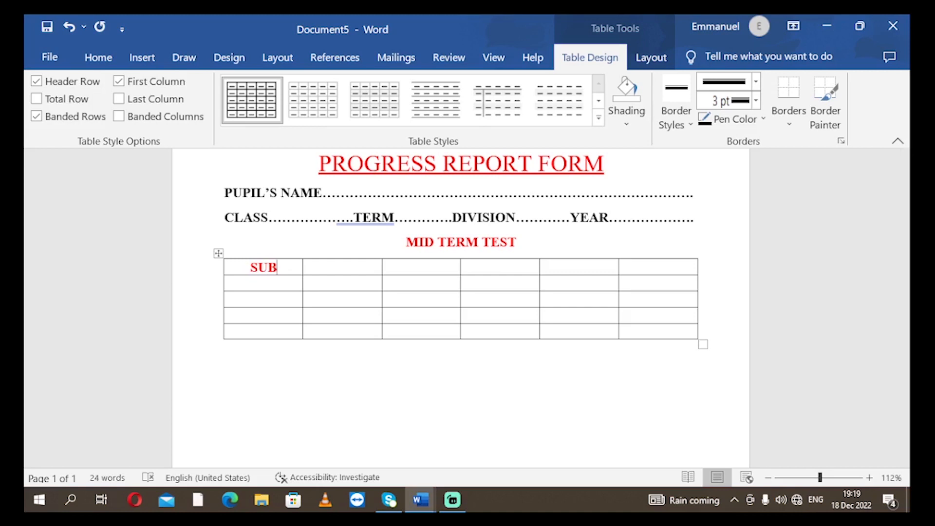
text(JECT)
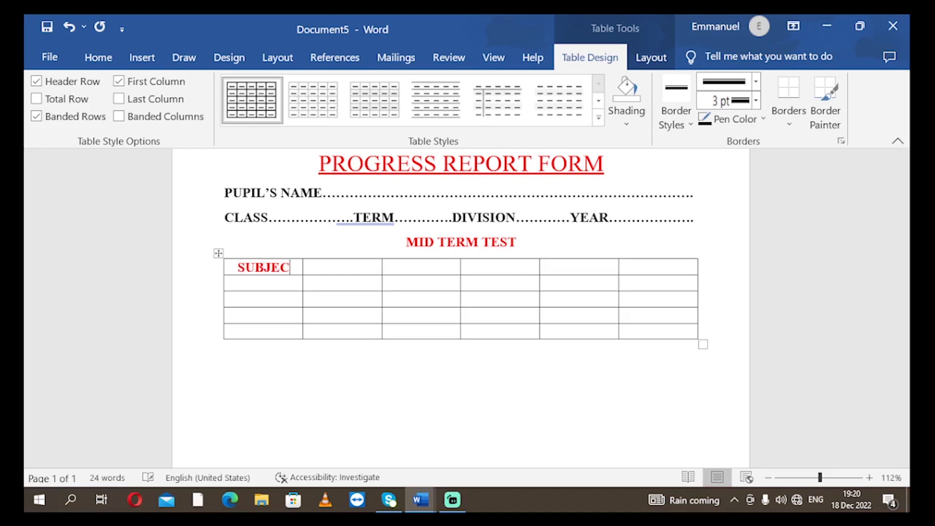
click(326, 267)
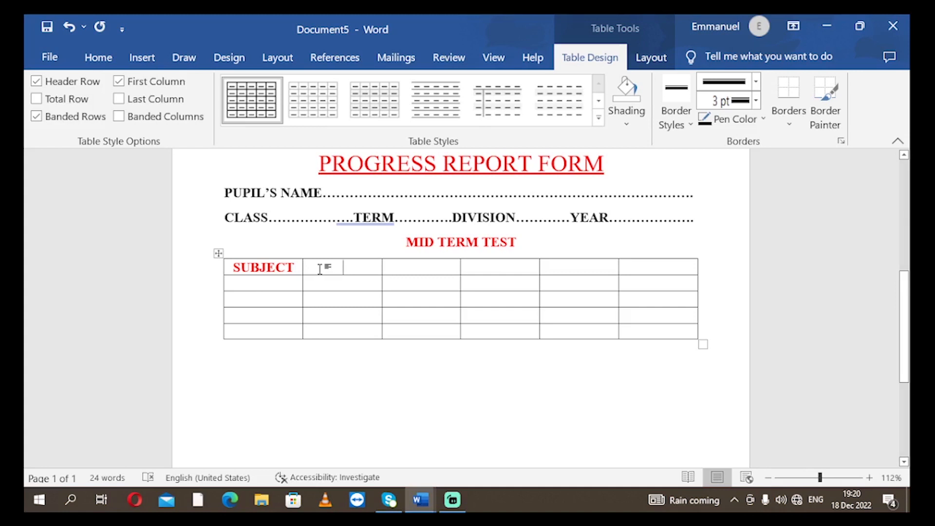
text(MAR)
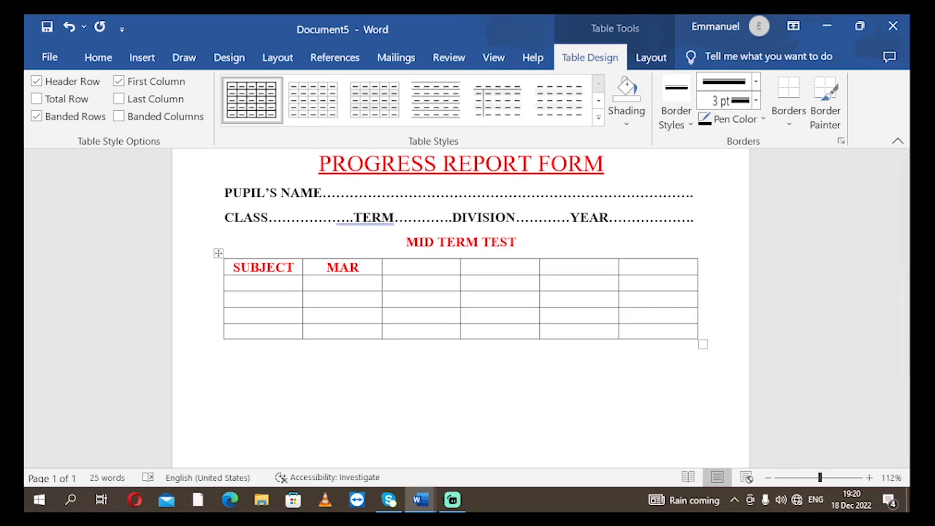
text(K SCORED)
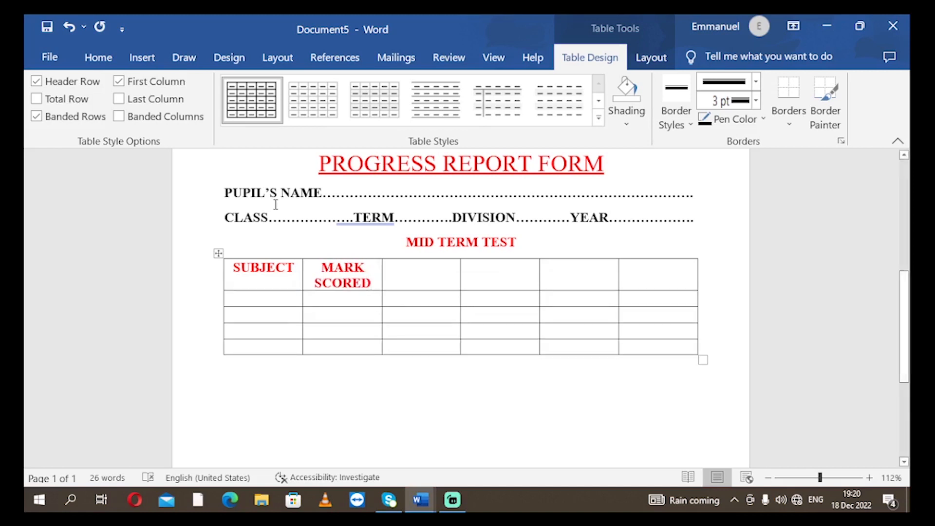
Step: Enter OUT OF 100% and AGG. as the headers of the table's third and fourth columns
click(405, 285)
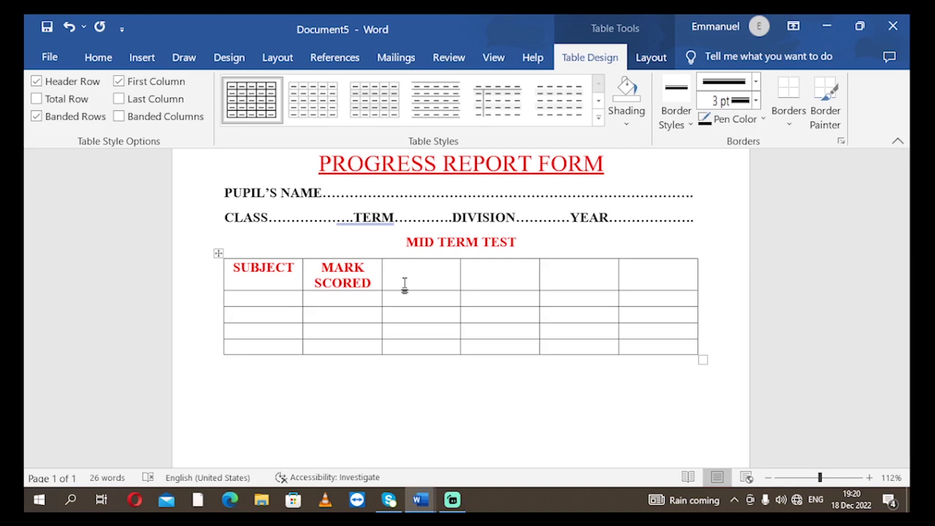
text(OUT OF 1)
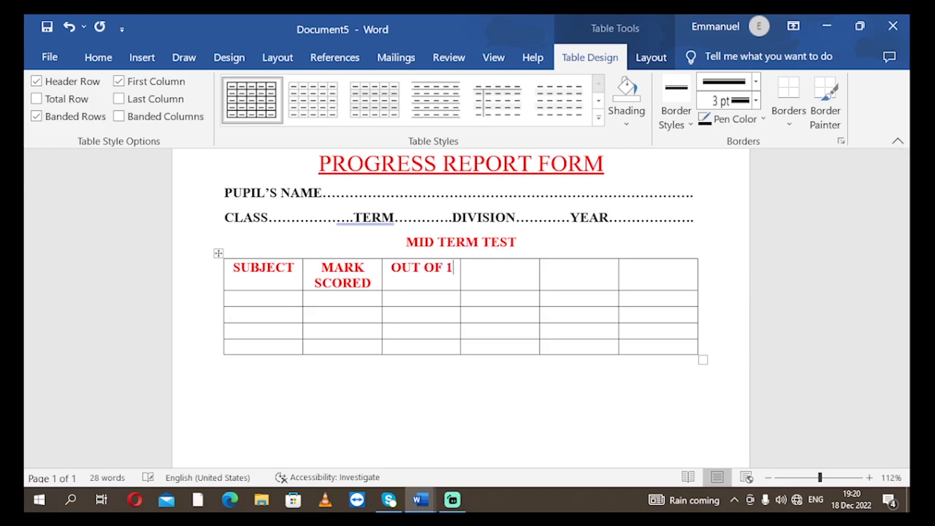
text(00)
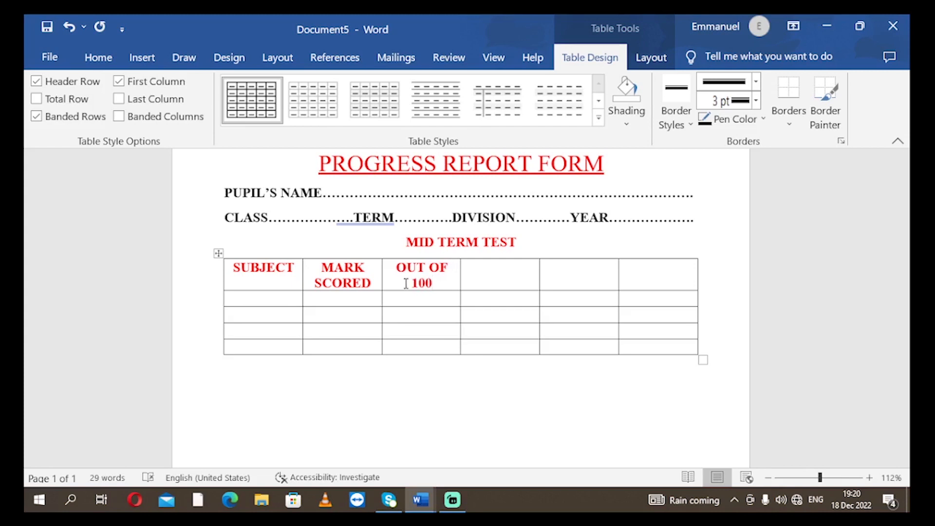
text(%)
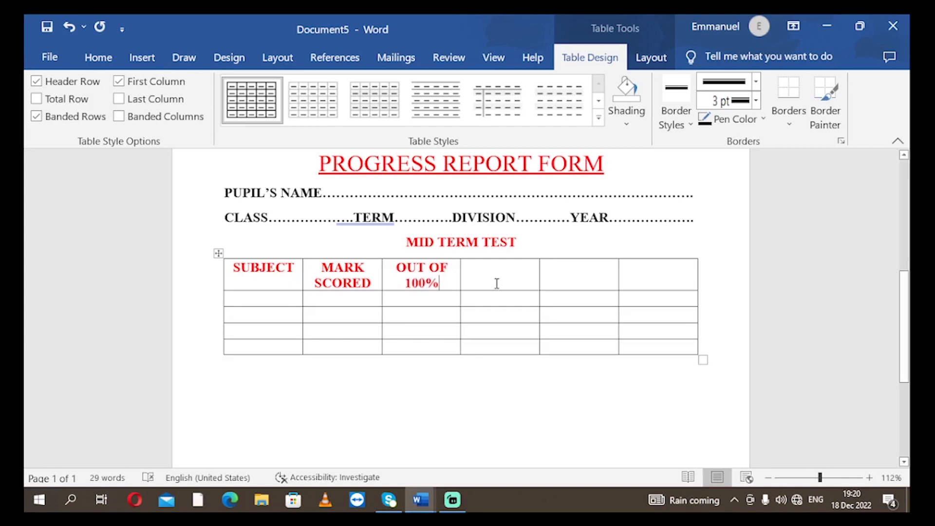
click(496, 269)
text(A)
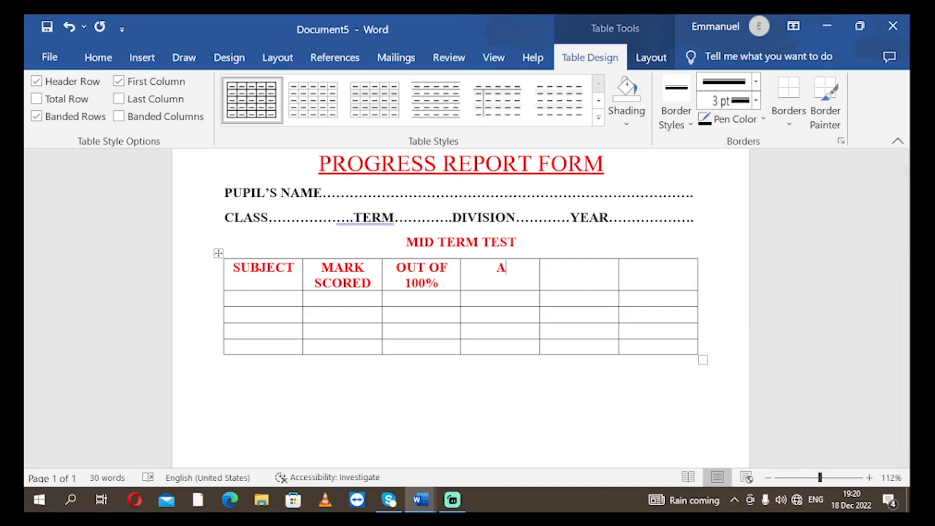
text(GR)
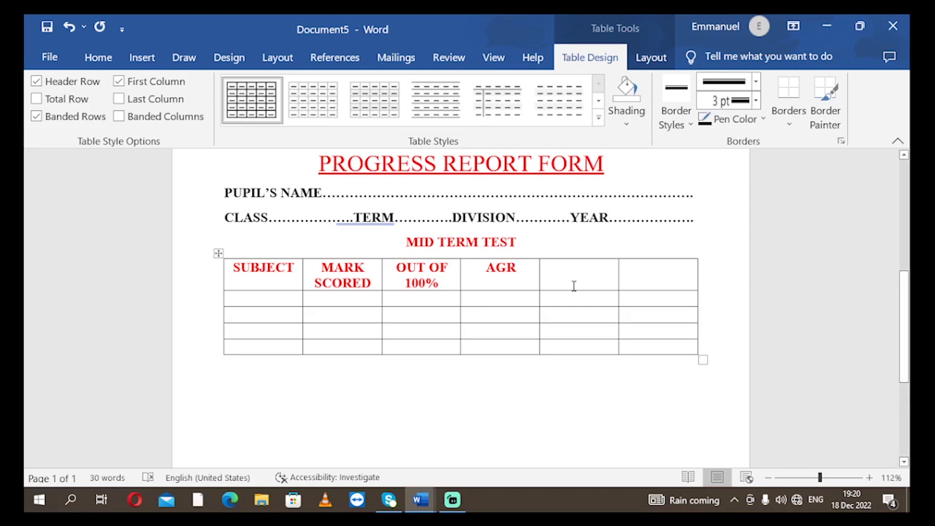
key(BackSpace)
text(G)
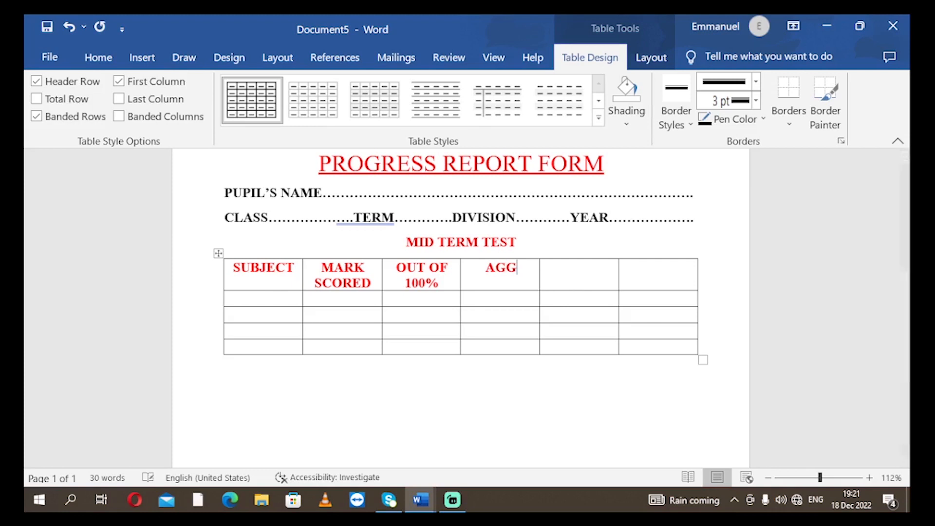
text(.)
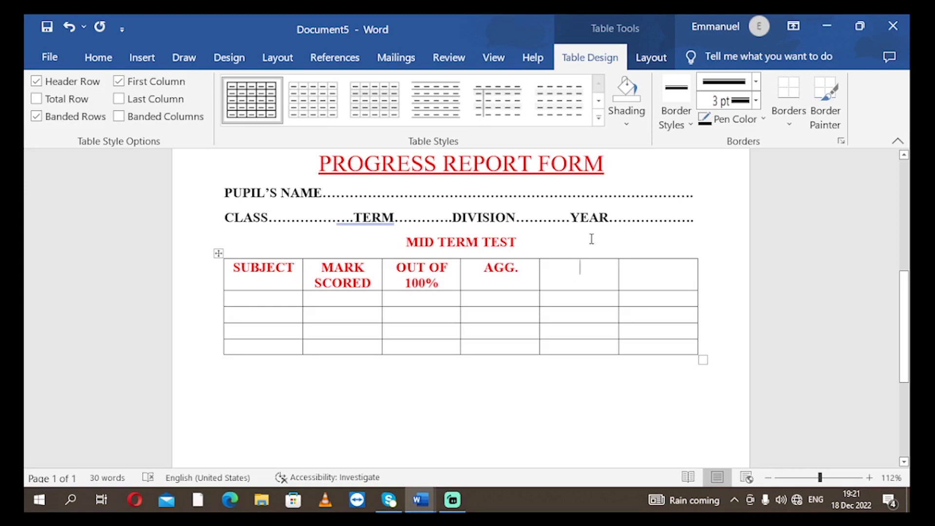
Step: Enter REMARKS and INITIALS as the headers of the table's last two columns
text(REMAR)
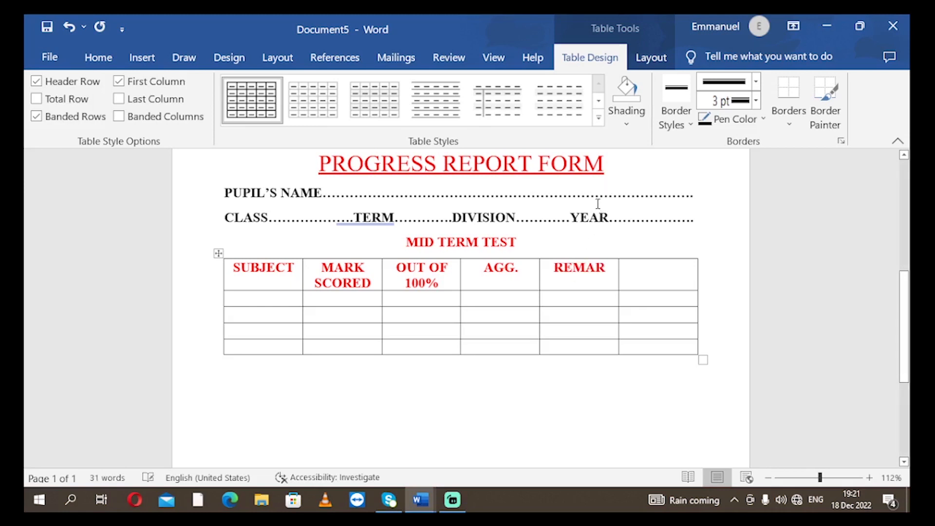
text(KD)
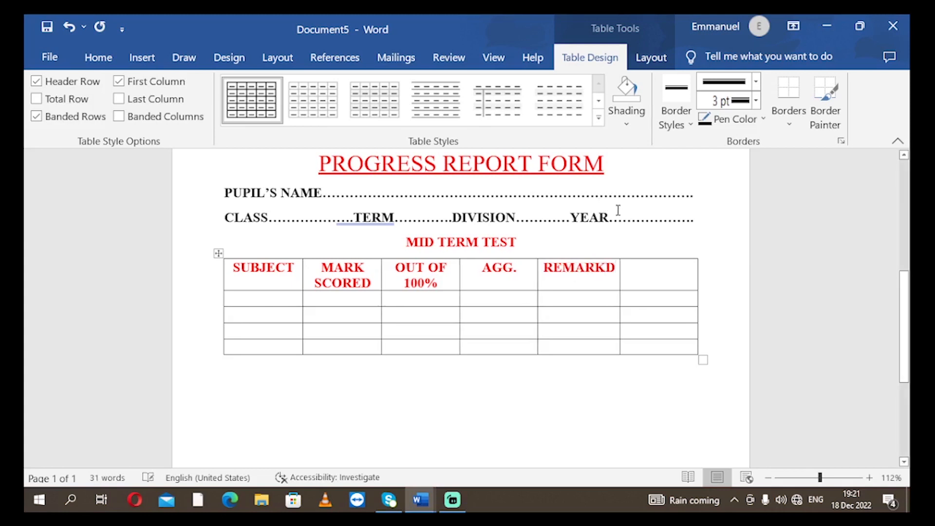
key(BackSpace)
text(S)
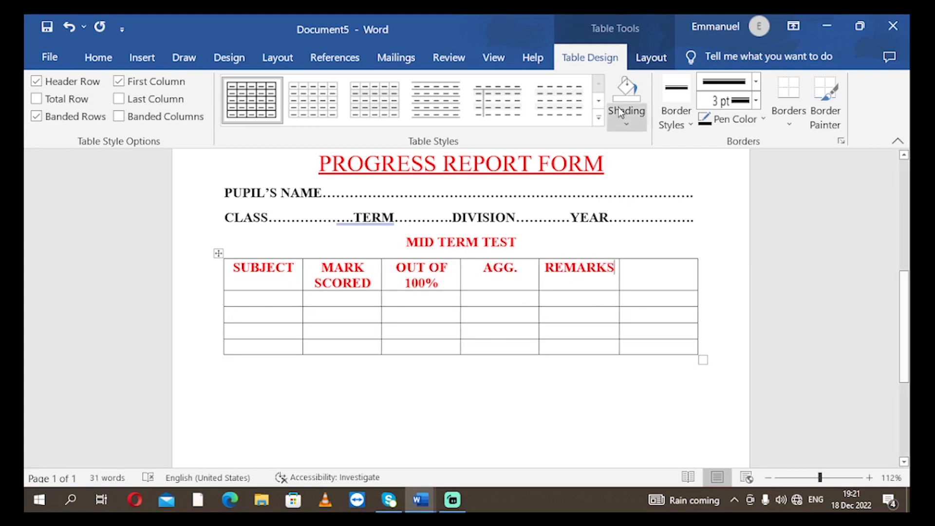
click(632, 271)
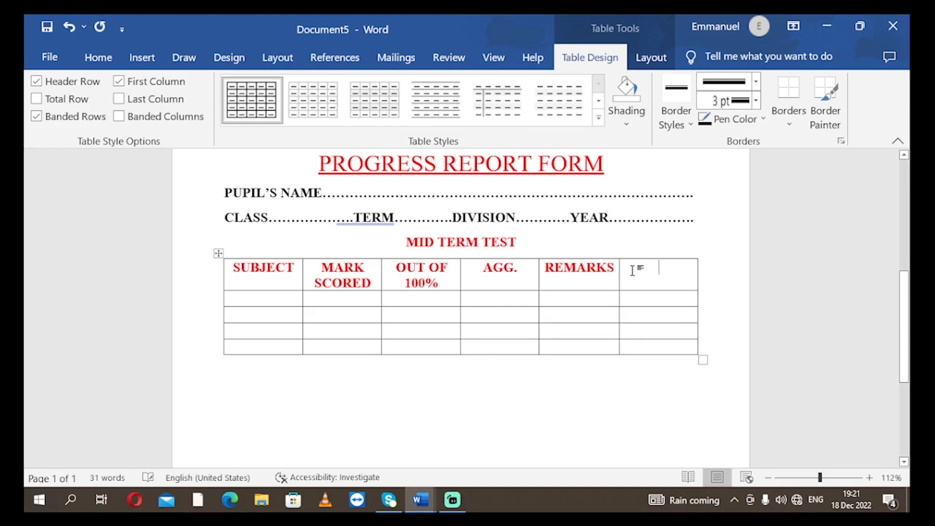
text(INI)
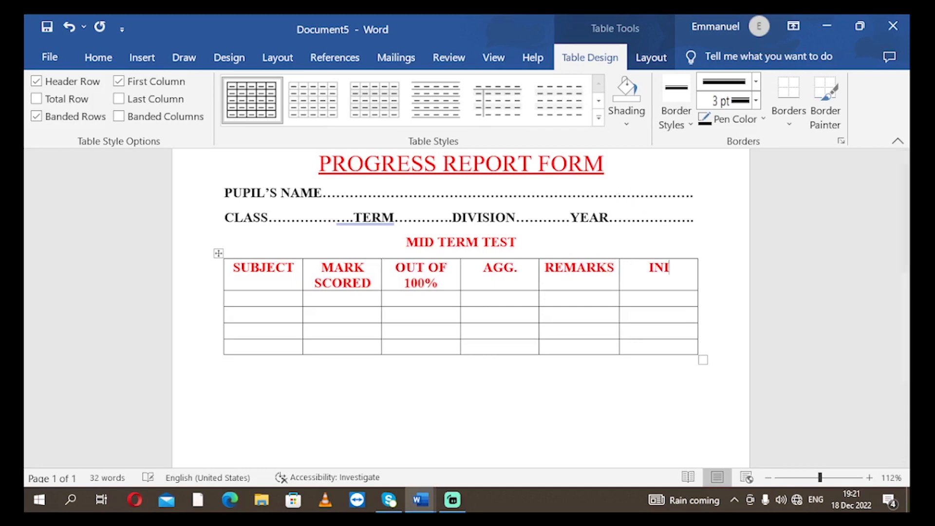
text(TIA)
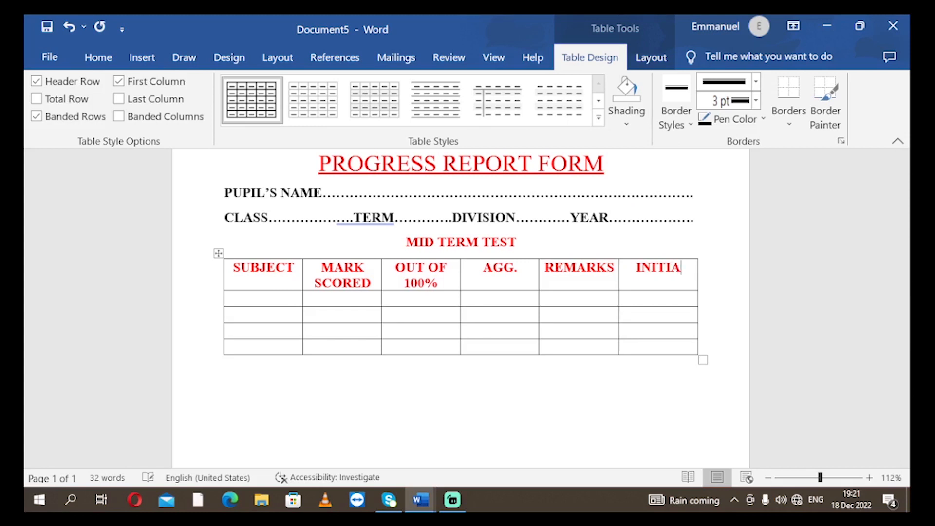
text(LS)
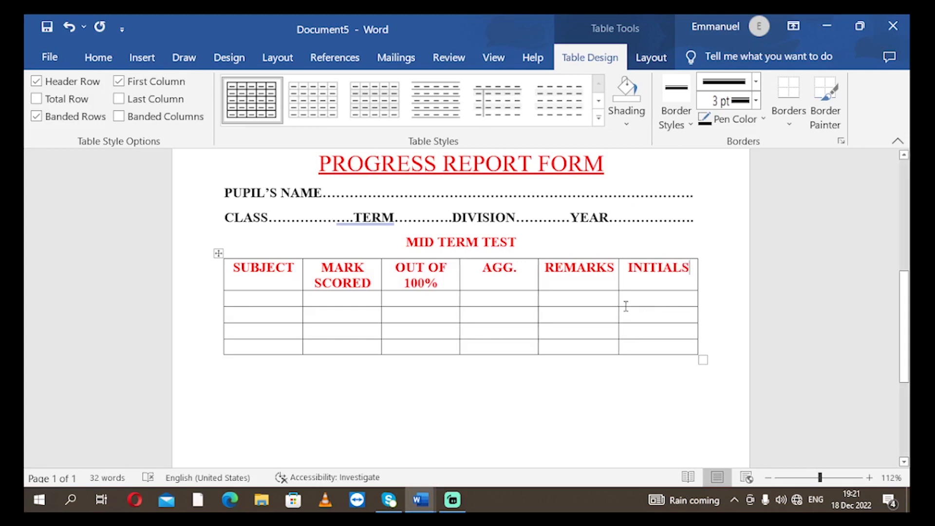
Step: Enter ENGLISH and MATHS in the first two rows under the SUBJECT header
click(282, 294)
text(EN)
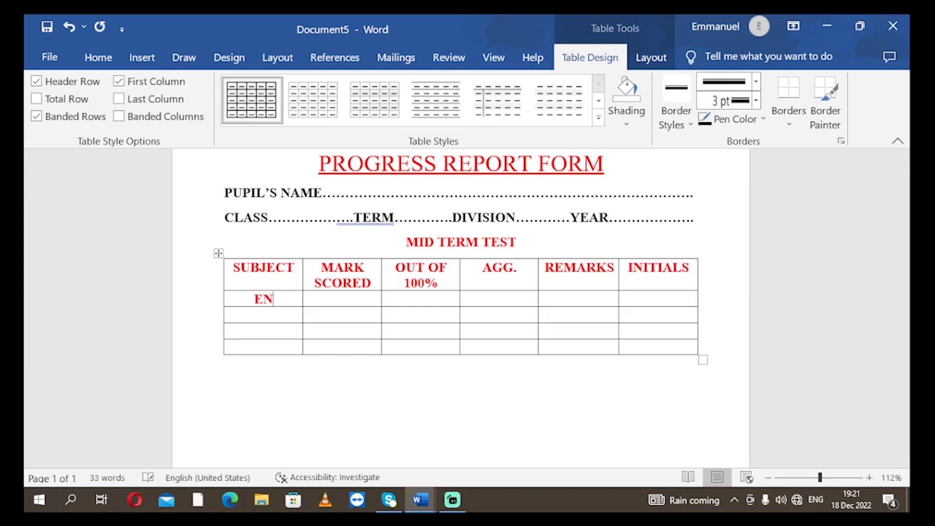
text(GLISH)
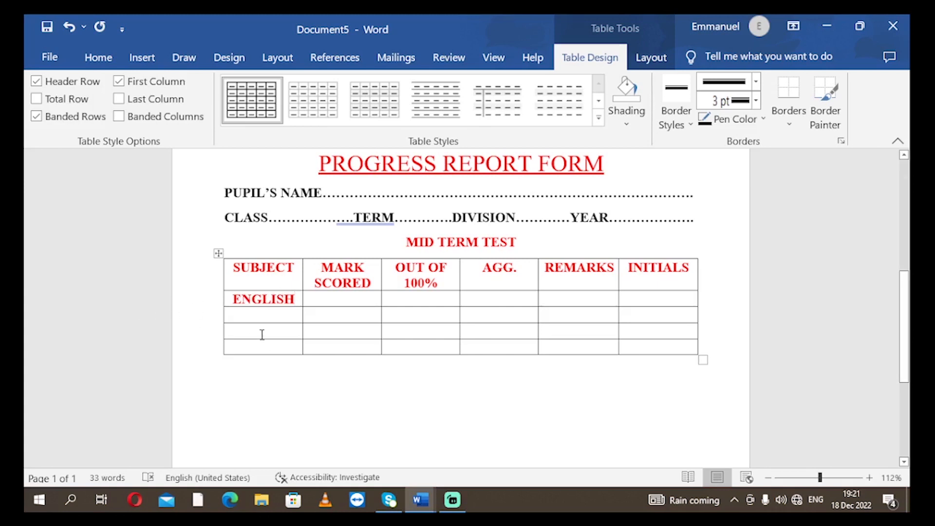
click(257, 317)
text(MAT)
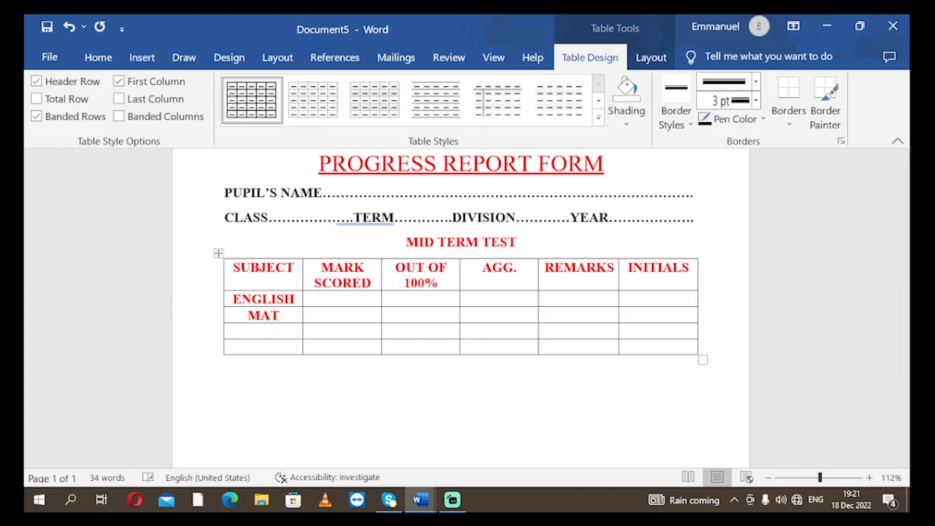
text(HE)
key(BackSpace)
text(S)
Step: Enter SCIENCE in the SUBJECT column below MATHS
click(246, 329)
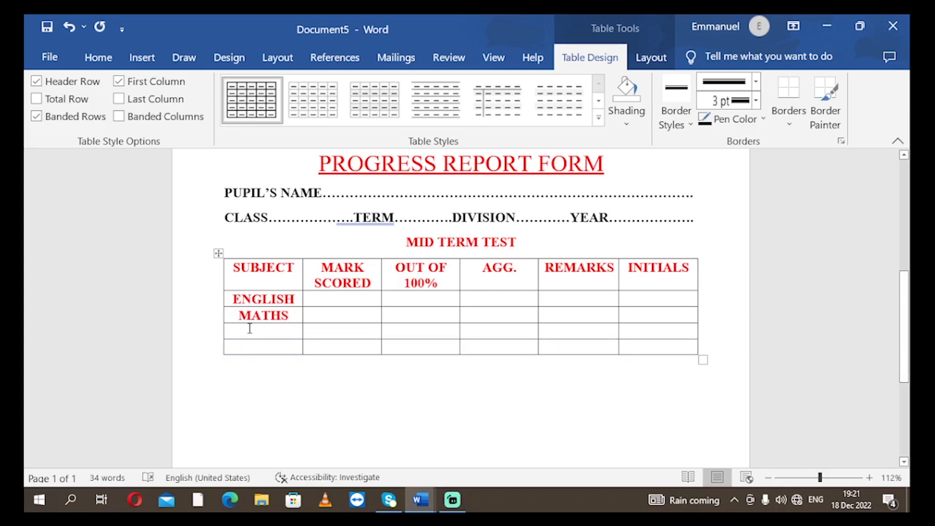
text(SCI)
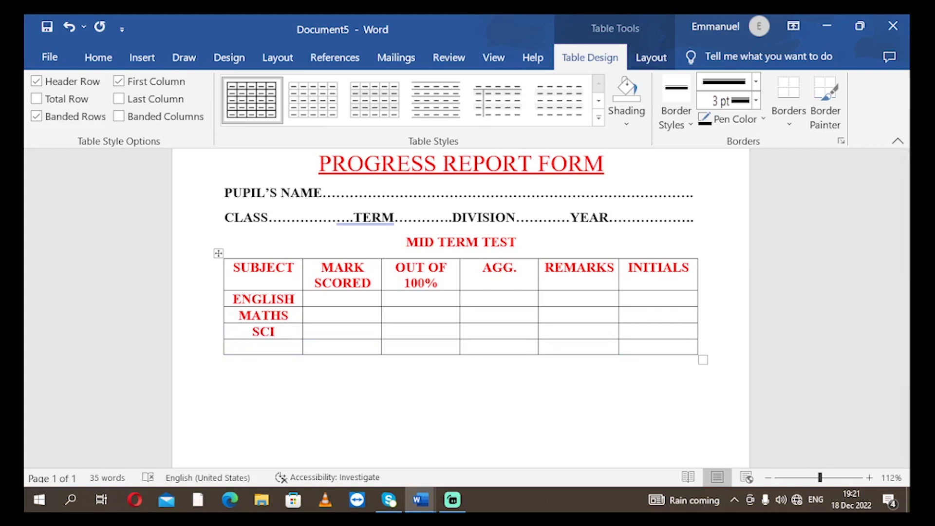
text(NCE)
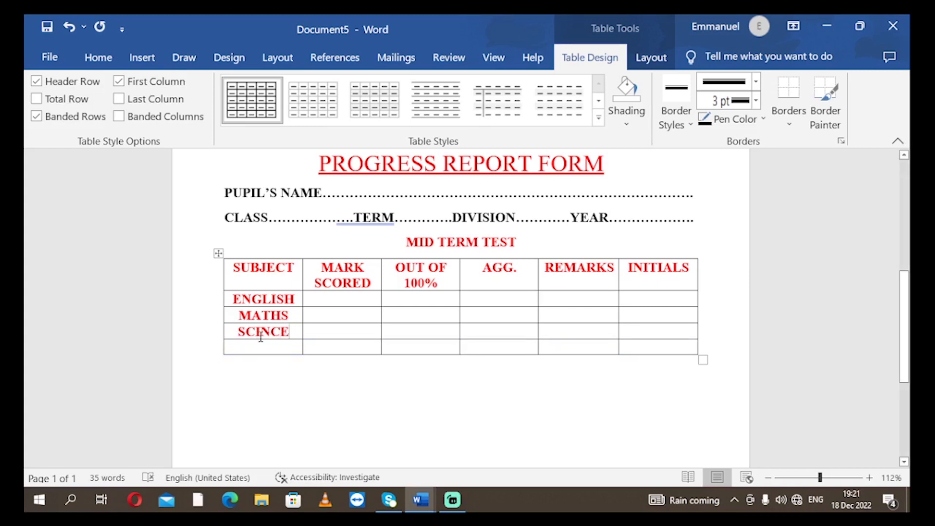
click(261, 334)
text(E)
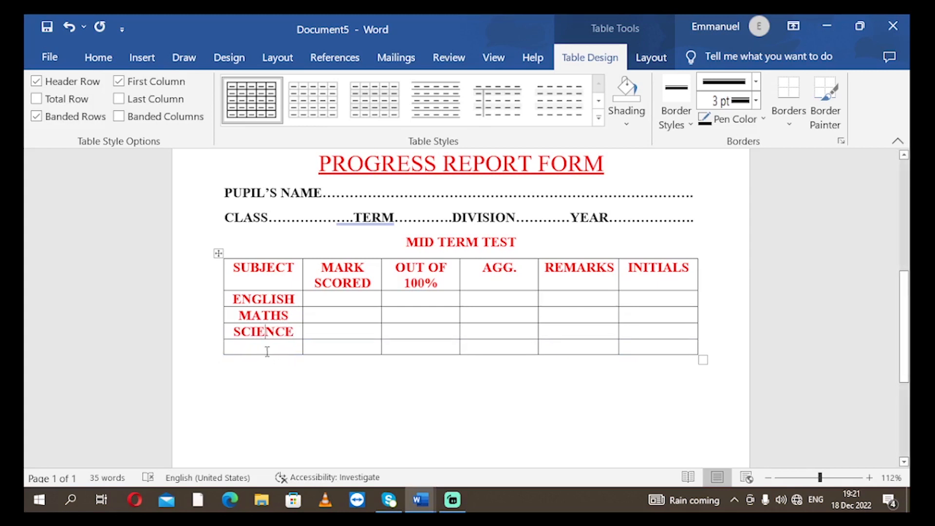
Step: Enter SST in the SUBJECT column below SCIENCE
click(249, 344)
text(SST)
scroll(435, 328, down, 1)
scroll(433, 328, up, 1)
Step: Change the font color of the whole SUBJECT column, from its header to SST, to standard Blue
drag(275, 347, 244, 269)
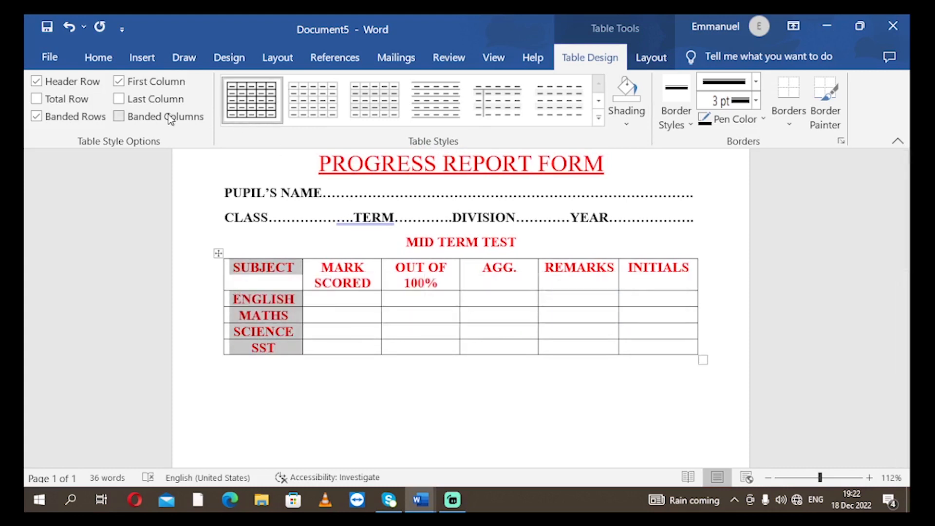
click(95, 57)
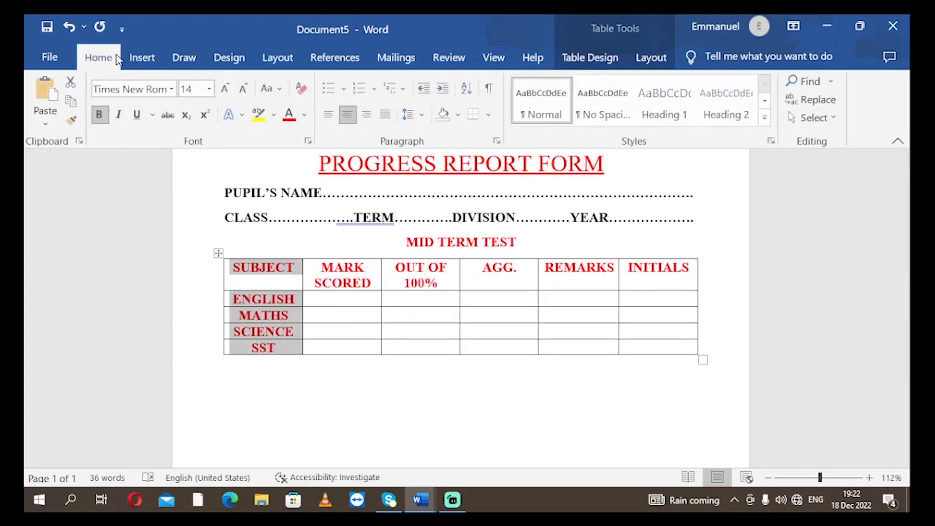
click(304, 115)
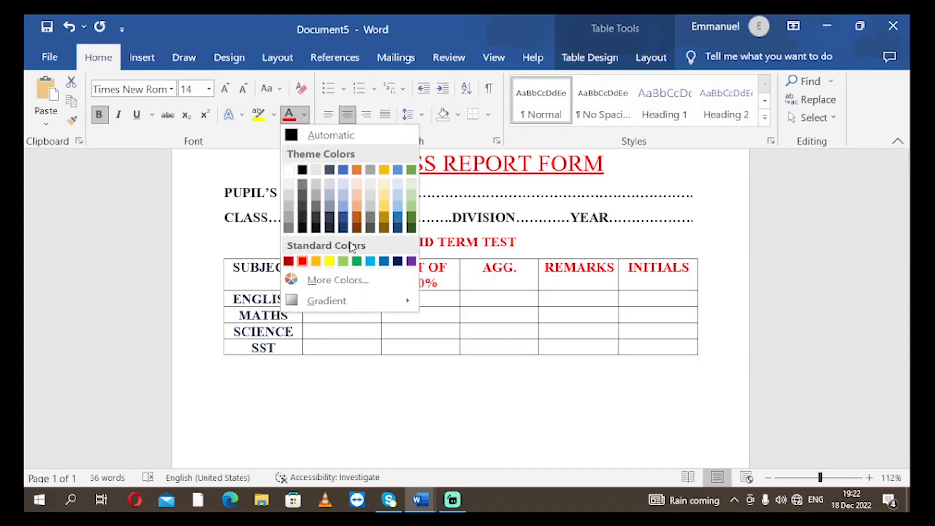
click(384, 262)
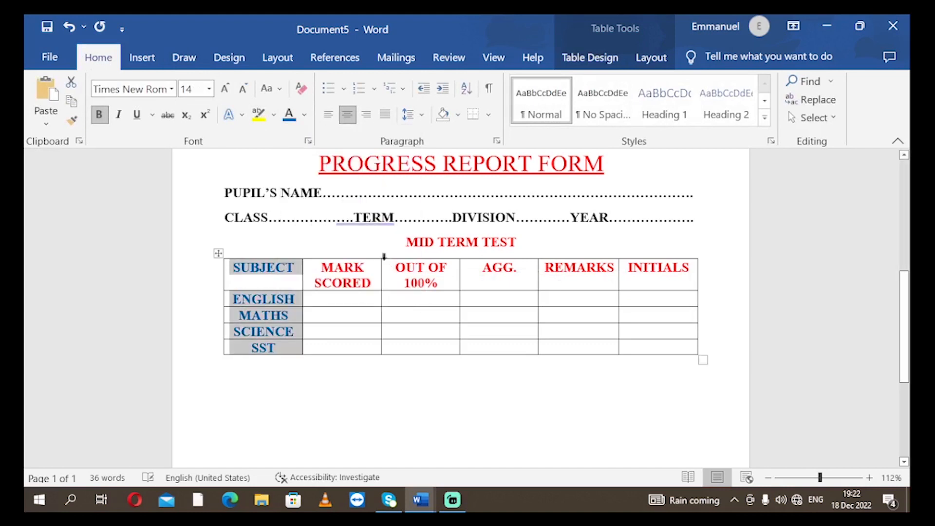
Step: Apply the same blue font color to the remaining headers, from MARK SCORED to INITIALS
click(325, 277)
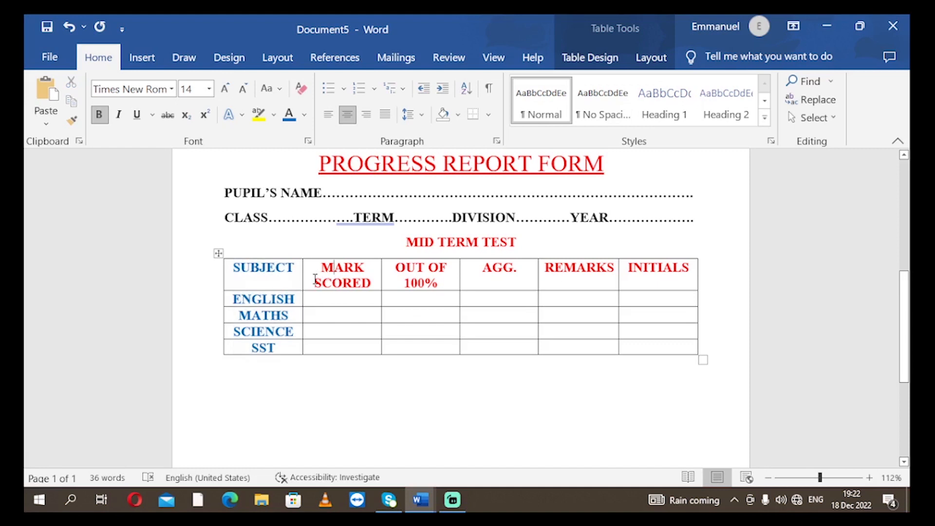
drag(315, 279, 678, 275)
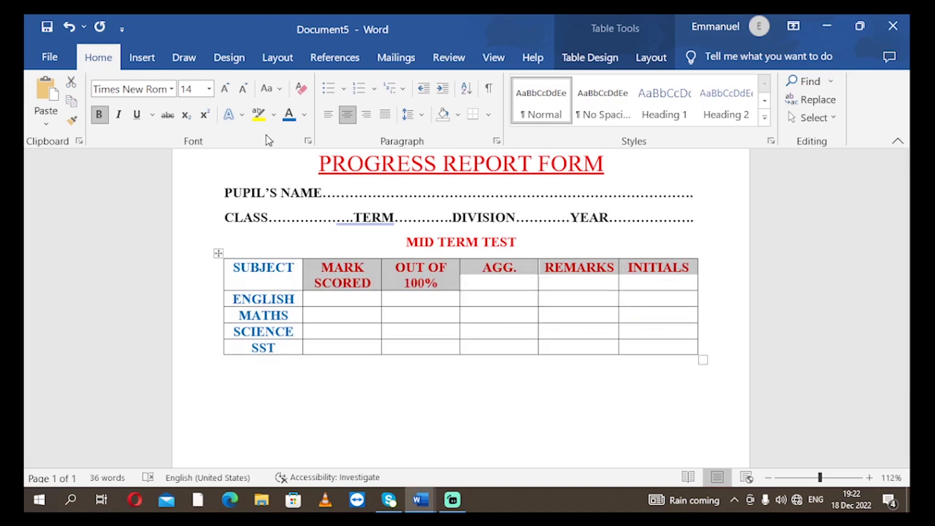
click(290, 115)
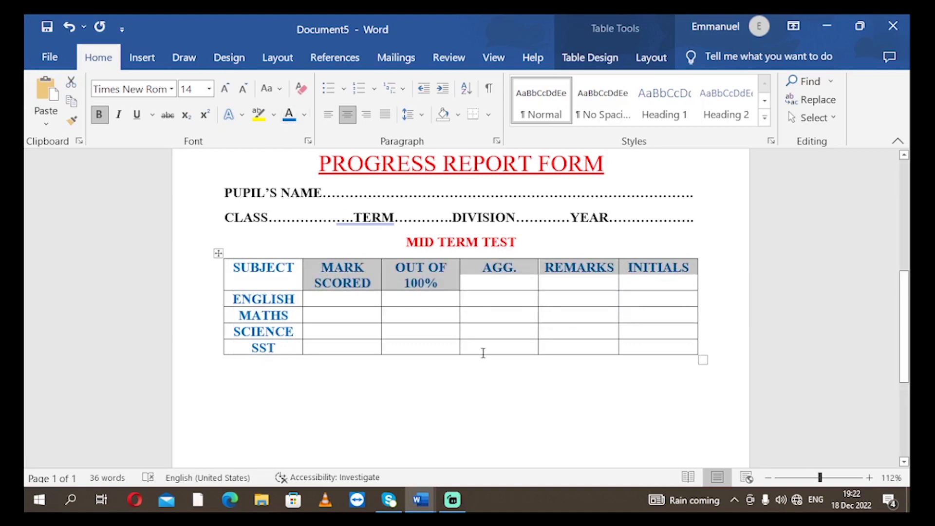
click(507, 379)
scroll(517, 376, down, 1)
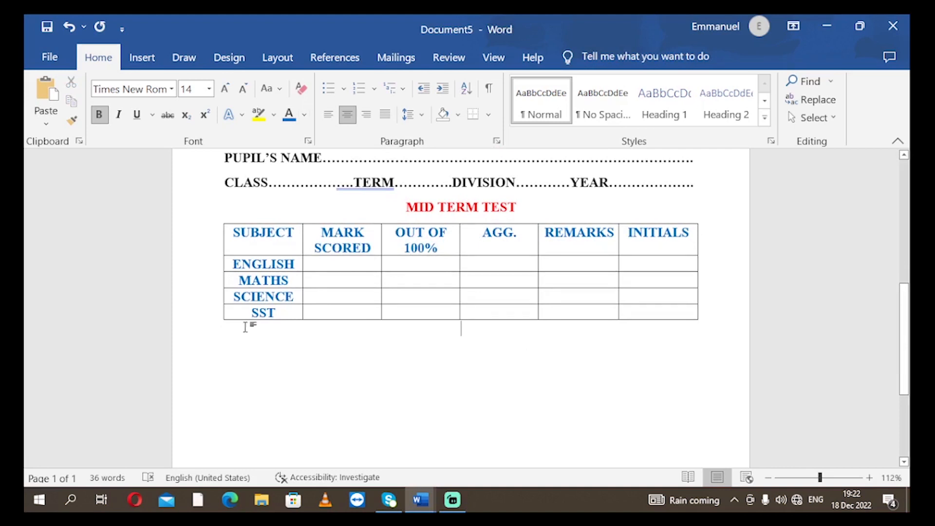
Step: Add two empty rows to the table below the SST row
click(234, 317)
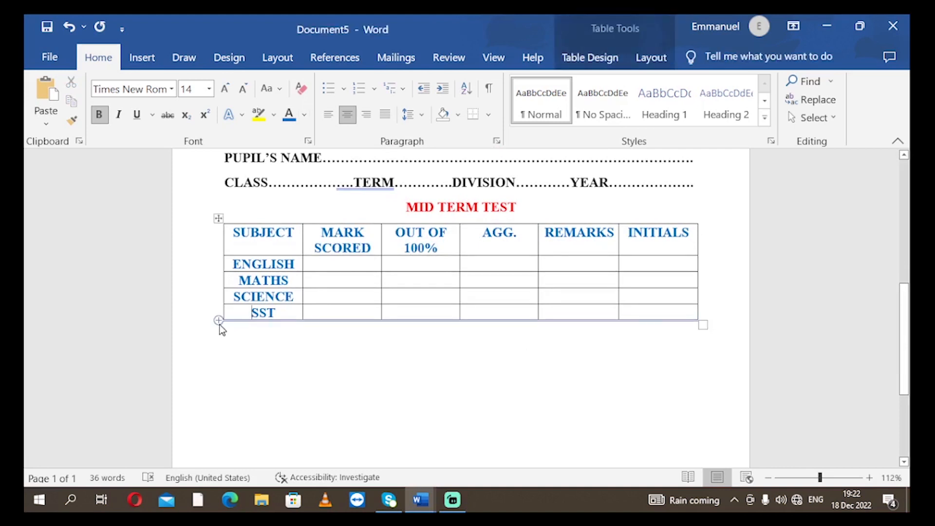
click(218, 320)
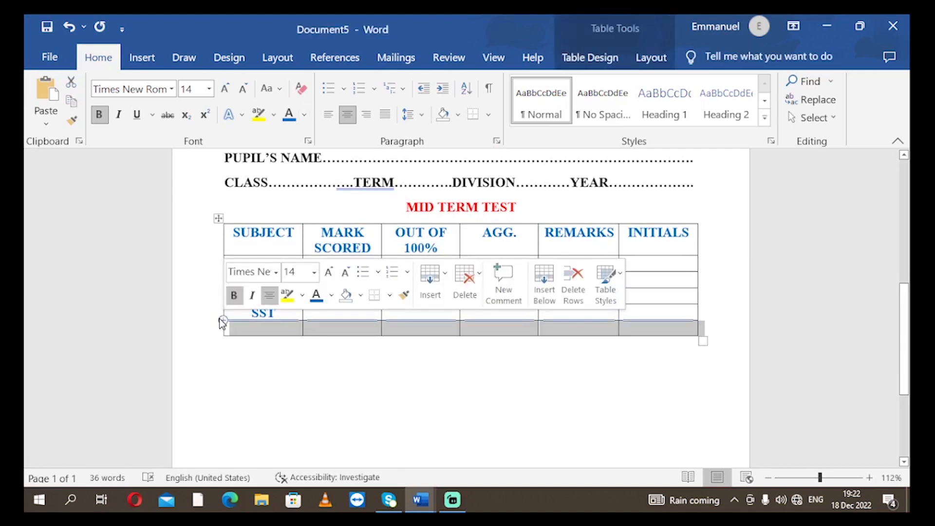
click(263, 344)
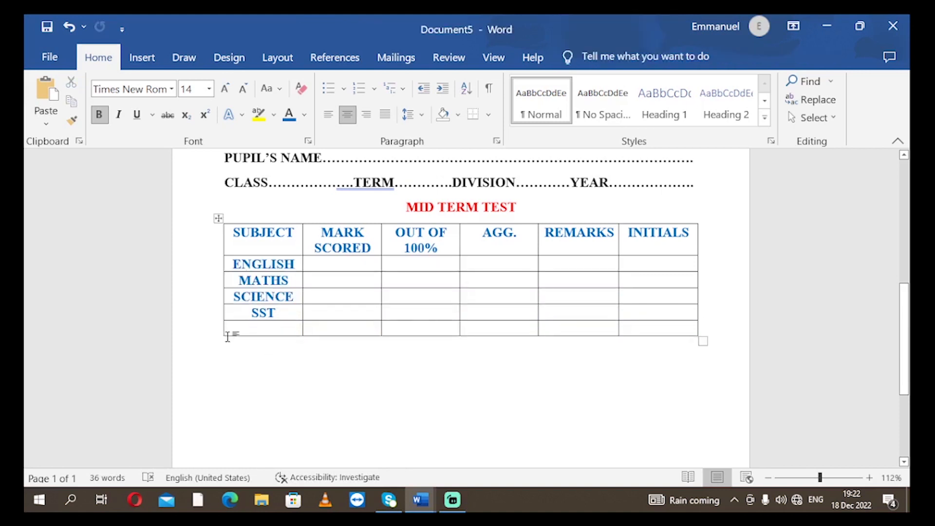
click(219, 337)
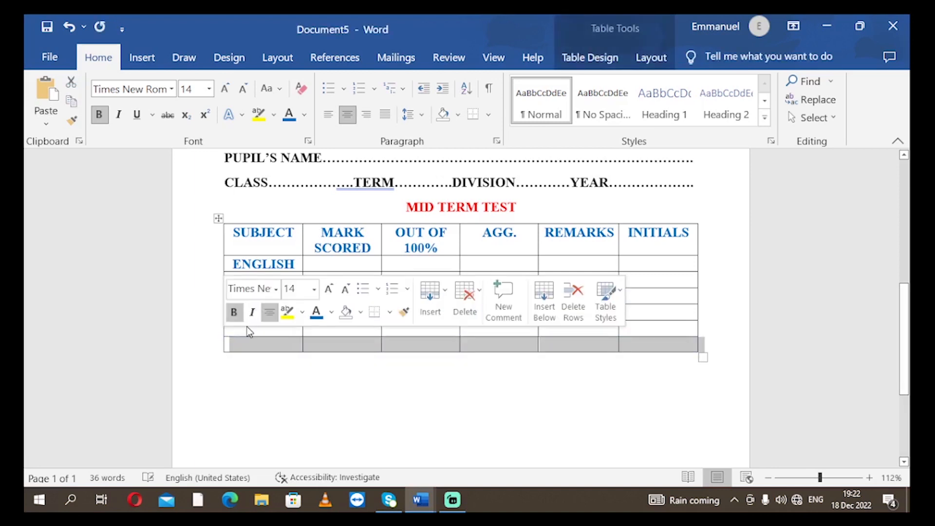
Step: Enter R.E and TOTAL in the SUBJECT column of the two rows below SST
click(234, 330)
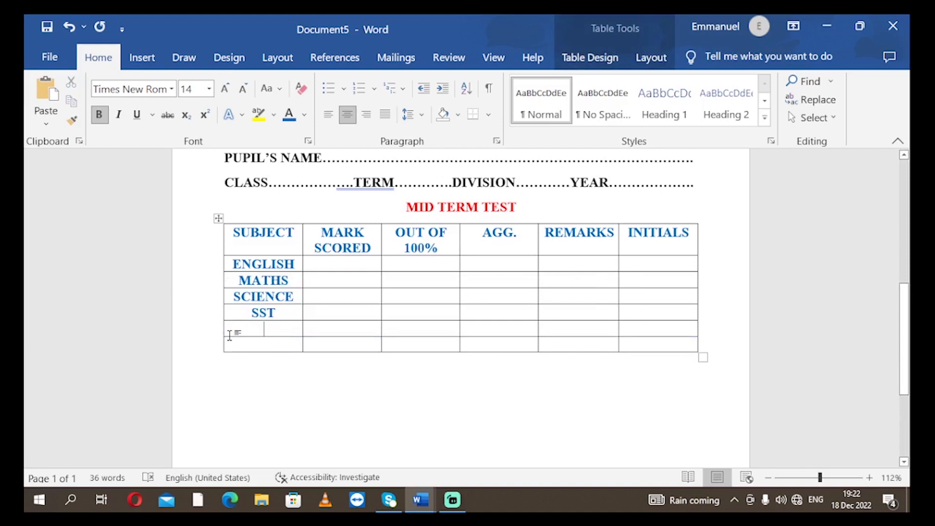
text(RE)
key(Left)
text(.)
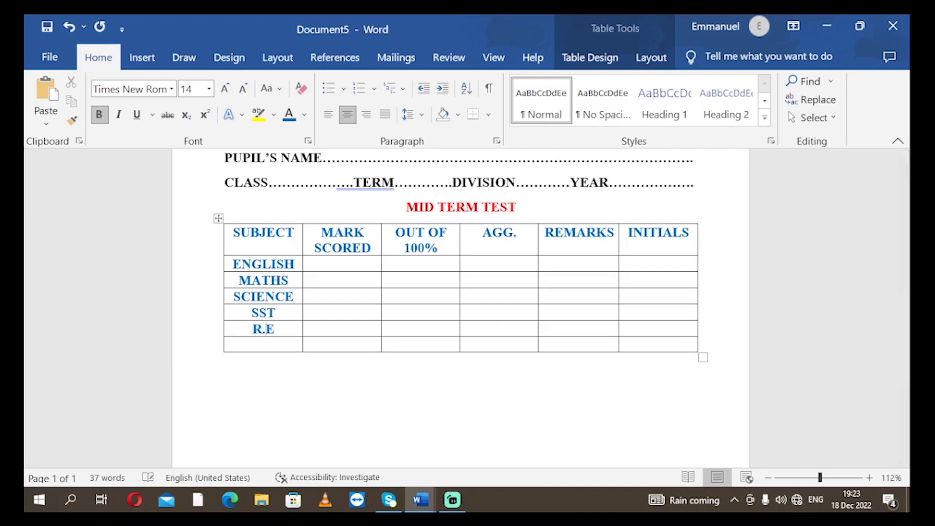
click(235, 349)
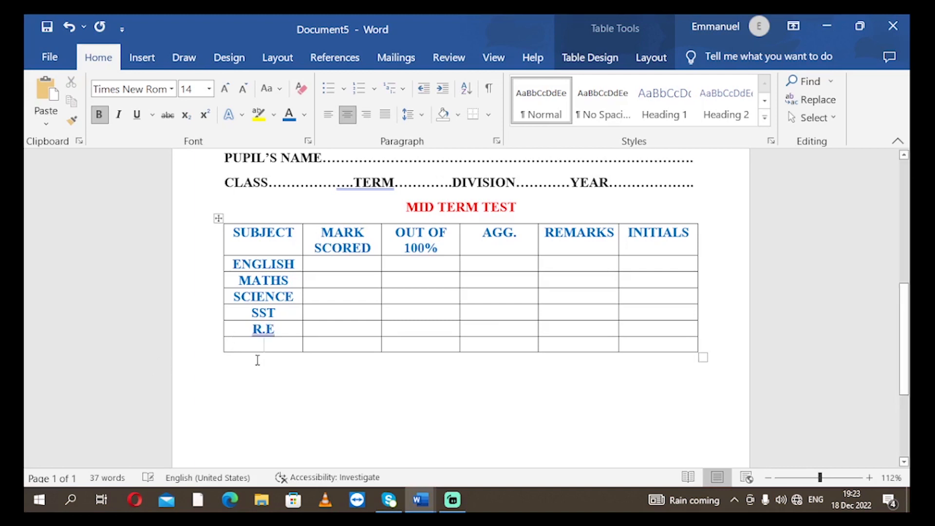
text(TOT)
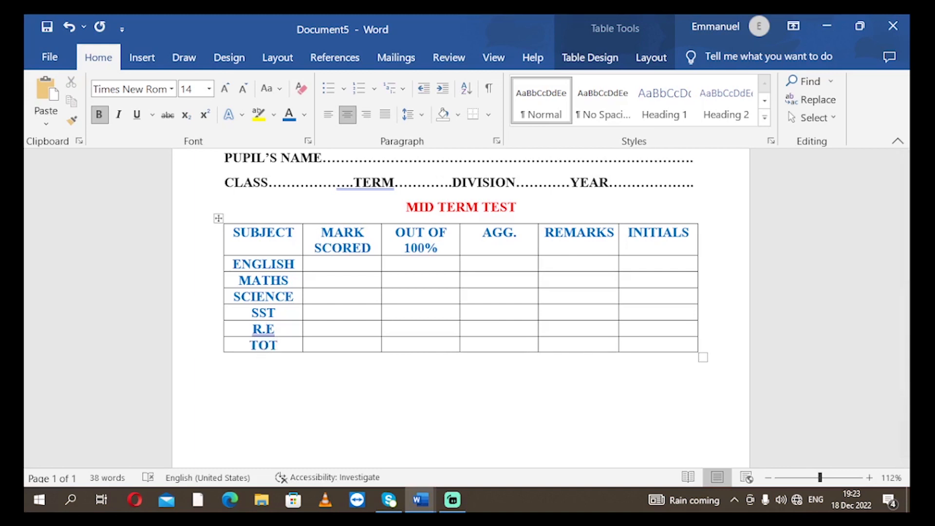
text(AL)
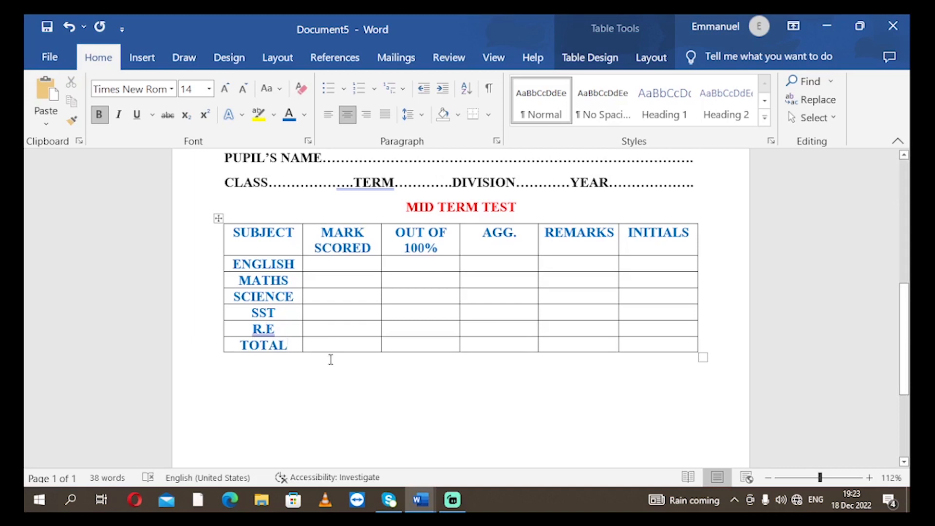
click(342, 347)
scroll(374, 342, down, 1)
scroll(369, 339, up, 1)
scroll(426, 338, down, 1)
scroll(422, 341, up, 1)
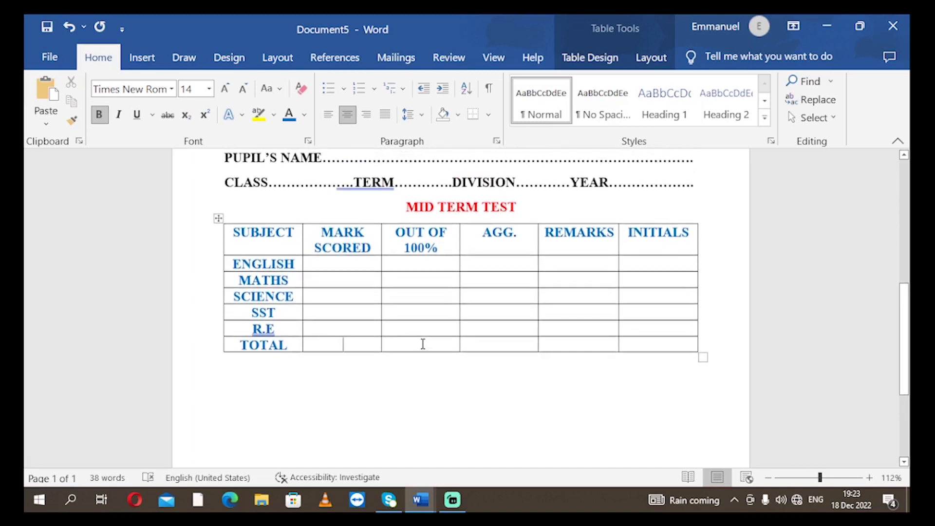
Step: Add the bold, centred heading END OF TERM EXAMS directly below the mid term table
click(395, 374)
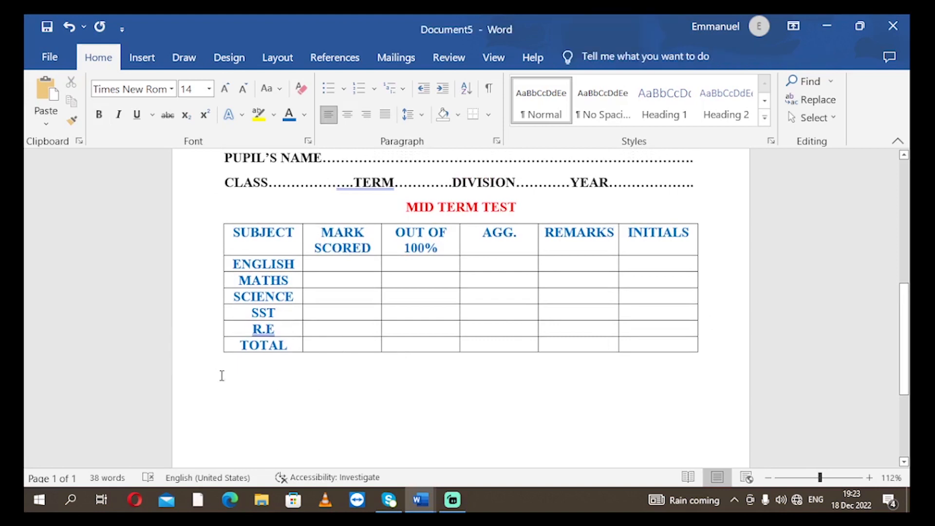
key(ctrl+b)
key(ctrl+e)
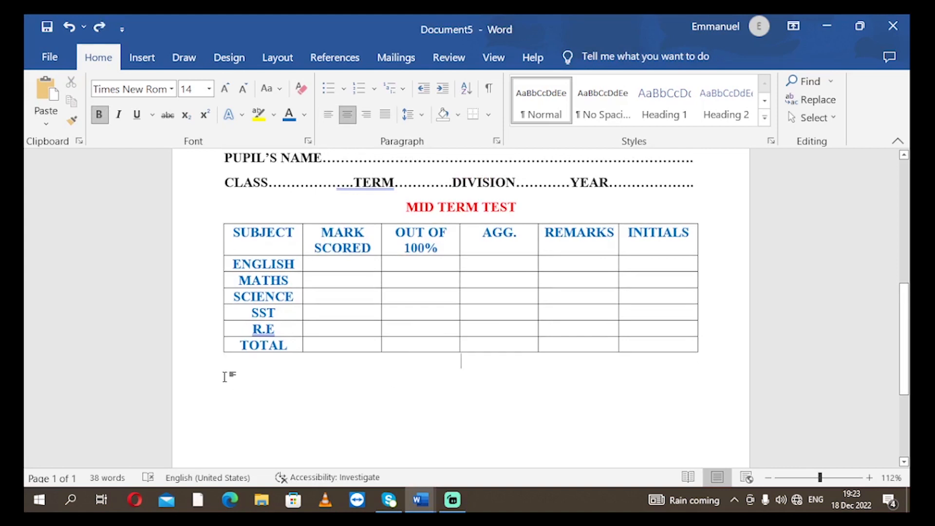
double_click(225, 378)
key(ctrl+z)
text(END OF )
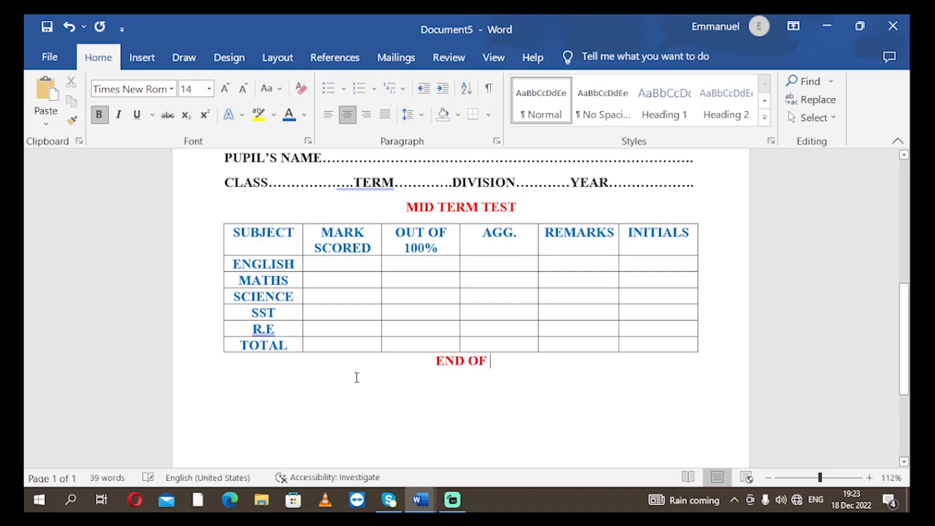
text(TER)
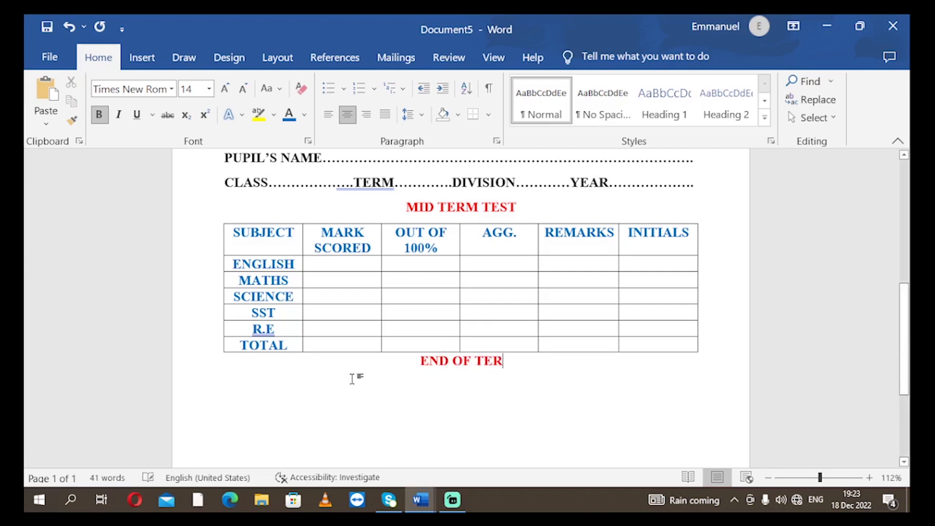
text(M E)
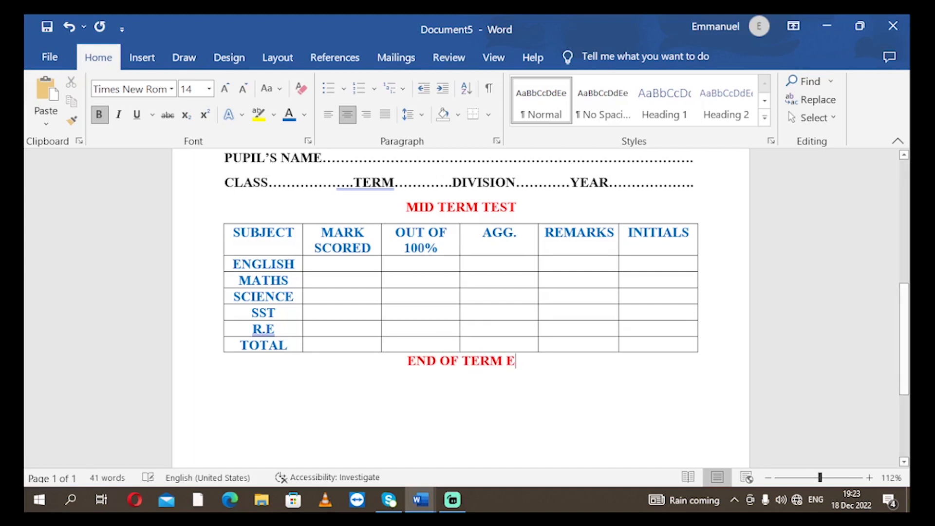
text(XAMS)
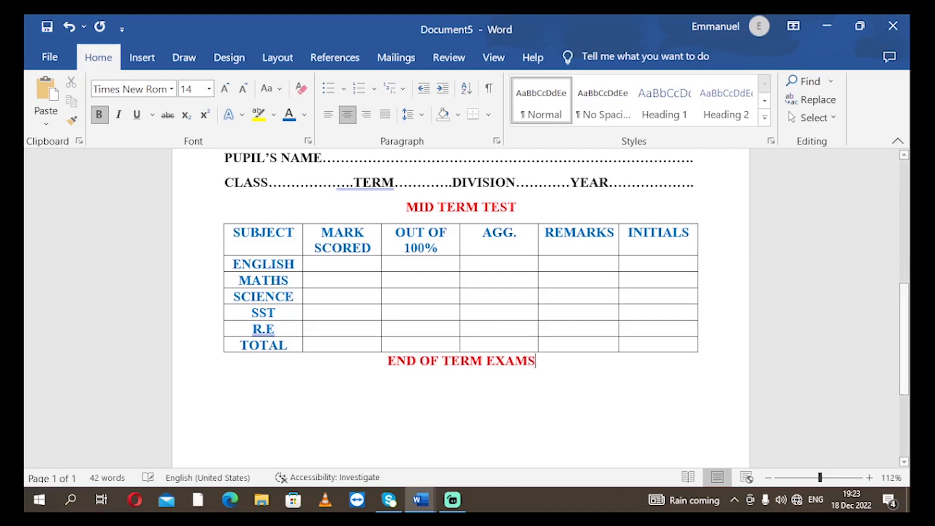
Step: Insert a blank line between the mid term table and the END OF TERM EXAMS heading
click(384, 361)
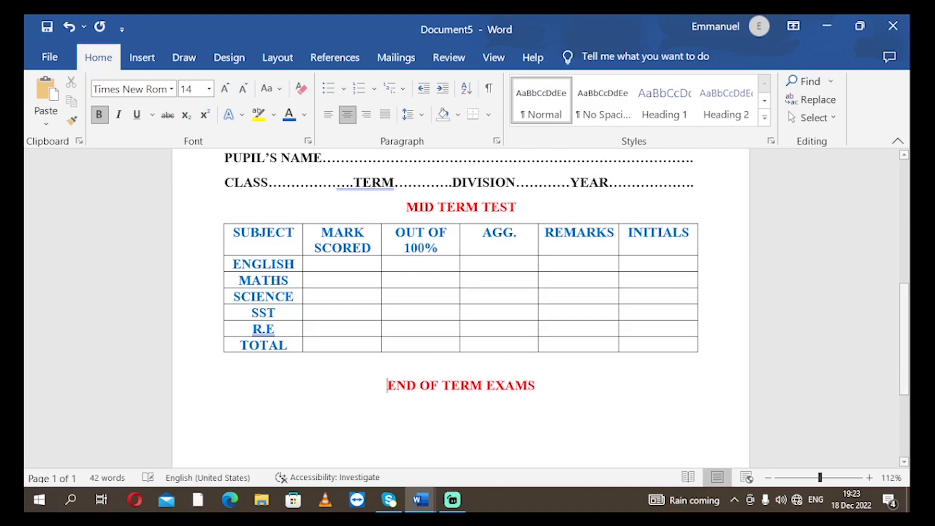
key(Return)
scroll(510, 384, down, 1)
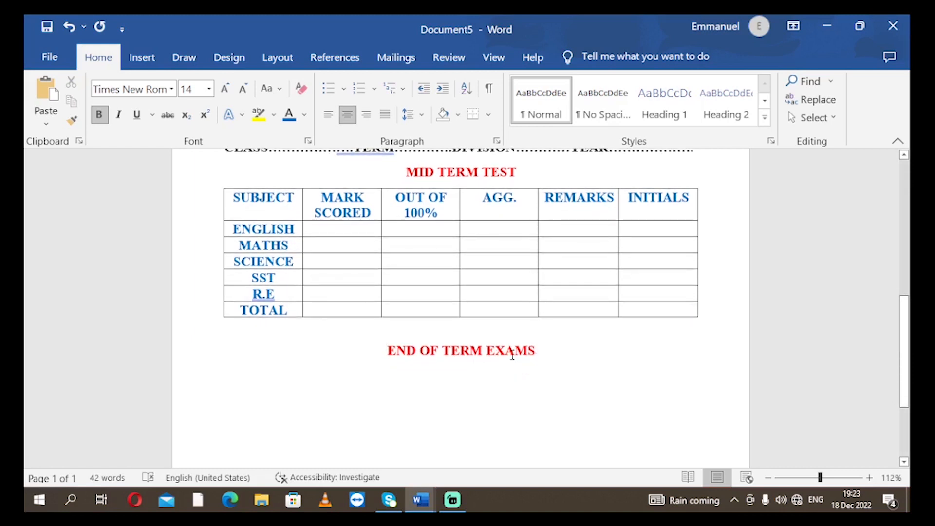
Step: Set the line spacing to 1.0 from the TOTAL row through the END OF TERM EXAMS heading
drag(542, 352, 351, 315)
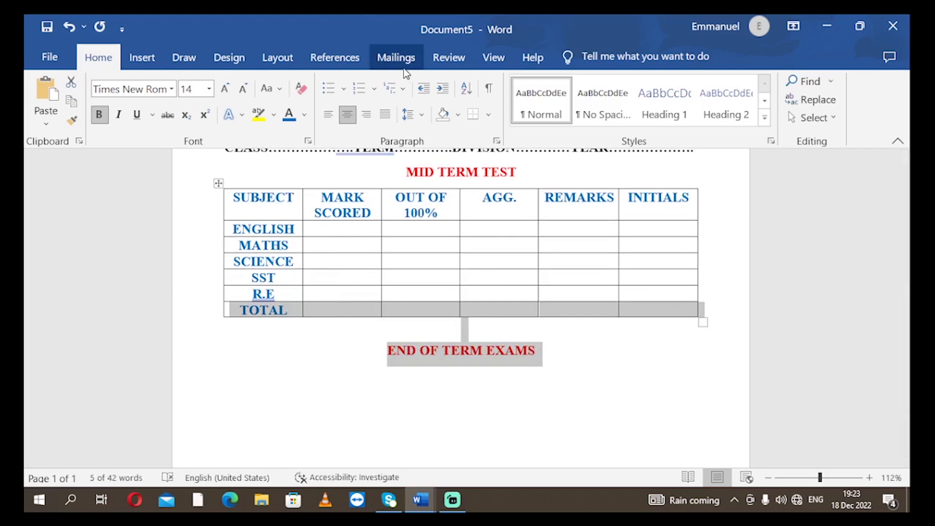
click(422, 113)
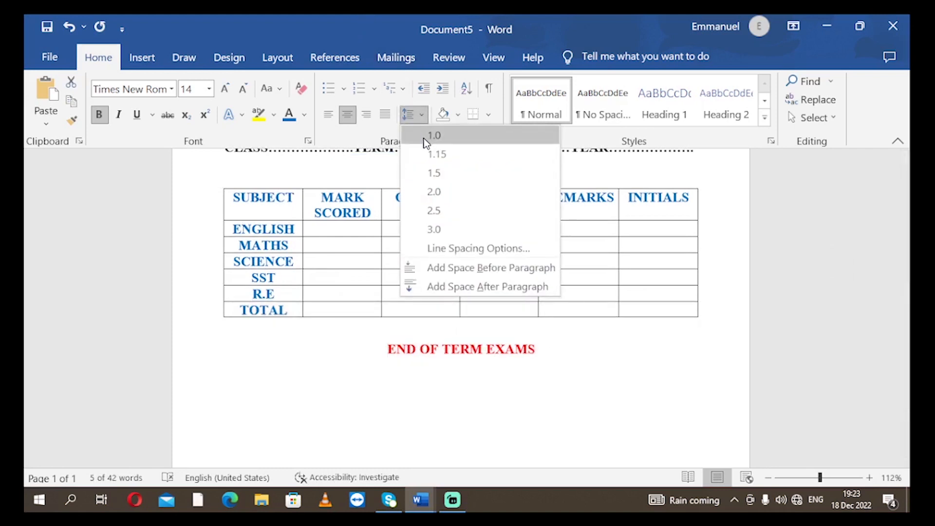
click(424, 136)
click(591, 358)
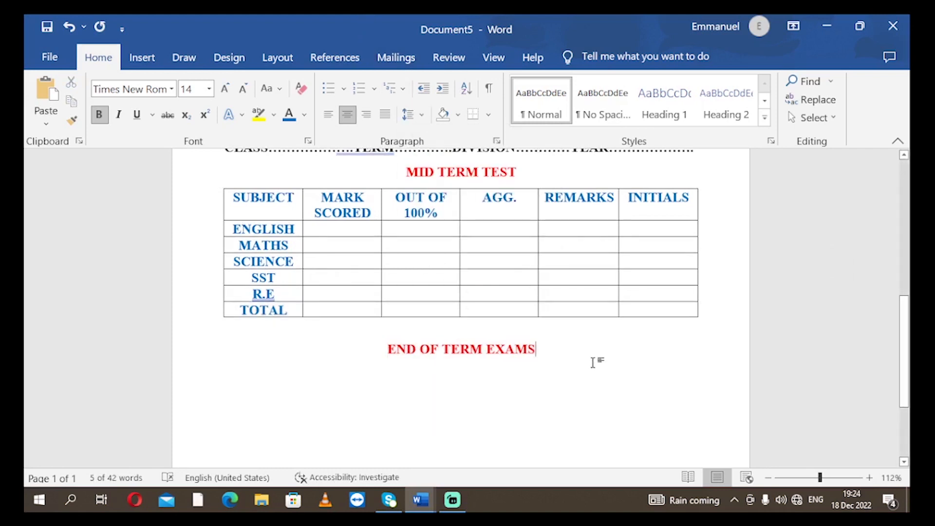
Step: Copy the entire mid term test table and paste it below the END OF TERM EXAMS heading
scroll(583, 372, down, 2)
scroll(583, 373, down, 1)
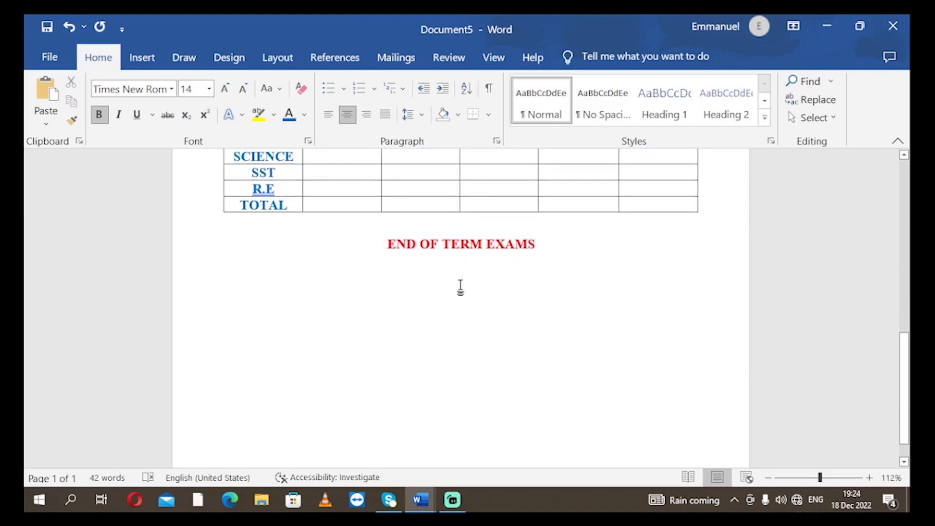
scroll(324, 254, up, 4)
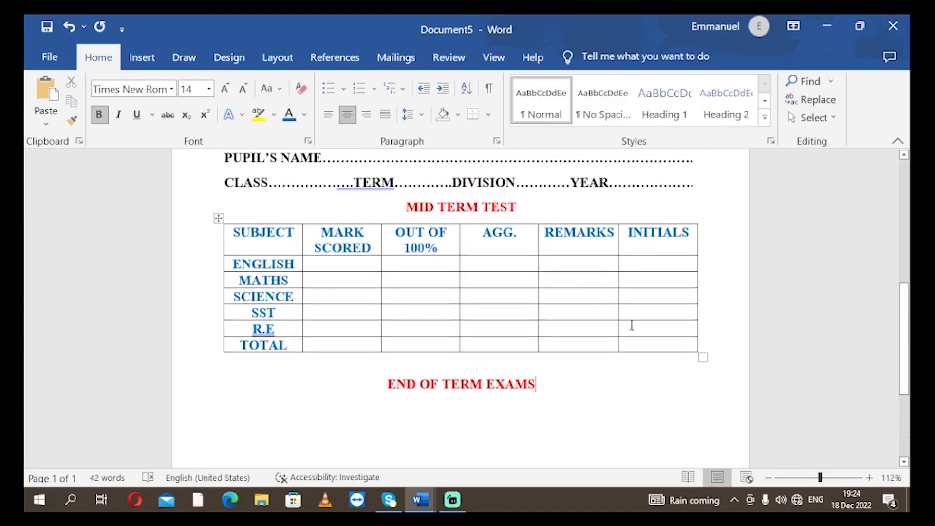
drag(705, 349, 184, 232)
key(ctrl+c)
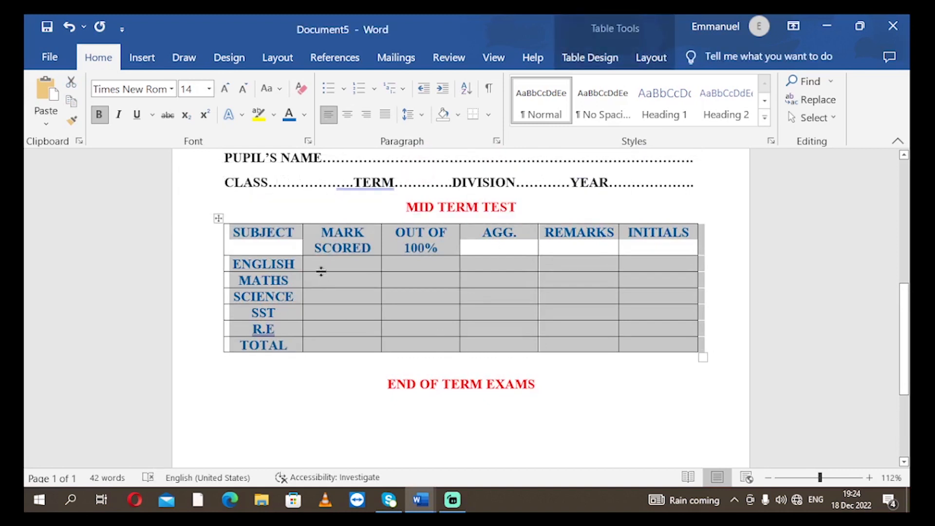
scroll(342, 356, down, 3)
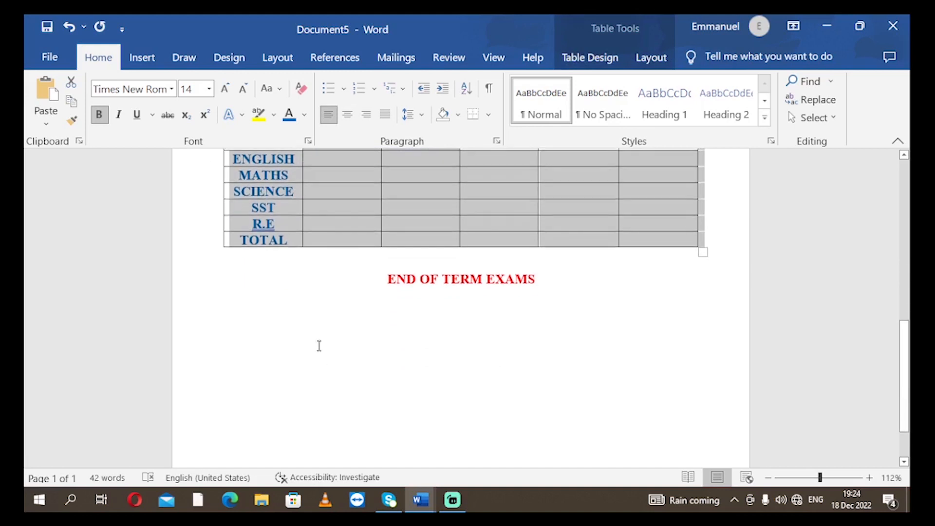
click(295, 325)
click(257, 313)
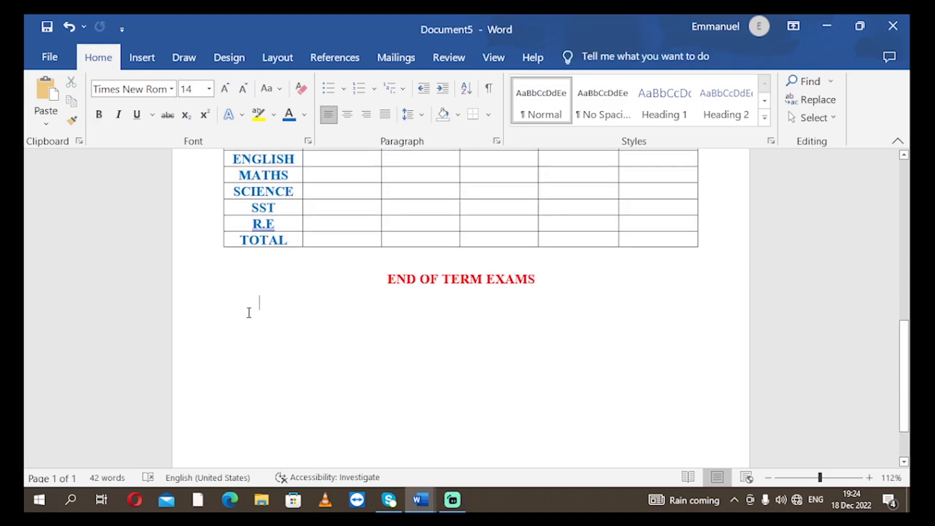
key(ctrl+v)
scroll(706, 272, down, 1)
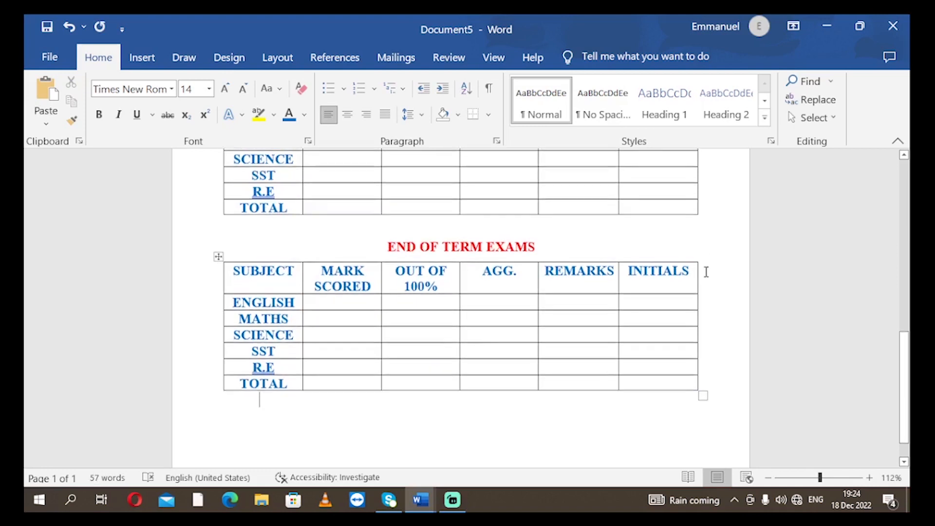
Step: Add the line PUPILS CONDUCT with a dotted fill-in line across the page width, directly below the end of term exams table
scroll(707, 272, up, 4)
scroll(706, 269, up, 6)
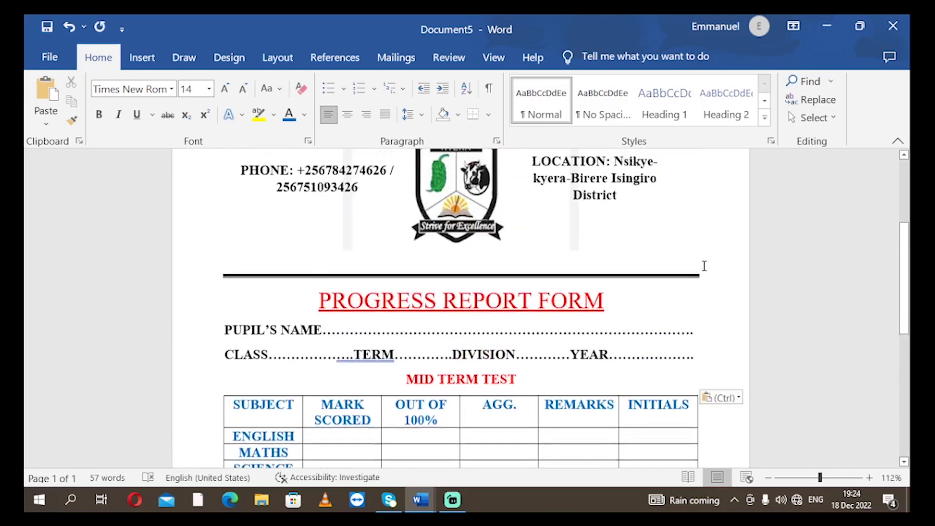
scroll(706, 265, down, 15)
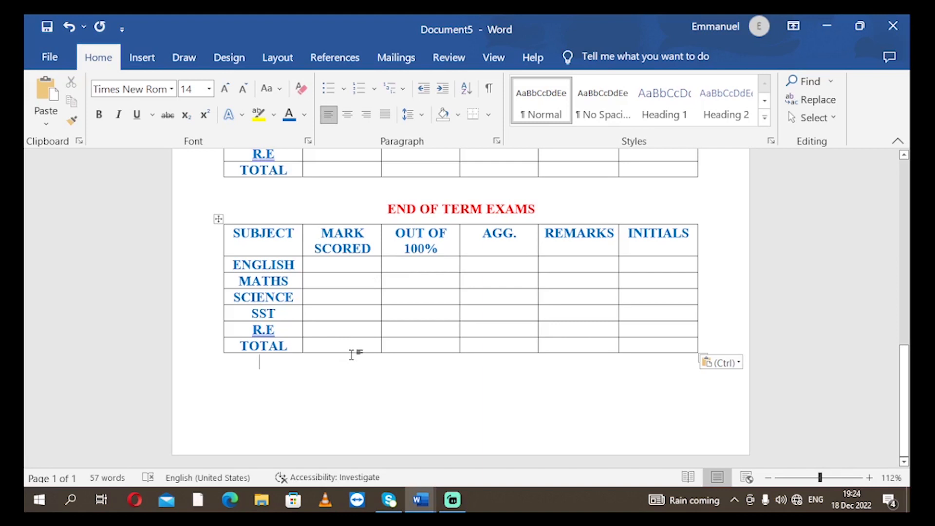
click(222, 375)
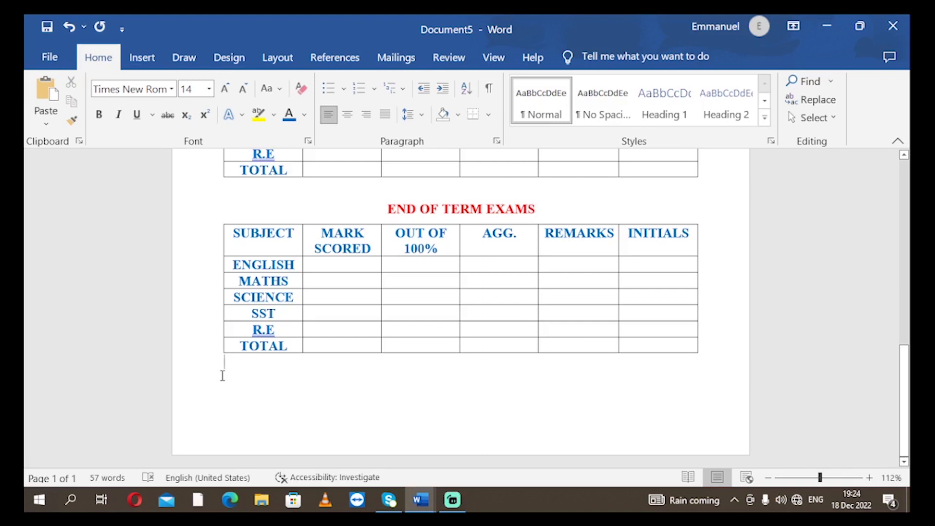
text(PUP)
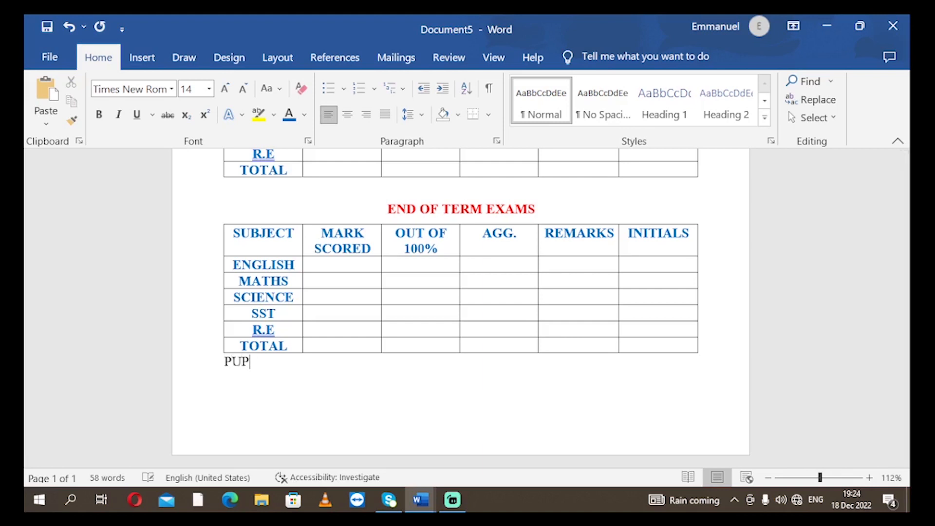
text(ILS CNDUCT)
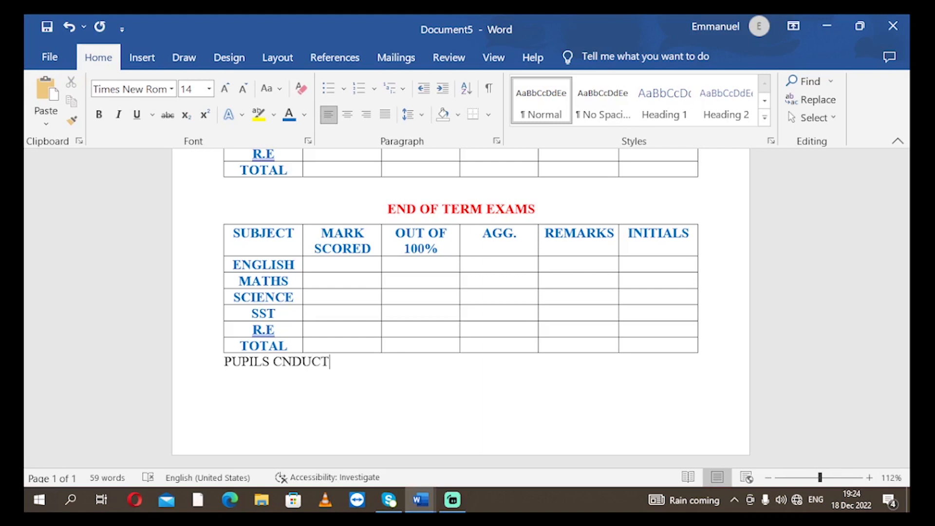
key(BackSpace)
key(BackSpace)
key(BackSpace)
key(BackSpace)
key(BackSpace)
text(ONDUCT................................................................................)
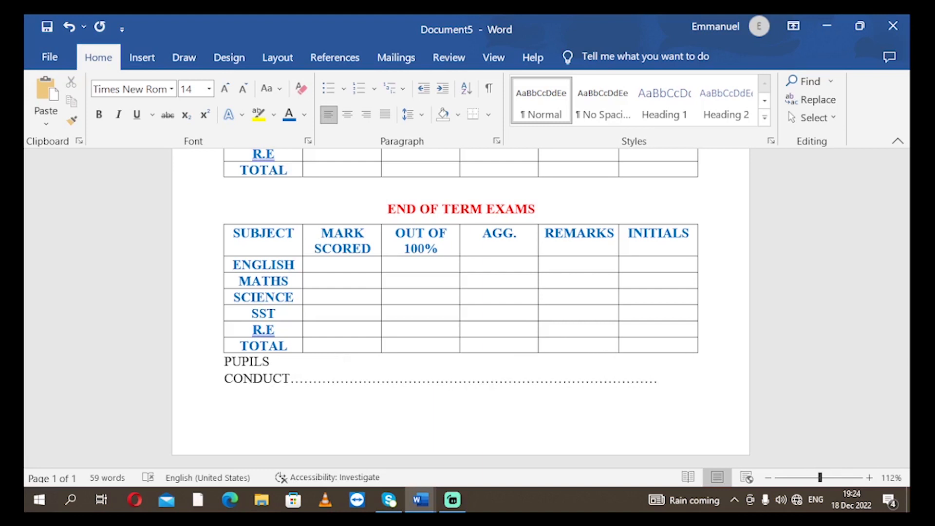
key(BackSpace)
key(BackSpace)
key(BackSpace)
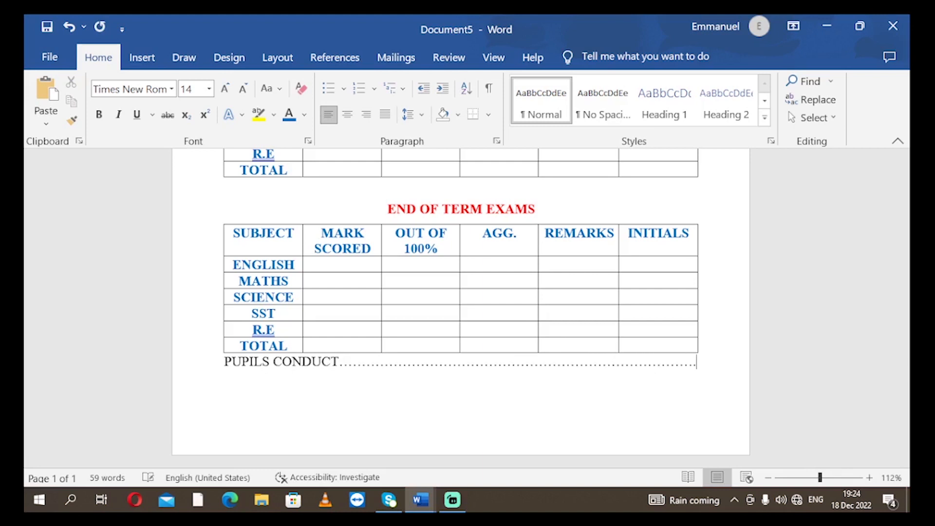
key(Return)
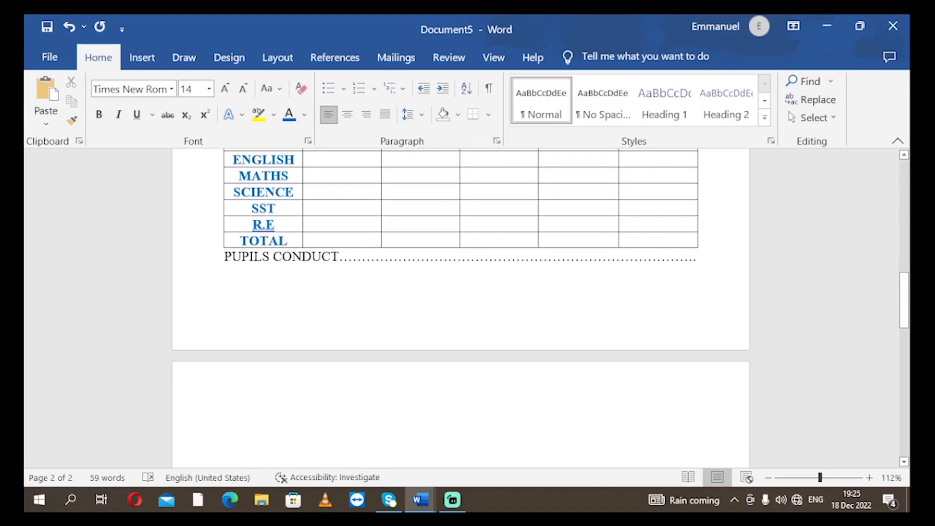
Step: Add the line CLASS TEACHERS REMARKS with a dotted fill-in line below the pupils conduct line
scroll(313, 249, up, 3)
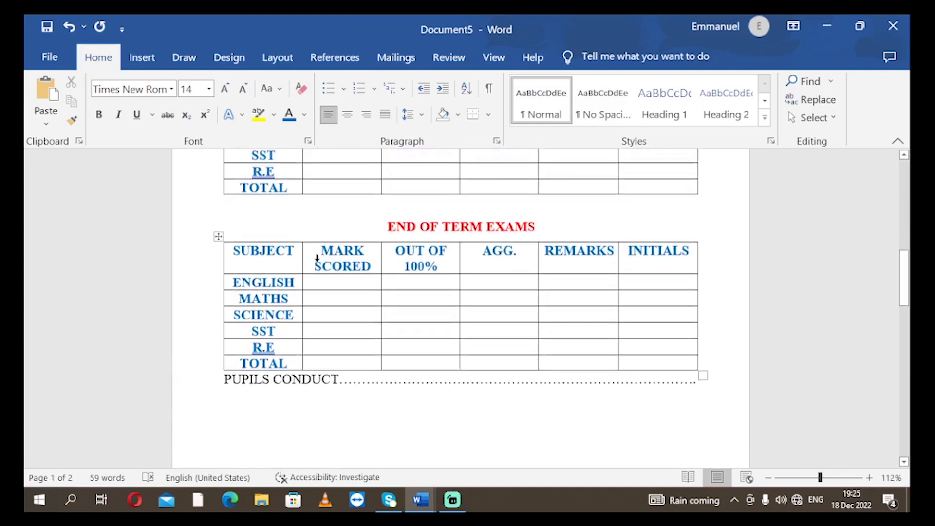
scroll(317, 258, down, 6)
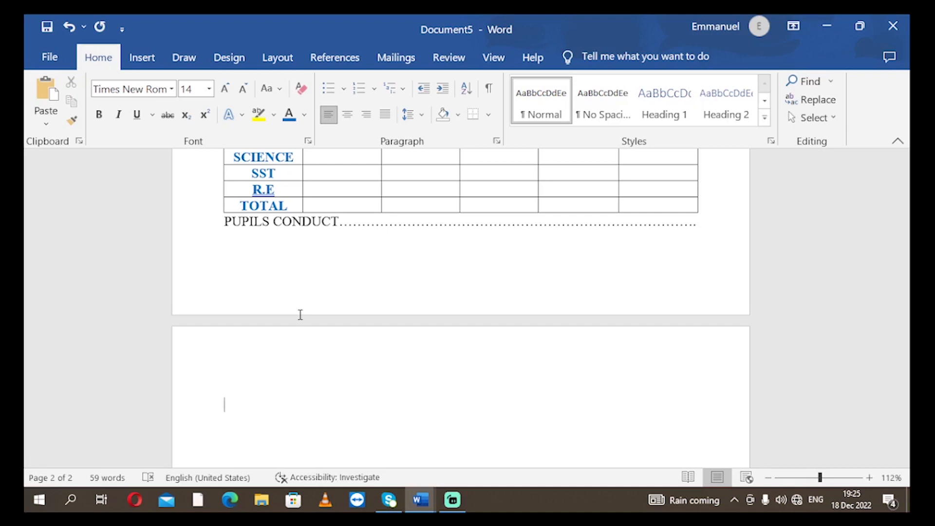
text(CLASS TEAC)
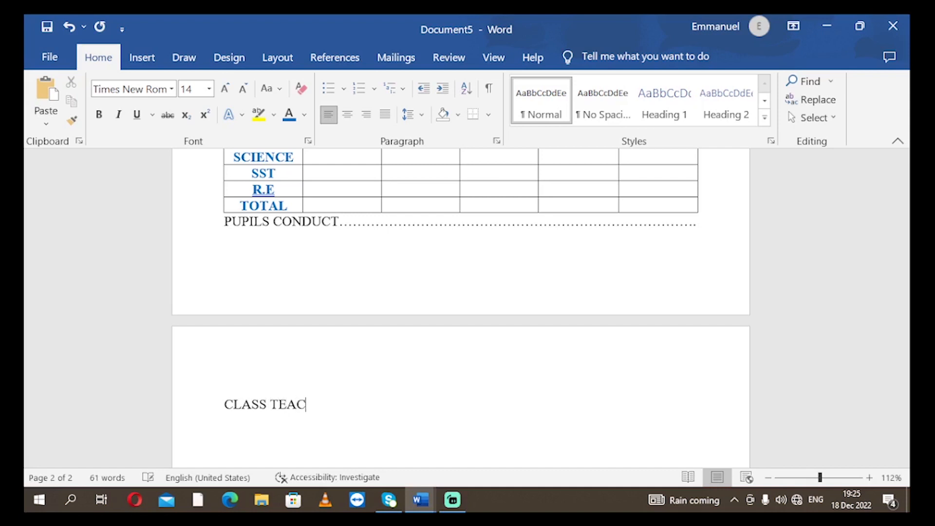
text(HERS REM)
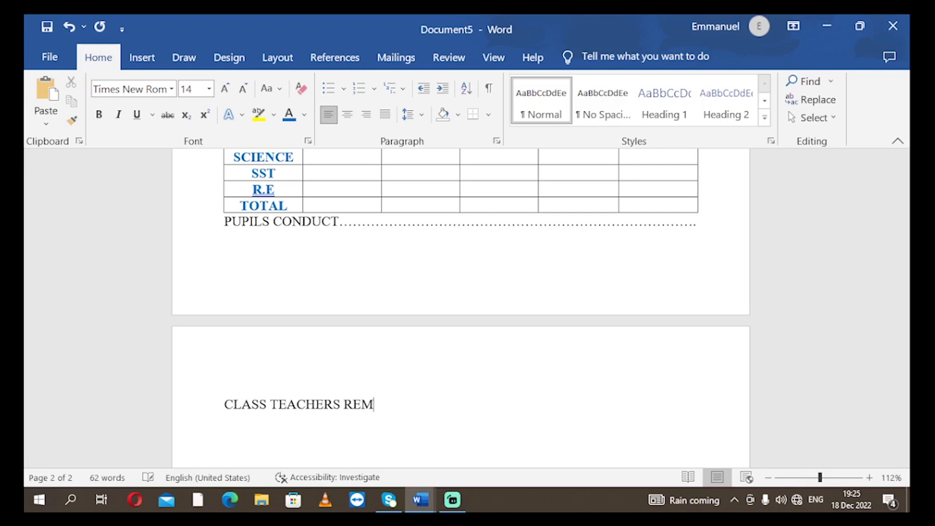
text(ARKS............................................................................)
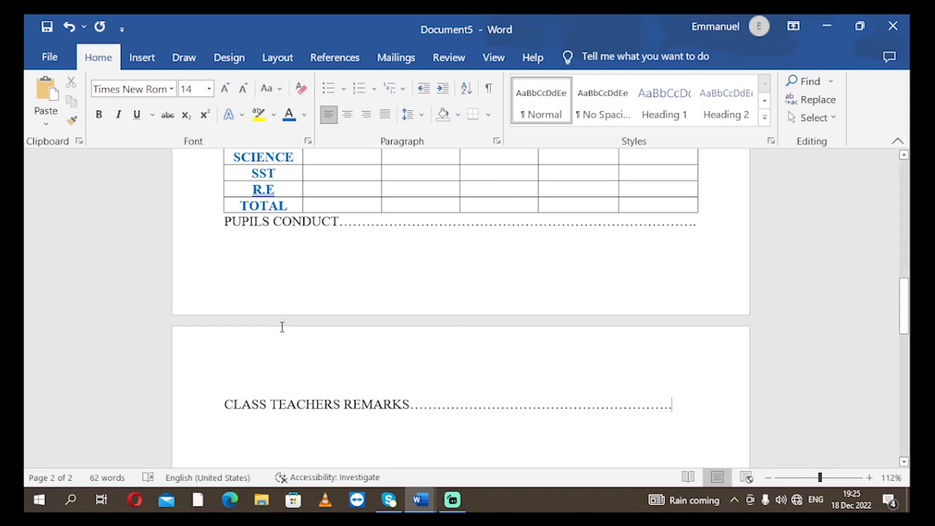
key(Return)
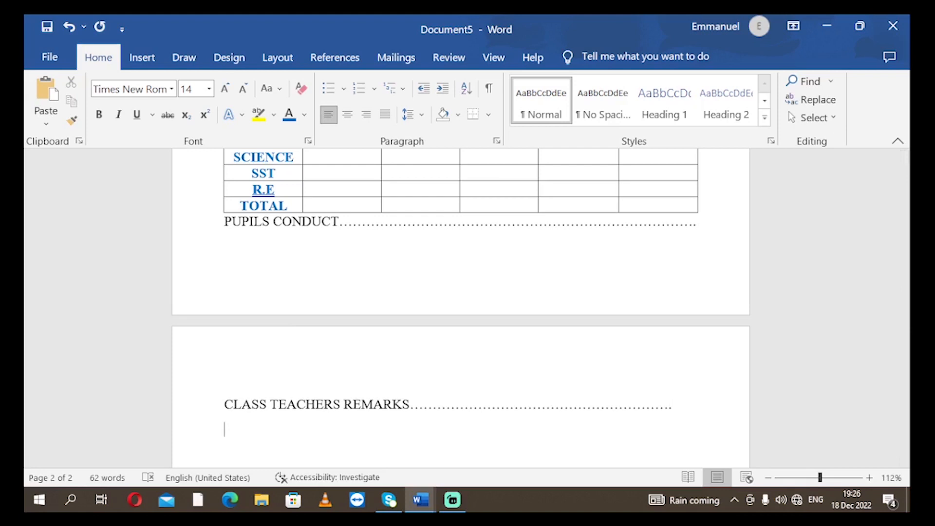
Step: Add the line HM'S REMARKS with a dotted fill-in line below the class teachers remarks
text(HM;)
key(BackSpace)
text(')
text(S RE)
text(MA)
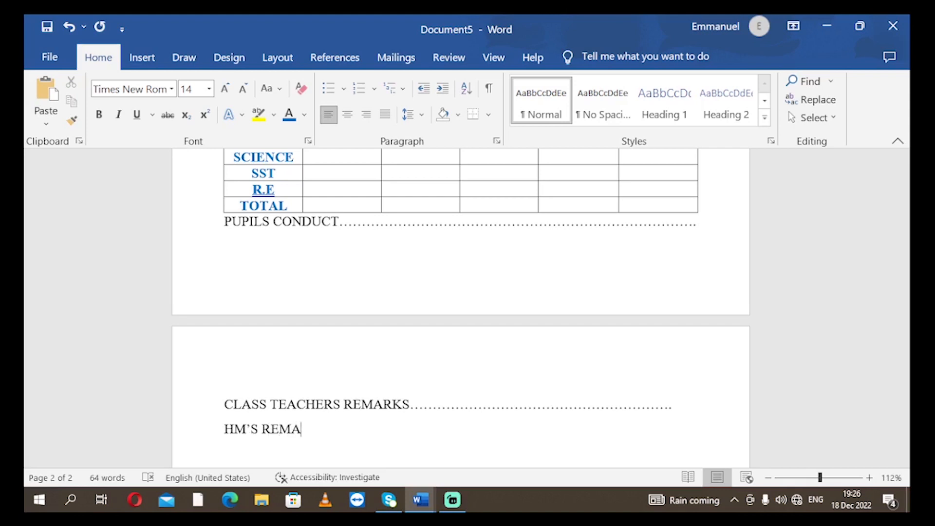
text(RKS.................................................................................)
key(Return)
Step: Add one line reading NEXT TERM BEGINS ON and AND ENDS ON, each followed by dots, keeping it within the page width
text(NEXT)
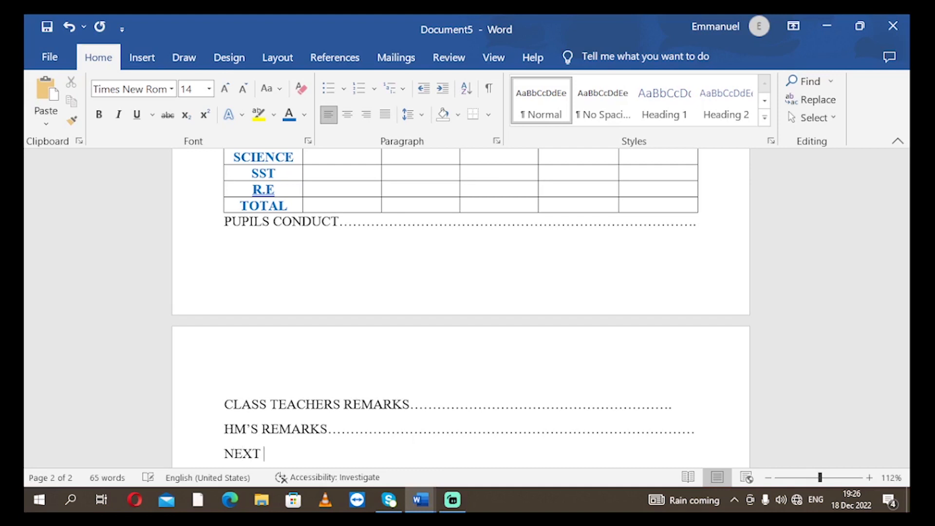
text( TERM BE)
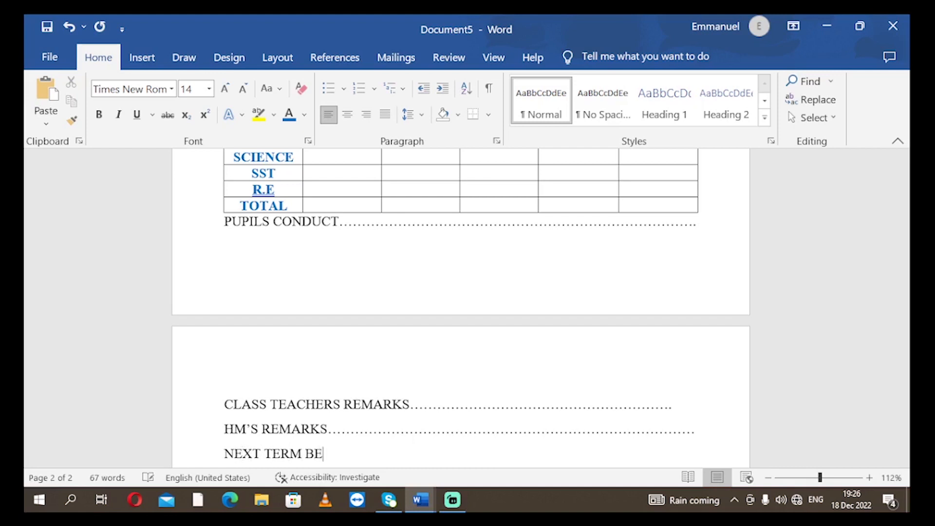
text(GI)
text(NS O)
text(N)
text(.........................................)
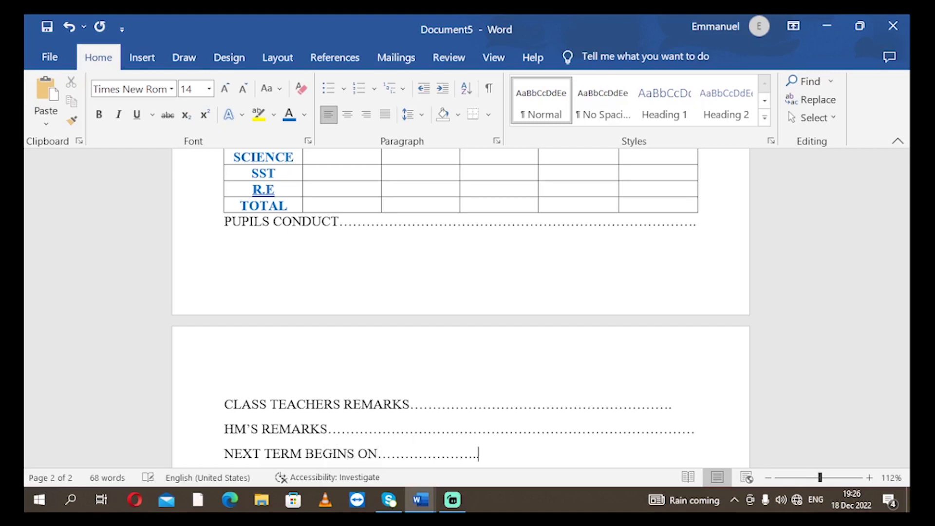
text(........)
key(BackSpace)
key(BackSpace)
key(BackSpace)
key(BackSpace)
key(BackSpace)
key(BackSpace)
key(BackSpace)
key(BackSpace)
text(AND ENDS )
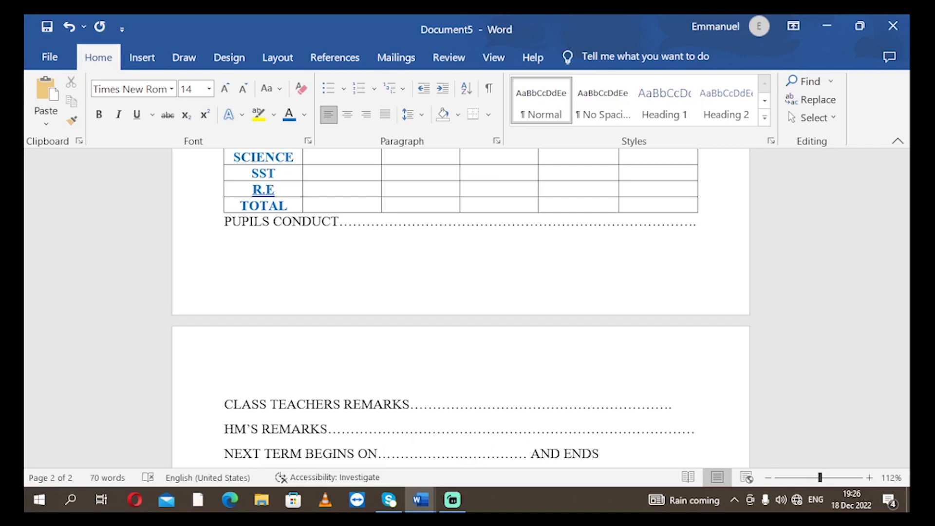
text(ON.......................)
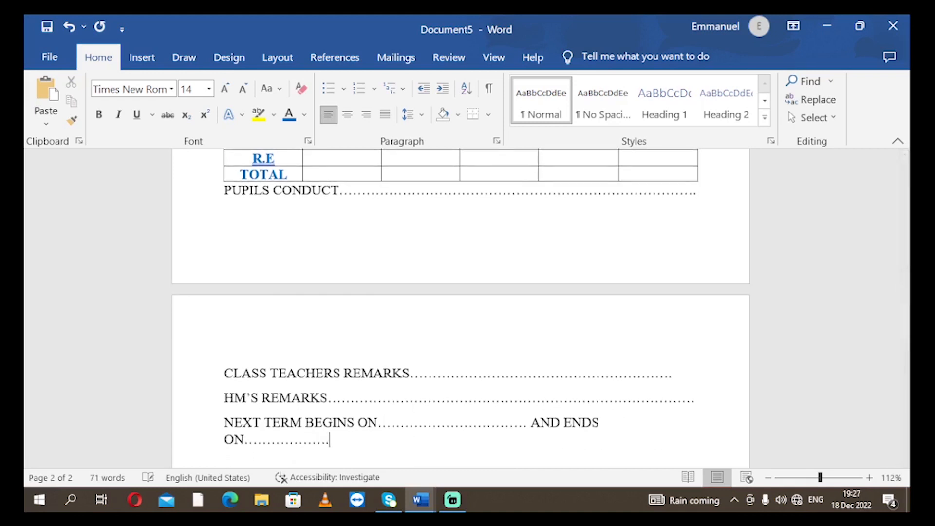
key(BackSpace)
key(BackSpace)
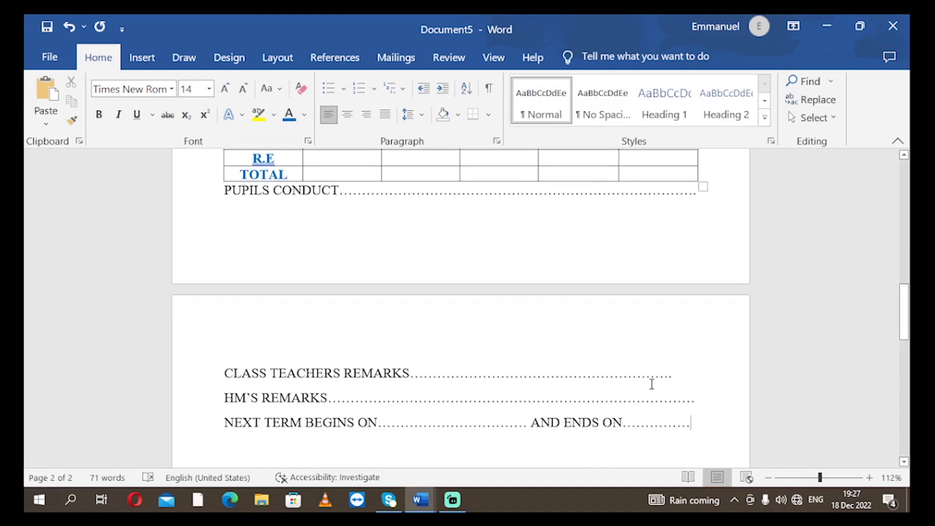
Step: Format the four lines from PUPILS CONDUCT to NEXT TERM BEGINS ON as bold Arial Narrow at size 9
drag(702, 426, 200, 225)
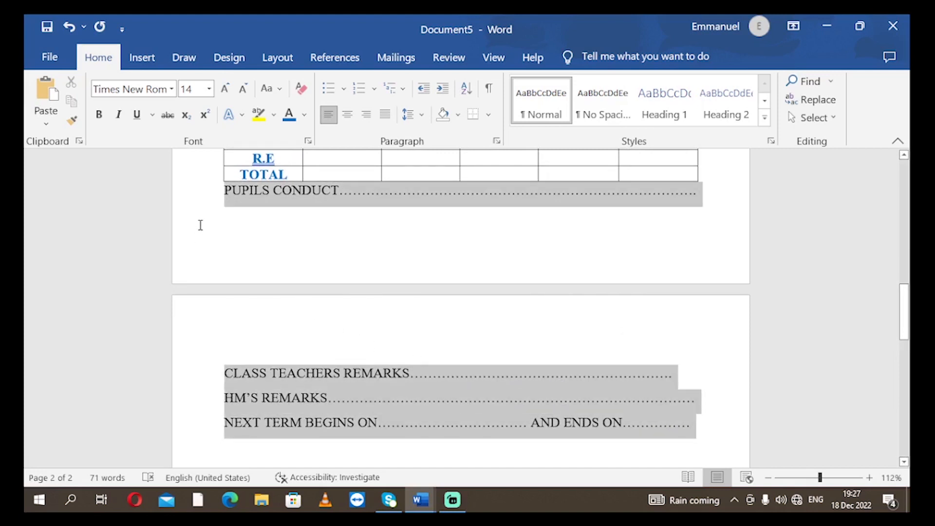
click(239, 93)
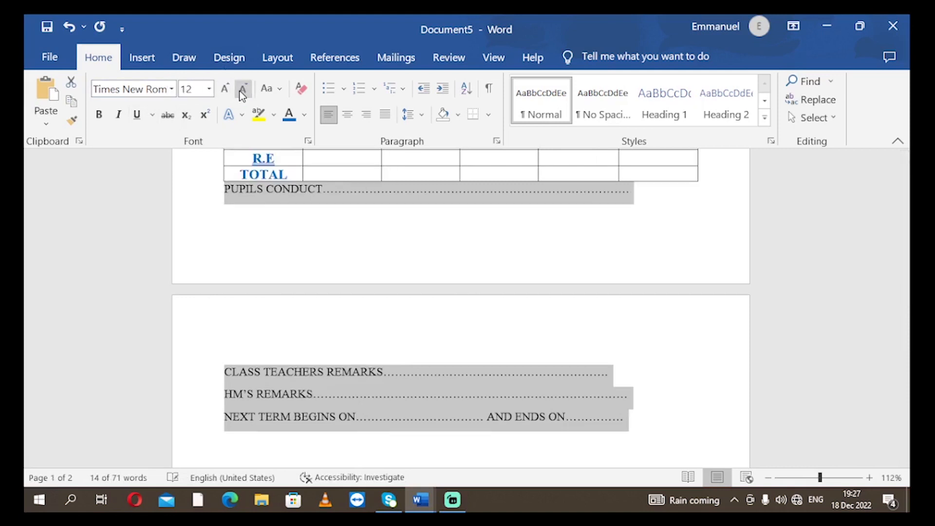
click(239, 93)
click(242, 92)
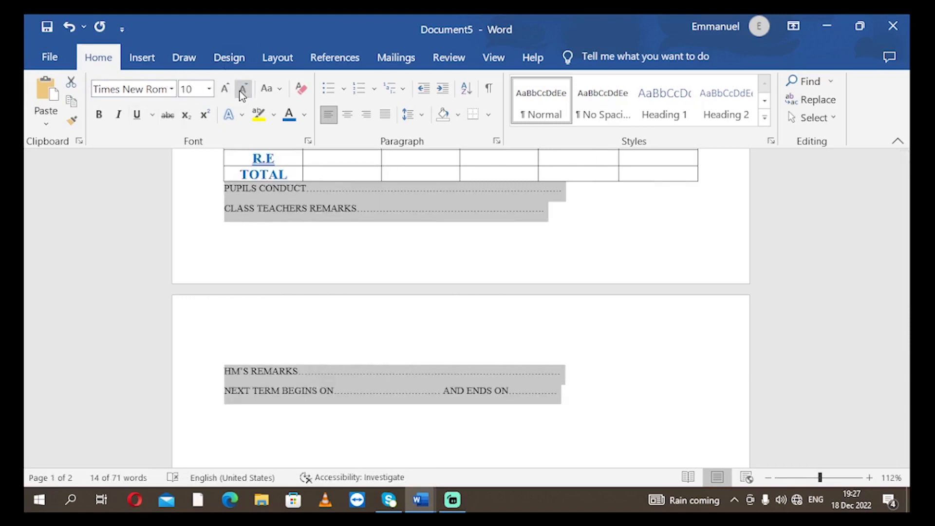
click(238, 92)
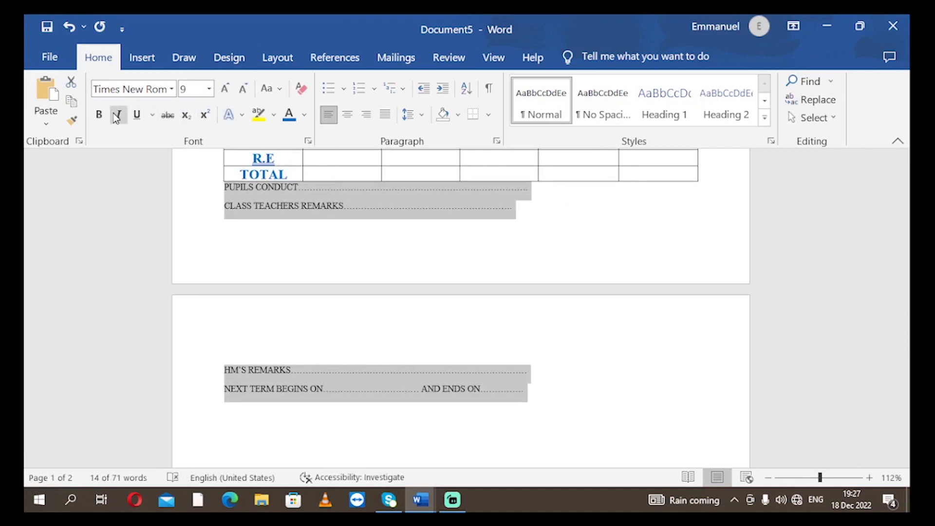
click(98, 115)
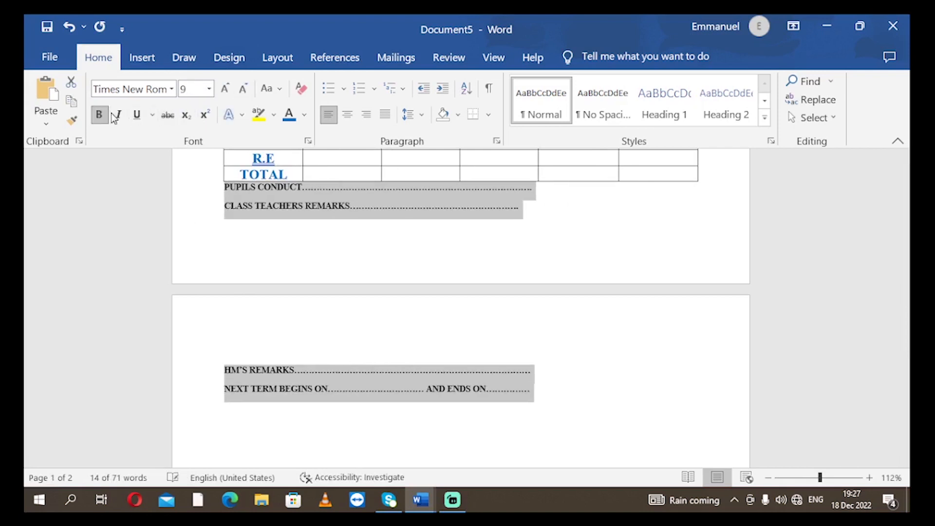
click(173, 90)
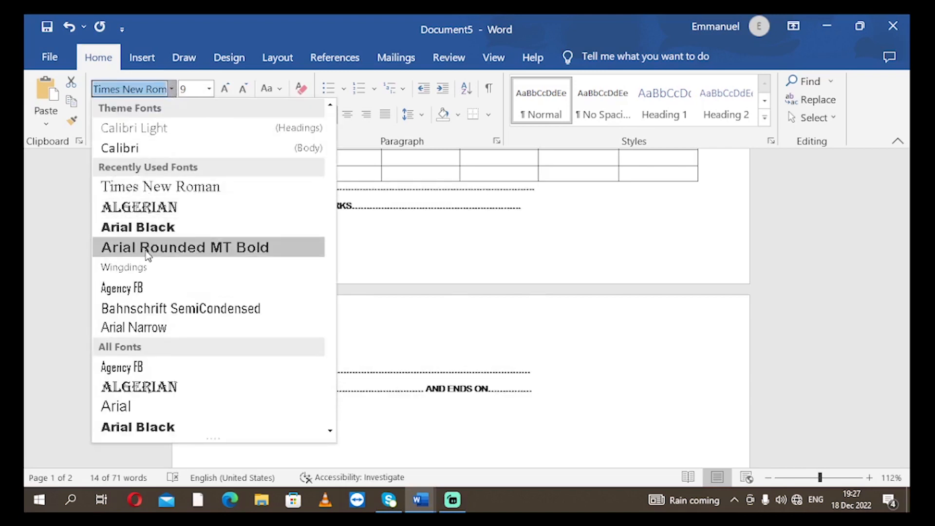
click(132, 328)
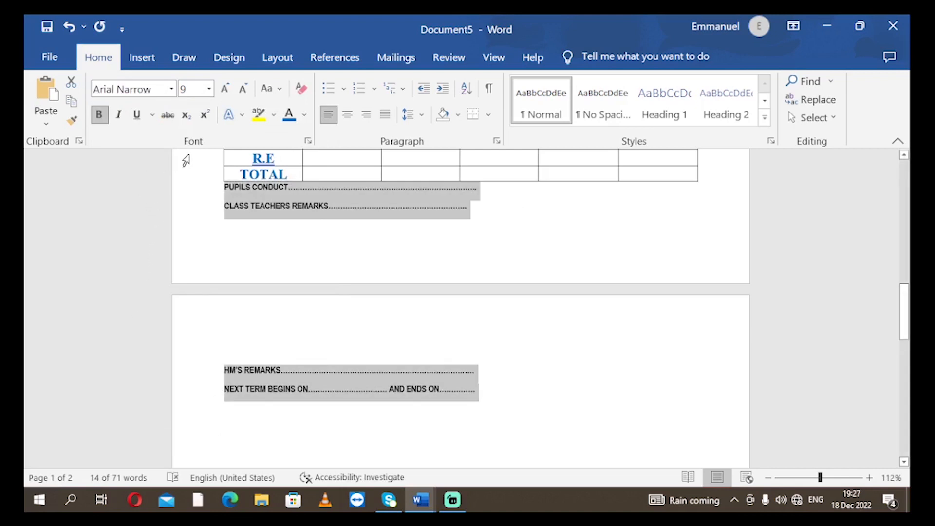
Step: Remove the space after paragraphs in the four selected lines and set their line spacing to 1.0
click(420, 115)
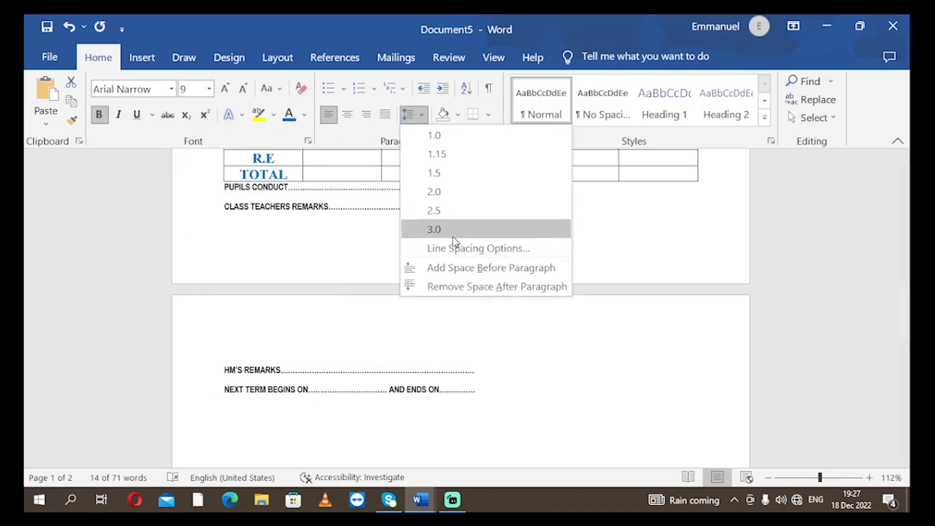
click(466, 287)
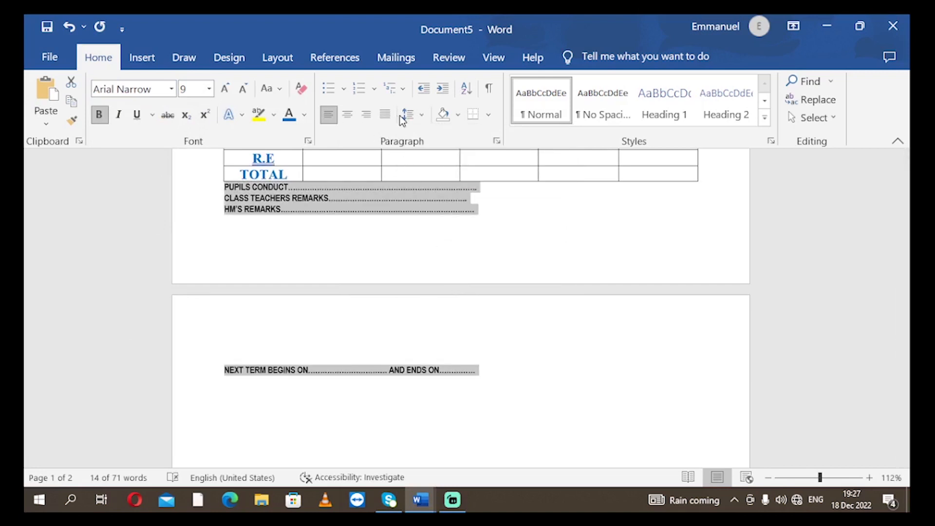
click(418, 117)
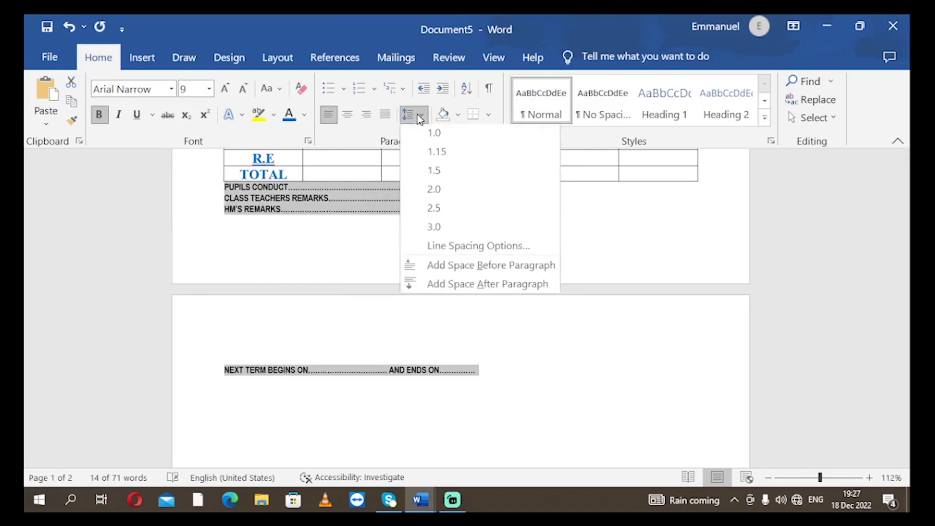
click(434, 141)
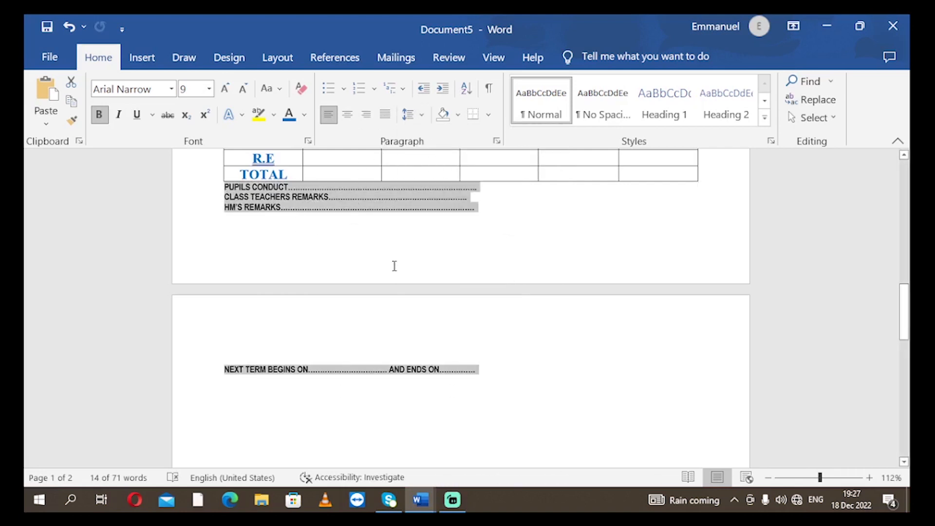
Step: Delete the four selected conduct, remarks and next term lines below the end of term exams table
scroll(403, 267, up, 3)
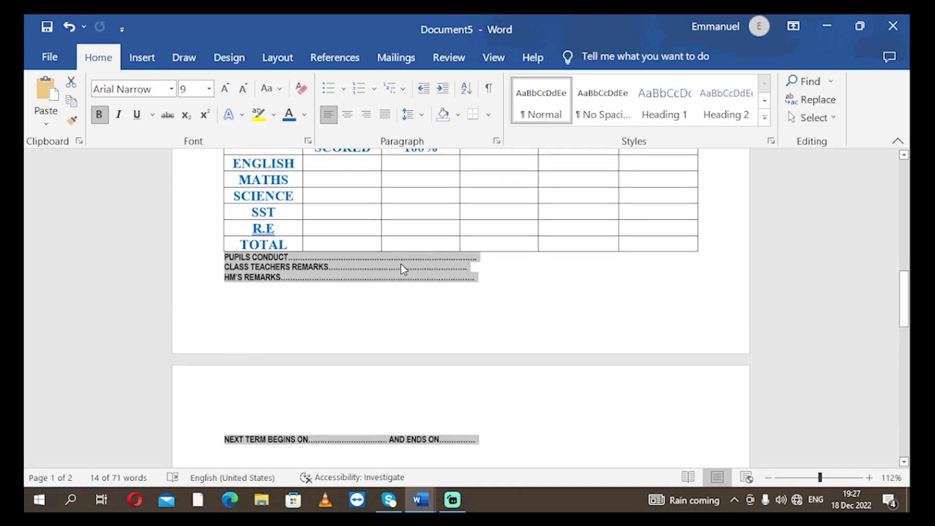
scroll(403, 269, down, 2)
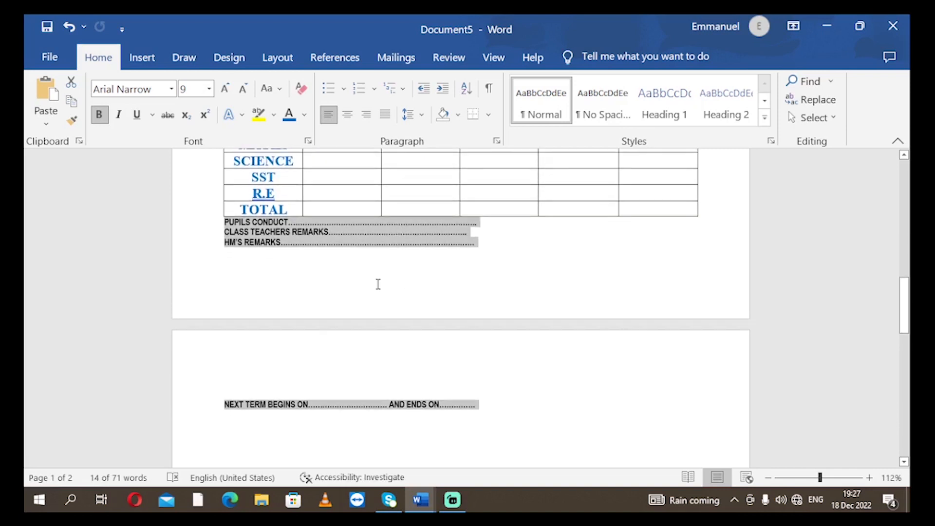
key(Delete)
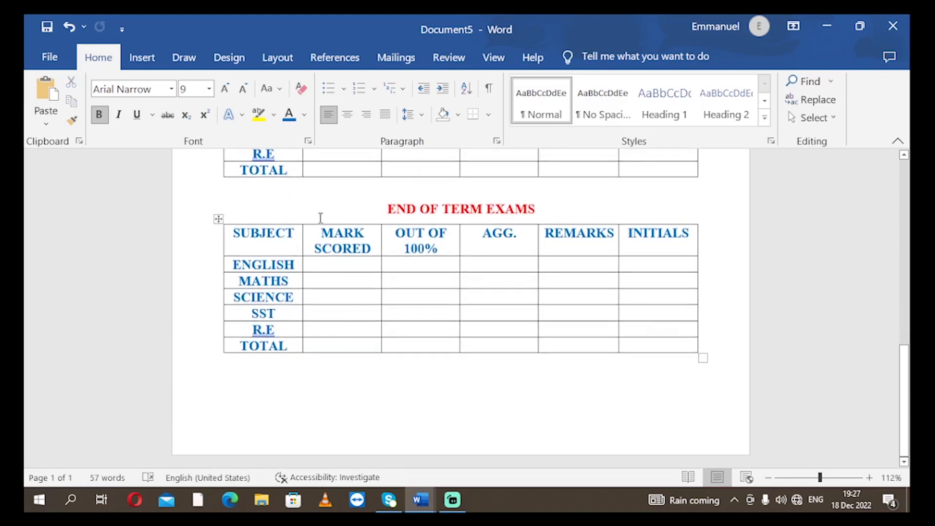
Step: Draw a text box directly below the end of term exams table, as wide as the table, and paste the four cut lines into it
click(142, 58)
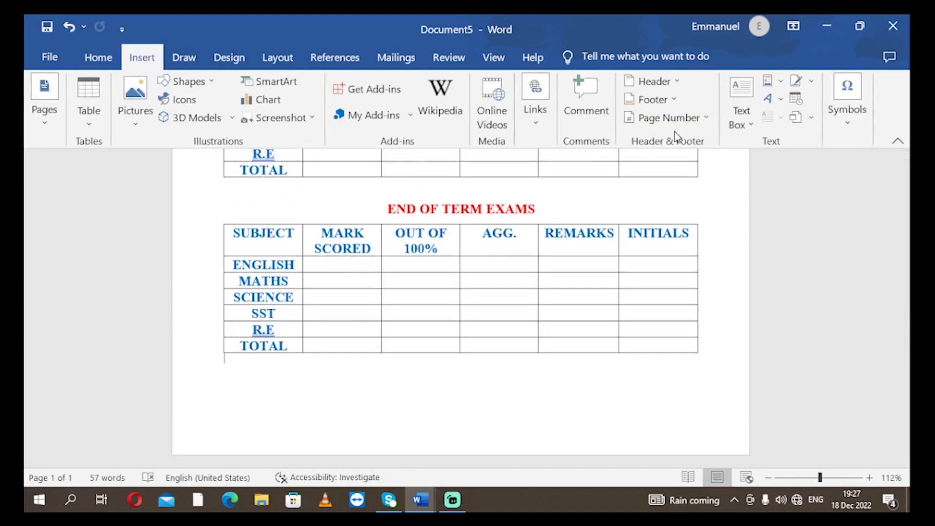
click(737, 122)
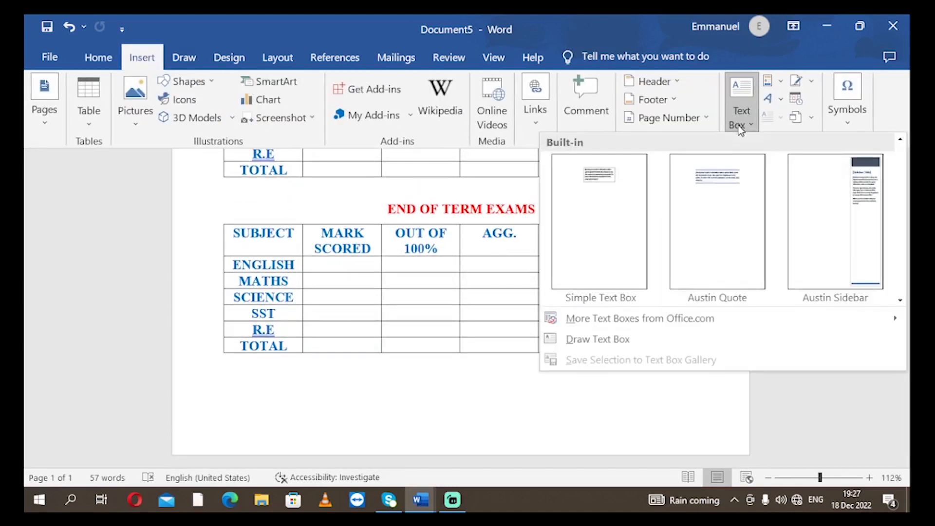
click(577, 339)
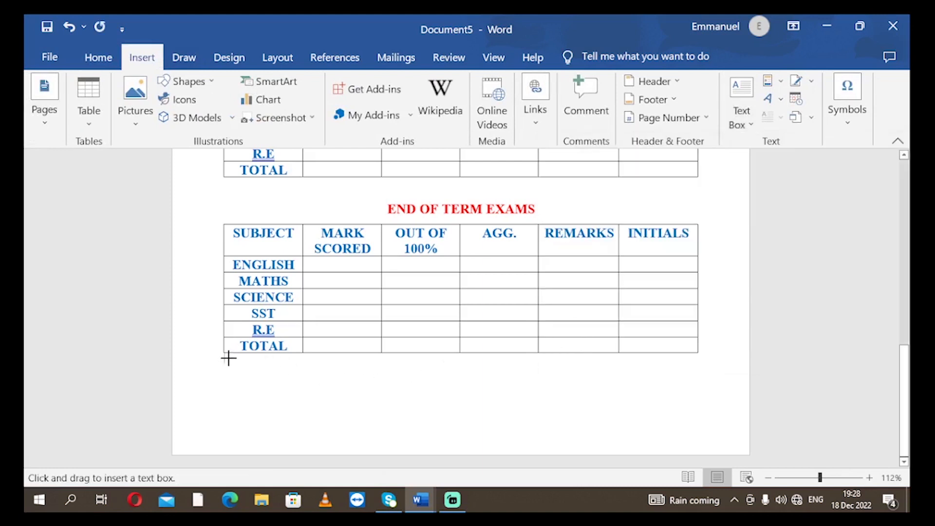
mouse_move(224, 357)
mouse_down()
mouse_move(293, 401)
mouse_move(553, 467)
mouse_move(616, 493)
mouse_move(700, 449)
mouse_up()
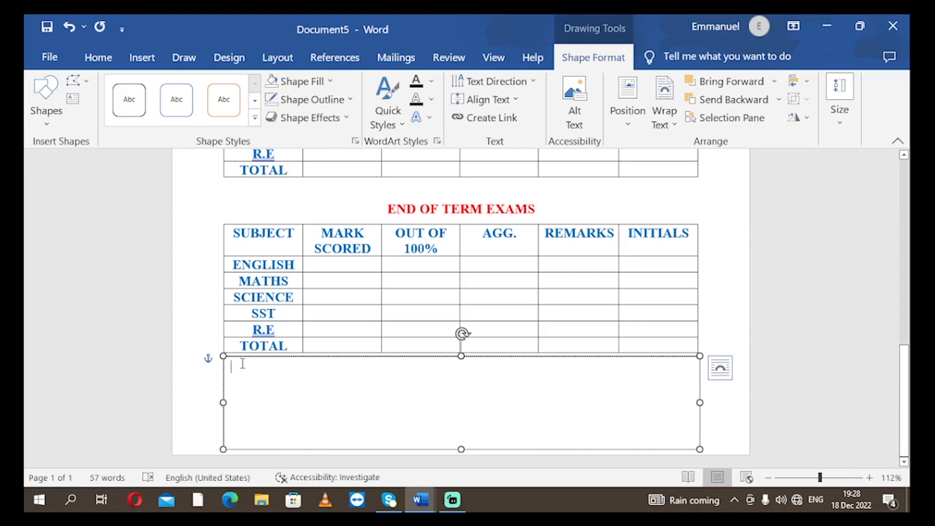
key(ctrl+v)
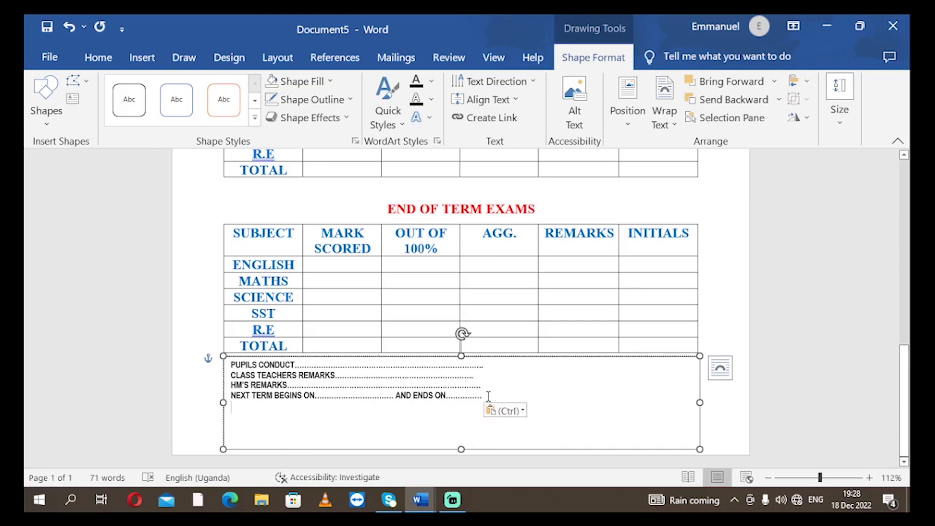
Step: Set the font size of the four lines in the text box to 14
drag(480, 397, 235, 353)
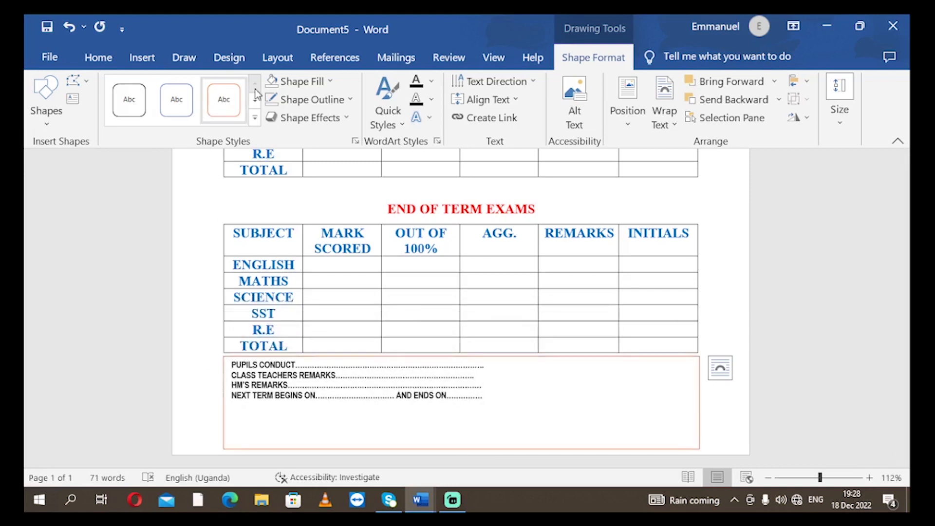
click(102, 63)
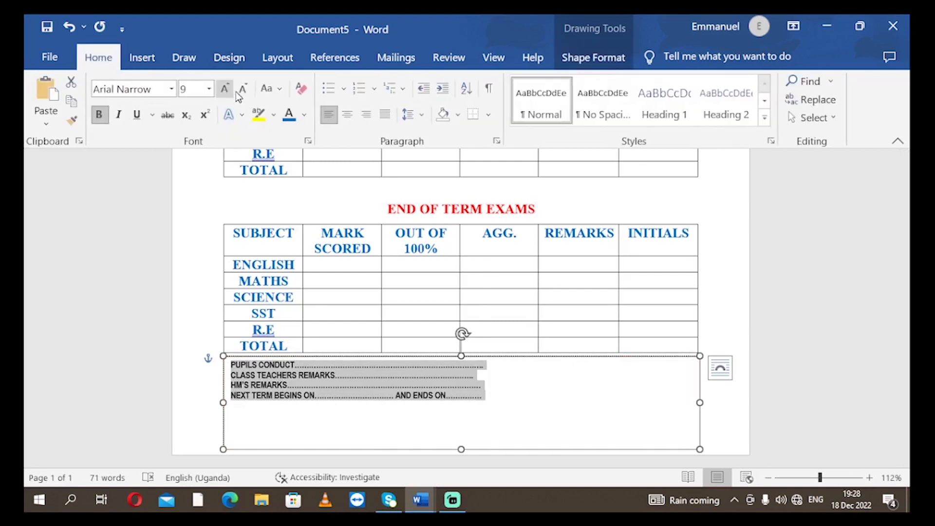
click(248, 90)
click(248, 90)
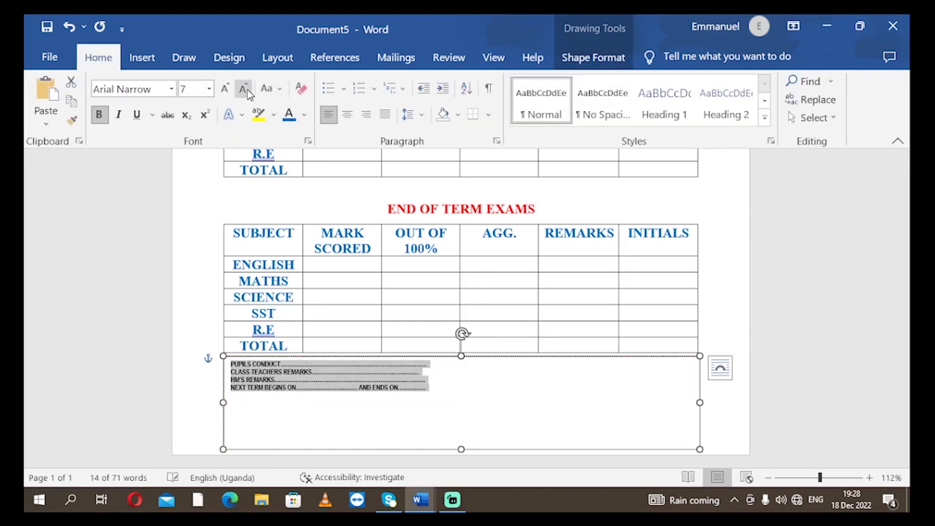
click(225, 88)
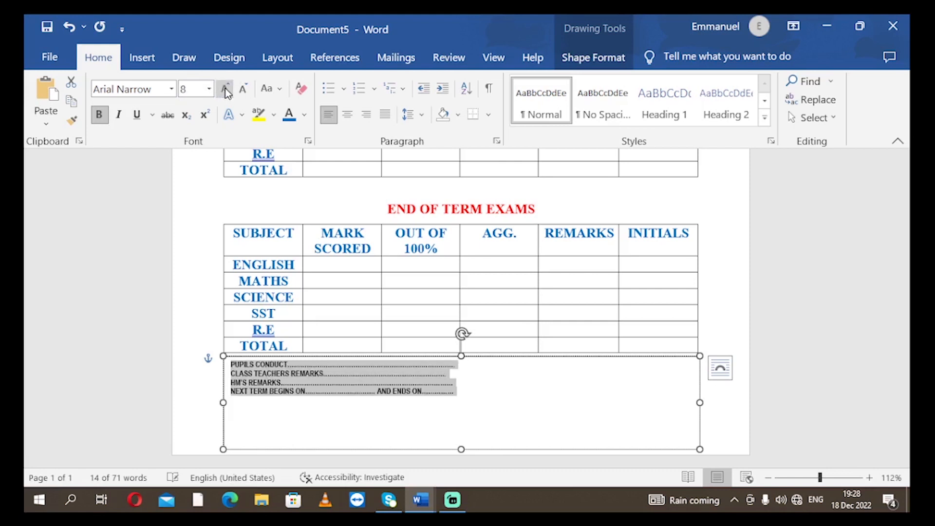
click(225, 88)
click(226, 89)
click(226, 89)
click(226, 89)
click(226, 89)
click(226, 88)
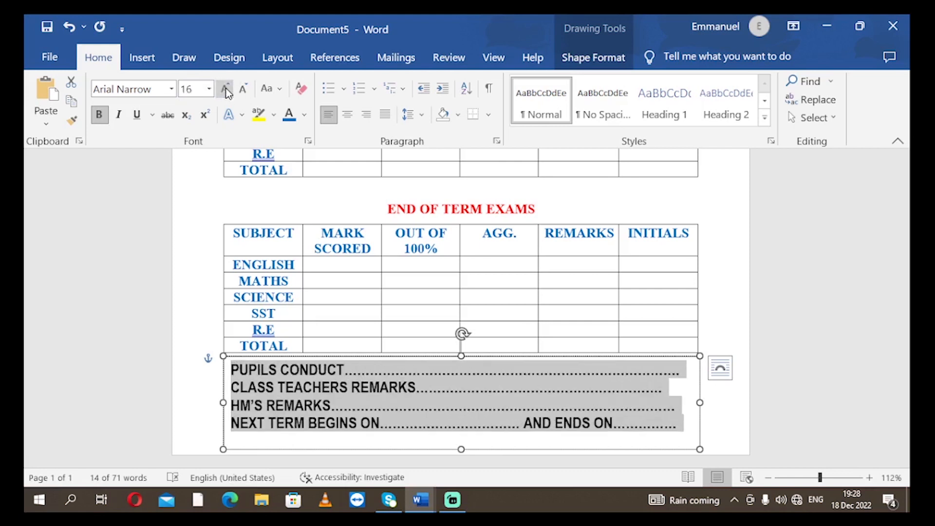
click(243, 89)
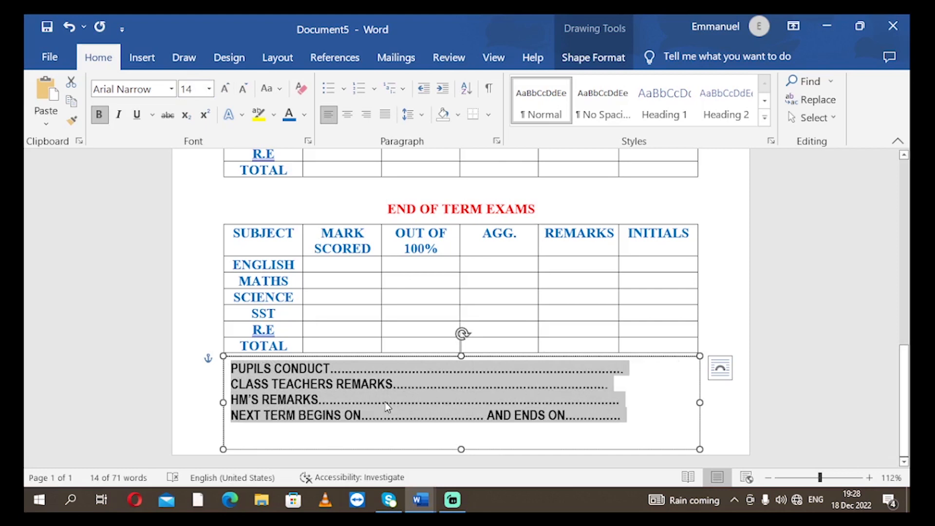
Step: Extend the dots after PUPILS CONDUCT to the far edge of the text box, keeping the entry on one line
click(633, 374)
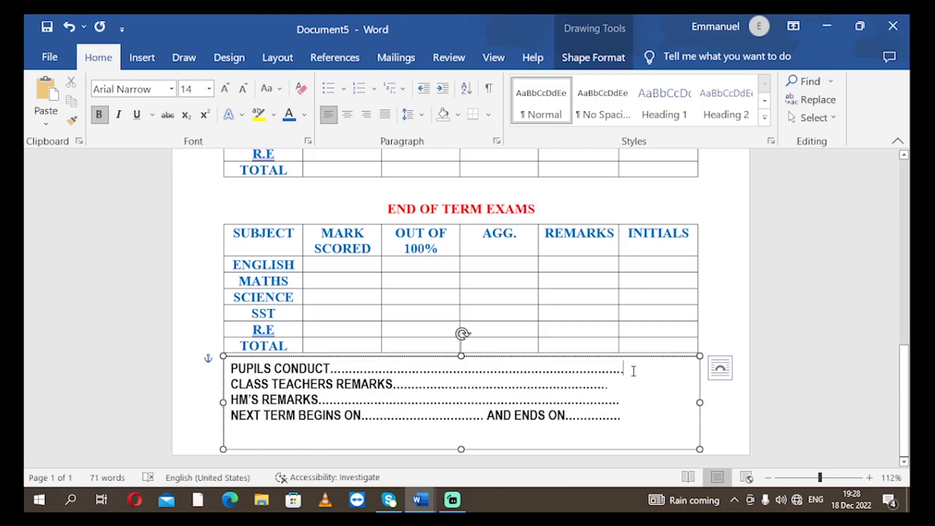
text(.........)
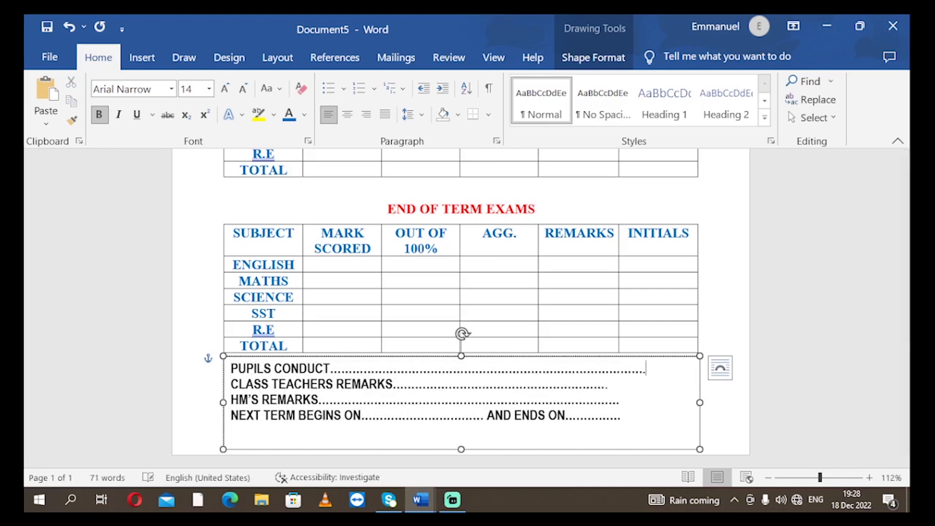
text(............)
key(BackSpace)
text(.\)
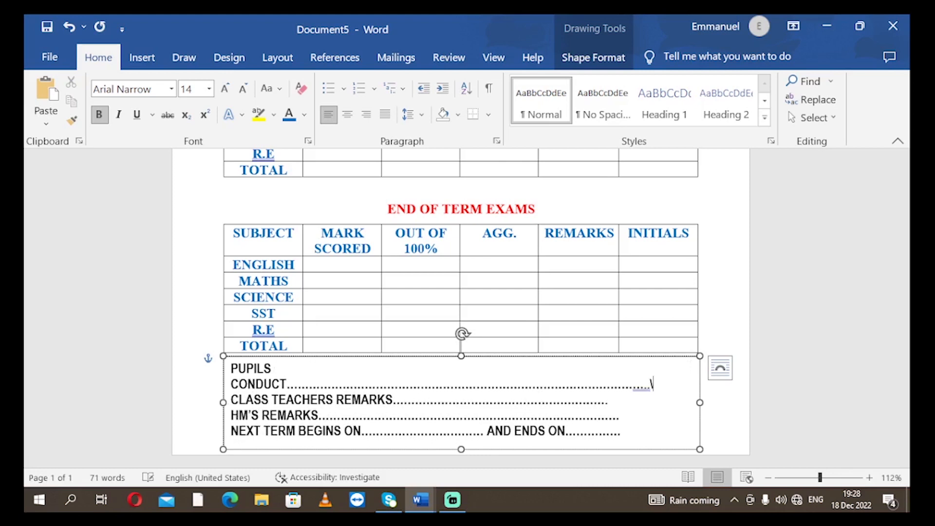
key(BackSpace)
key(BackSpace)
Step: Extend the dots after CLASS TEACHERS REMARKS and HM'S REMARKS to match the length of the PUPILS CONDUCT line
click(609, 387)
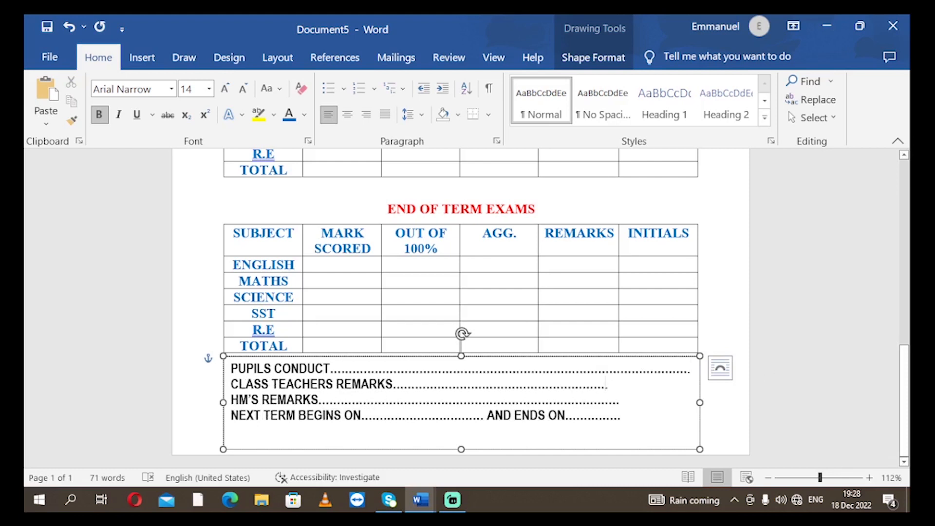
text(................)
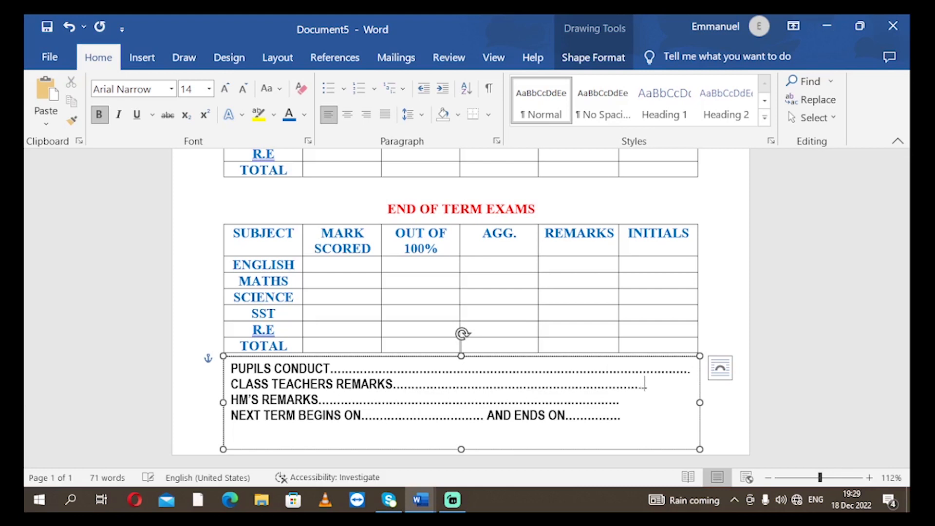
text(...............)
click(609, 402)
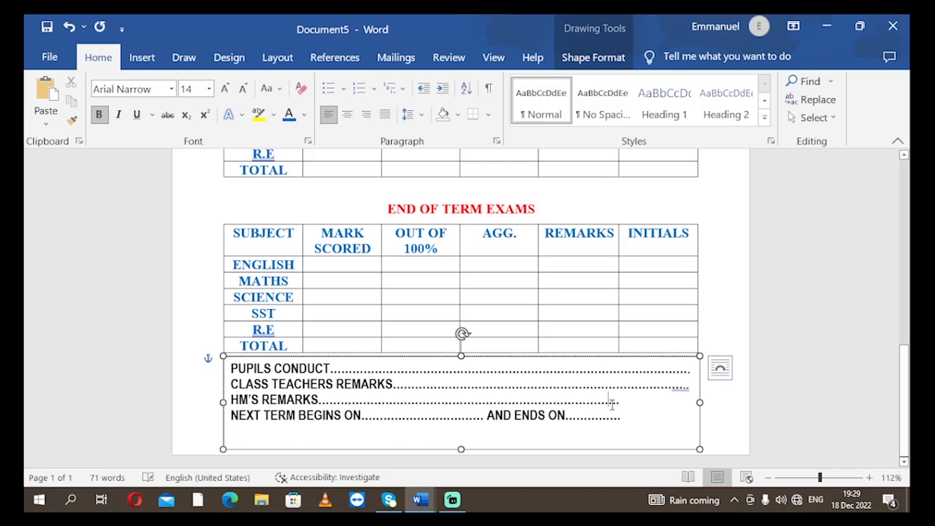
text(.....)
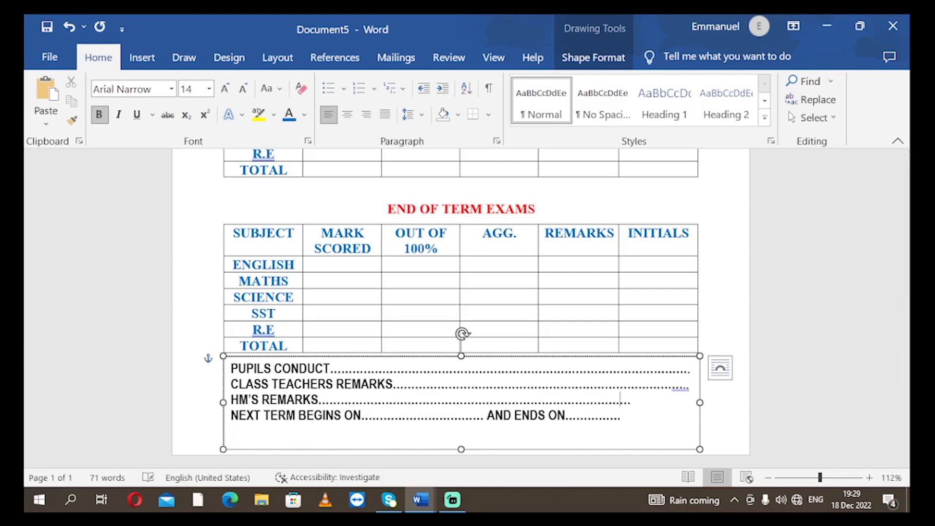
text(......................)
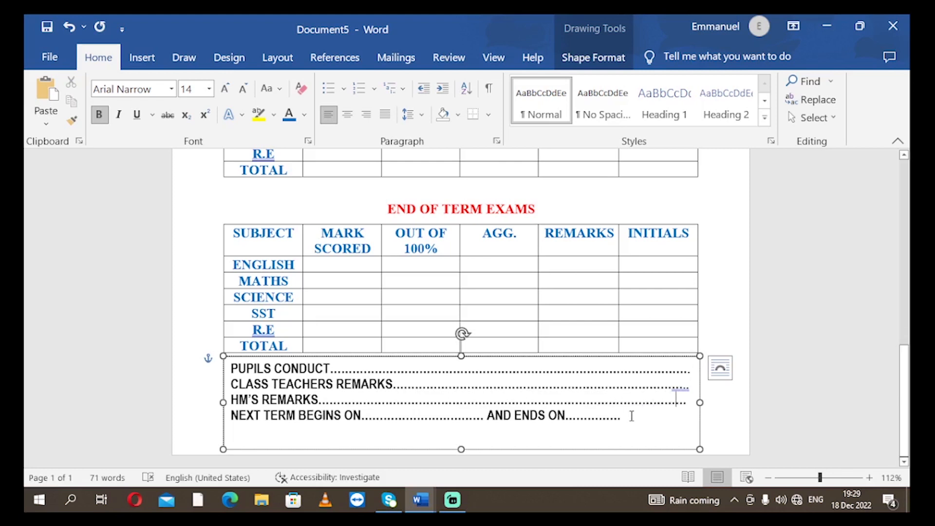
Step: Extend the dots after AND ENDS ON so the line matches the length of the lines above
click(615, 427)
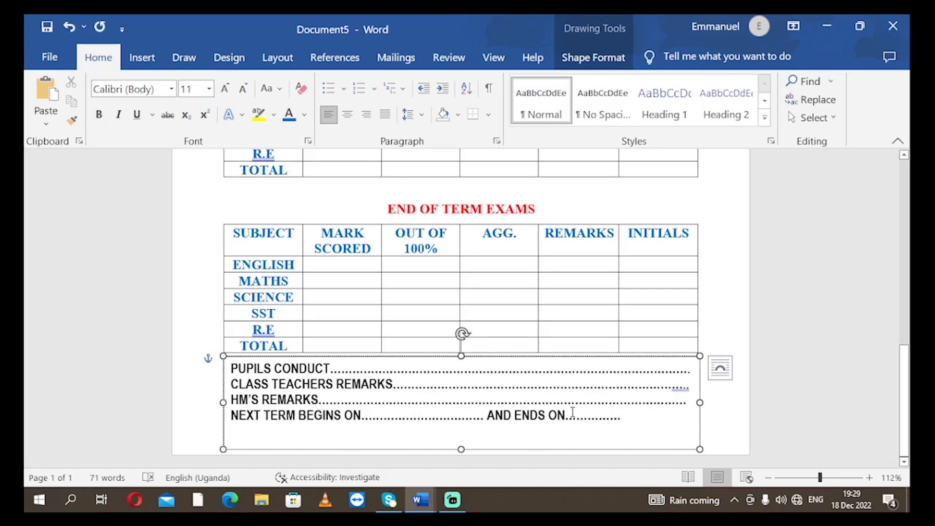
click(617, 418)
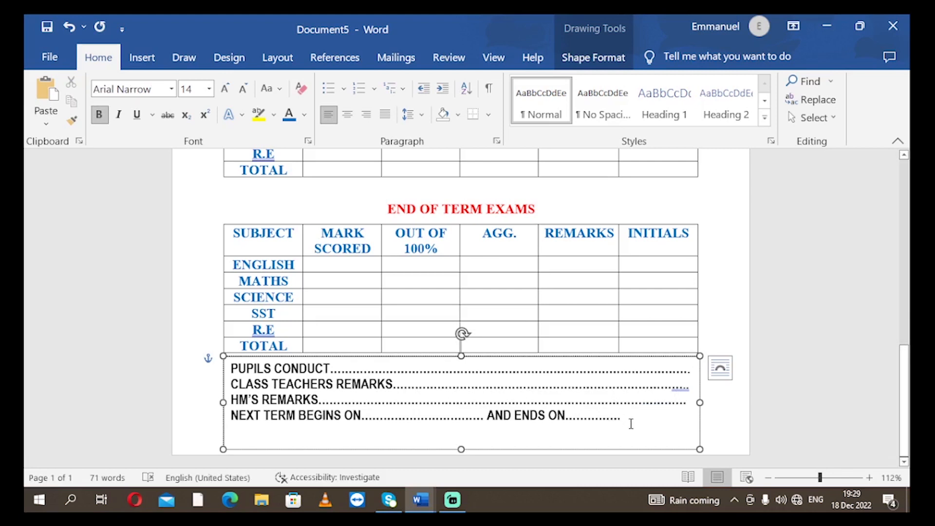
text(................)
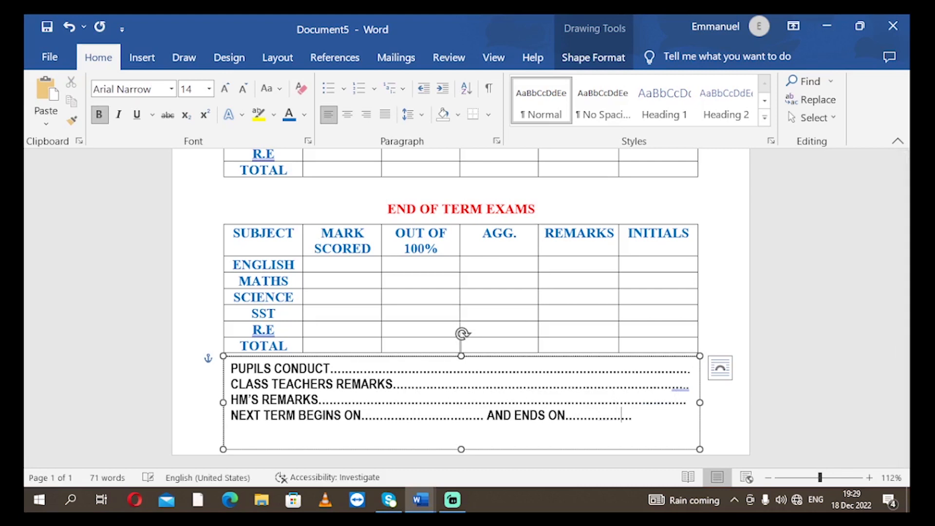
text(................)
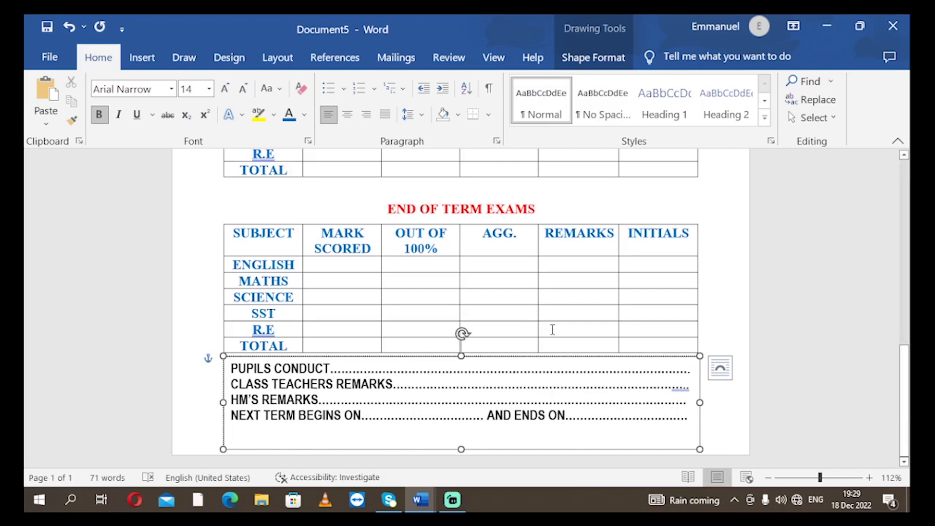
Step: Set the text box to No Fill and No Outline
click(602, 56)
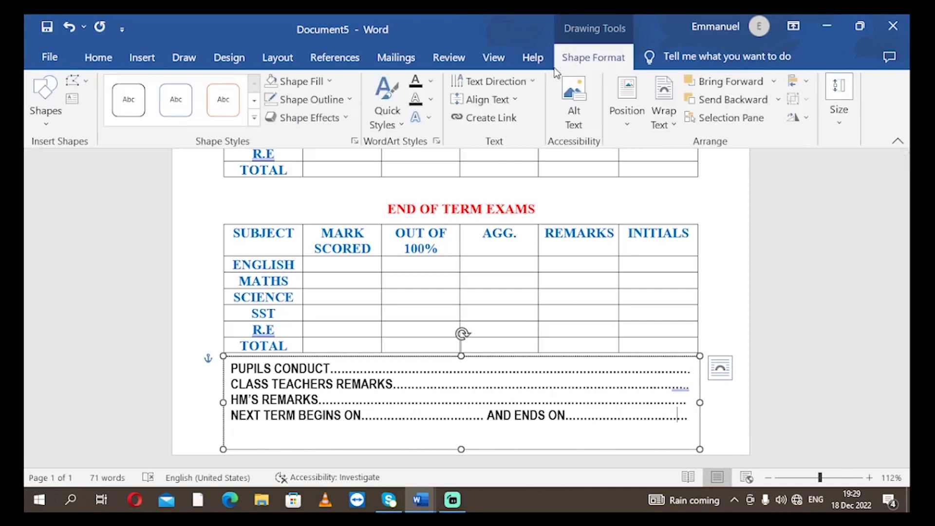
click(324, 82)
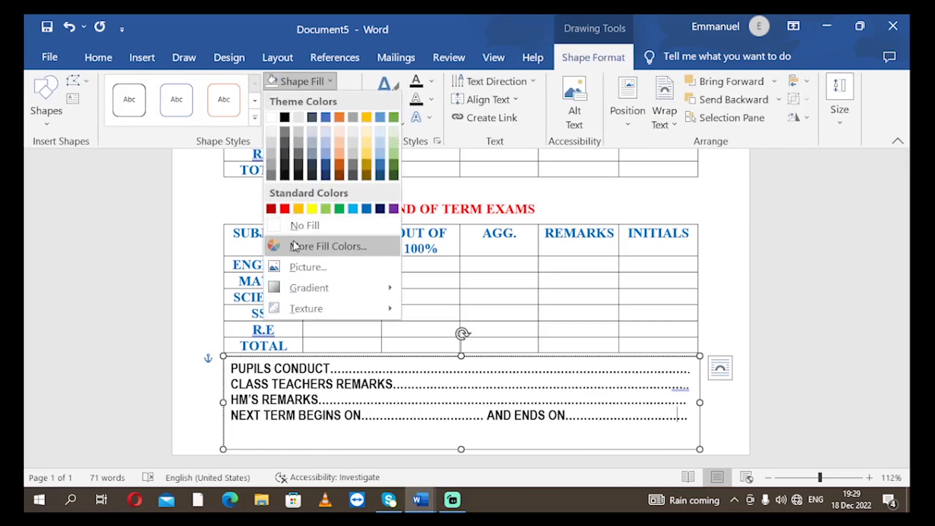
click(300, 227)
click(323, 100)
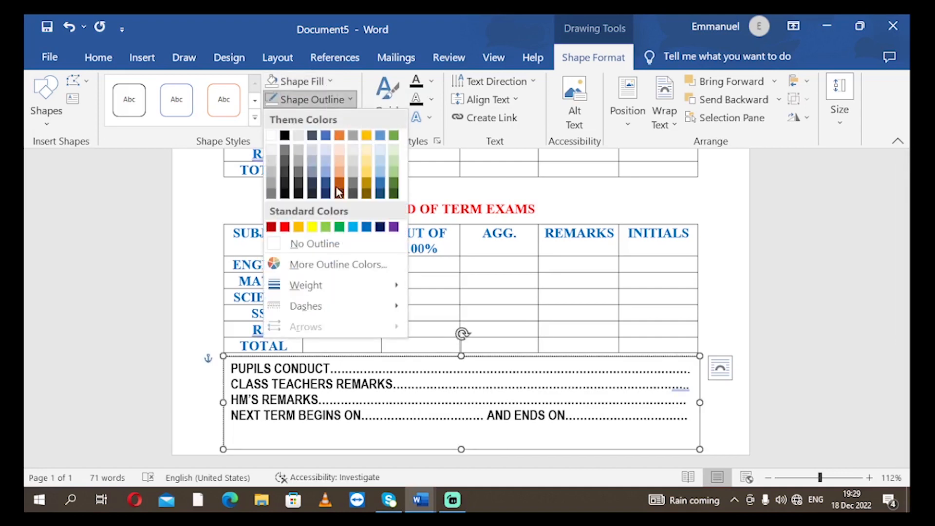
click(321, 252)
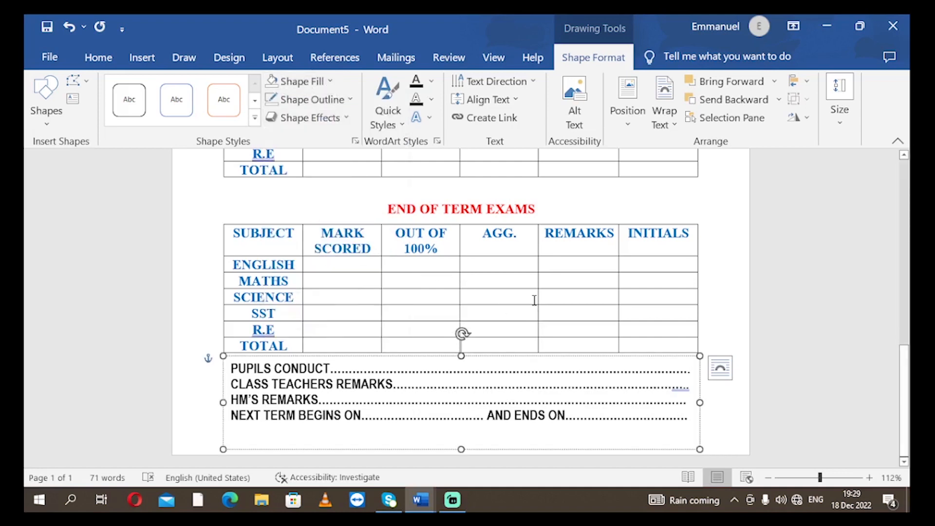
Step: Add the school motto STRIVE FOR EXCELLENCE as a new line below NEXT TERM BEGINS ON in the text box
scroll(505, 258, up, 1)
scroll(506, 258, up, 8)
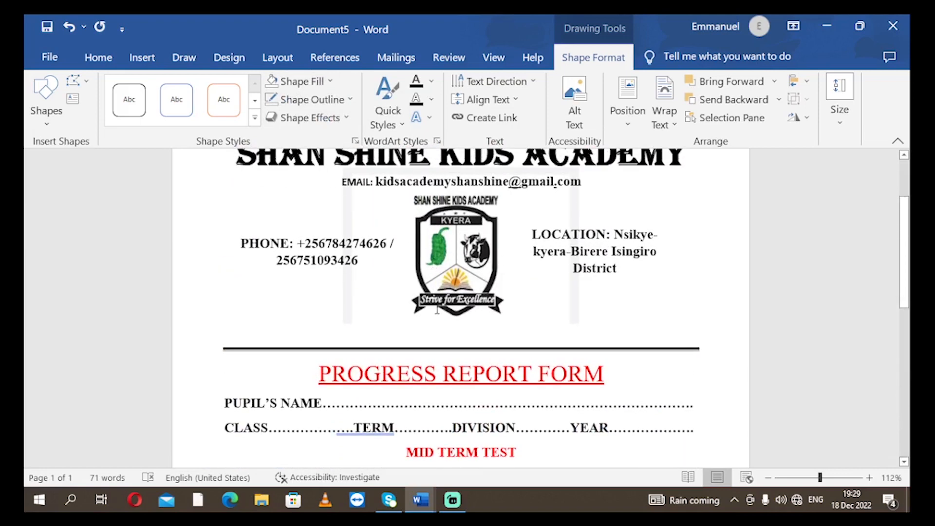
scroll(498, 314, down, 10)
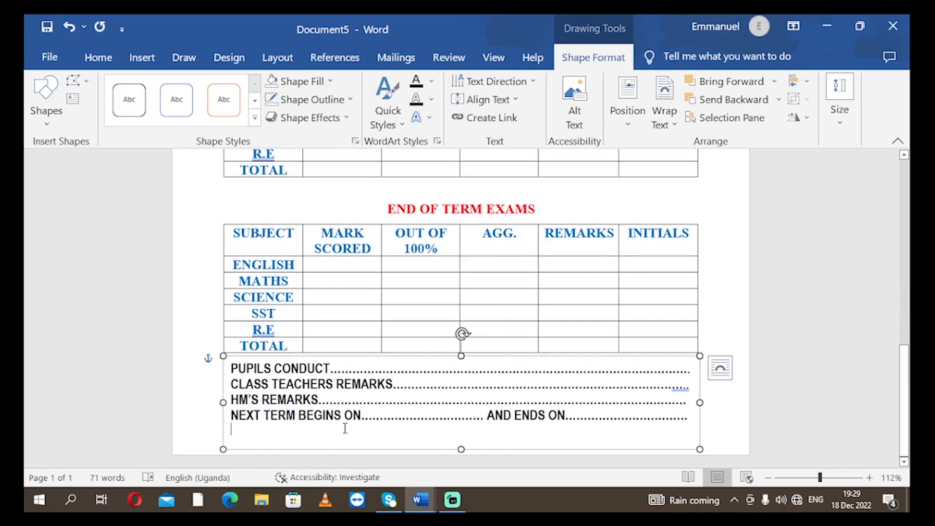
text(STRIVE F)
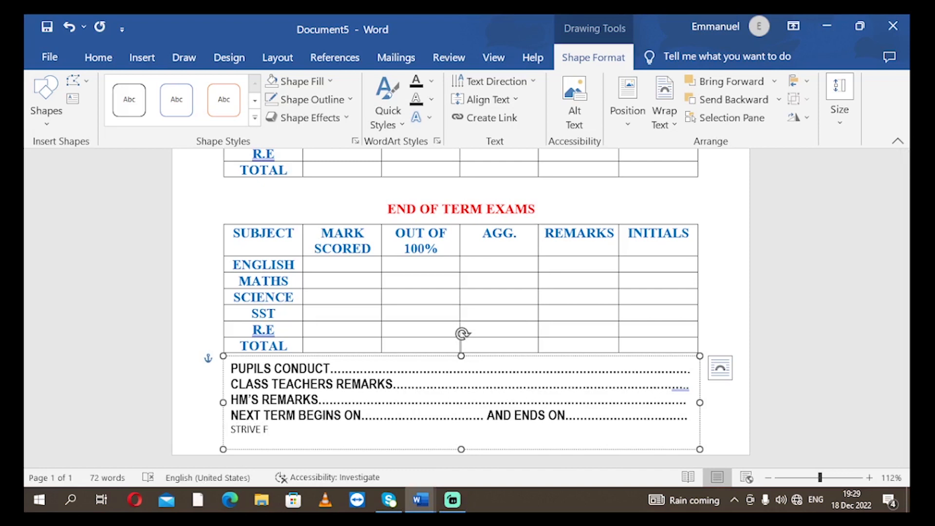
text(OR EXCELLENCE)
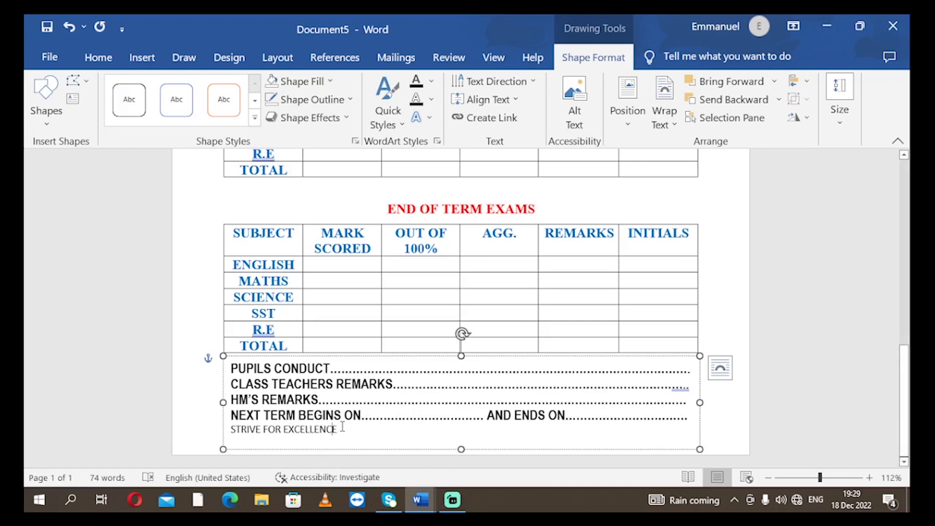
Step: Center the STRIVE FOR EXCELLENCE motto line and set its font color to the standard Blue
drag(341, 429, 255, 431)
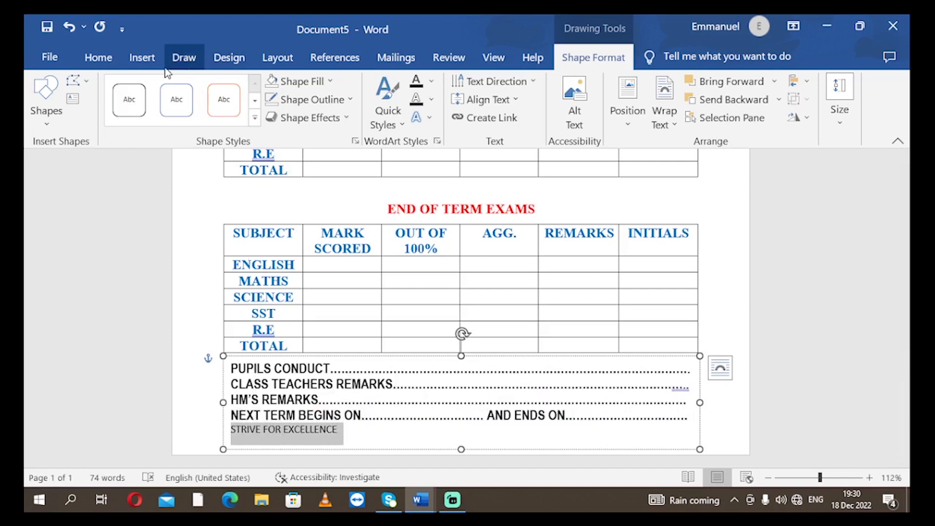
click(97, 56)
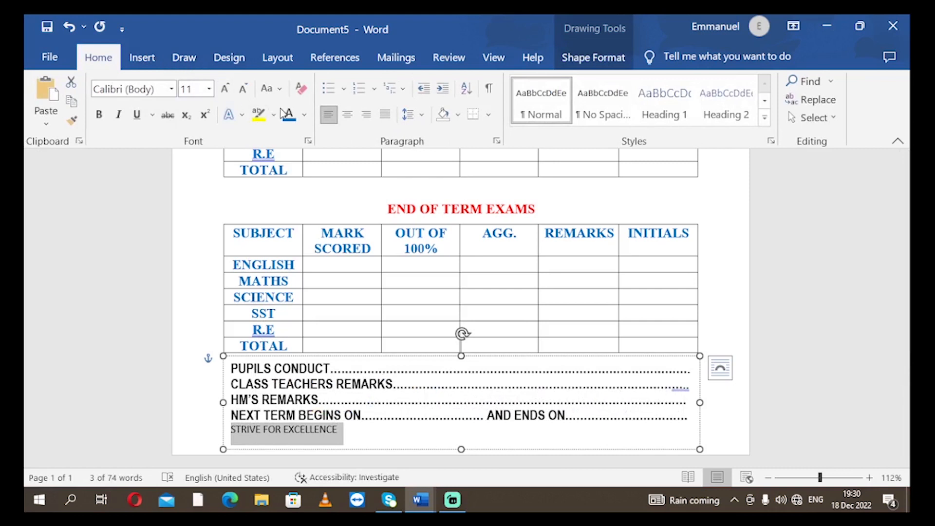
click(349, 117)
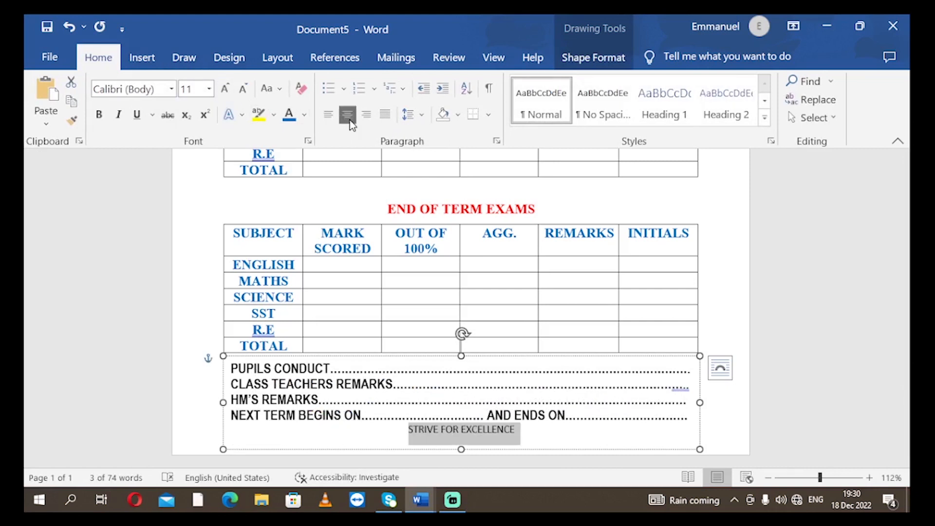
click(305, 116)
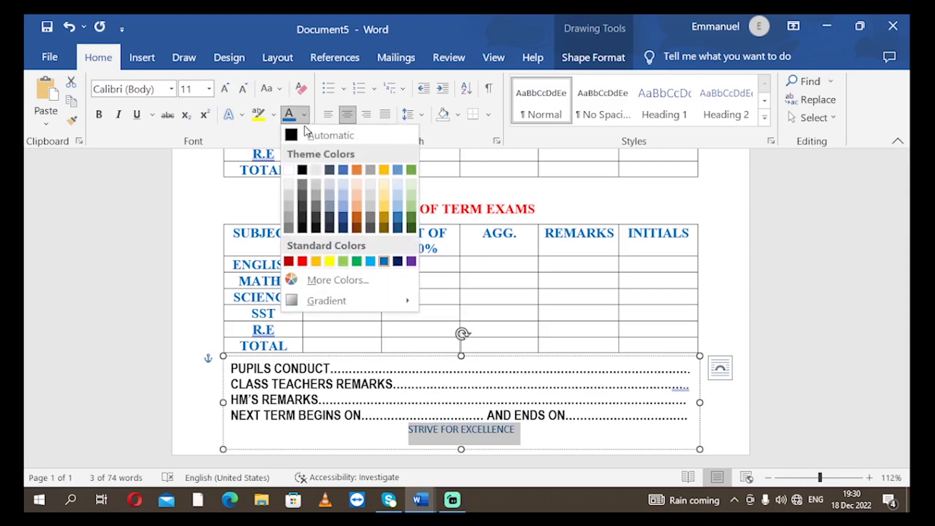
click(384, 262)
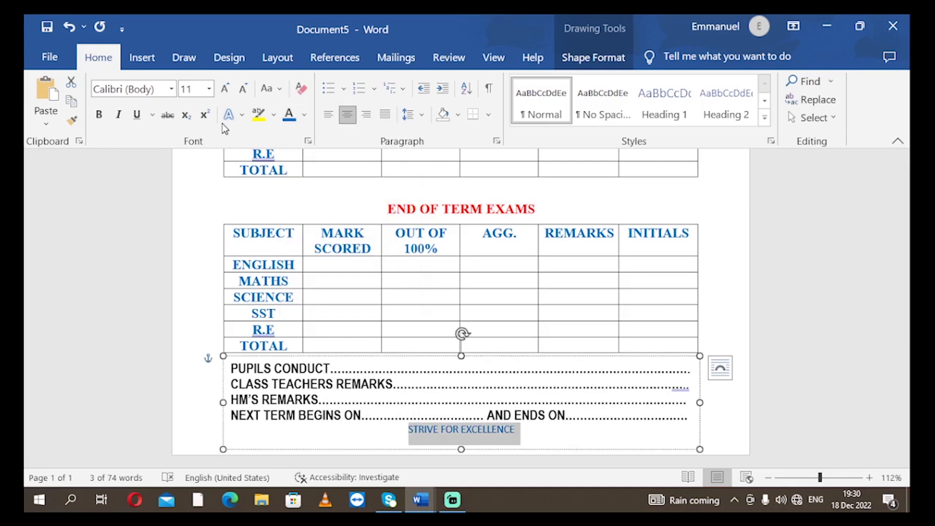
Step: Change the font of the STRIVE FOR EXCELLENCE motto to Arial Rounded MT Bold
click(172, 89)
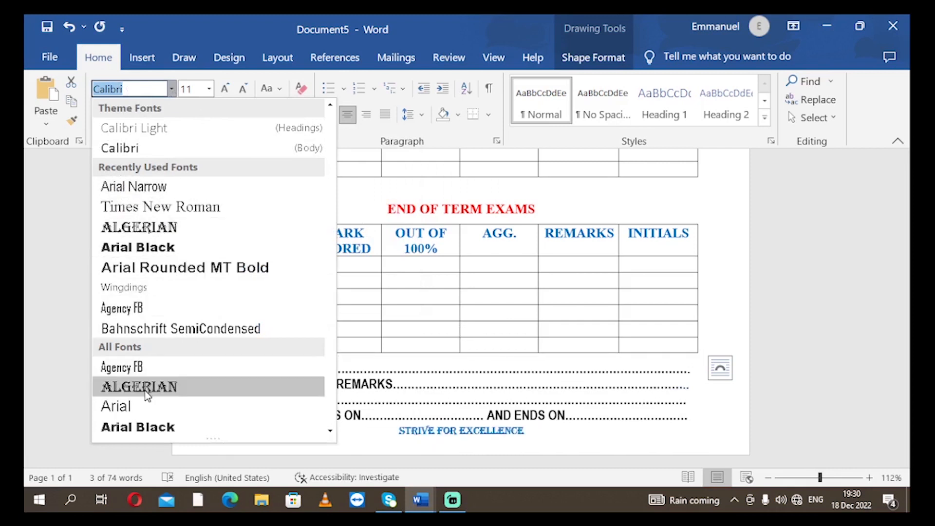
scroll(151, 397, down, 1)
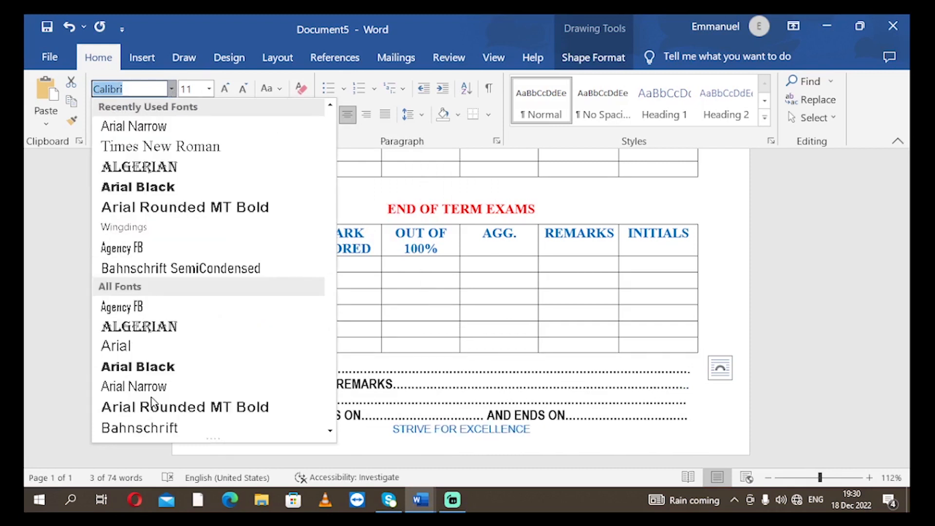
scroll(155, 380, down, 3)
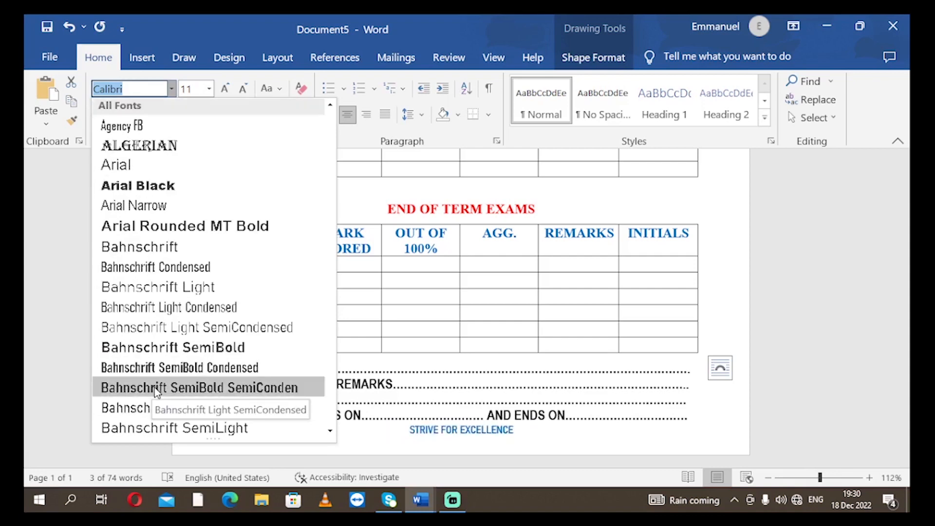
scroll(166, 409, down, 3)
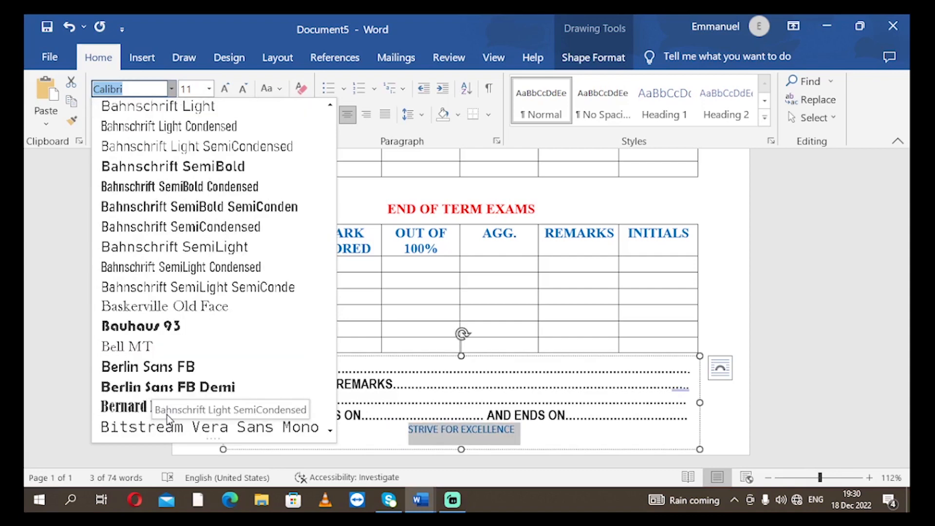
scroll(168, 374, down, 3)
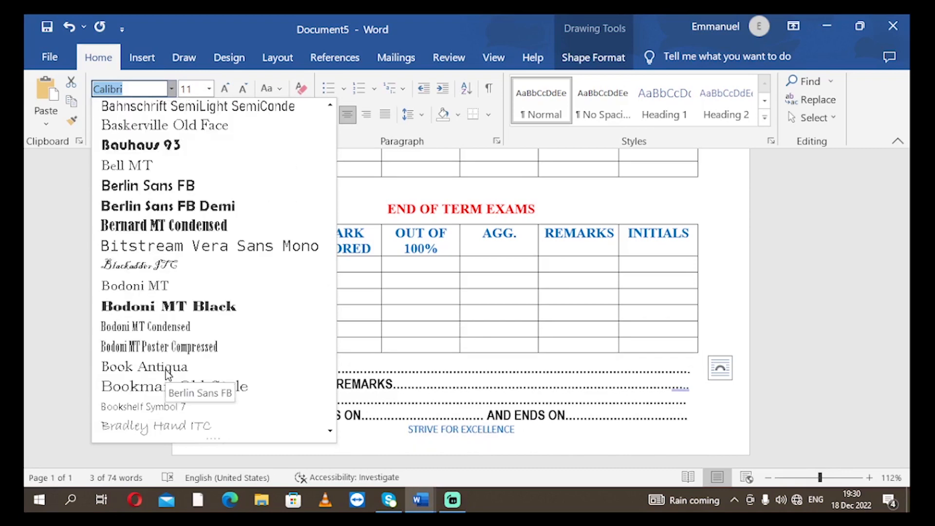
scroll(165, 294, up, 9)
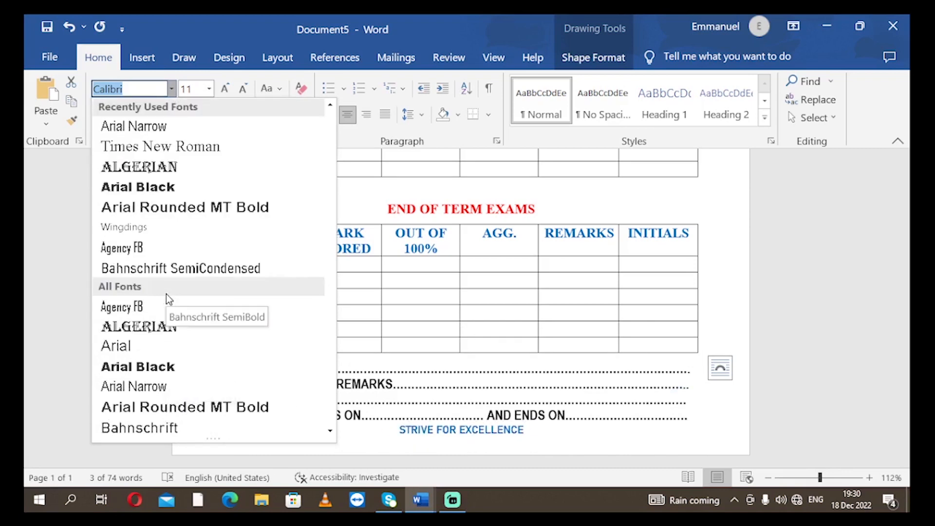
click(158, 208)
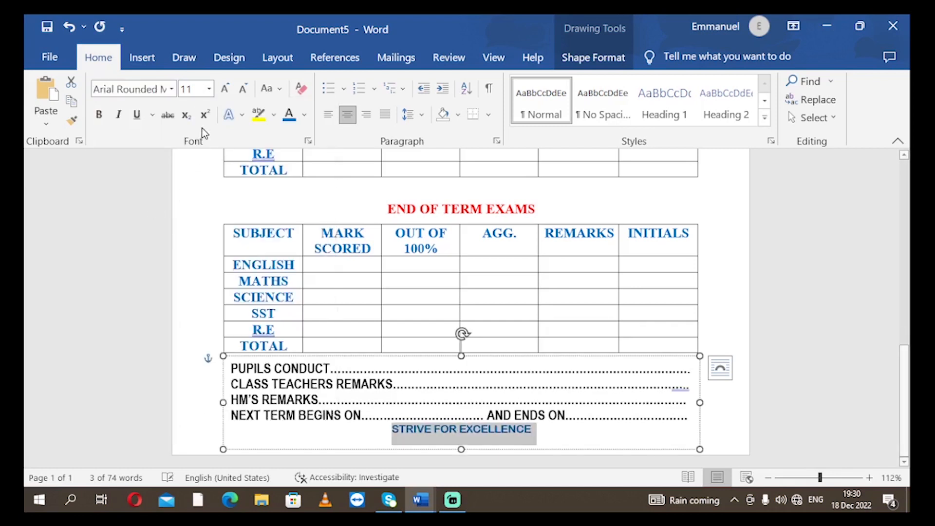
Step: Enlarge the STRIVE FOR EXCELLENCE motto to size 16 and make it italic
click(225, 89)
click(225, 89)
click(225, 89)
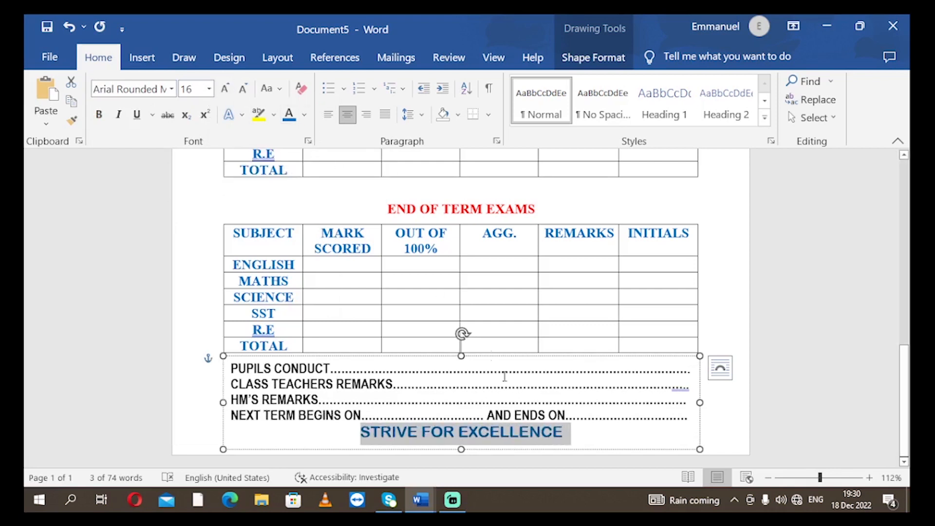
click(626, 438)
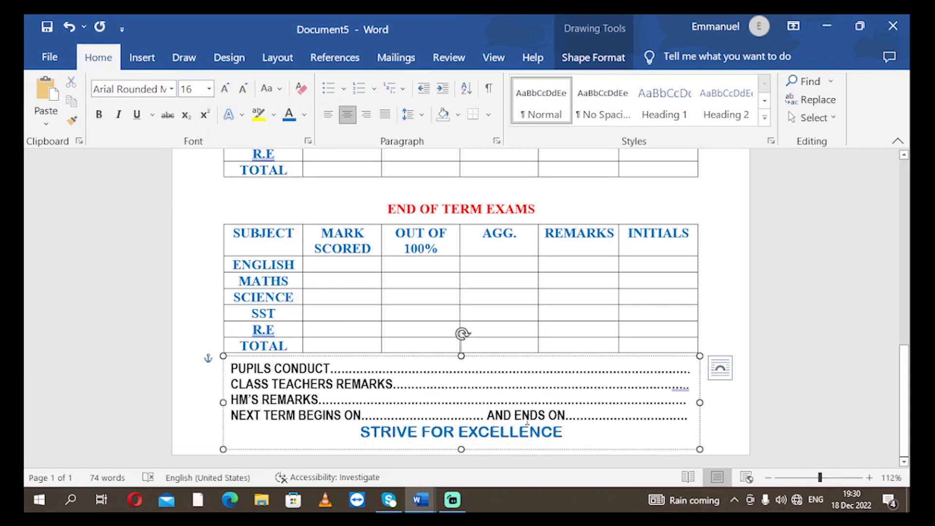
triple_click(569, 434)
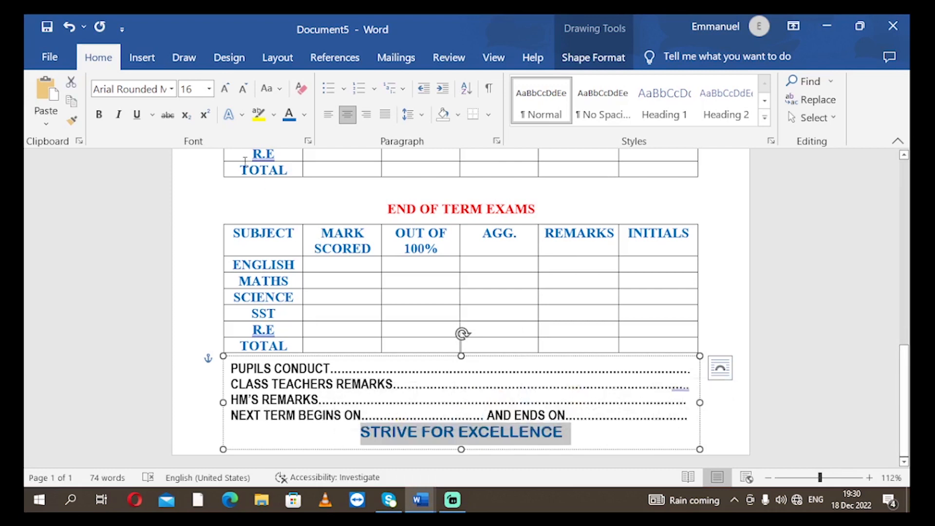
click(119, 114)
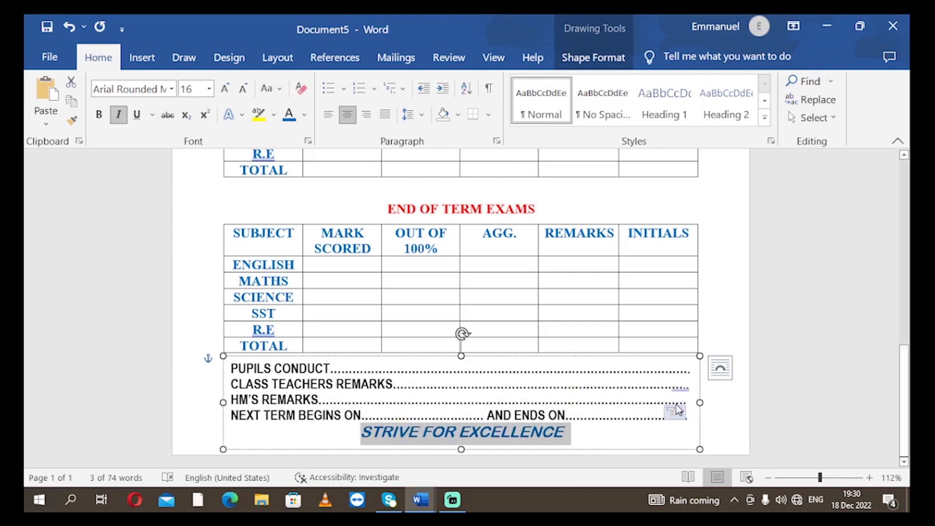
click(679, 384)
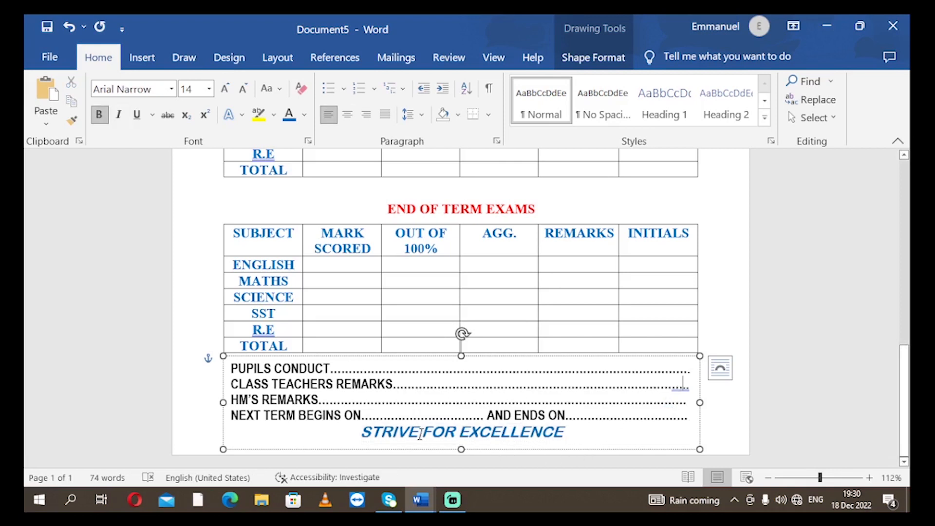
click(363, 432)
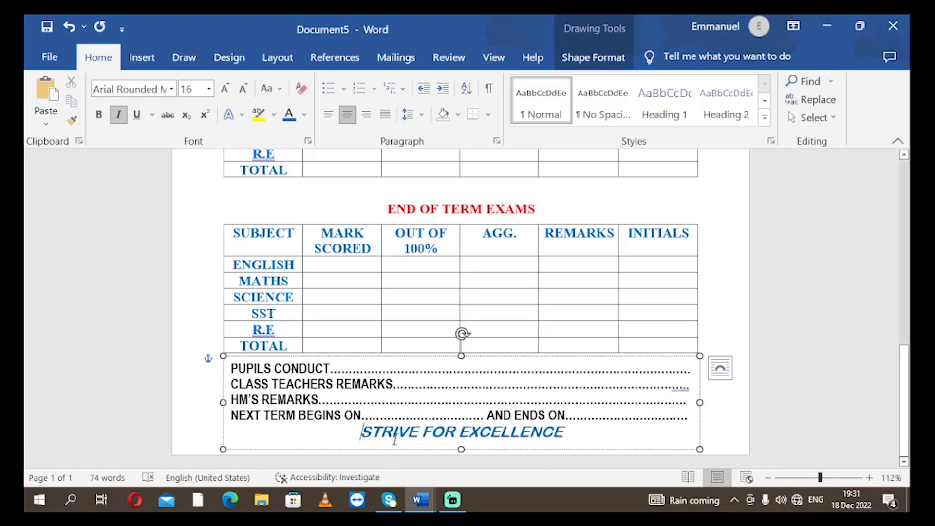
key(Return)
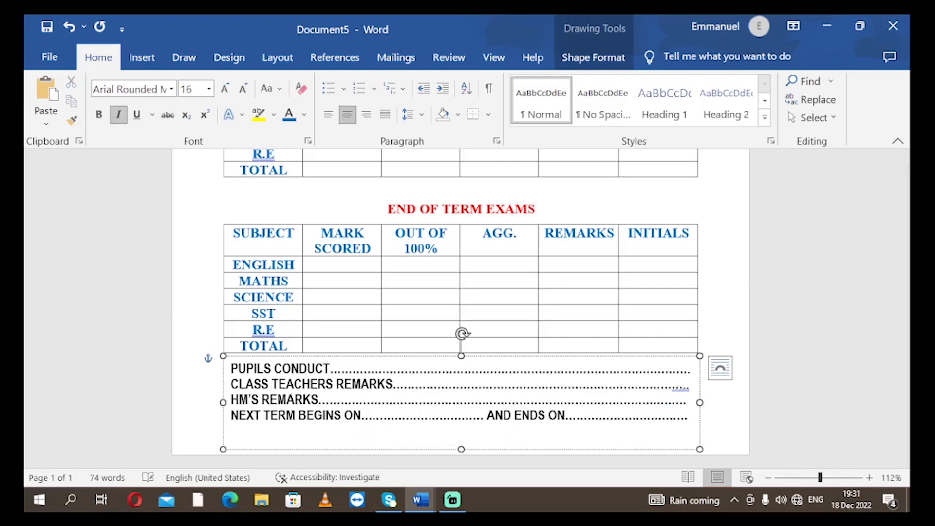
key(BackSpace)
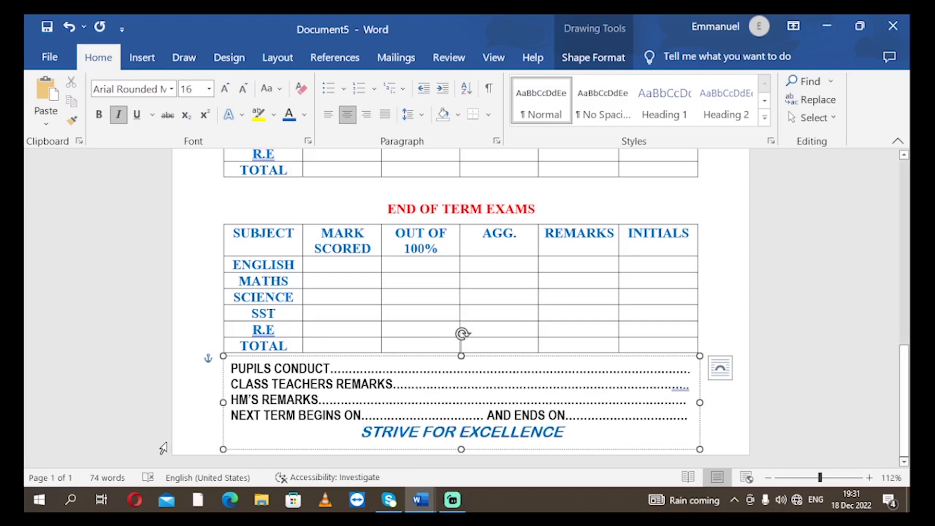
click(650, 450)
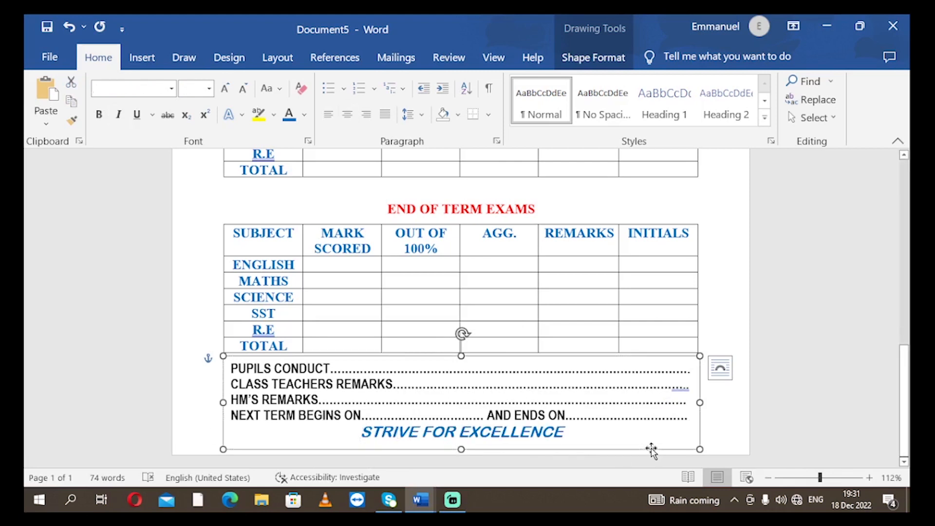
click(770, 407)
Step: Try a 4 ½ pt box border in a thick-thin double line style around the SHAN SHINE KIDS ACADEMY heading paragraph
scroll(715, 356, up, 8)
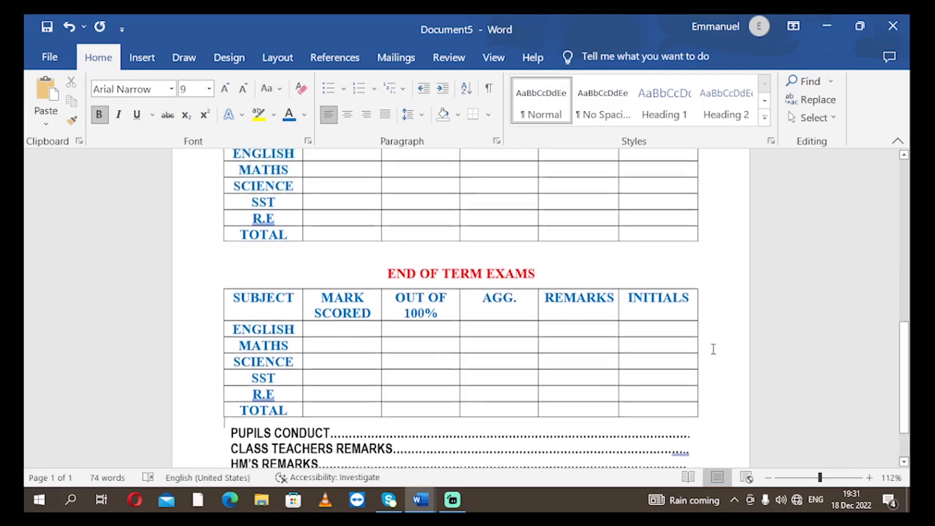
scroll(710, 348, up, 5)
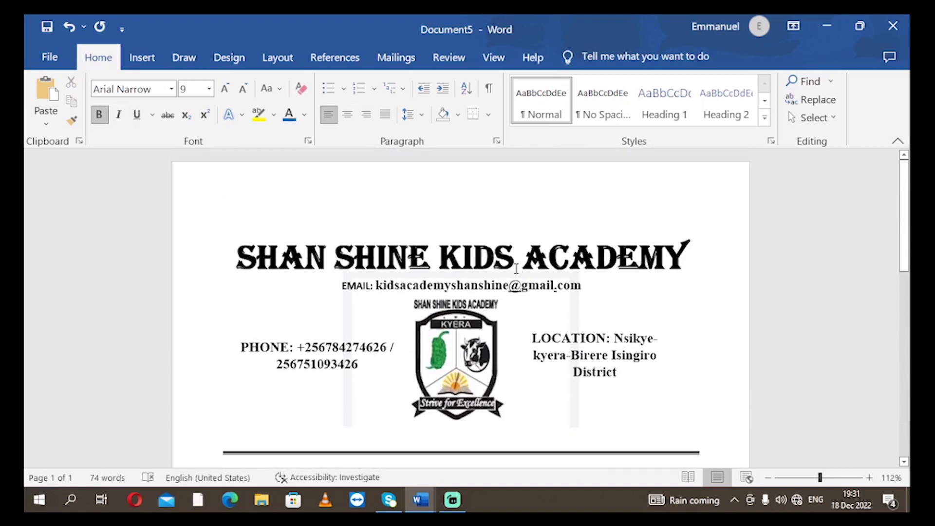
scroll(507, 239, down, 2)
scroll(449, 216, up, 2)
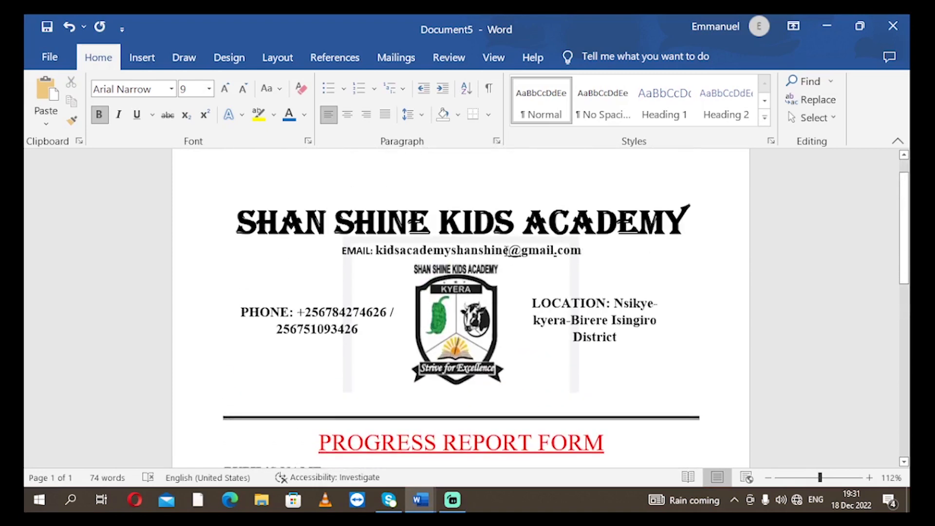
click(361, 217)
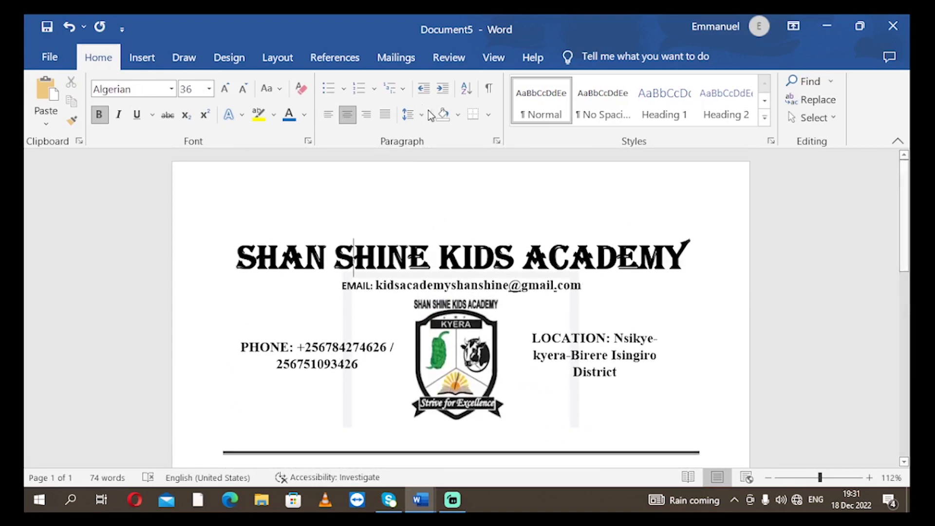
click(489, 116)
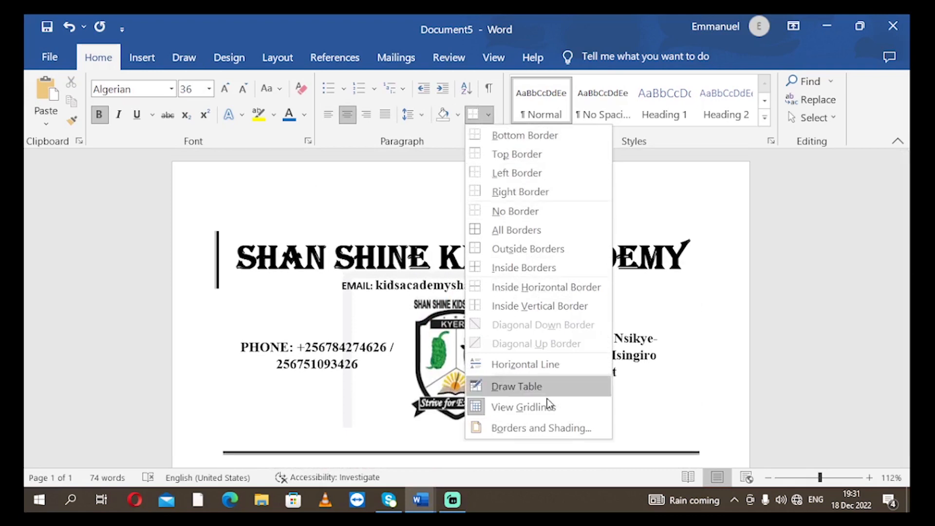
click(541, 429)
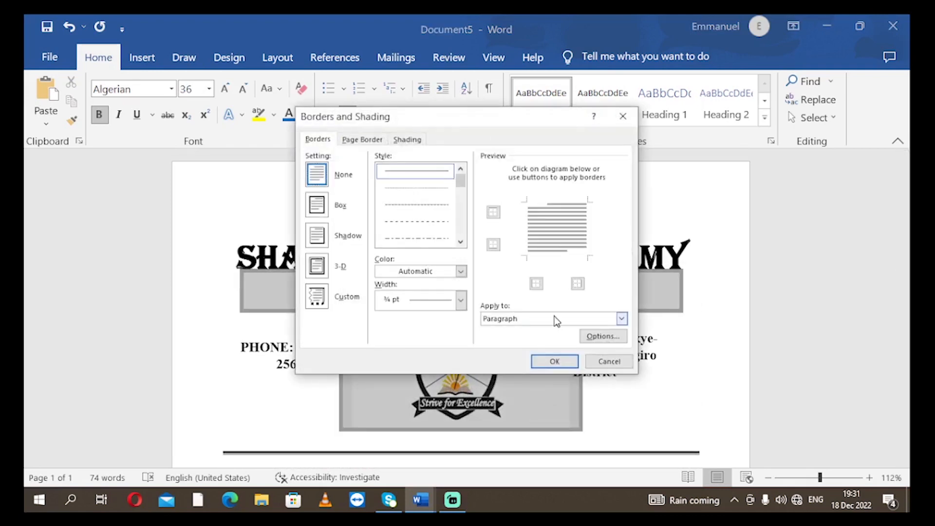
mouse_move(459, 188)
mouse_down()
mouse_move(469, 234)
mouse_move(467, 203)
mouse_up()
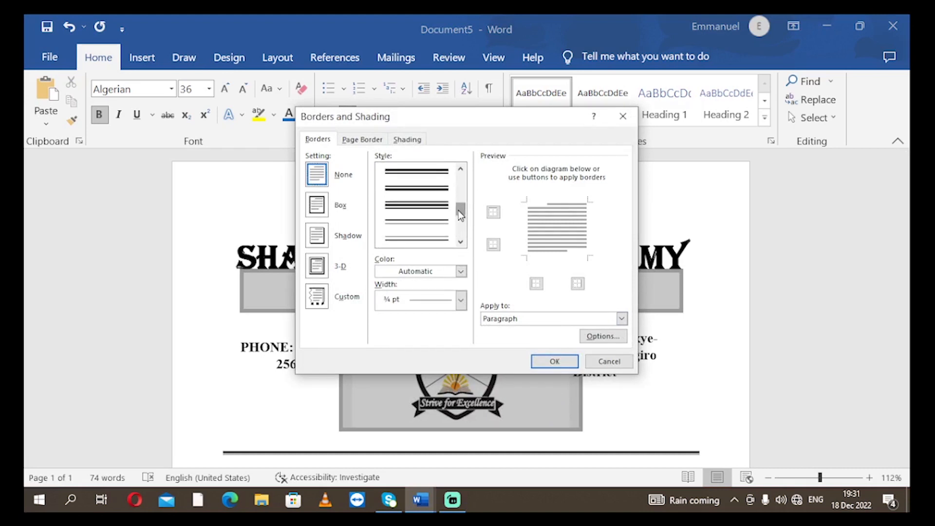
click(430, 196)
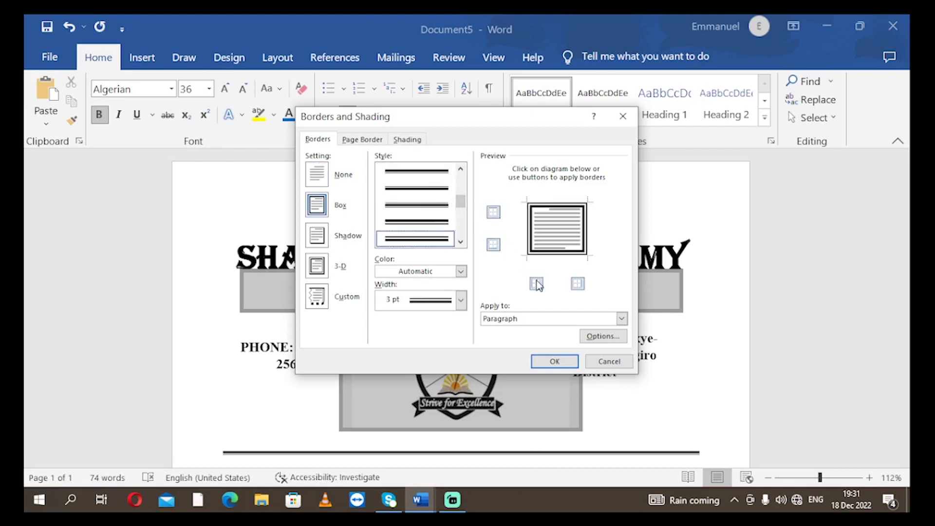
click(461, 299)
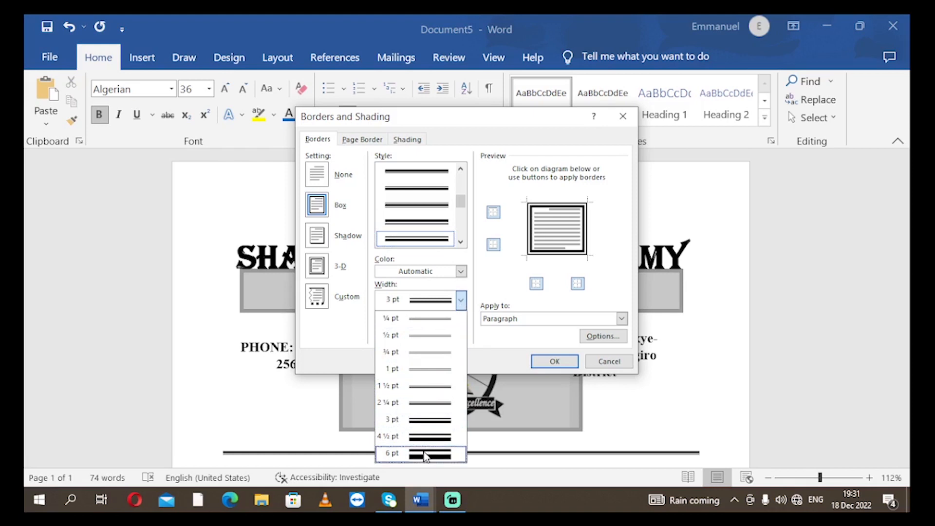
click(425, 437)
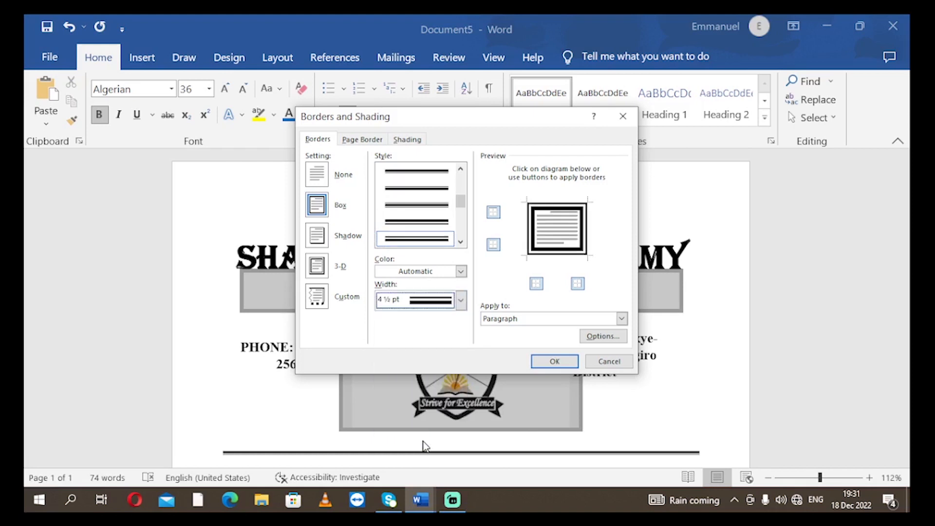
click(546, 360)
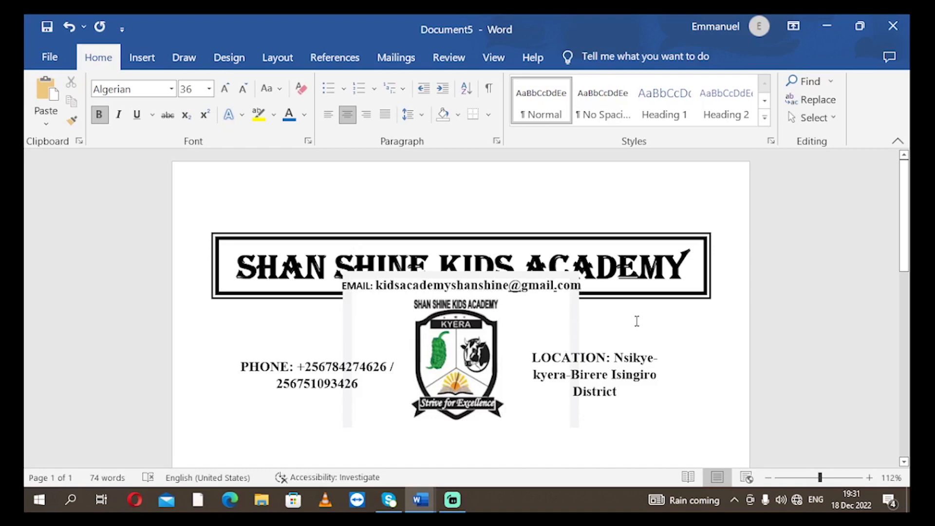
Step: Undo the box border around the school name heading
scroll(545, 304, down, 5)
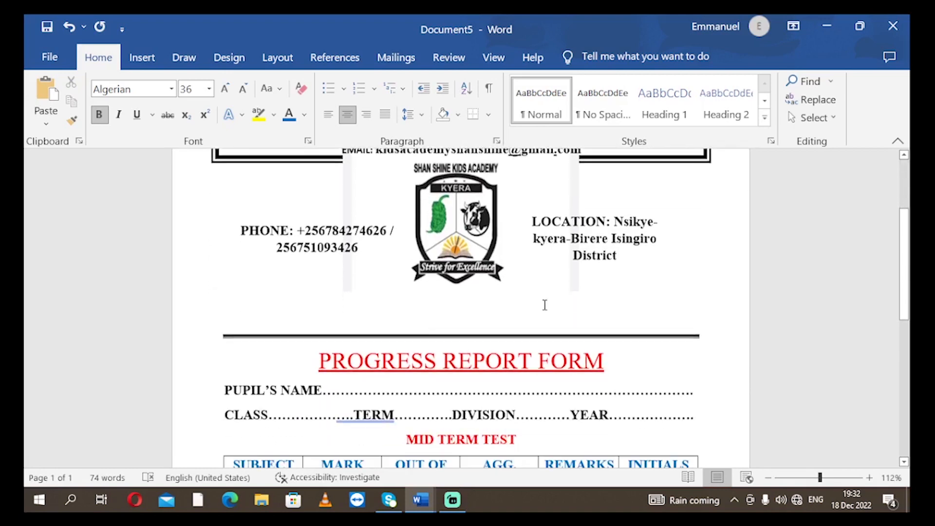
scroll(544, 305, up, 6)
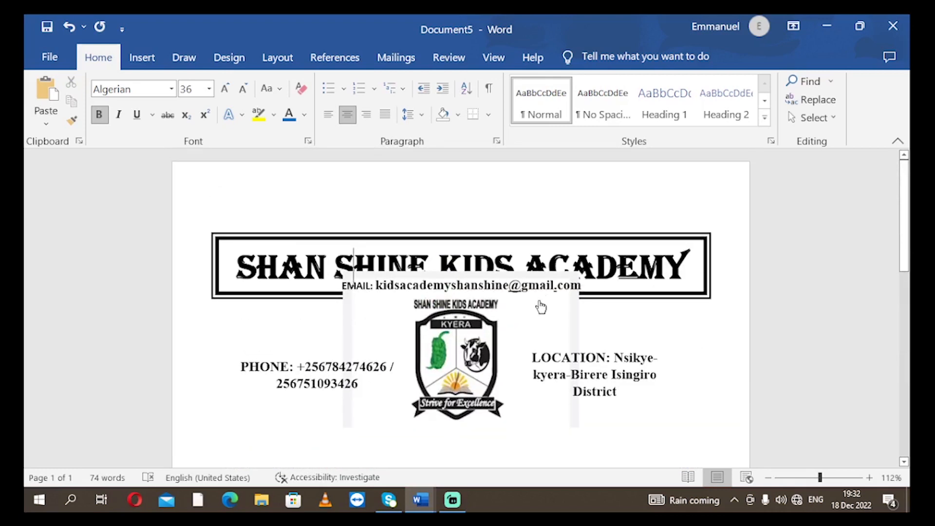
key(ctrl+z)
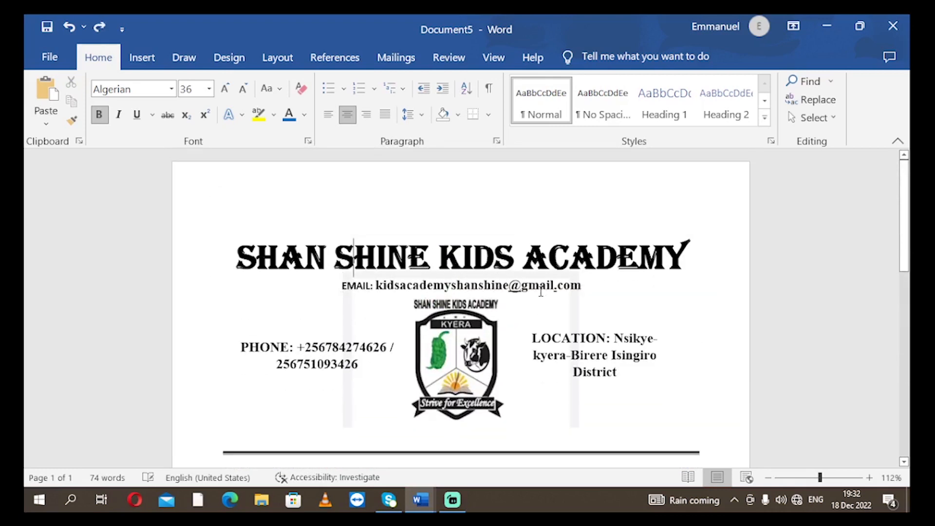
Step: Choose a box border in a thick-thin double line style for all the paragraphs of the report form
drag(238, 249, 257, 251)
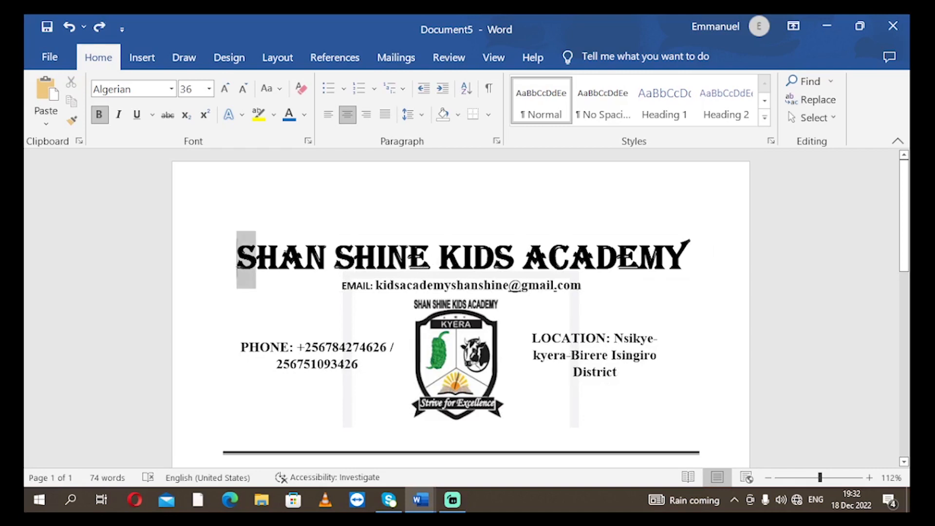
key(ctrl+a)
scroll(528, 376, down, 10)
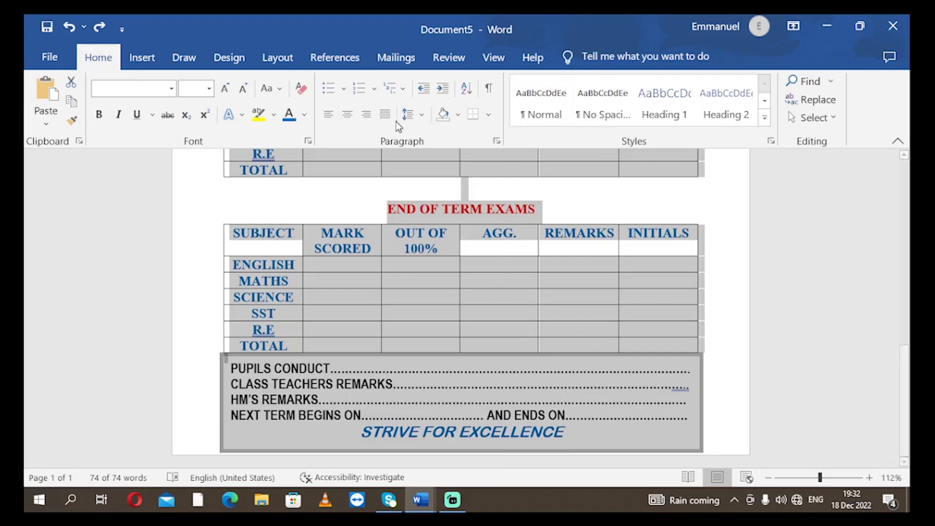
click(488, 115)
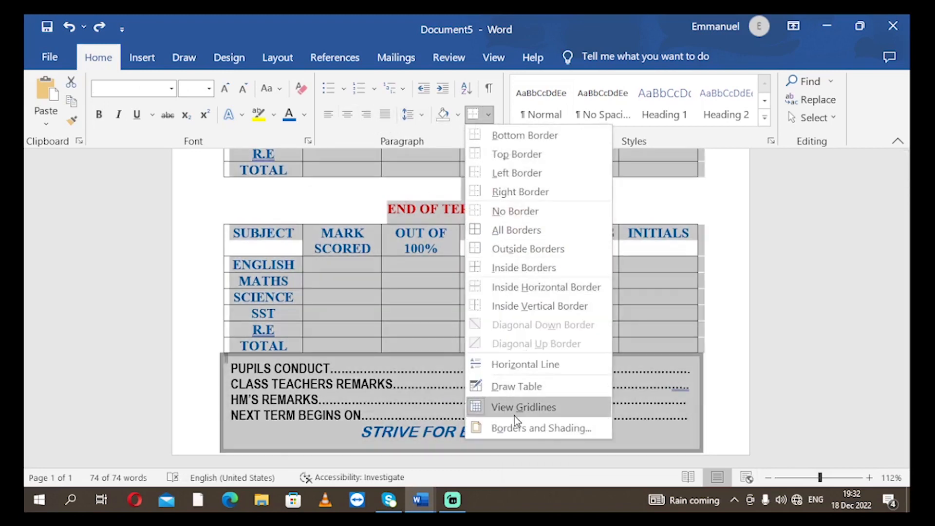
click(515, 432)
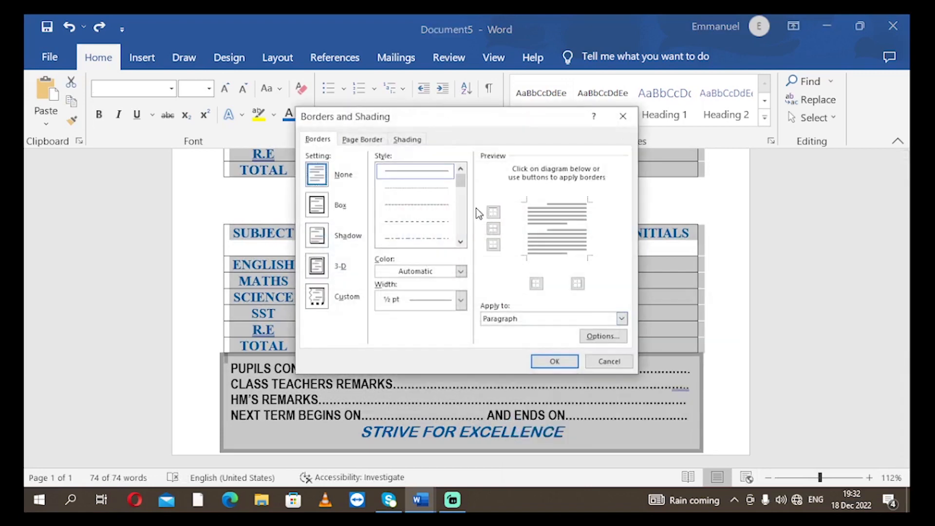
drag(459, 180, 464, 212)
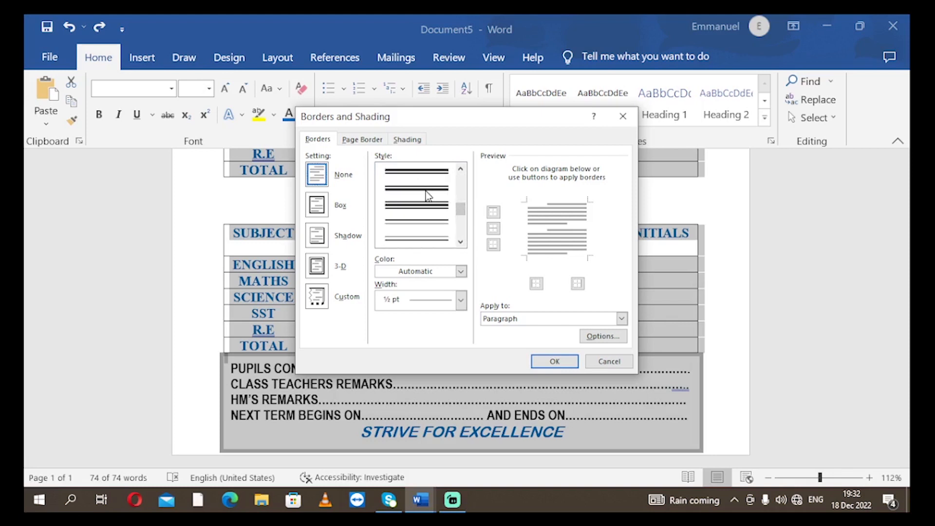
click(419, 238)
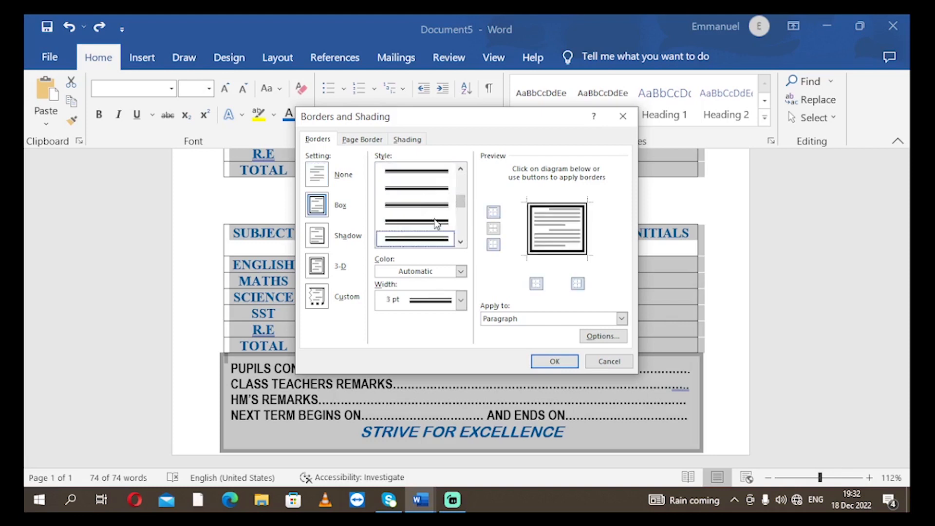
Step: Set the box border's width to 4 ½ pt and apply it to every paragraph of the selected report form
click(460, 300)
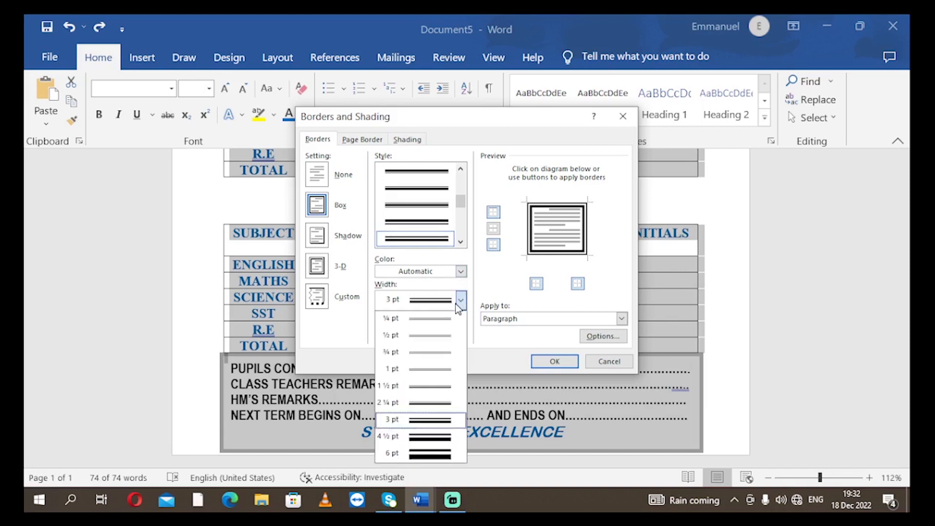
click(407, 452)
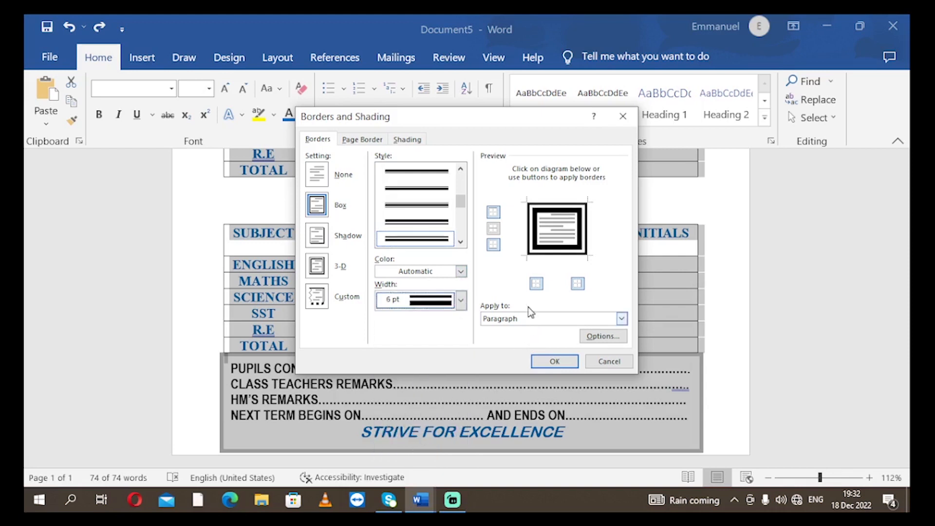
click(461, 300)
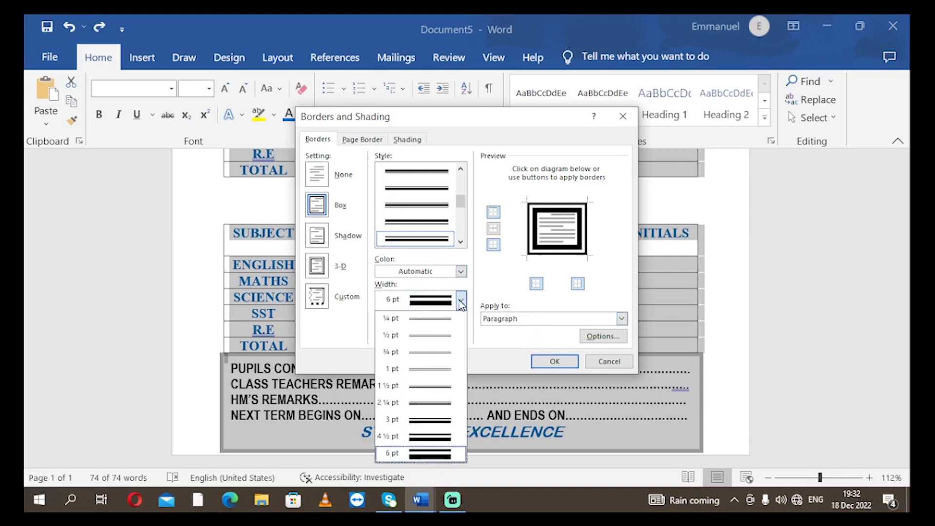
click(404, 437)
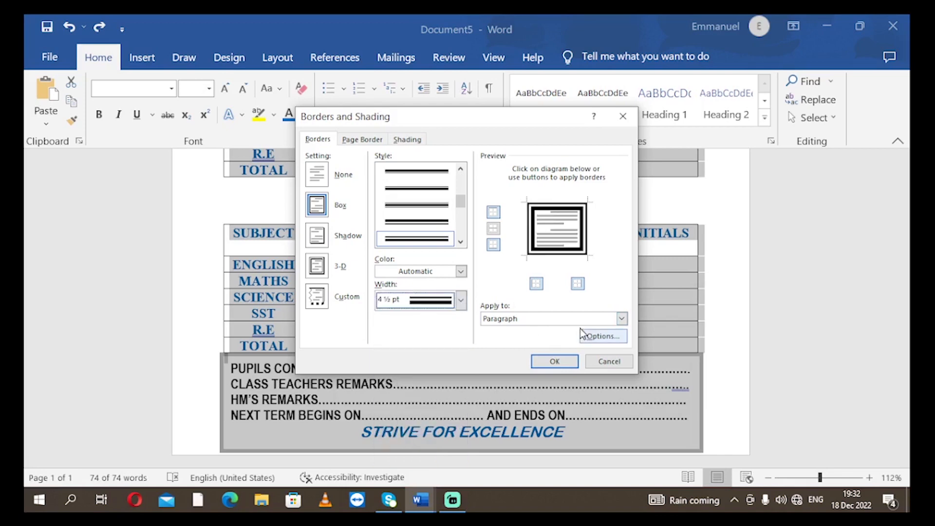
click(556, 362)
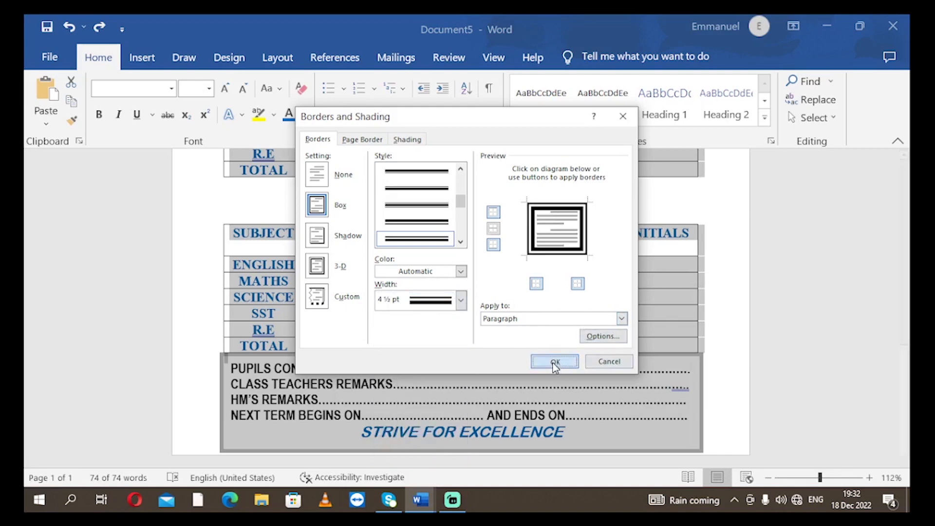
scroll(566, 343, down, 10)
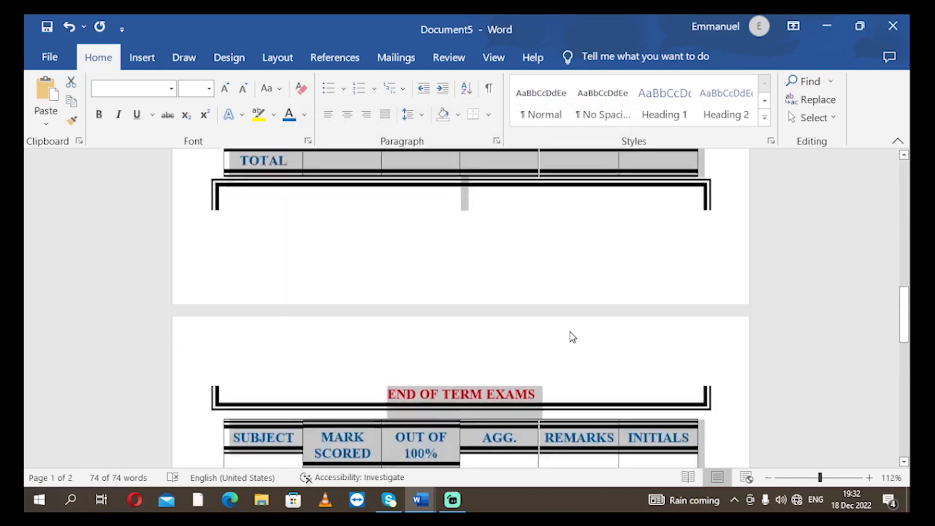
scroll(571, 333, down, 6)
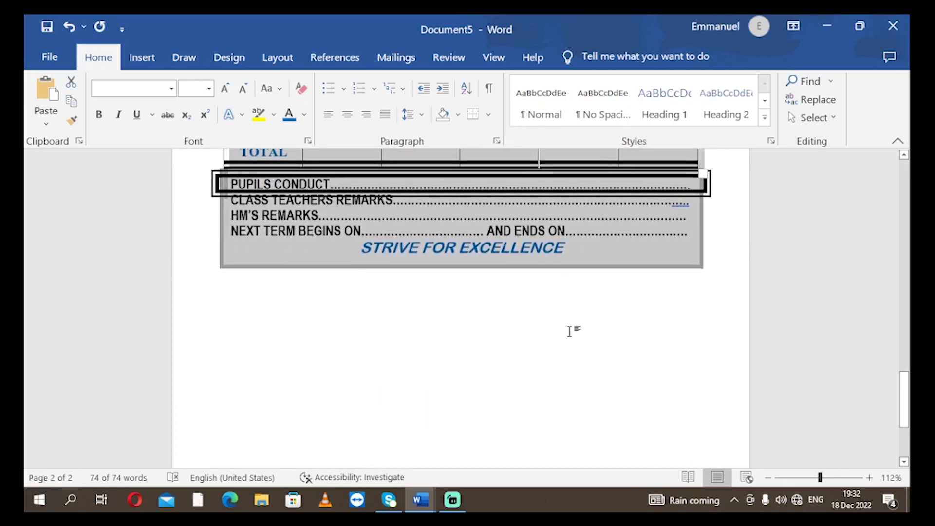
scroll(570, 333, up, 5)
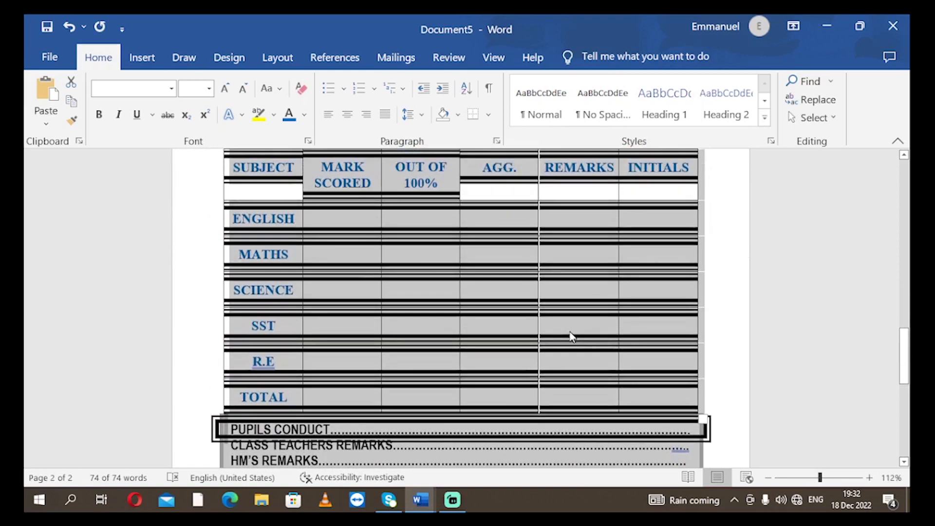
Step: Undo the paragraph borders applied throughout the report form
key(ctrl+z)
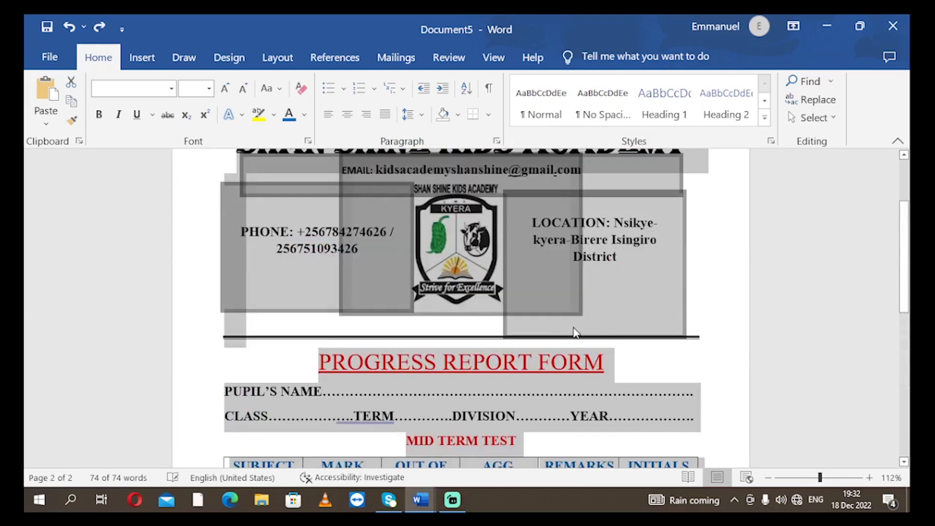
click(746, 275)
scroll(735, 277, down, 2)
scroll(734, 274, up, 1)
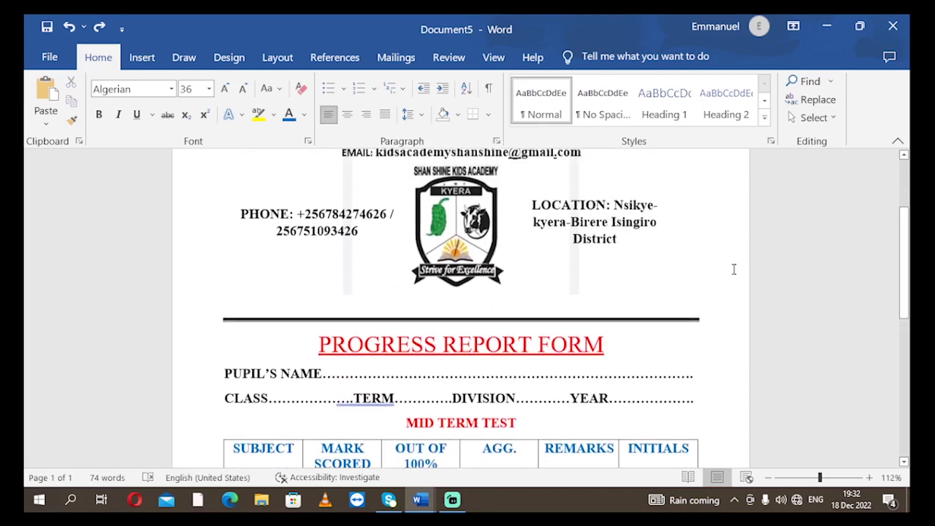
scroll(734, 269, up, 3)
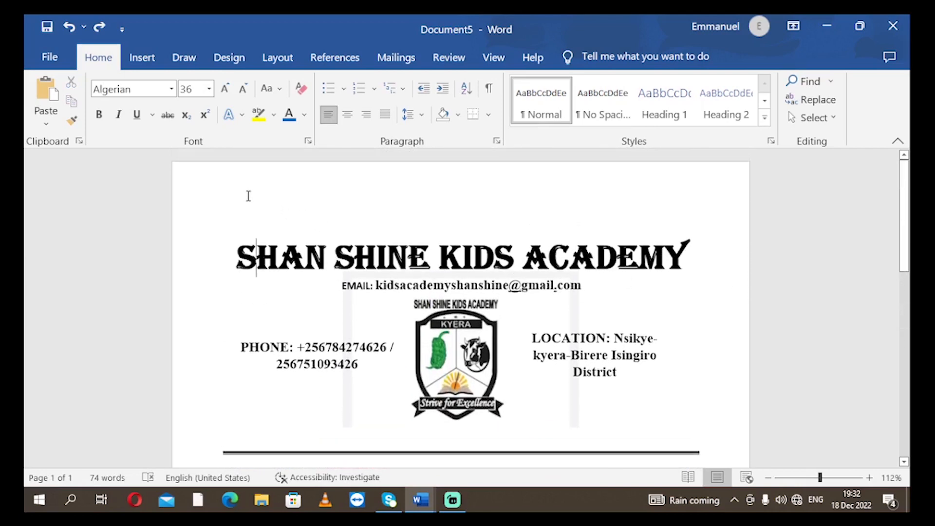
double_click(227, 200)
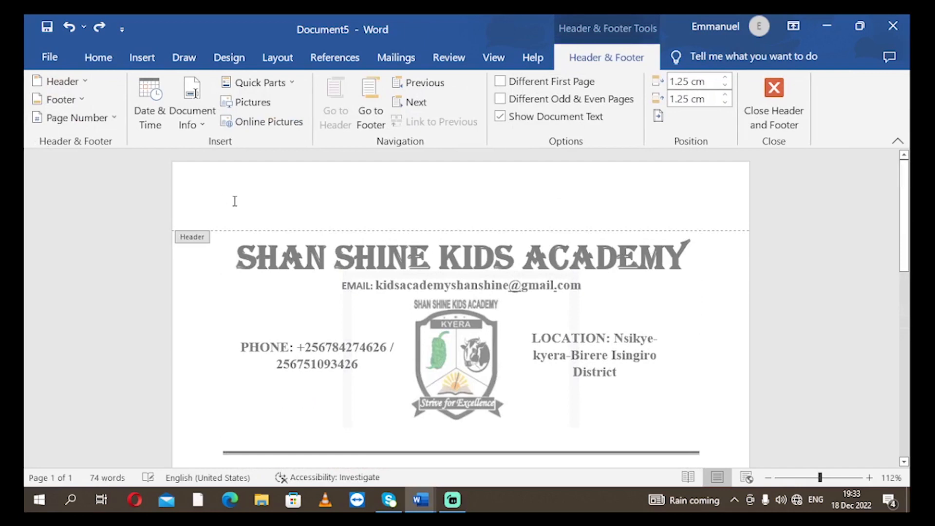
click(781, 98)
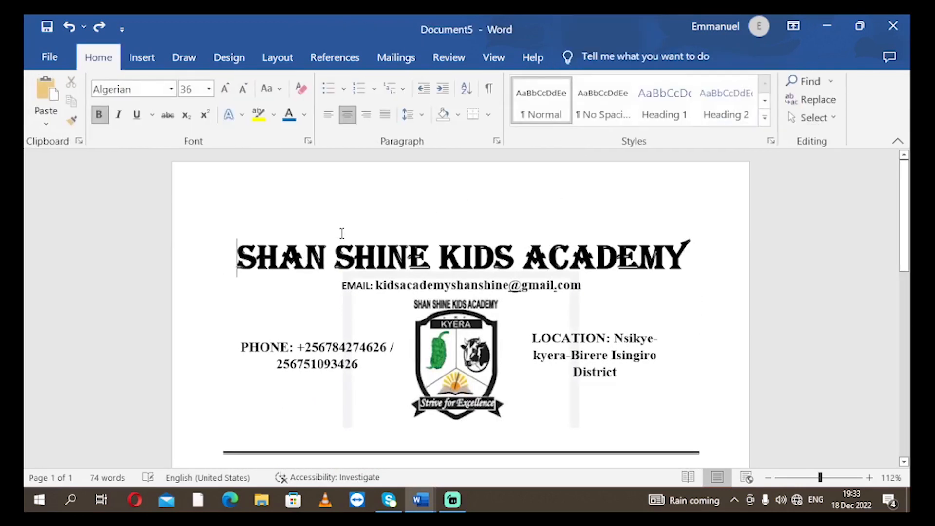
scroll(341, 234, down, 2)
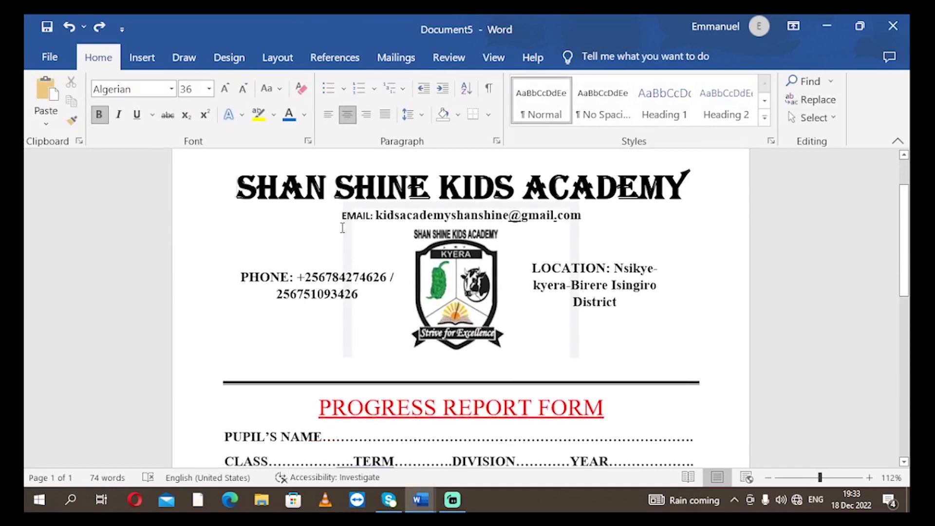
scroll(398, 268, down, 2)
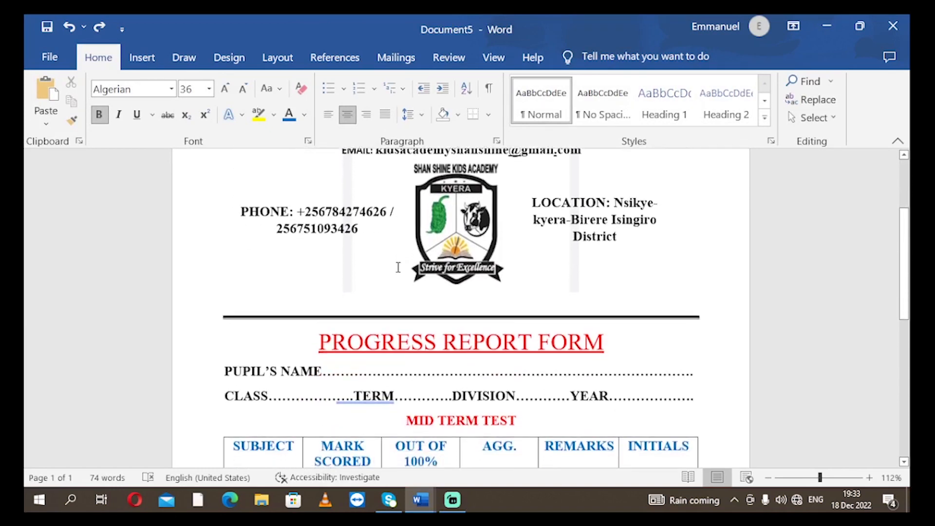
scroll(398, 268, down, 10)
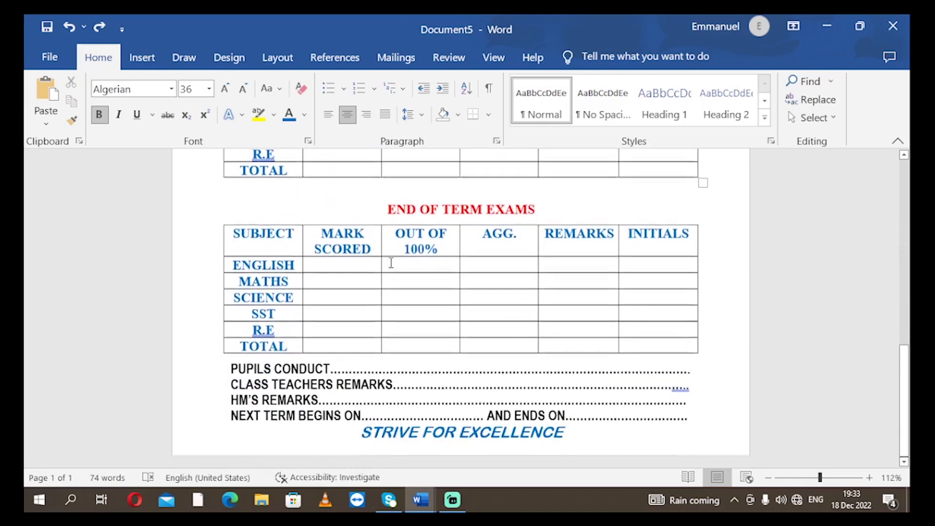
drag(569, 442, 338, 272)
drag(329, 162, 325, 143)
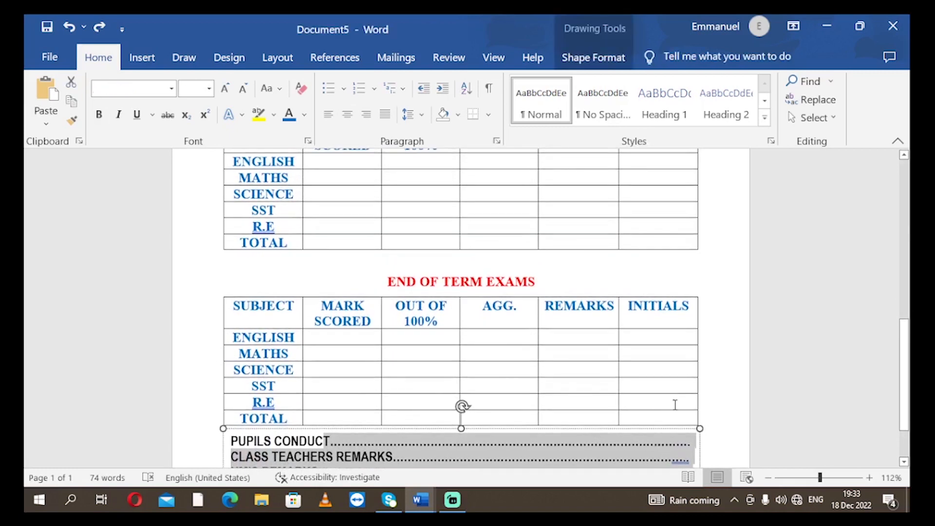
scroll(763, 352, down, 1)
click(715, 271)
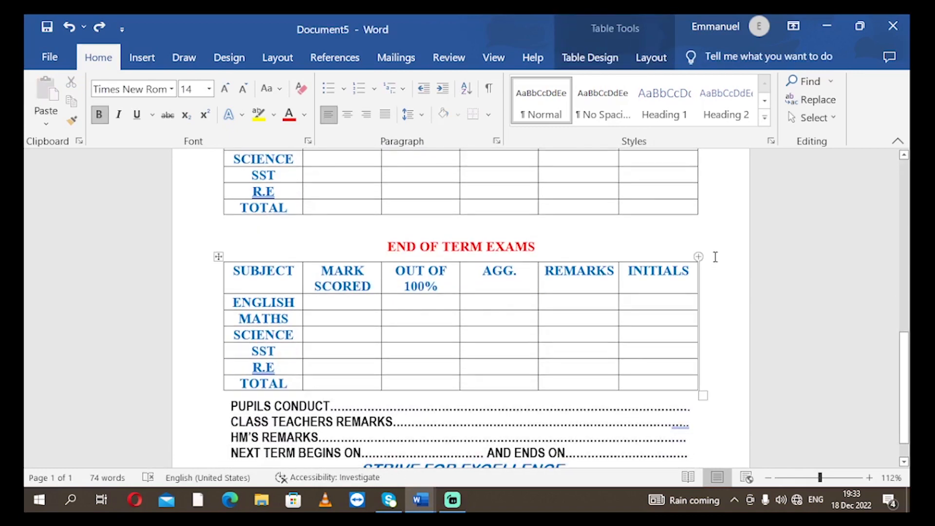
click(722, 247)
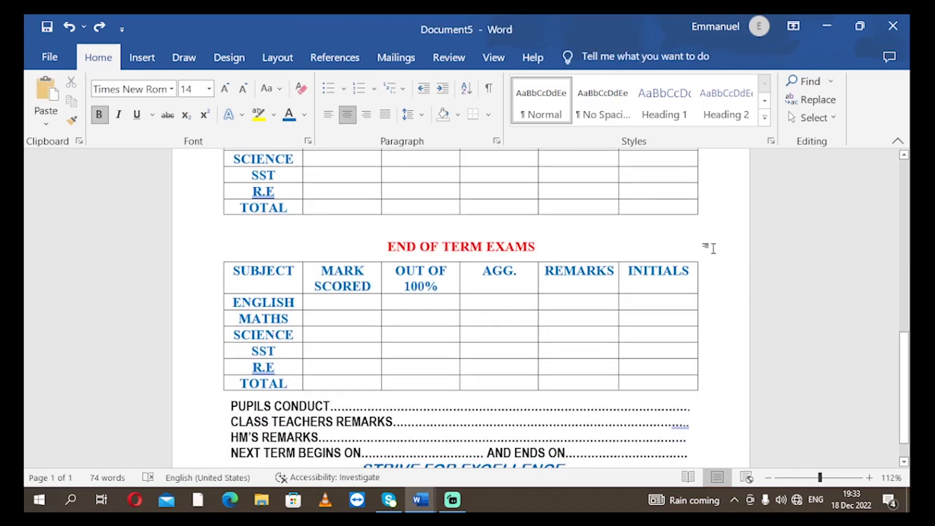
click(725, 271)
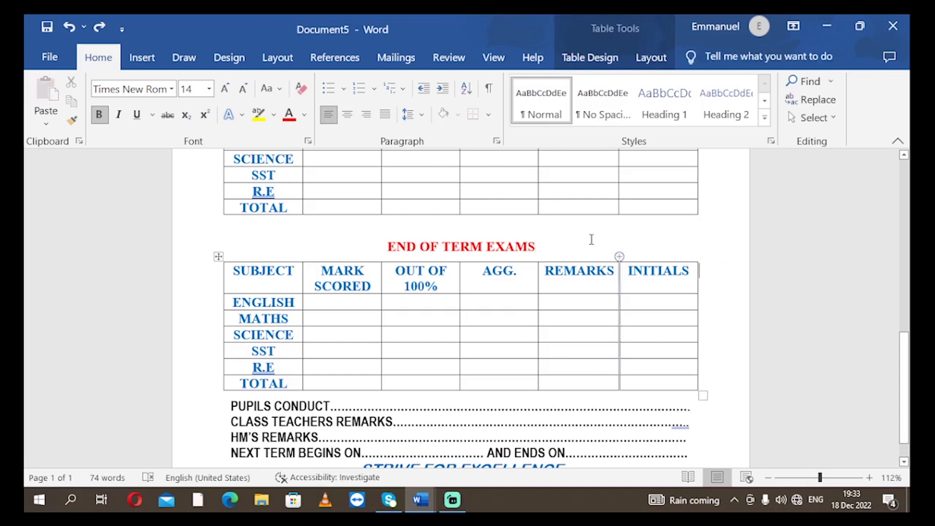
click(488, 116)
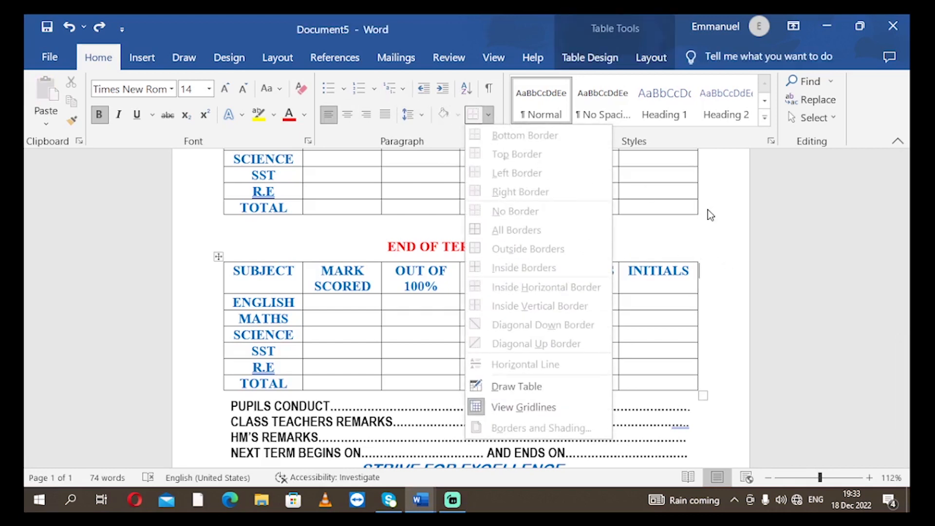
click(720, 215)
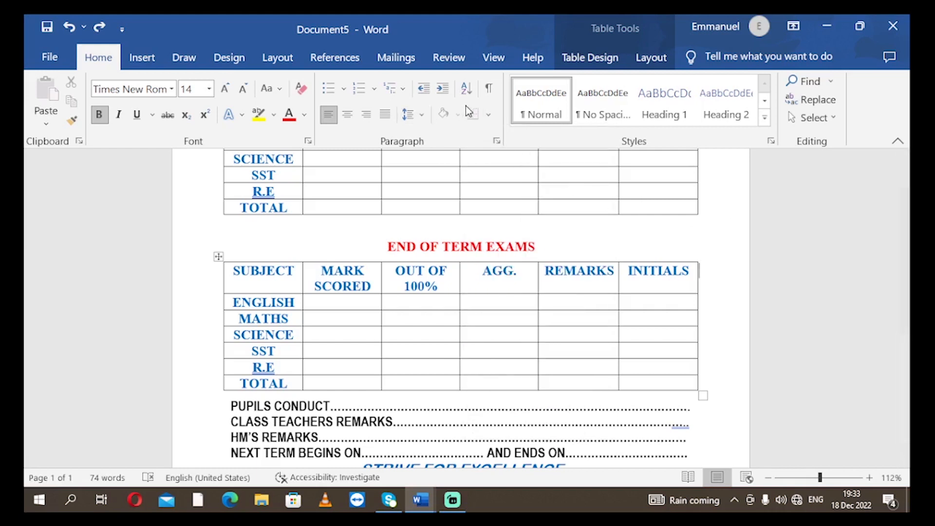
click(488, 115)
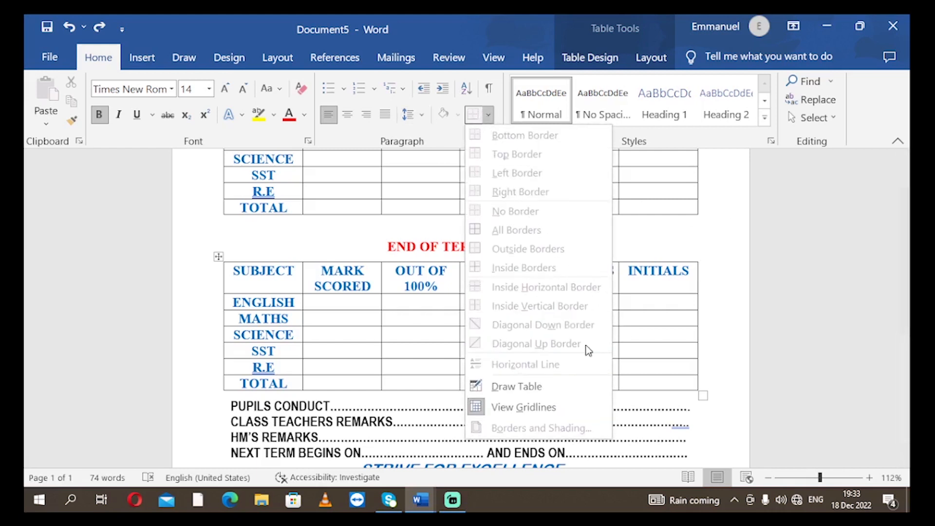
click(723, 311)
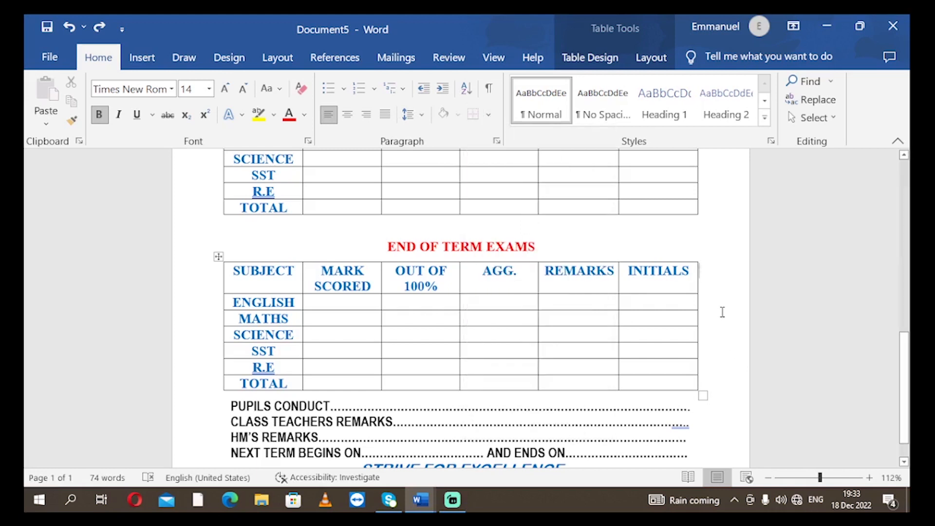
click(50, 58)
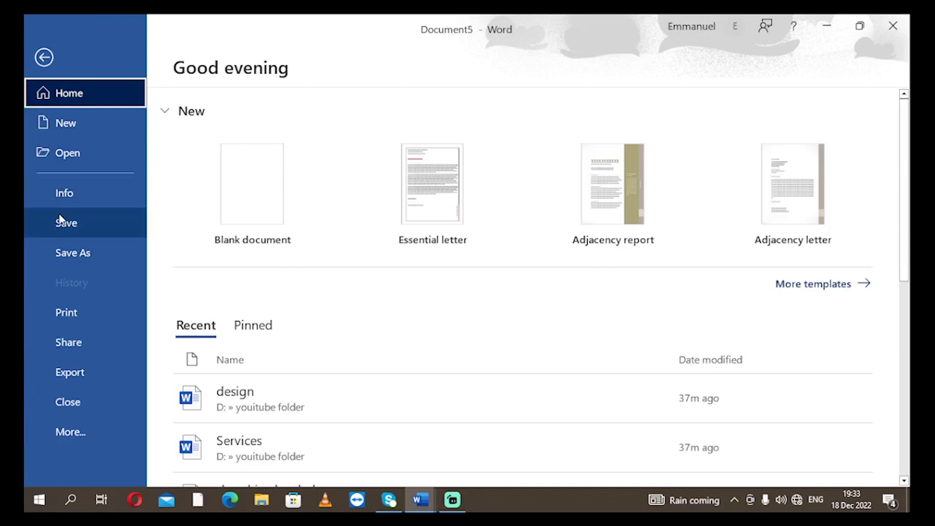
click(76, 63)
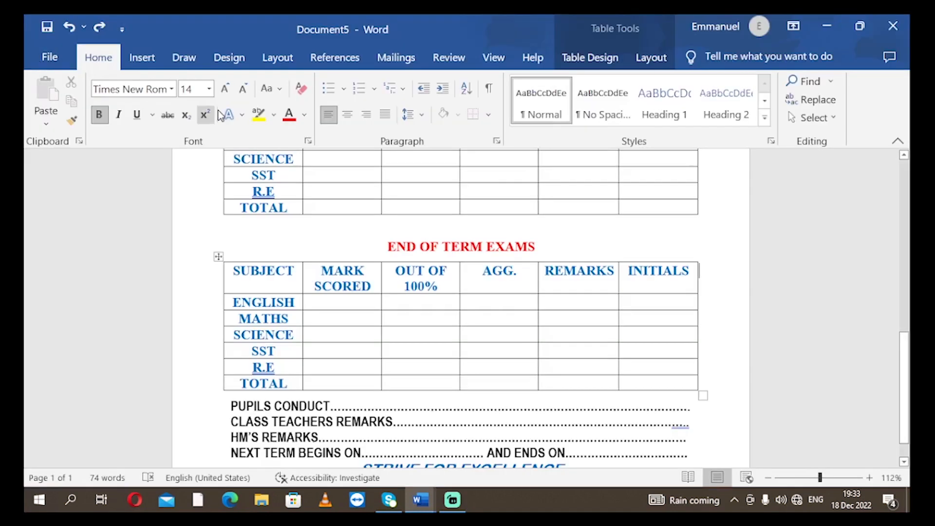
scroll(526, 207, up, 8)
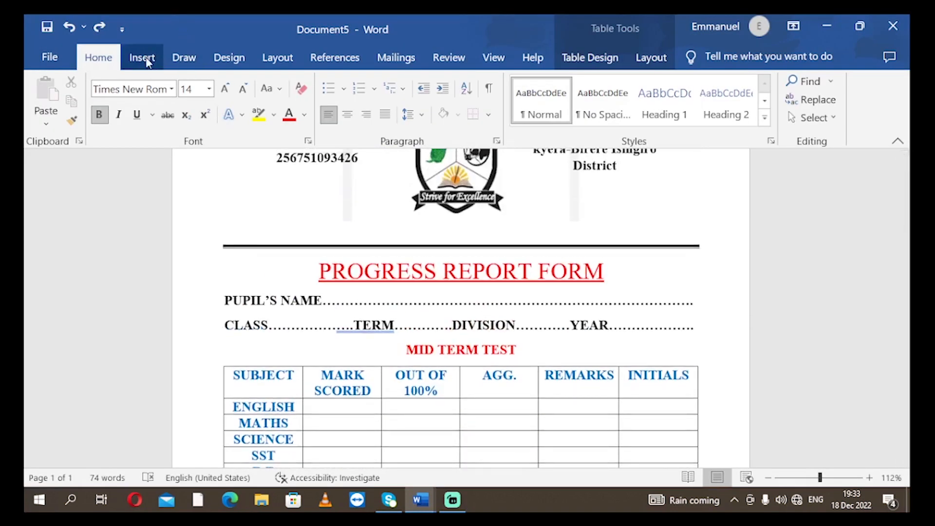
click(142, 57)
click(98, 58)
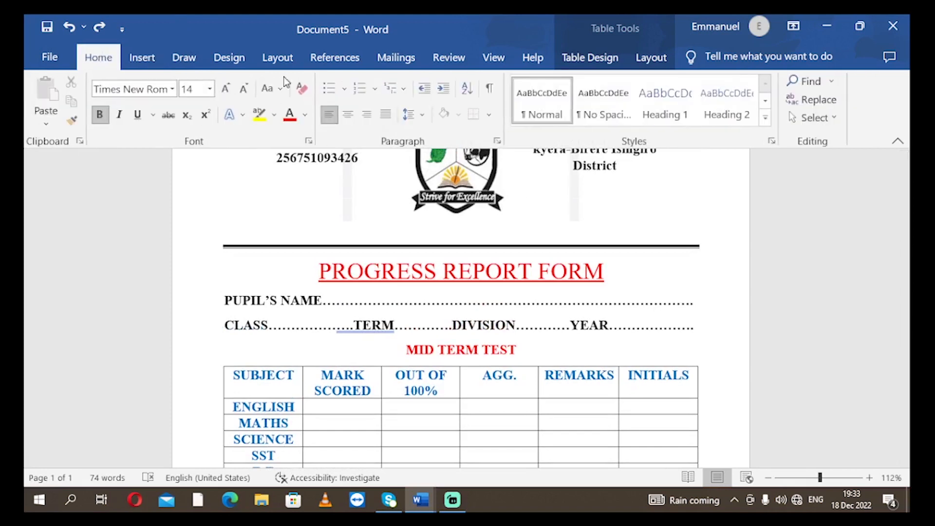
click(487, 117)
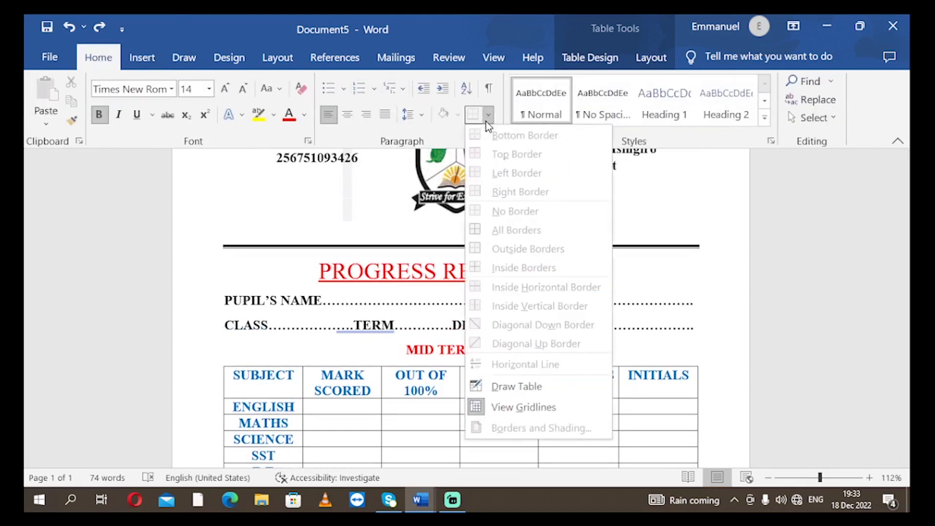
click(690, 226)
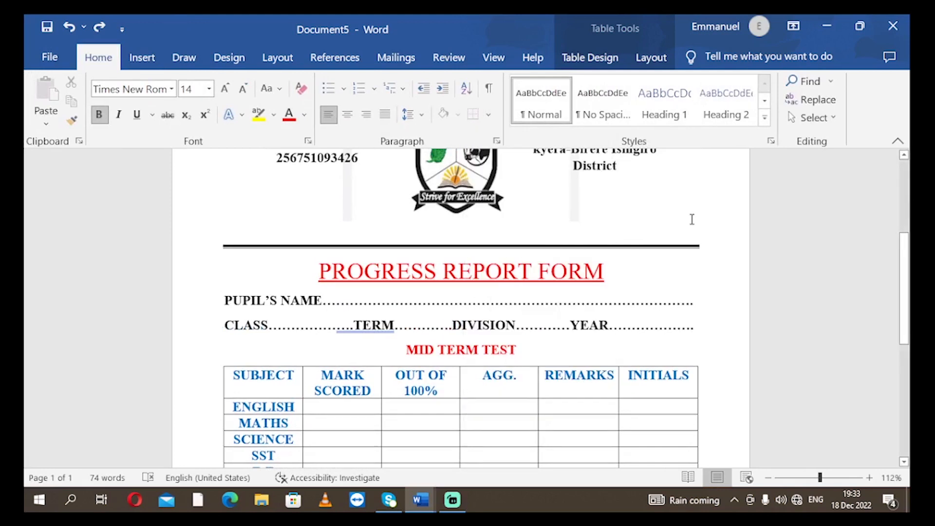
scroll(690, 219, up, 5)
scroll(689, 213, down, 10)
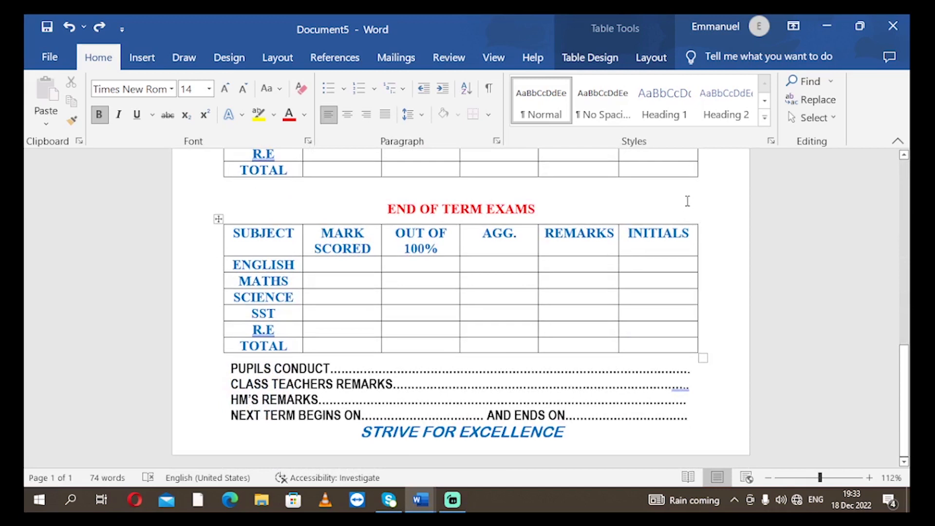
key(ctrl+z)
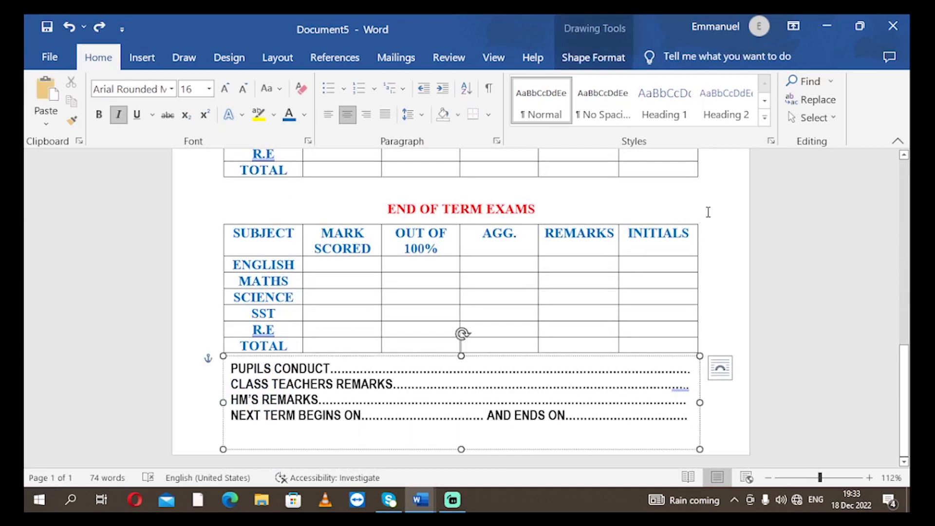
click(708, 212)
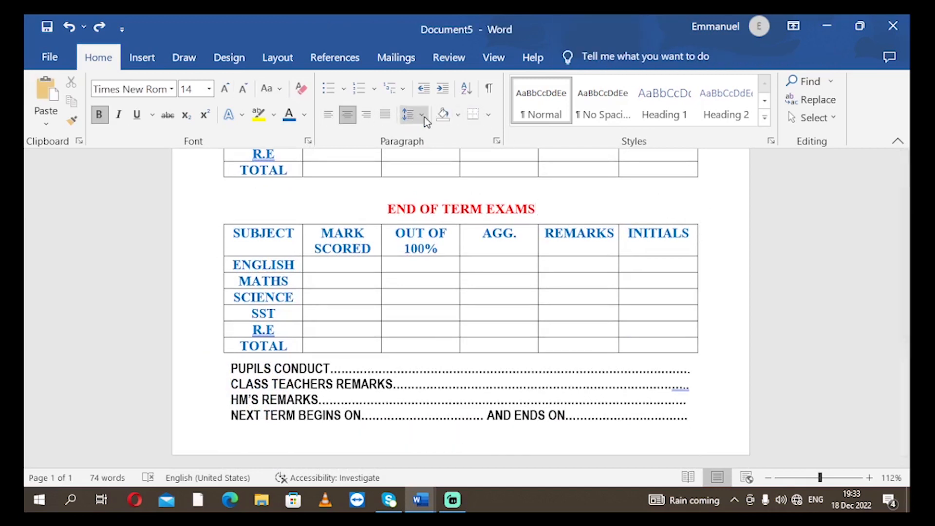
click(488, 115)
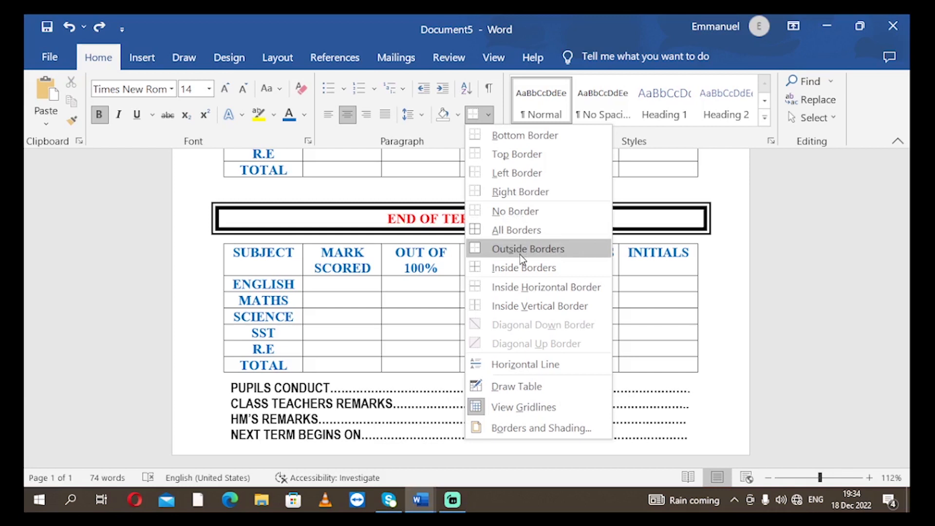
click(725, 268)
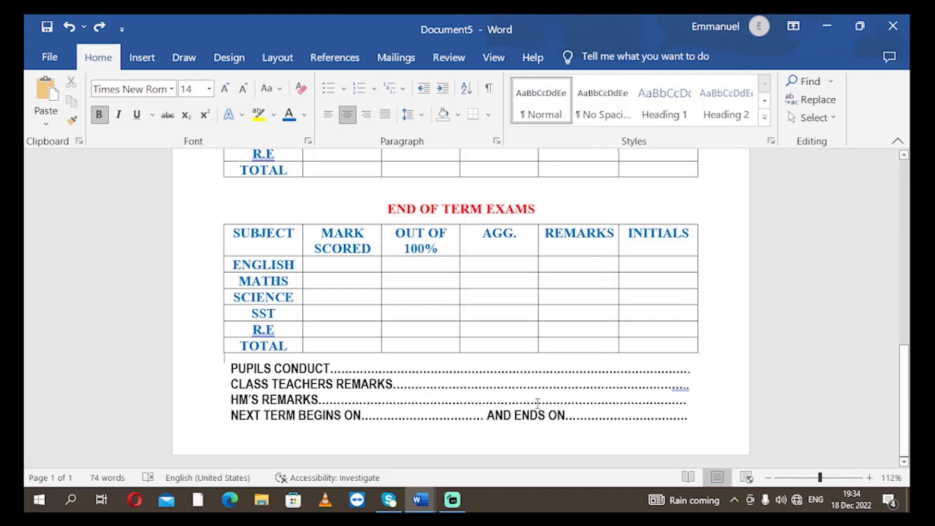
Step: Restore the STRIVE FOR EXCELLENCE motto in the remarks text box under the end of term table
click(616, 385)
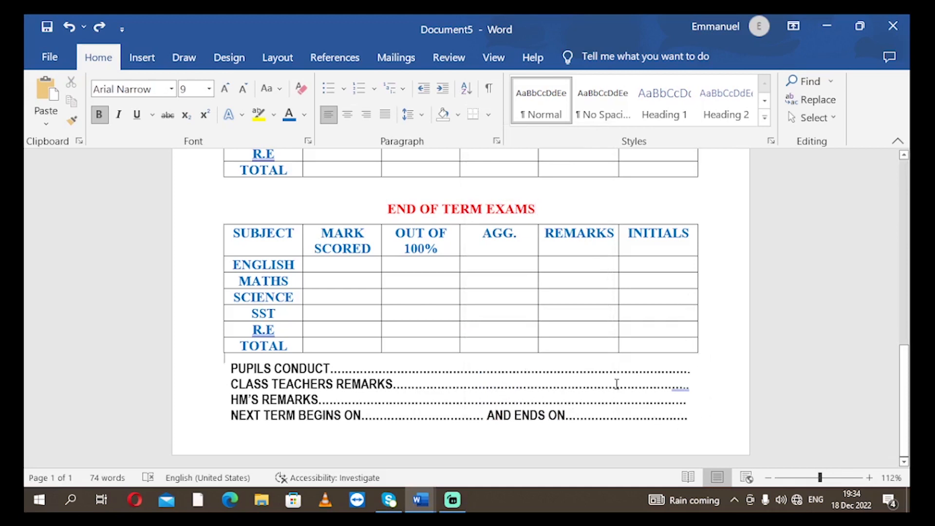
right_click(430, 440)
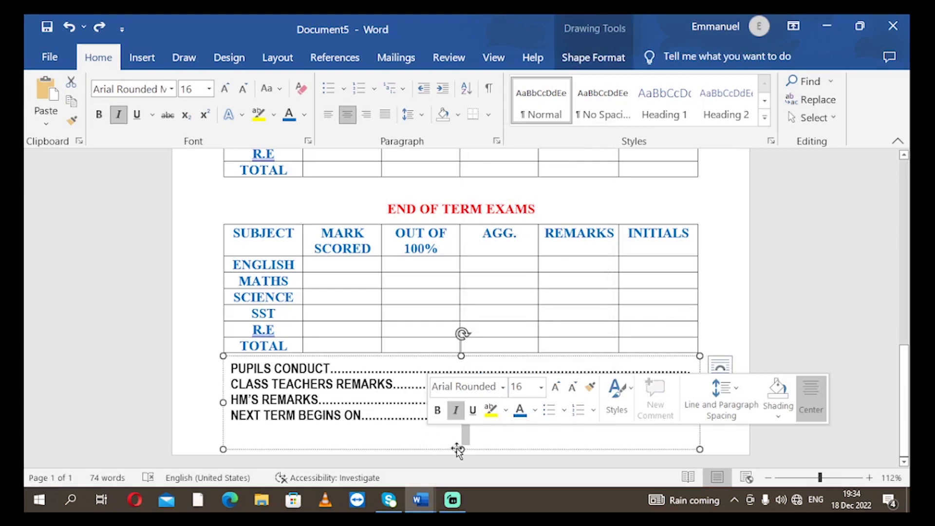
drag(460, 449, 460, 451)
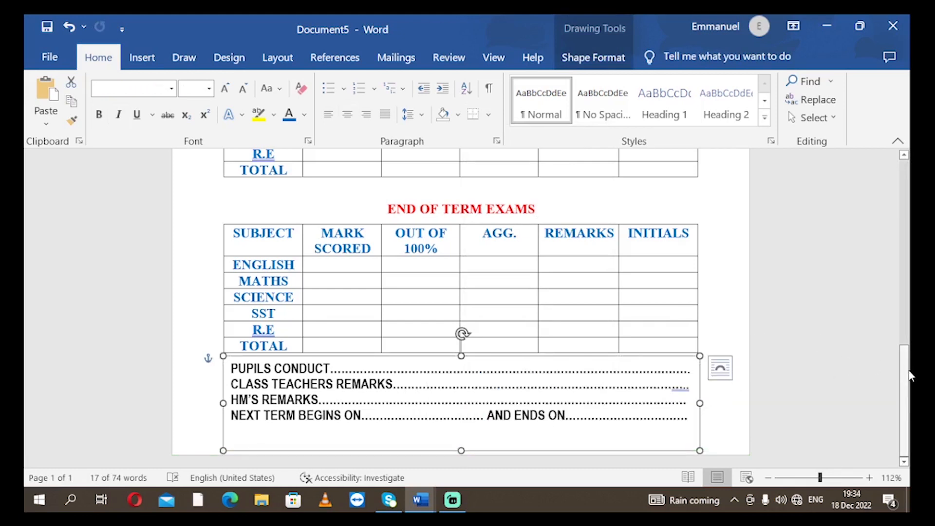
key(ctrl+z)
click(556, 405)
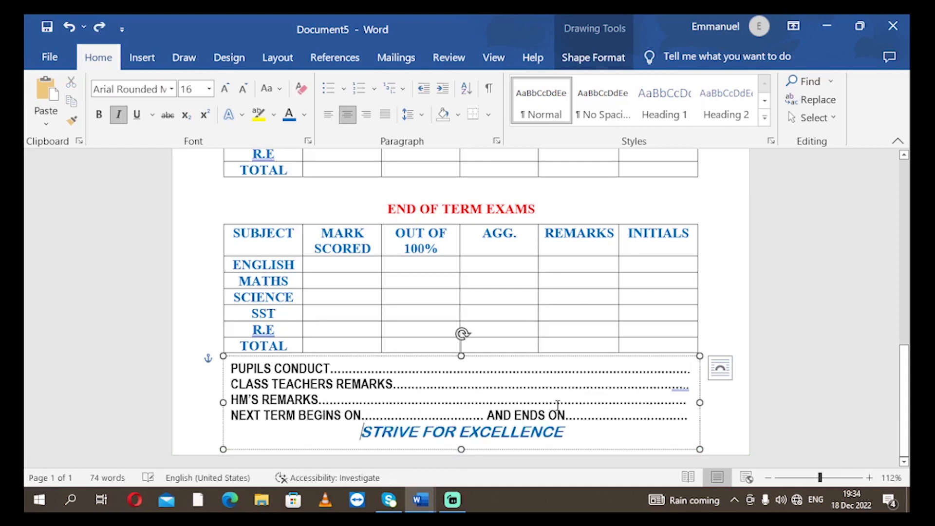
click(722, 317)
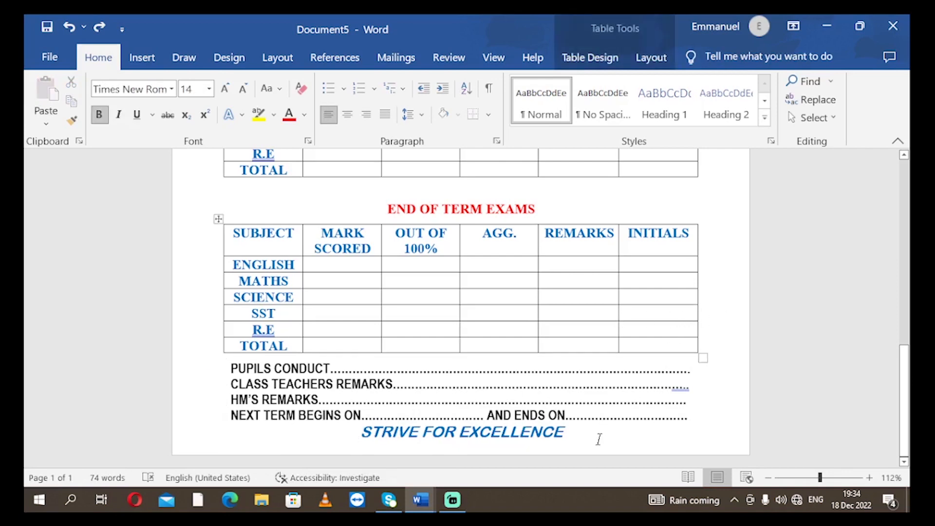
Step: Try a 3 pt thick-thin double line box border on all paragraphs of the report form, and undo it
mouse_move(599, 436)
mouse_down()
mouse_move(534, 435)
mouse_move(338, 267)
mouse_move(352, 144)
mouse_move(346, 71)
mouse_move(232, 196)
mouse_up()
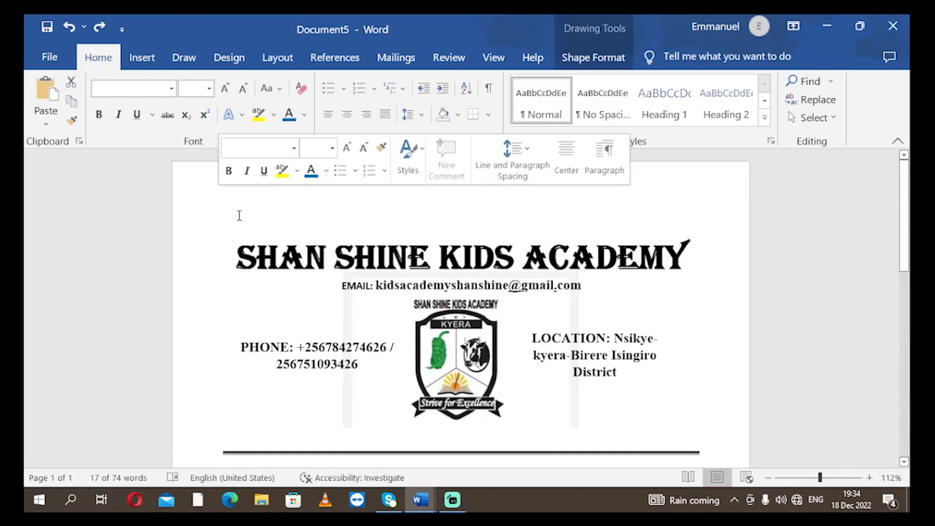
click(229, 194)
drag(233, 232, 371, 470)
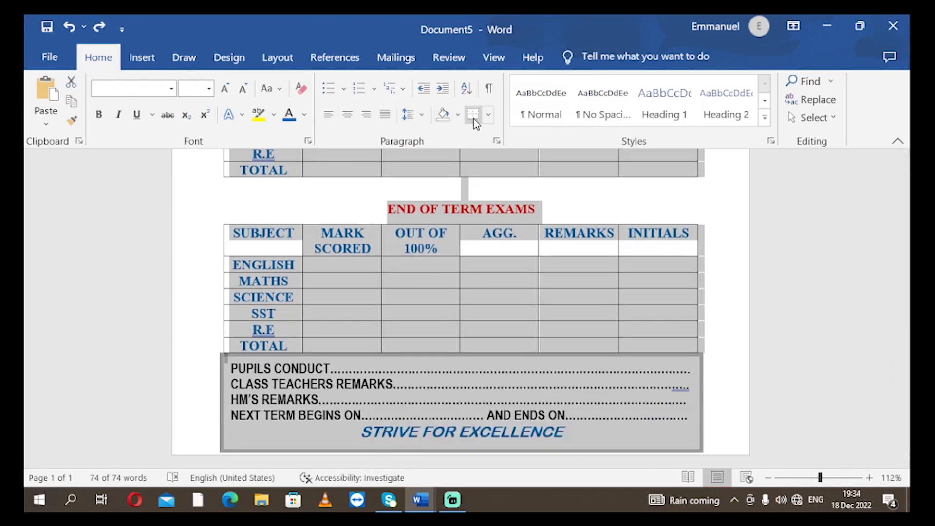
click(488, 115)
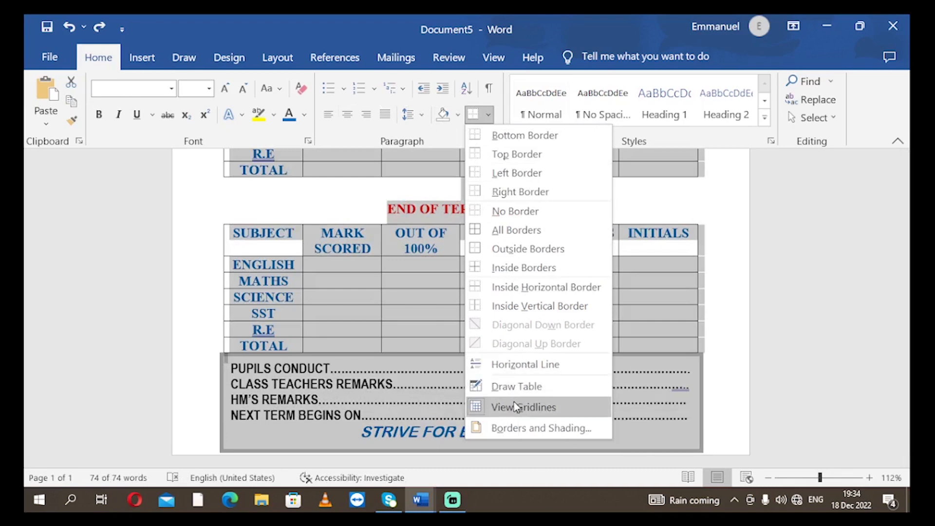
click(508, 428)
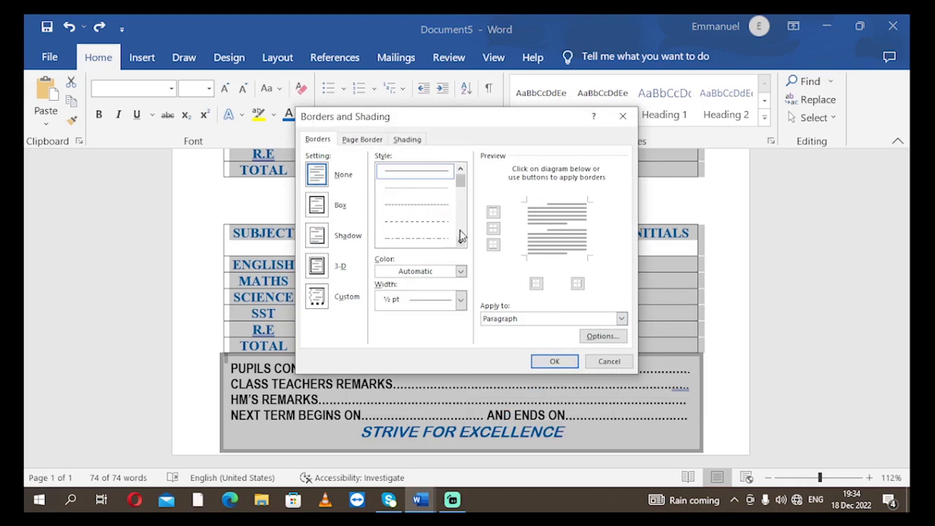
mouse_move(460, 182)
mouse_down()
mouse_move(463, 211)
mouse_move(460, 197)
mouse_up()
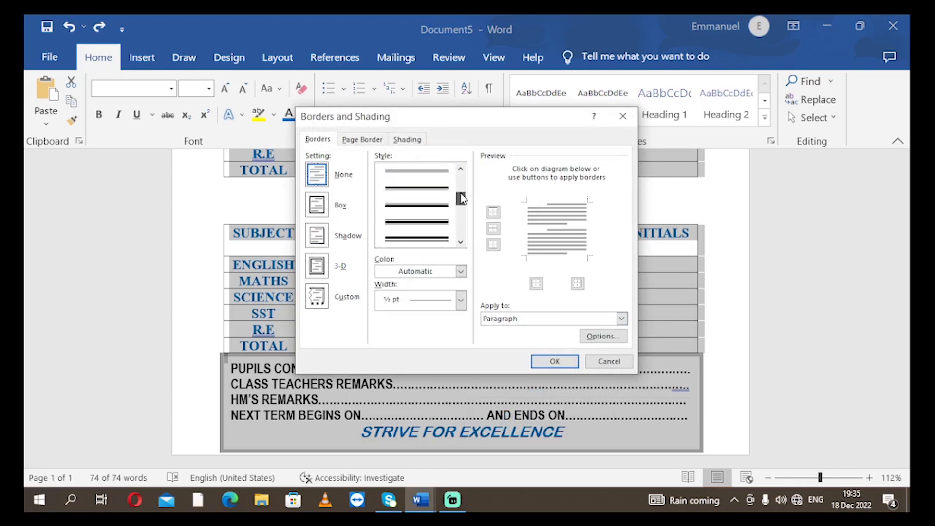
click(426, 211)
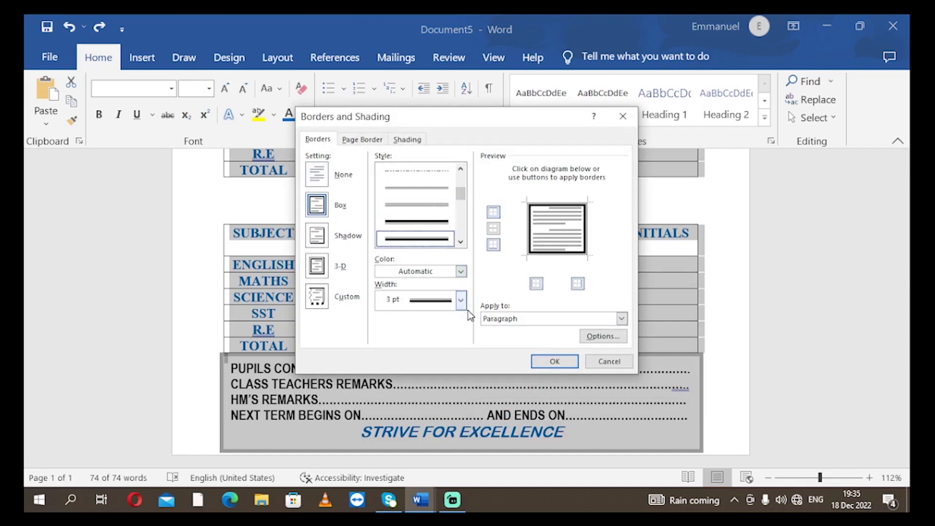
click(544, 362)
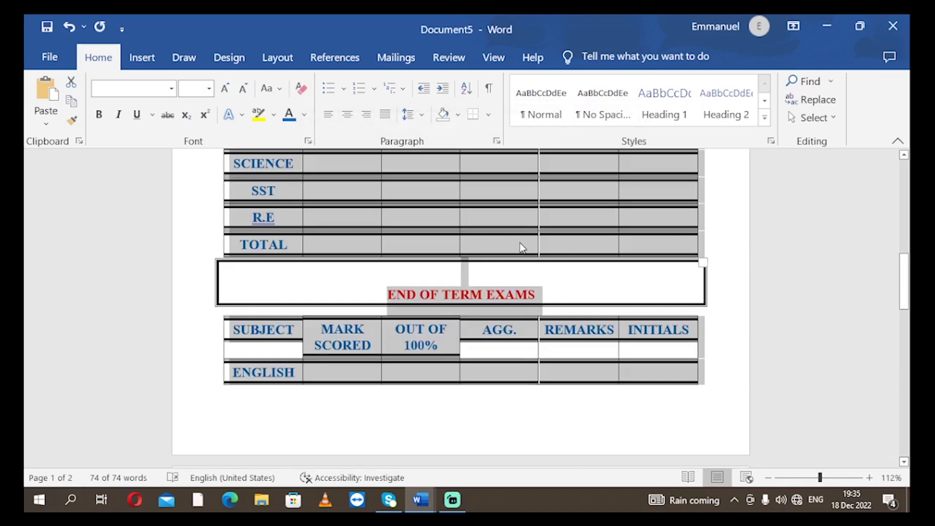
key(ctrl+z)
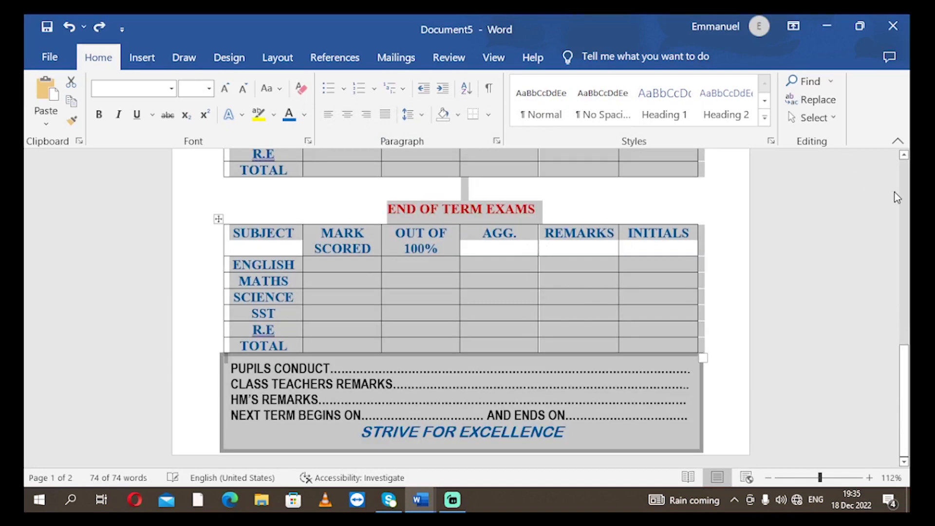
Step: Apply all borders to the SHAN SHINE KIDS ACADEMY heading paragraph
click(703, 190)
scroll(728, 197, up, 5)
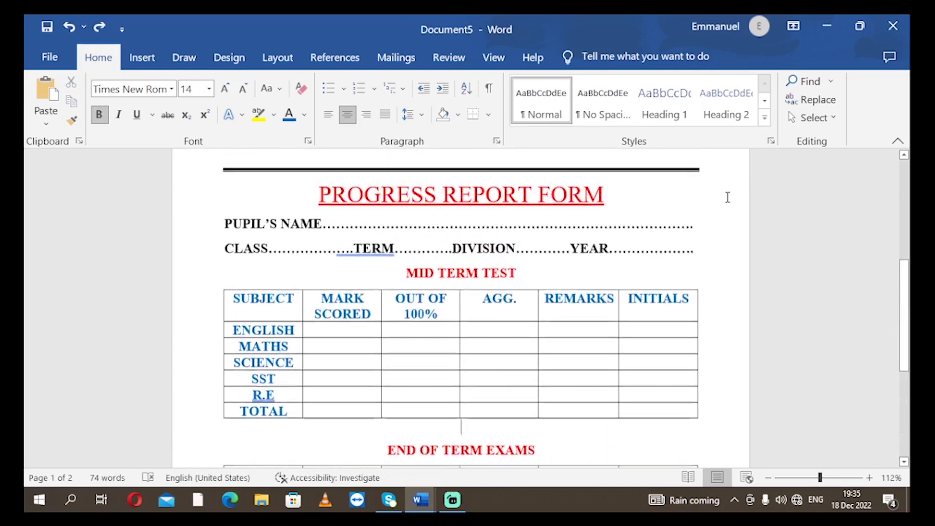
scroll(728, 197, up, 5)
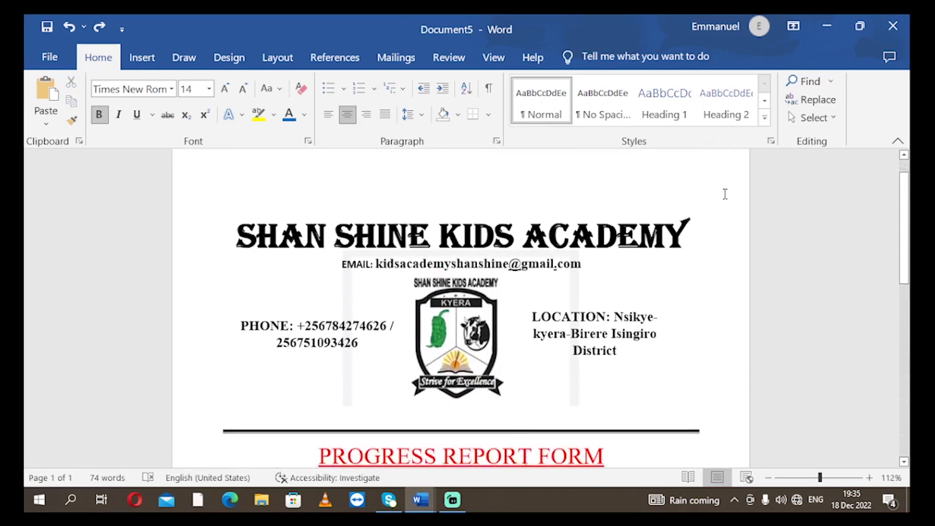
scroll(726, 193, down, 2)
scroll(725, 192, up, 3)
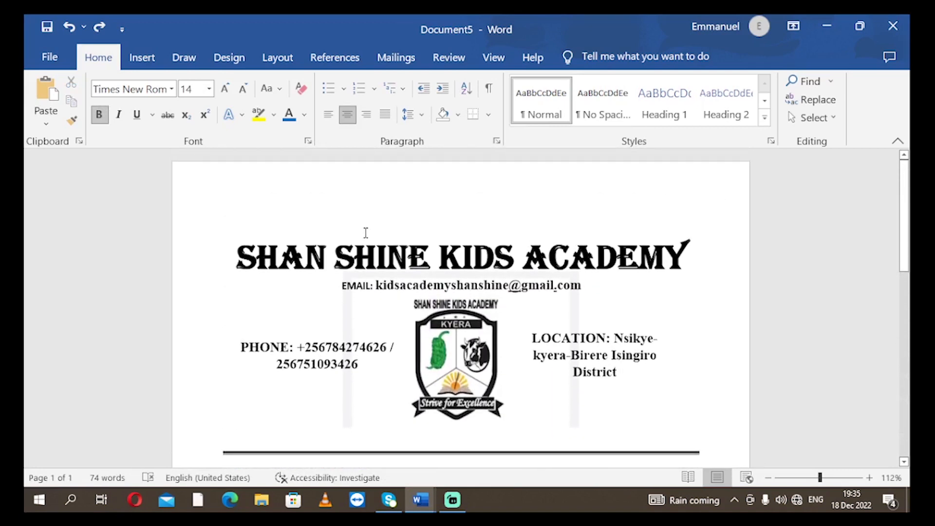
click(361, 241)
click(236, 248)
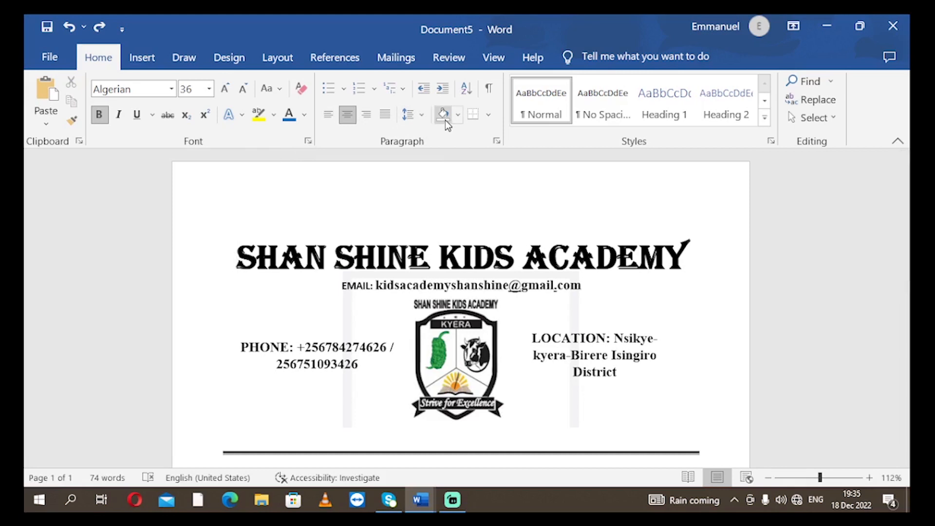
click(488, 115)
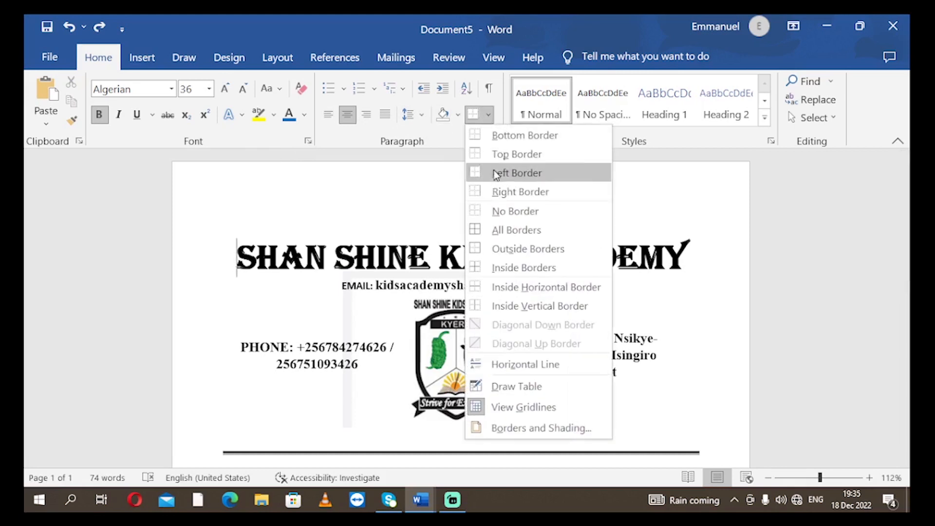
click(512, 236)
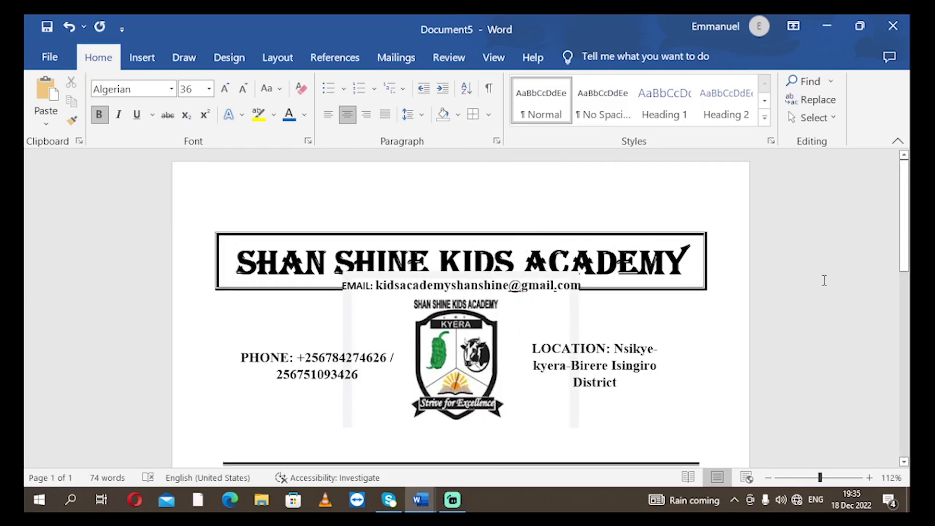
Step: Move the school crest and the email line down so they clear the border around the school name heading
scroll(823, 281, down, 3)
scroll(822, 281, down, 1)
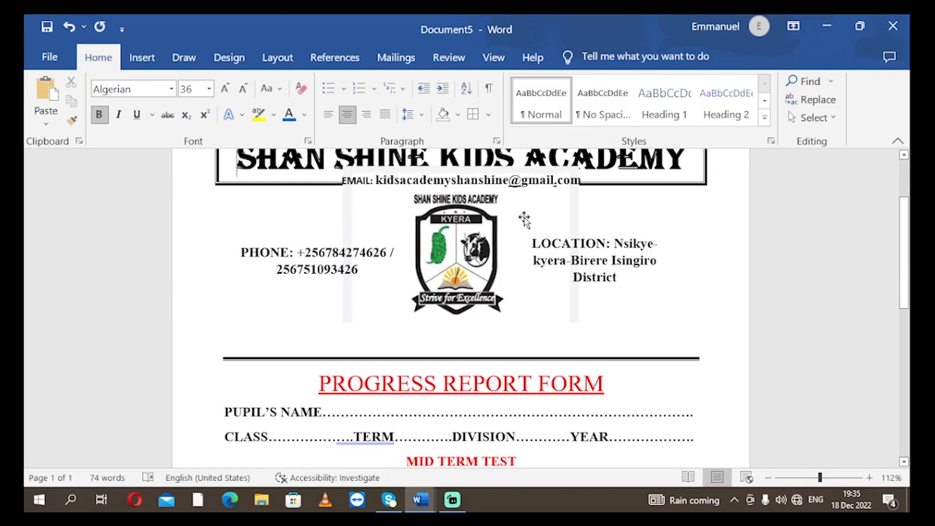
click(489, 227)
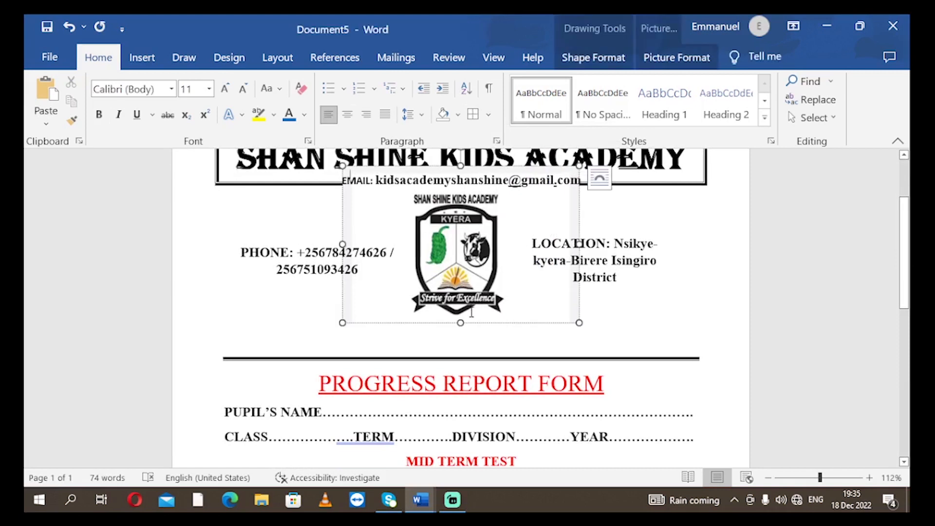
drag(470, 321, 471, 338)
click(593, 178)
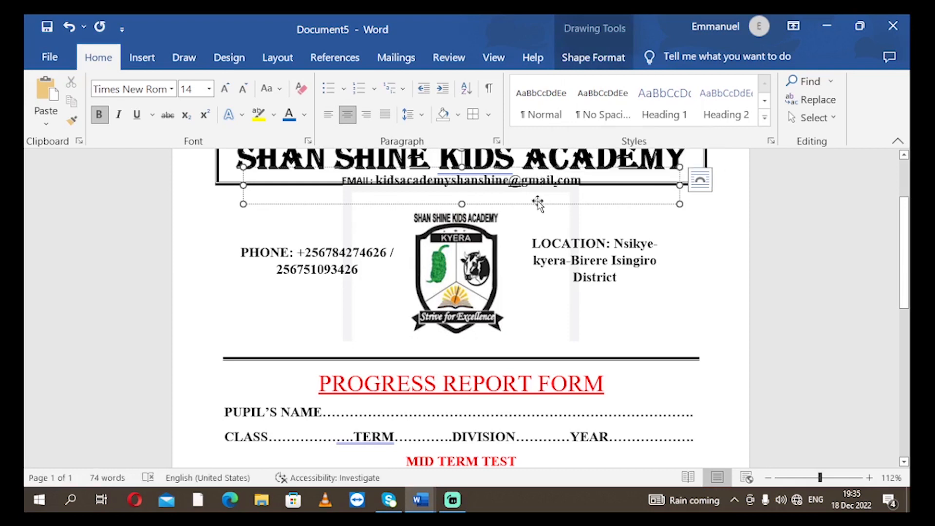
drag(538, 204, 538, 216)
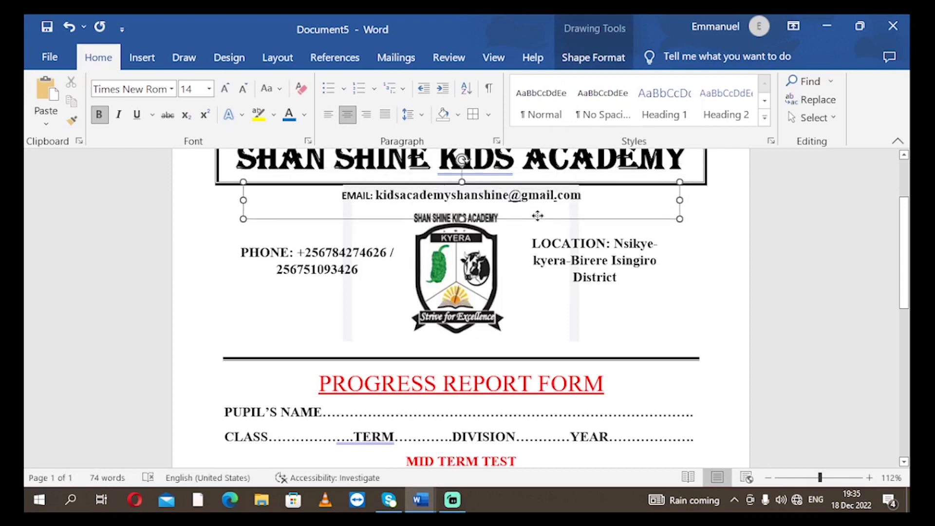
click(737, 243)
Step: Review the finished report form from the bordered school name heading down to the motto
scroll(753, 222, up, 2)
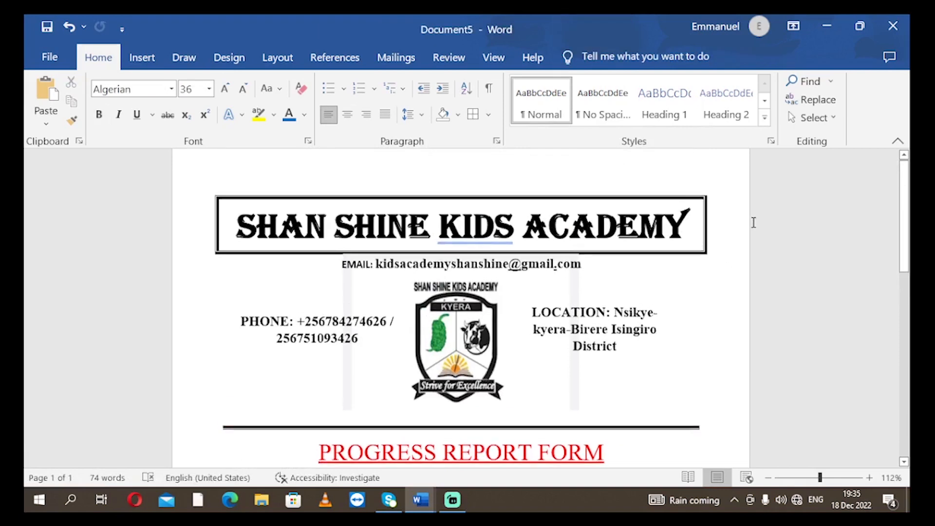
scroll(748, 206, down, 1)
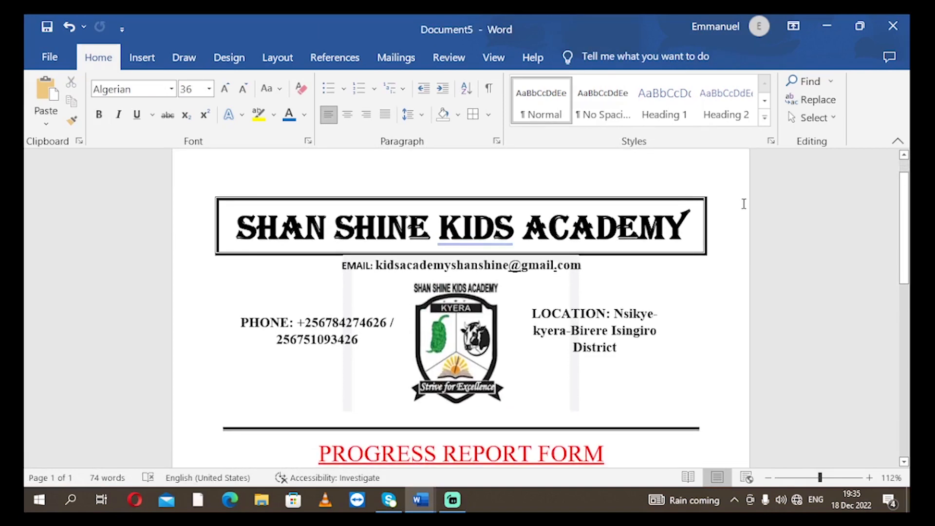
scroll(744, 204, down, 10)
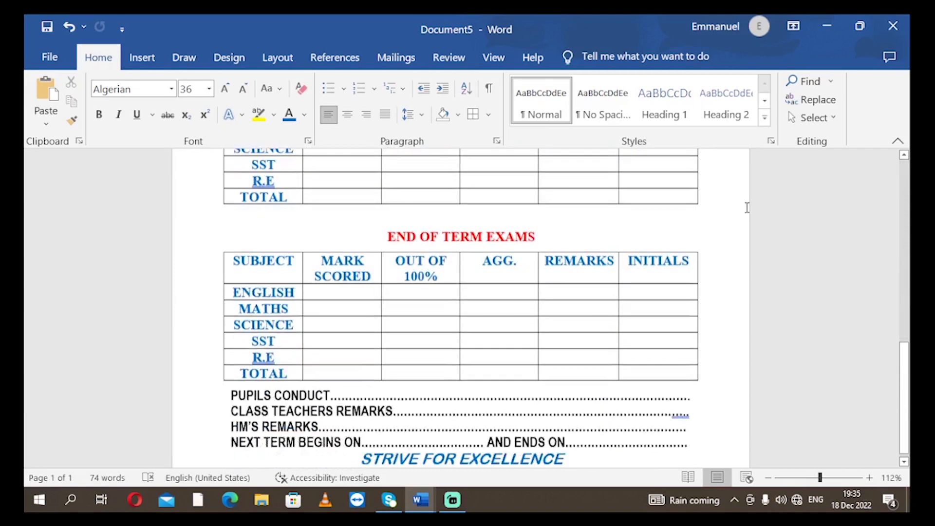
scroll(747, 208, down, 1)
scroll(747, 209, up, 10)
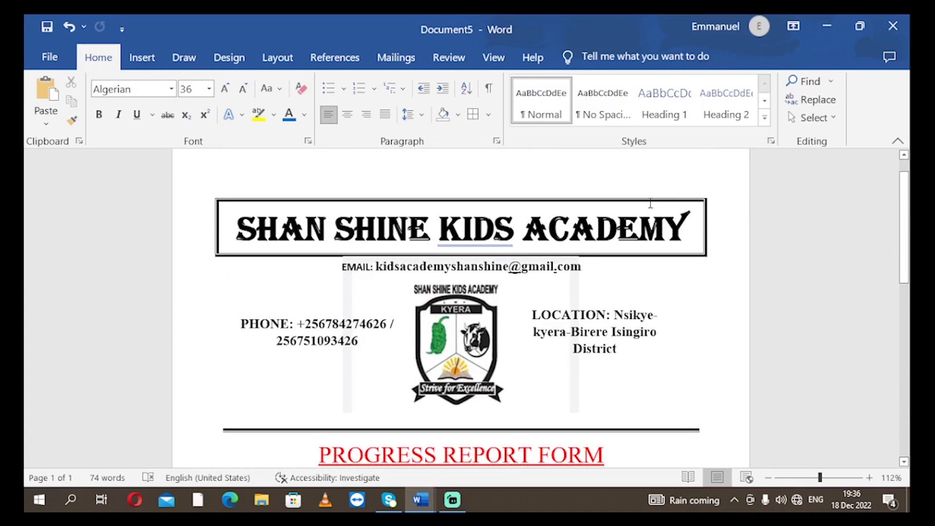
drag(904, 223, 905, 373)
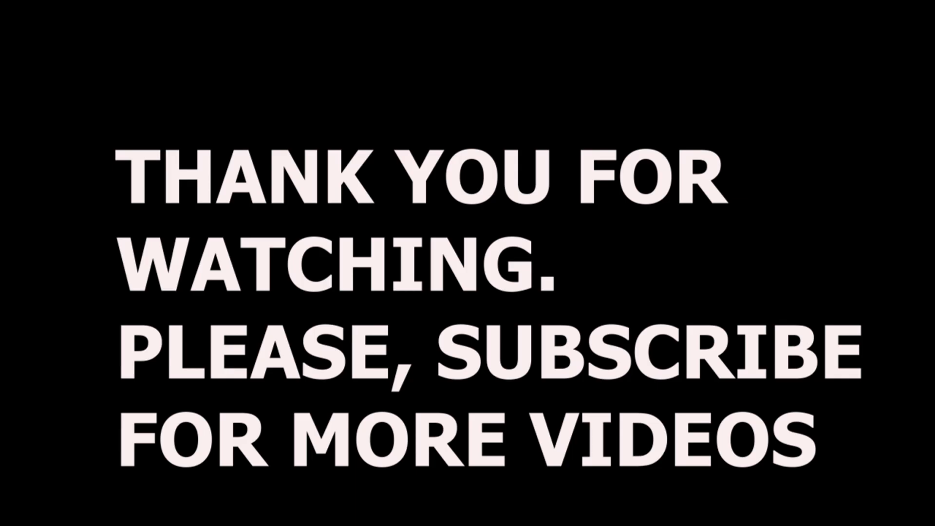